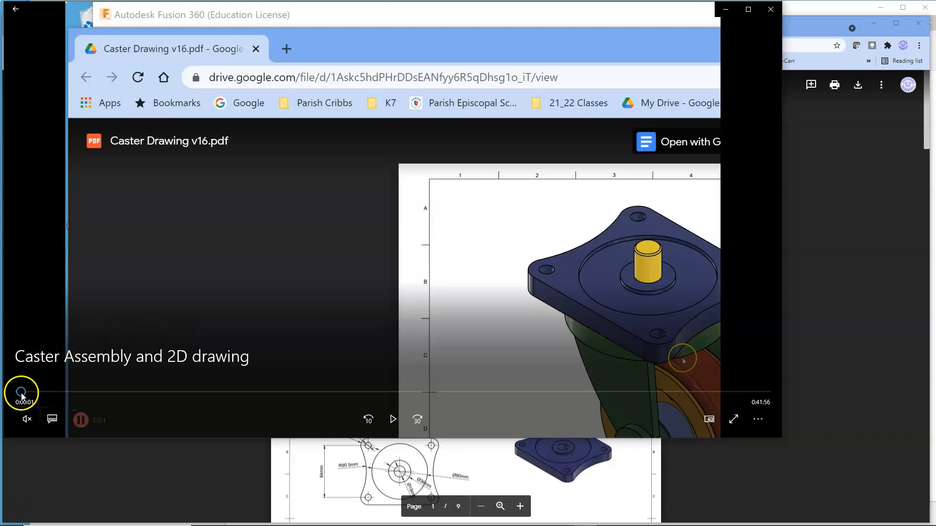
Skim ahead in the Caster Assembly and 2D drawing video, close it, and switch to Fusion 360
mouse_move(21, 392)
left_mouse_down()
mouse_move(426, 402)
mouse_move(685, 392)
left_mouse_up()
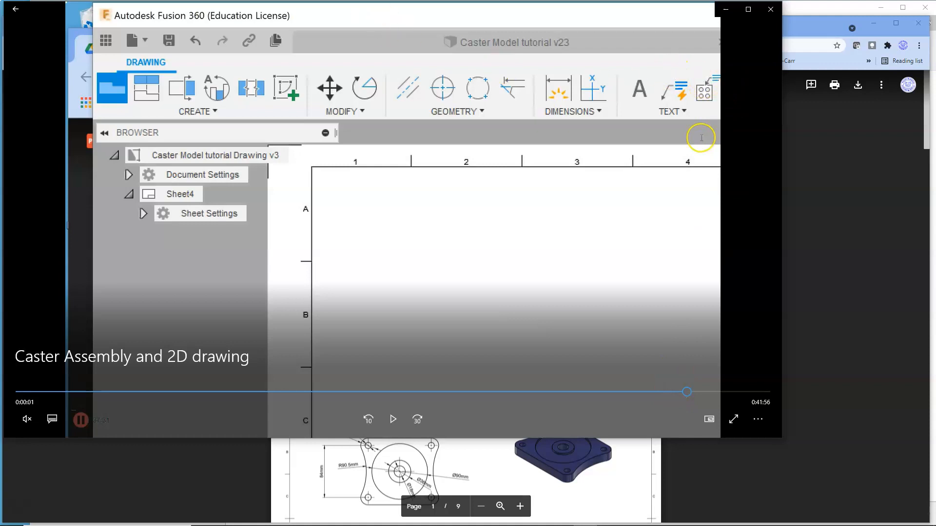
left_click(775, 8)
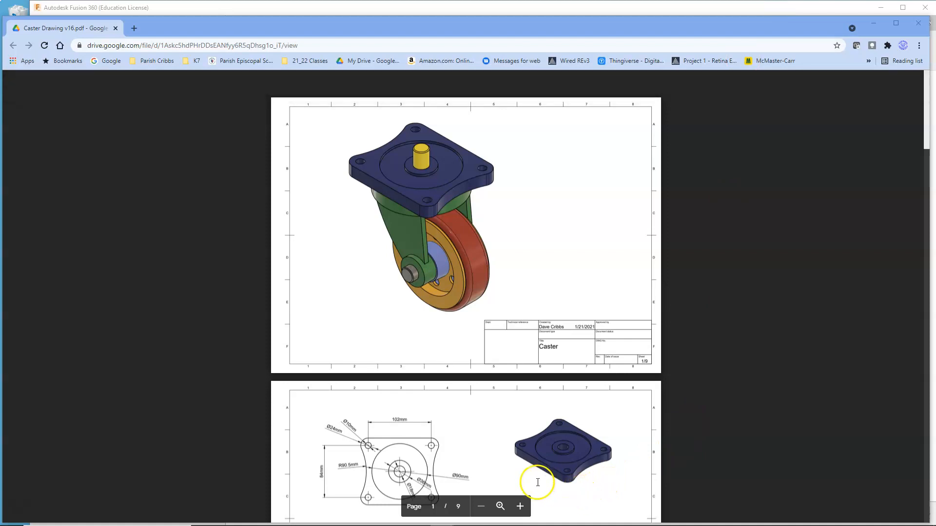
left_click(242, 7)
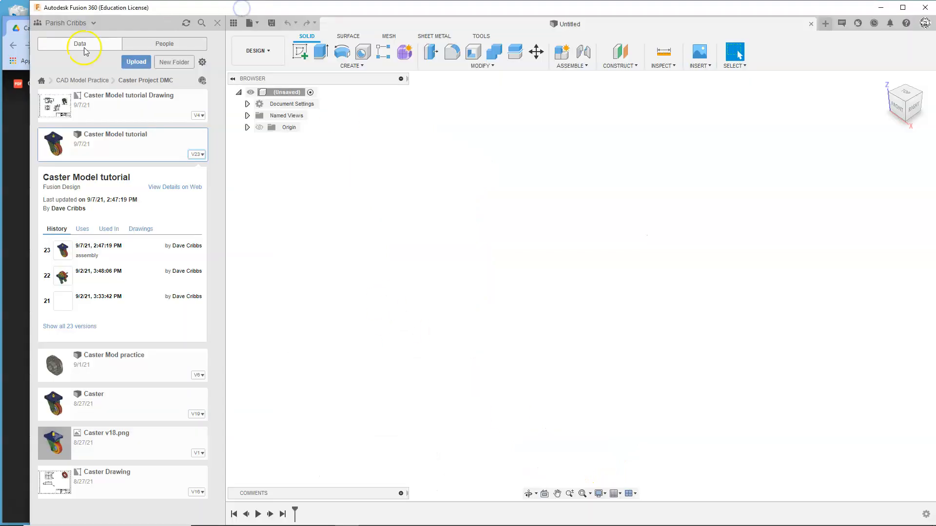
Open version 22 of Caster Model tutorial from its full version history in the Caster Project DMC folder
left_click(91, 82)
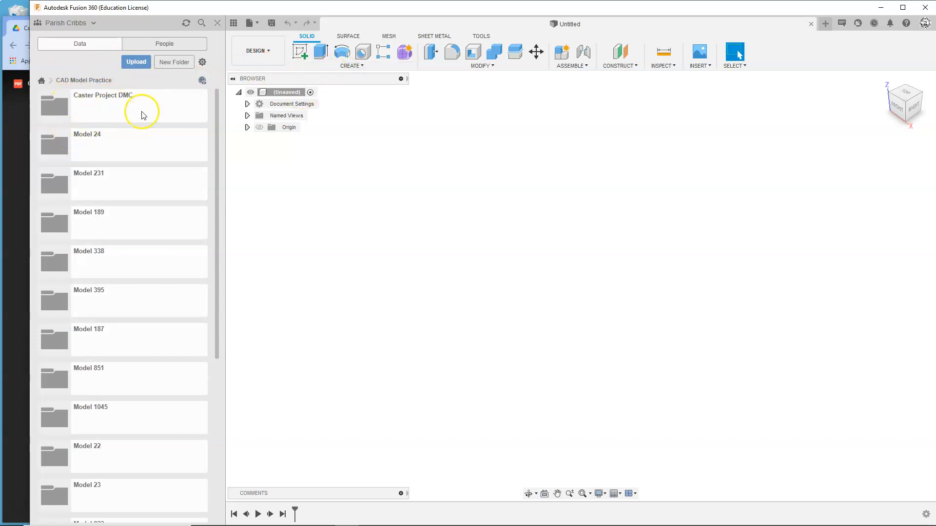
left_click(108, 108)
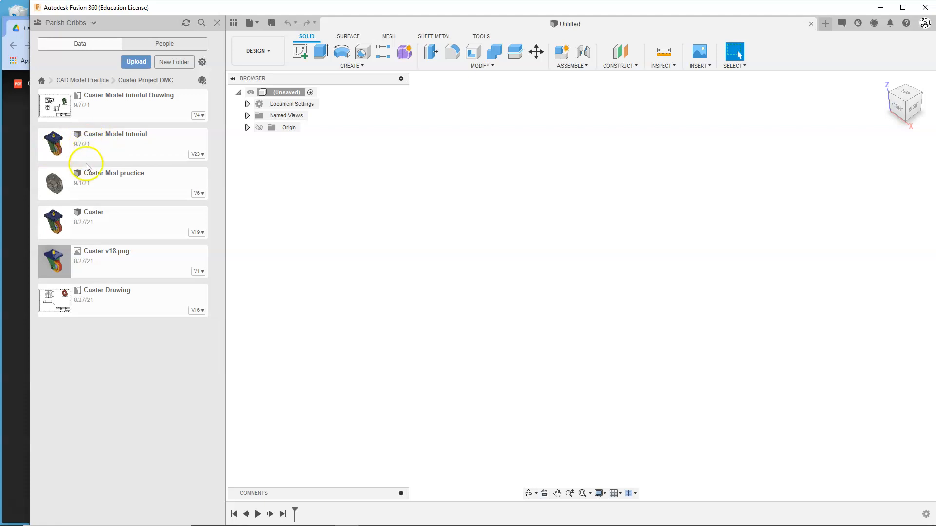
left_click(197, 156)
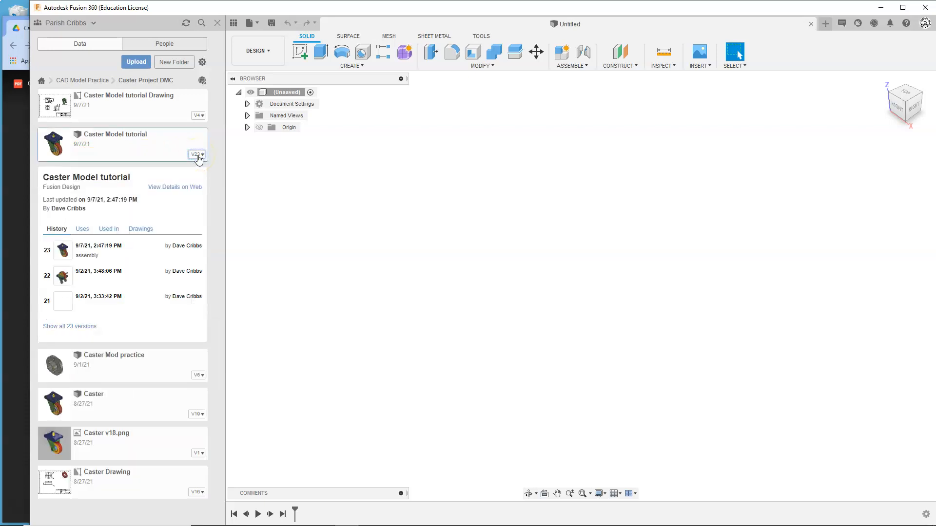
left_click(81, 326)
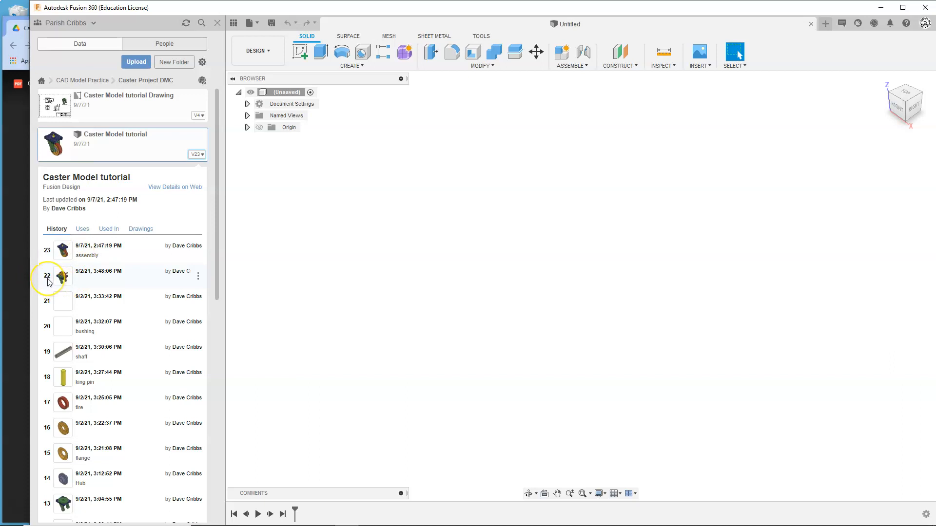
left_click(198, 276)
left_click(165, 289)
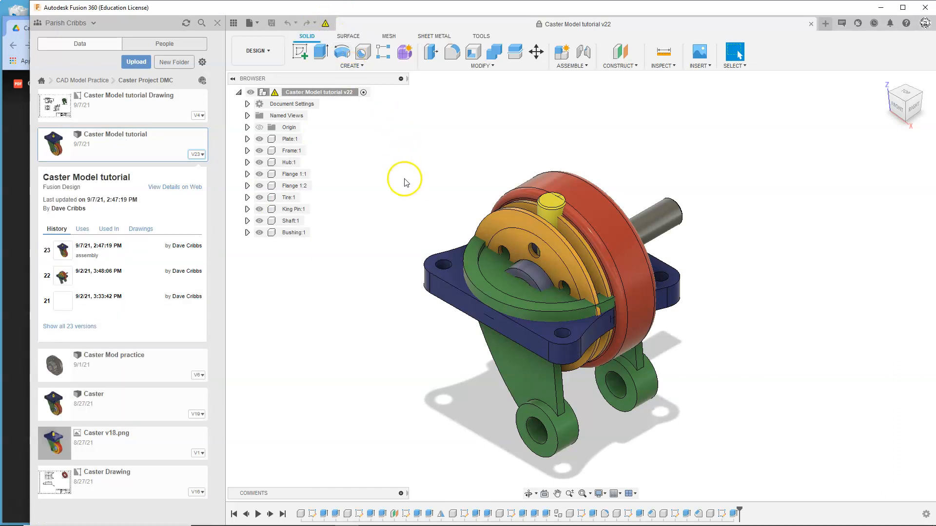
Save the opened version as the latest one with the description "Saved as latest from v22"
left_click(235, 25)
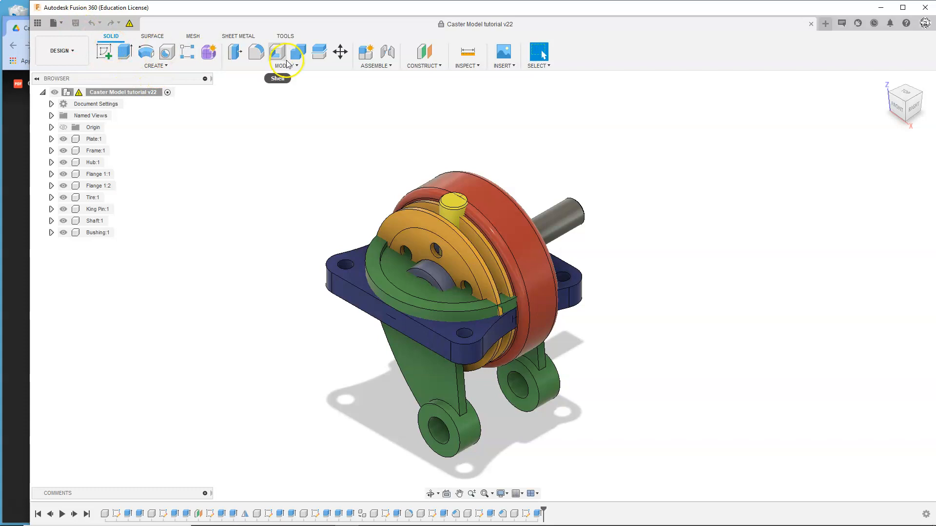
left_click(61, 24)
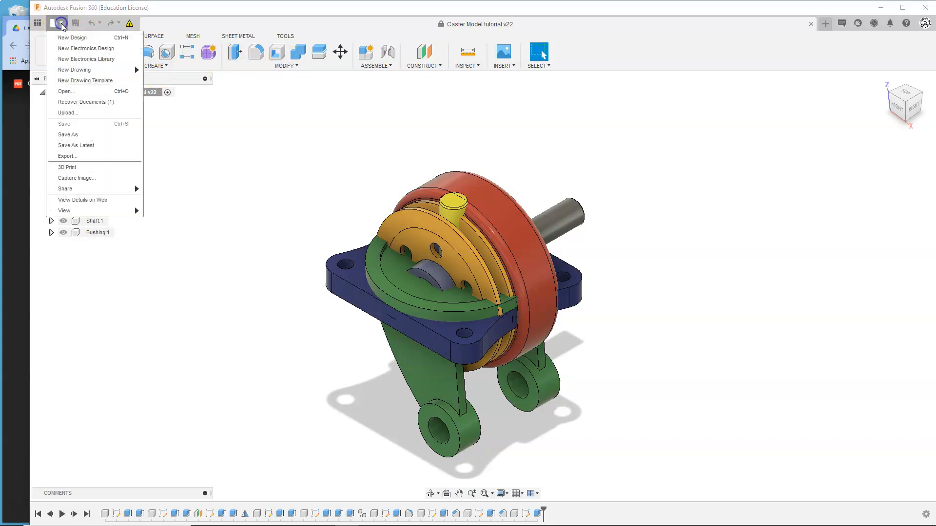
left_click(78, 146)
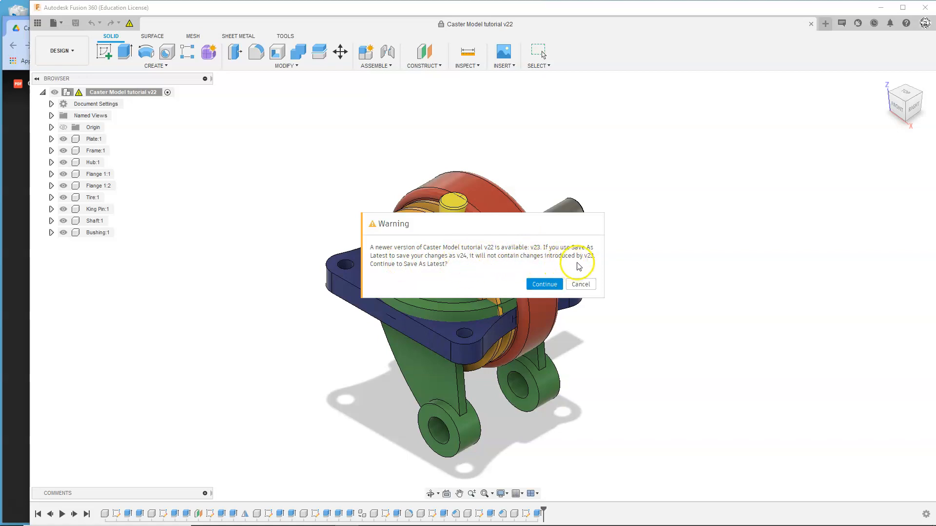
left_click(544, 284)
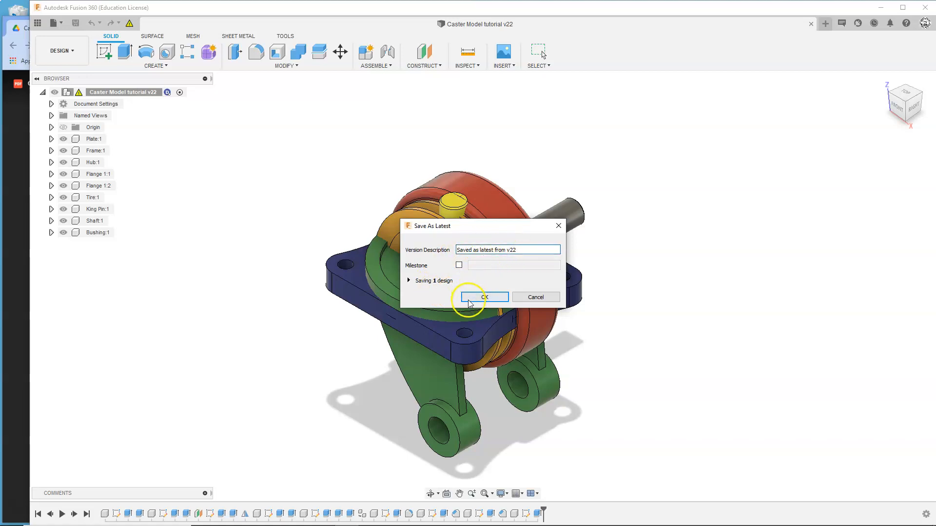
left_click(483, 297)
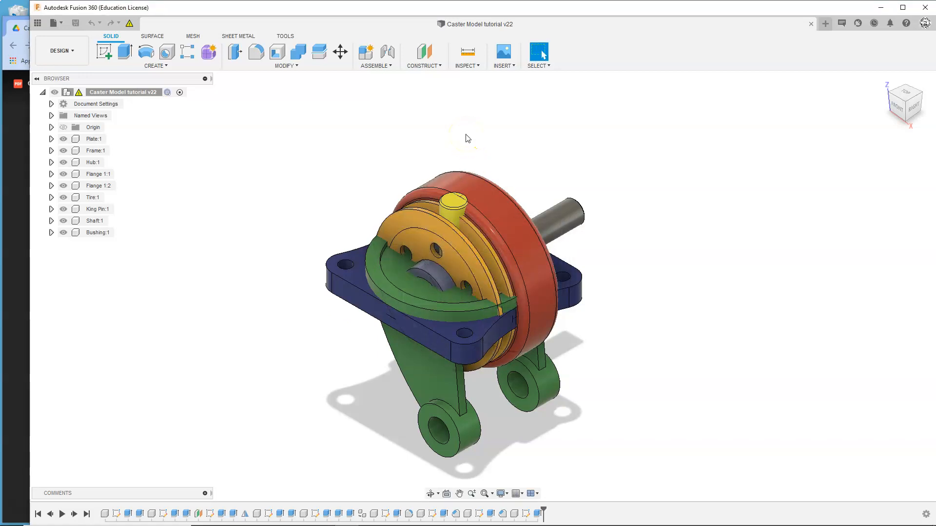
Check the saved version in the project data and view the reference assembly in Caster Drawing v16.pdf in the browser
left_click(37, 23)
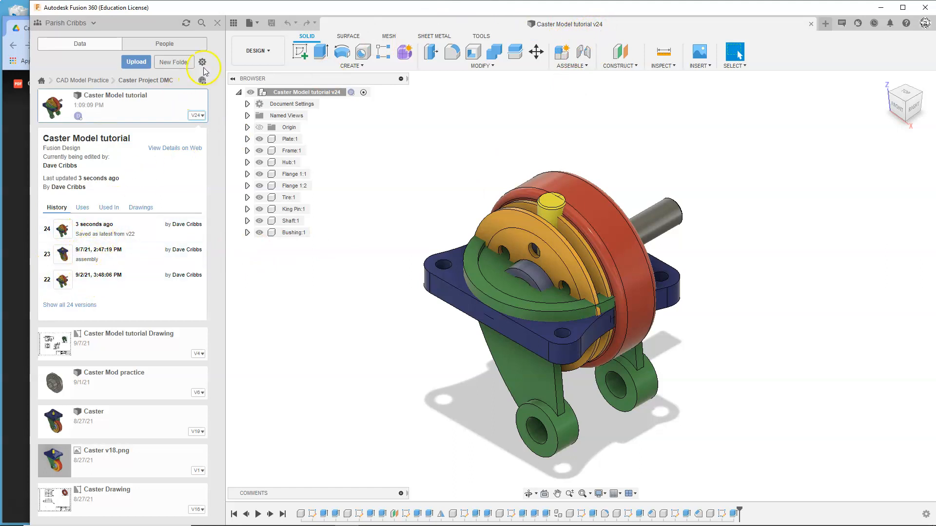
left_click(231, 23)
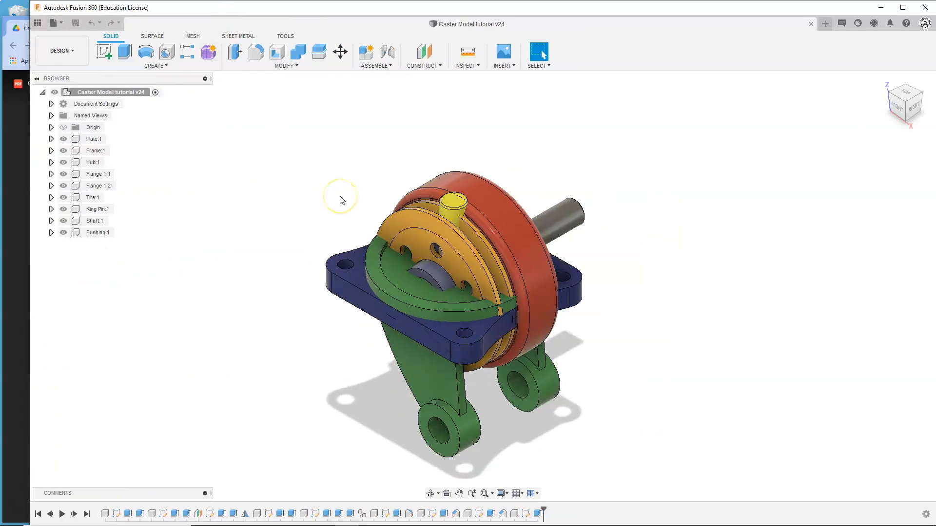
left_click(10, 218)
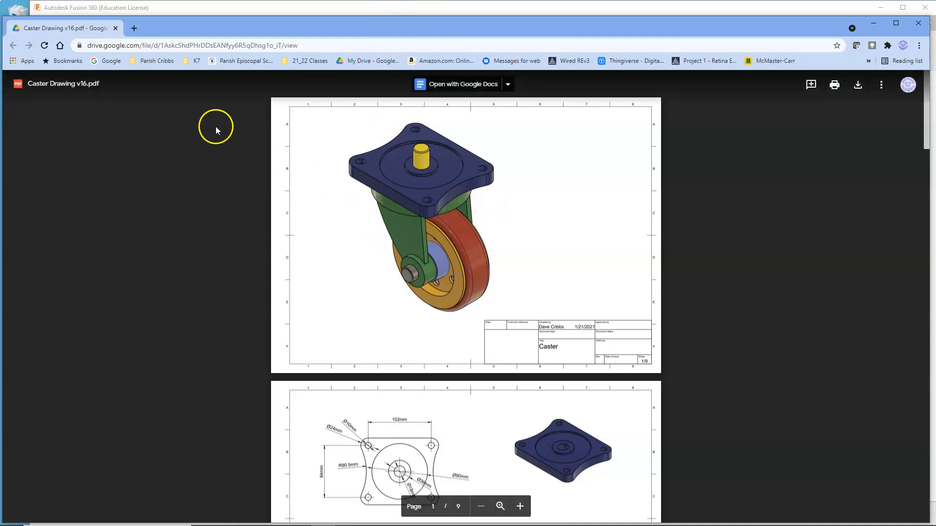
left_click(258, 9)
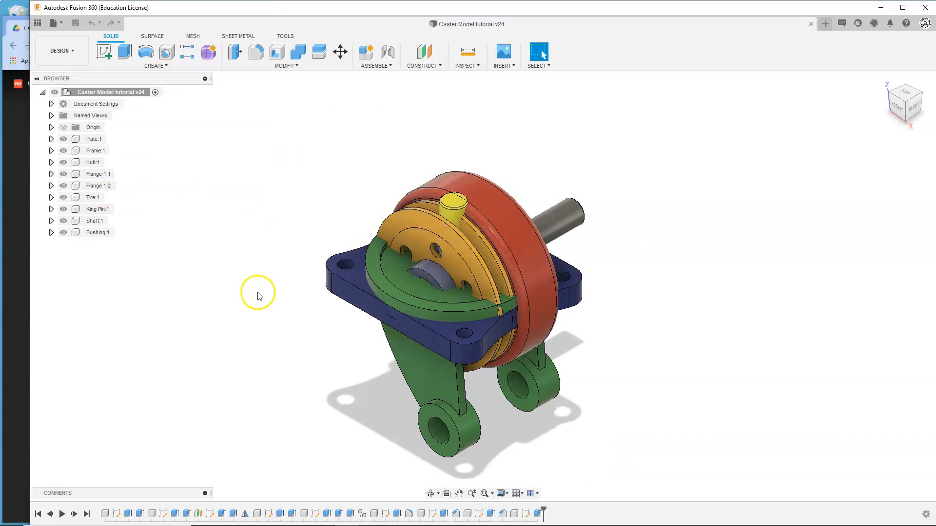
Pull the tire, shaft, flanges, plate, frame, hub and king pin apart, and revert all component positions
left_click_drag(497, 203, 597, 152)
left_click_drag(573, 225, 404, 178)
left_click_drag(461, 239, 344, 285)
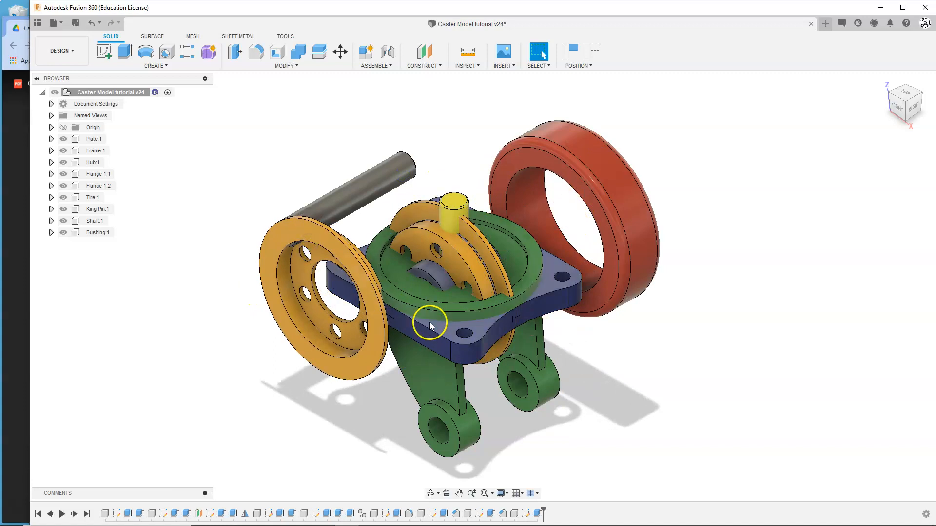
left_click_drag(429, 322, 536, 359)
left_click_drag(497, 313, 385, 343)
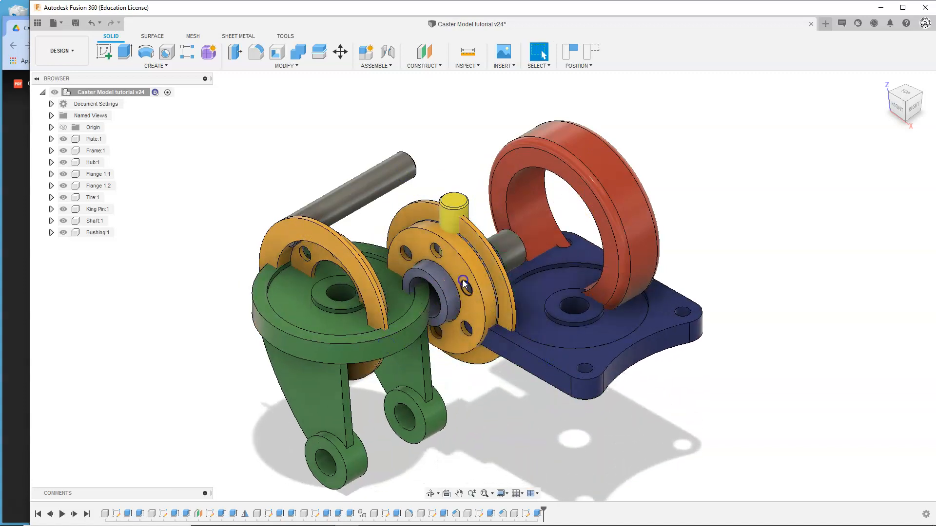
left_click_drag(463, 284, 365, 326)
left_click_drag(429, 293, 390, 244)
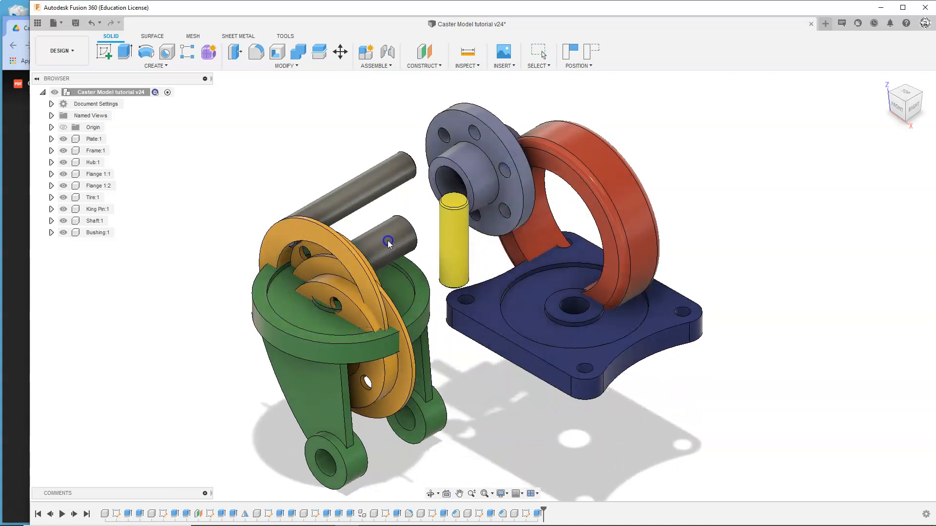
left_click_drag(458, 230, 502, 218)
left_click(521, 167)
left_click(587, 55)
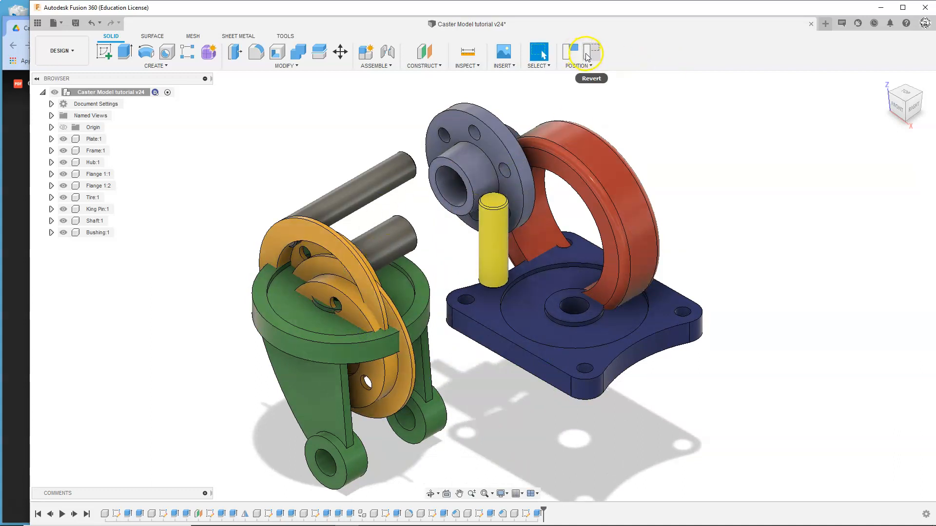
left_click(589, 55)
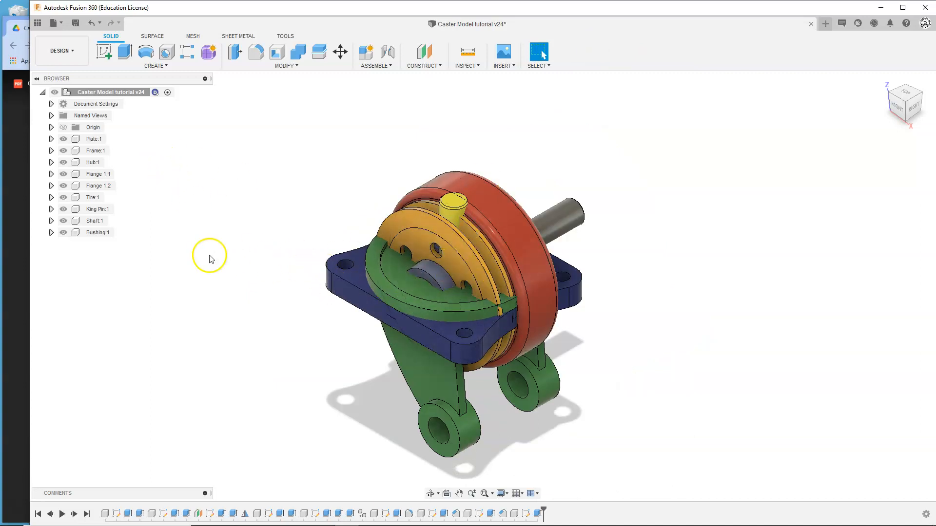
Ground the Plate component so it stays fixed in the assembly
right_click(94, 141)
left_click(109, 159)
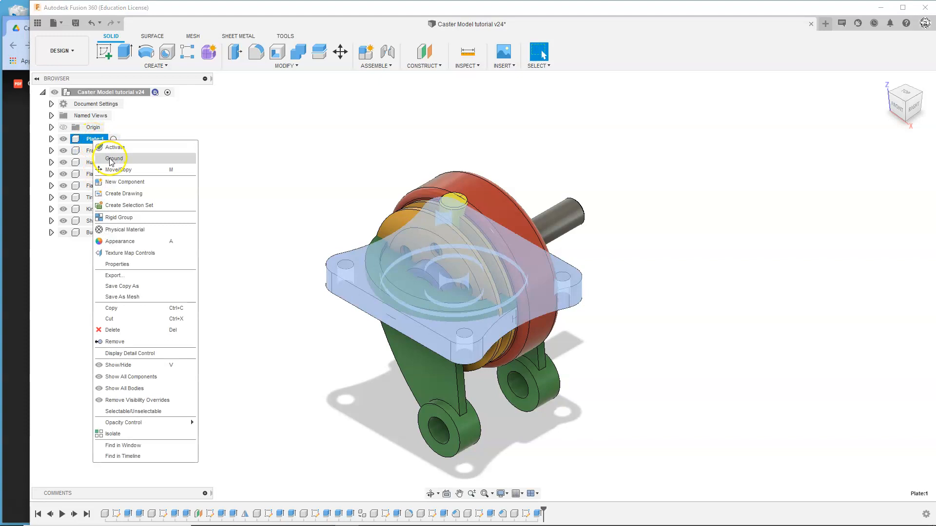
left_click(76, 141)
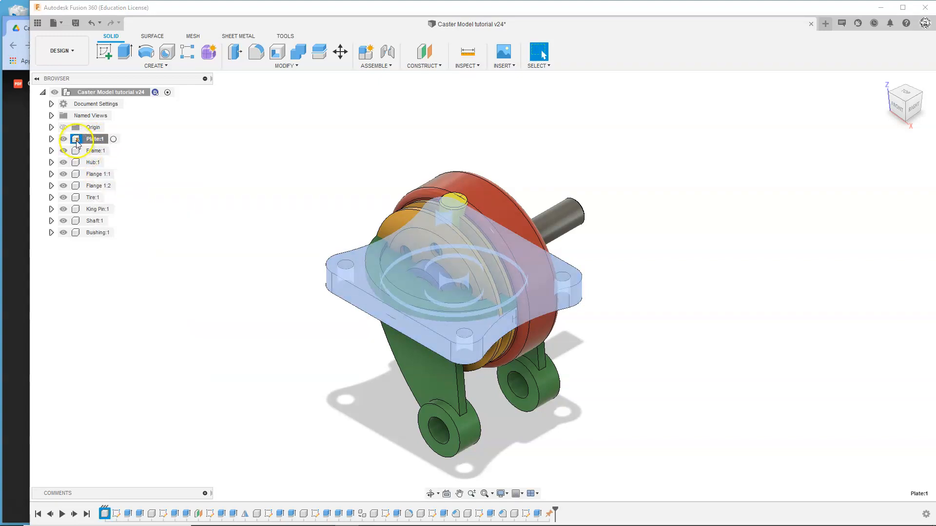
left_click(226, 267)
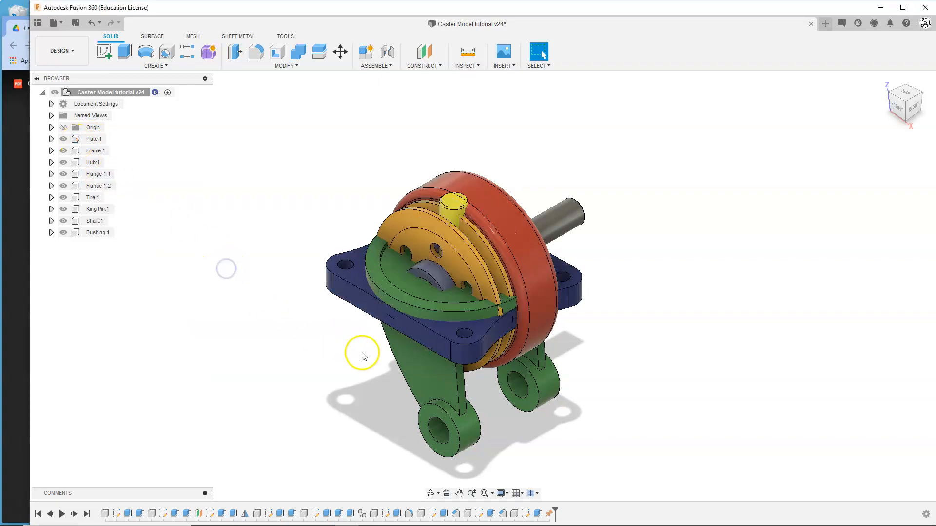
Test component movement by pulling the frame and a flange away from the grounded plate, and revert their positions
left_click_drag(406, 363, 292, 380)
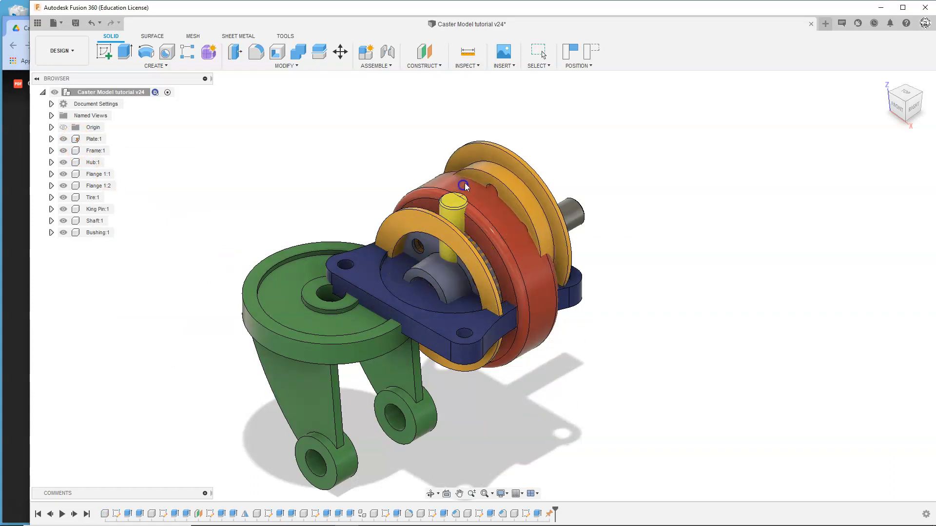
left_click(368, 257)
left_click(361, 237)
left_click(591, 53)
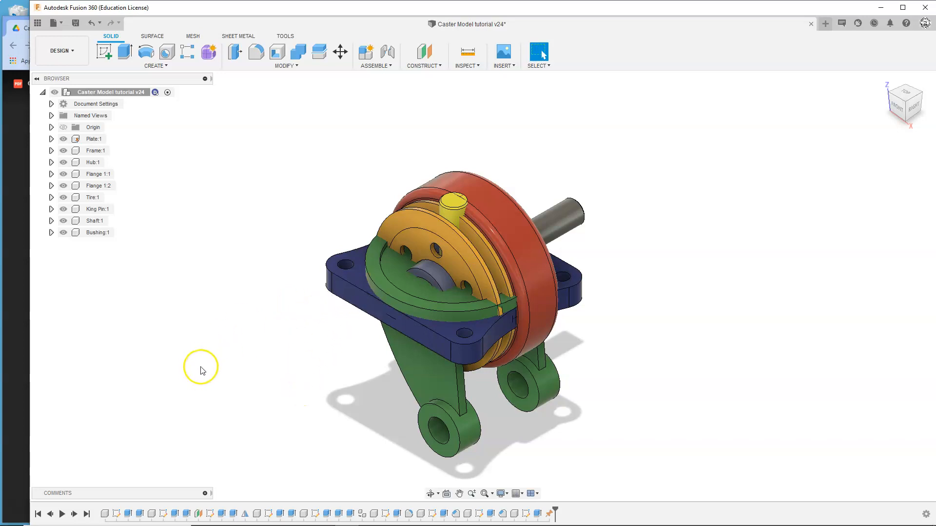
Hide the hub, both flanges, the tire, king pin, shaft and bushing
left_click(63, 162)
left_click(63, 174)
left_click(63, 186)
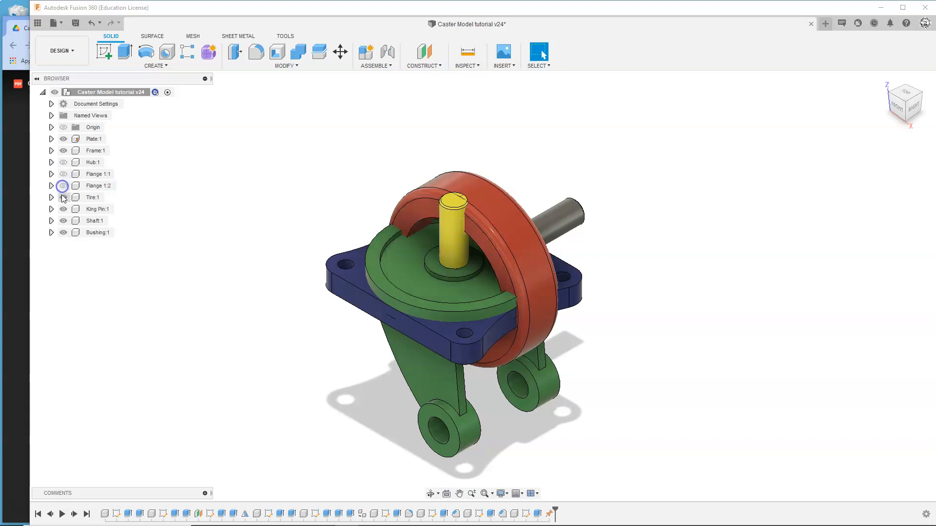
left_click(64, 197)
left_click(63, 209)
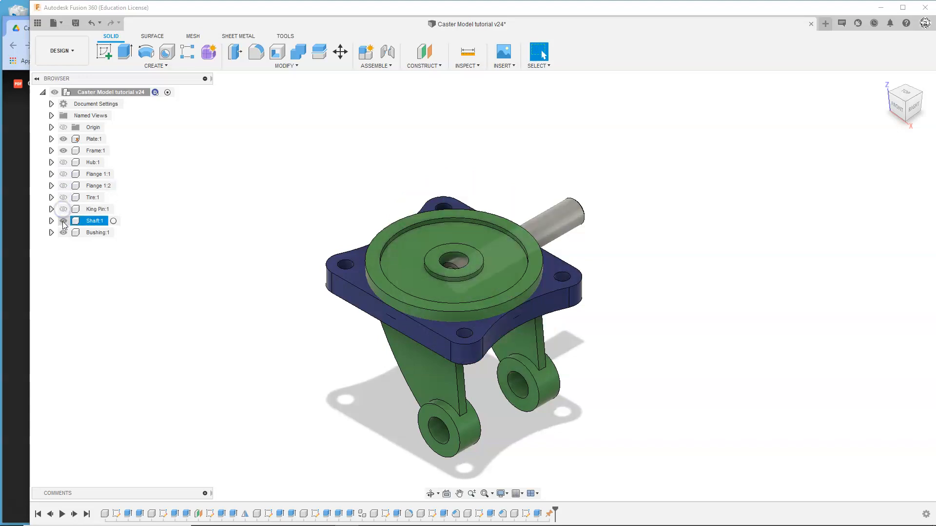
left_click(63, 220)
left_click(64, 232)
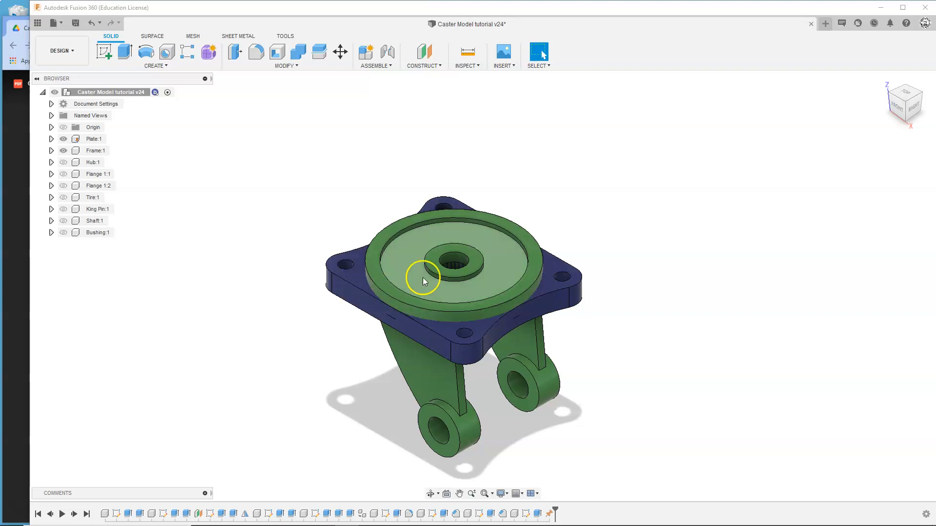
Move the frame off the plate and revert its position
left_click_drag(373, 257, 248, 195)
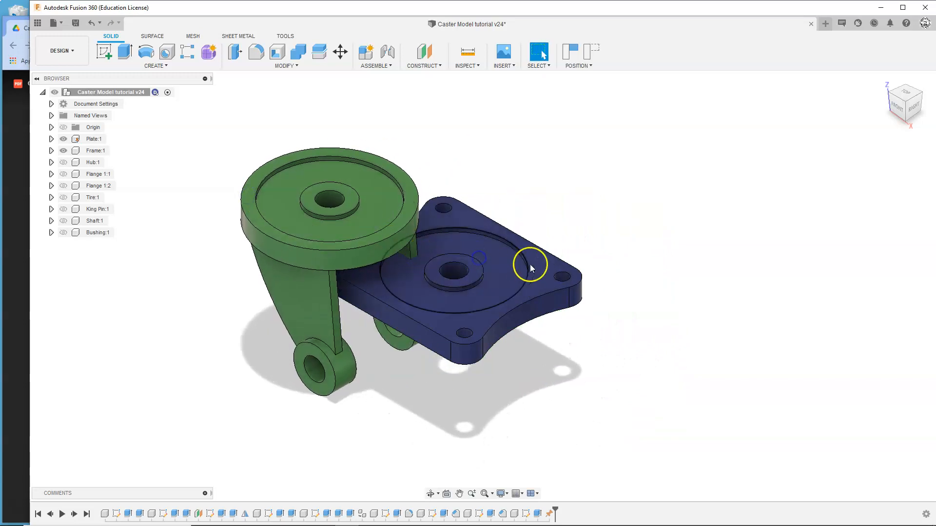
left_click(588, 53)
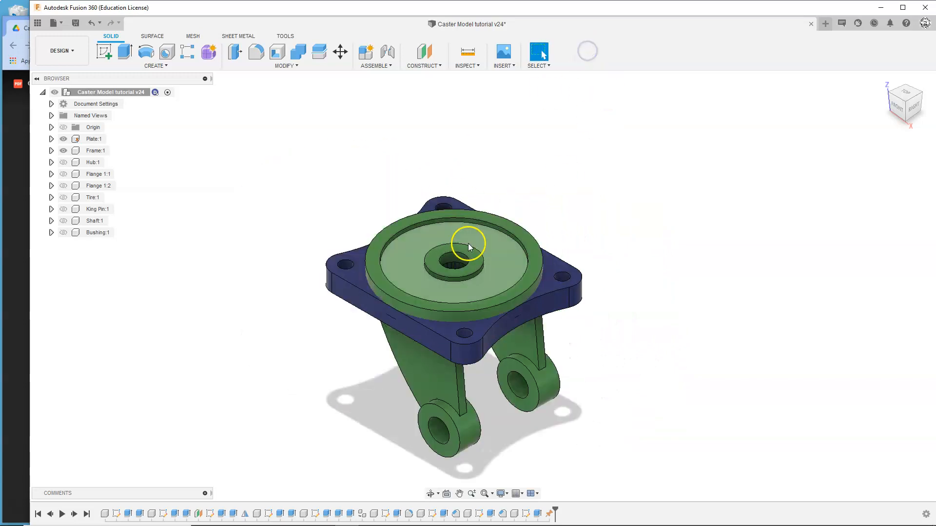
Start a joint from the centre of the frame's raised boss to the centre of the boss on the plate's underside
left_click(389, 67)
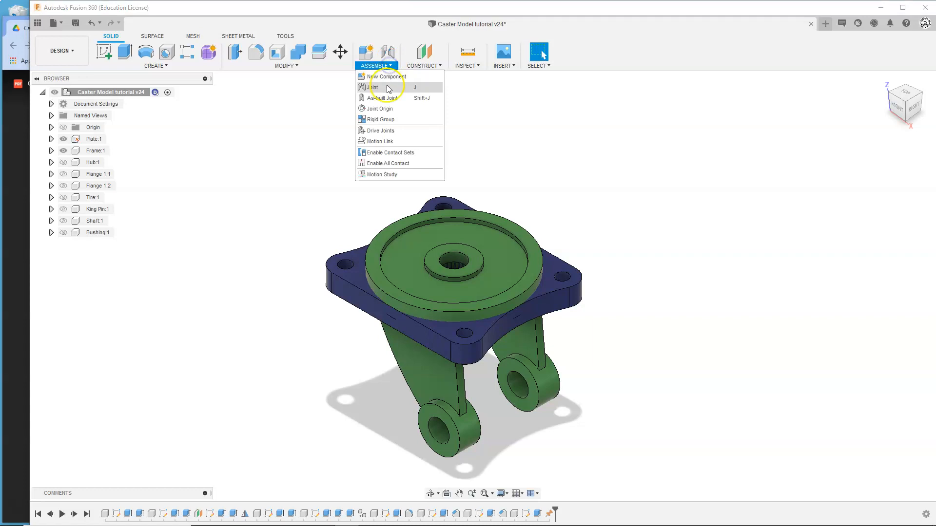
left_click(388, 53)
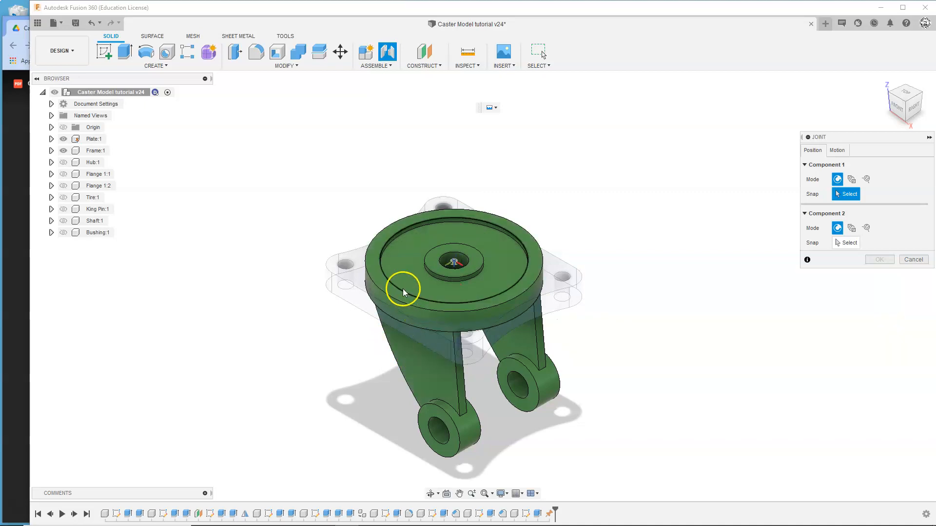
scroll(426, 254, "up", 3)
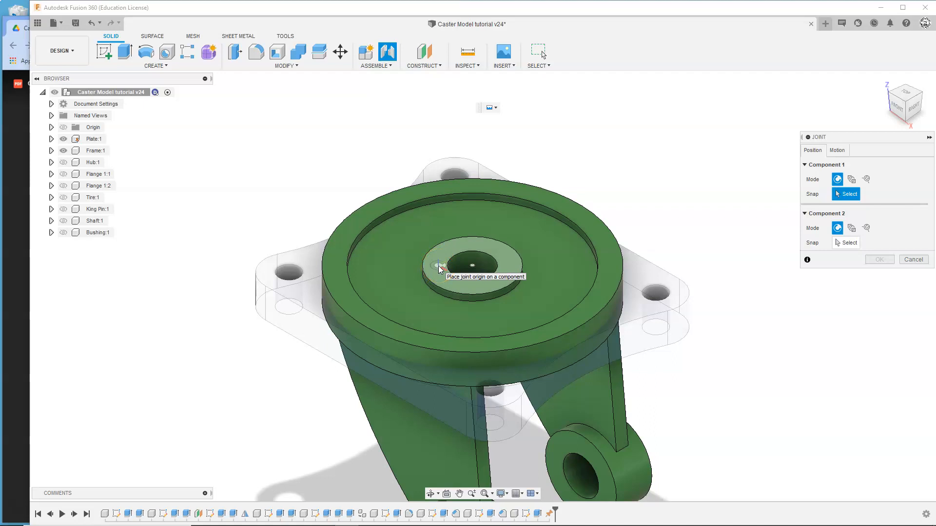
left_click(448, 267)
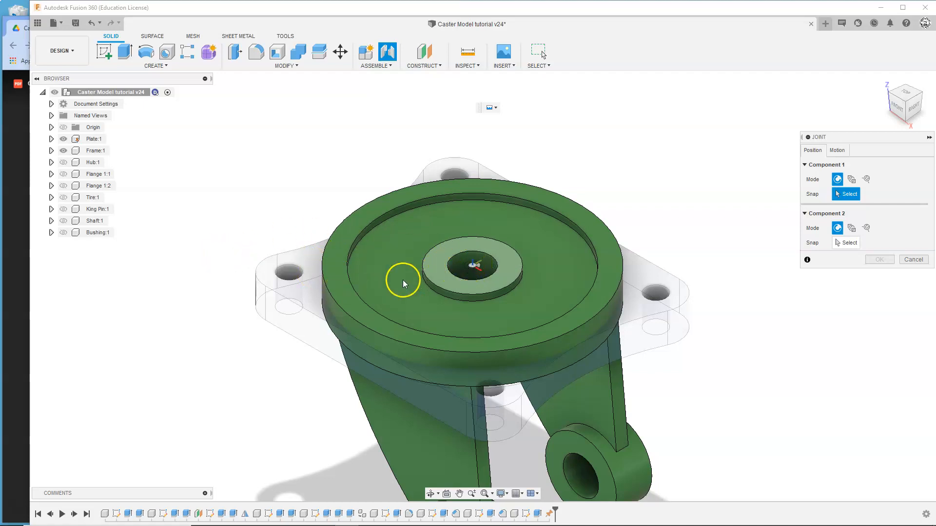
left_click(473, 268)
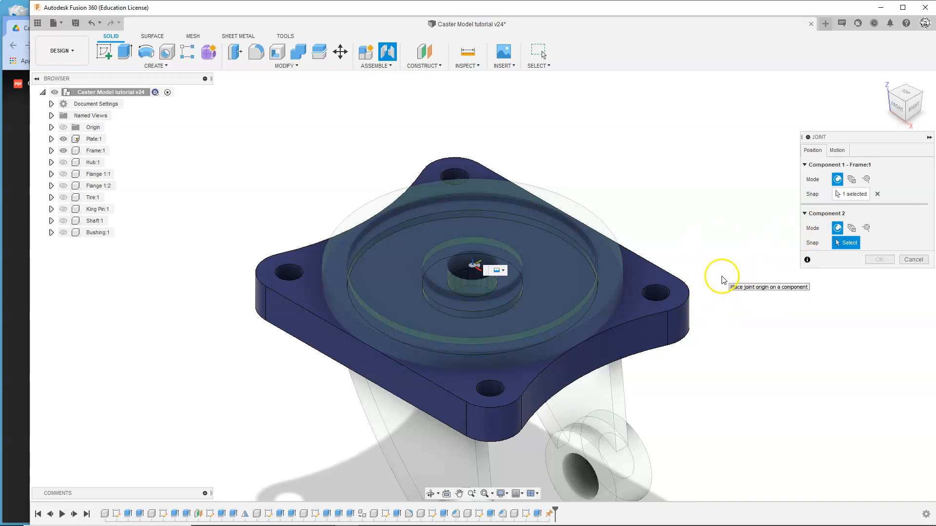
middle_click_drag(720, 365, 716, 240, "shift")
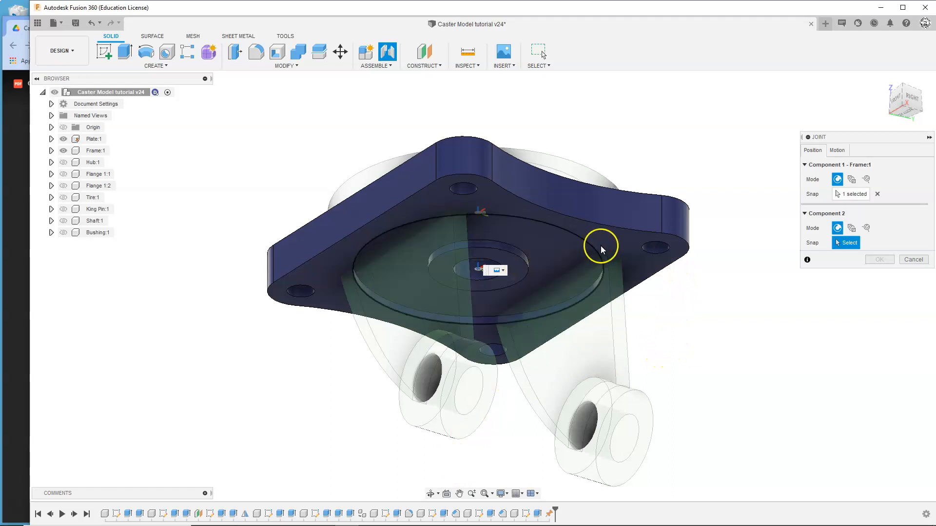
scroll(612, 239, "up", 1)
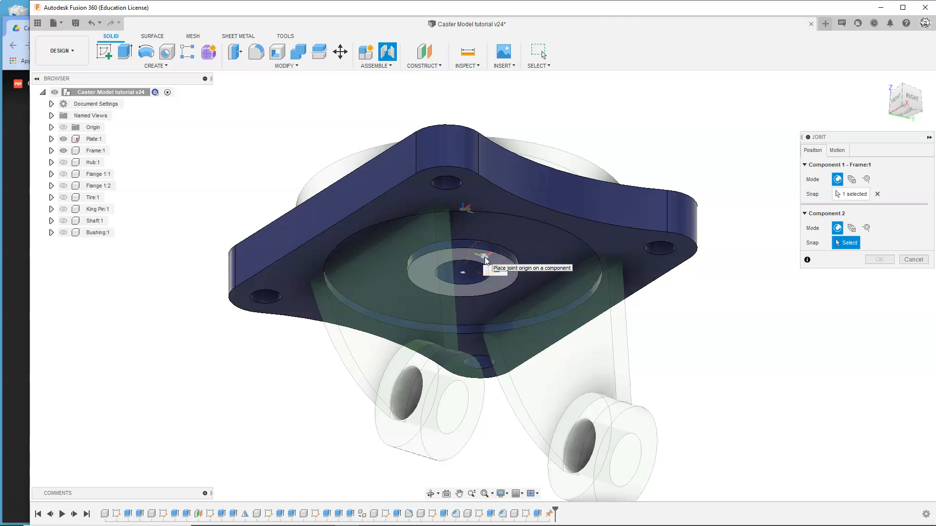
left_click(463, 276)
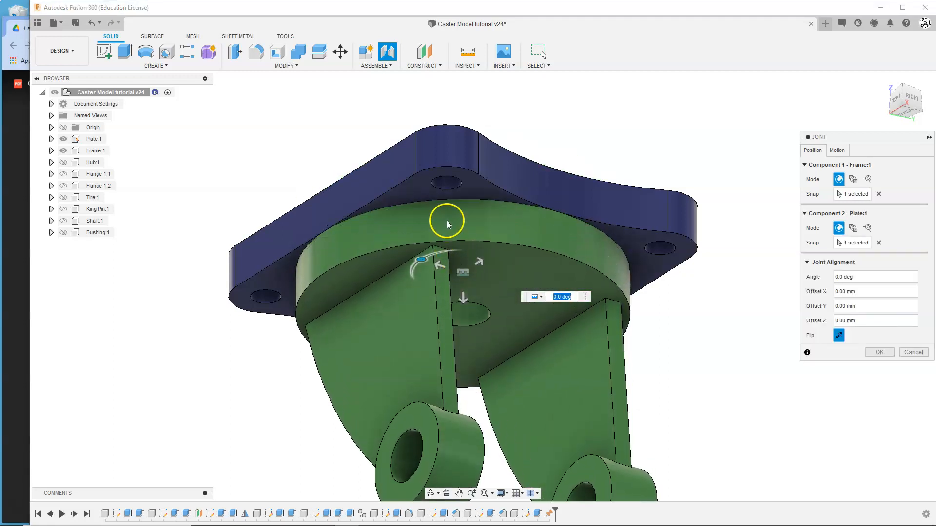
Set the frame-to-plate joint's motion type to Revolute and create the joint
left_click(541, 298)
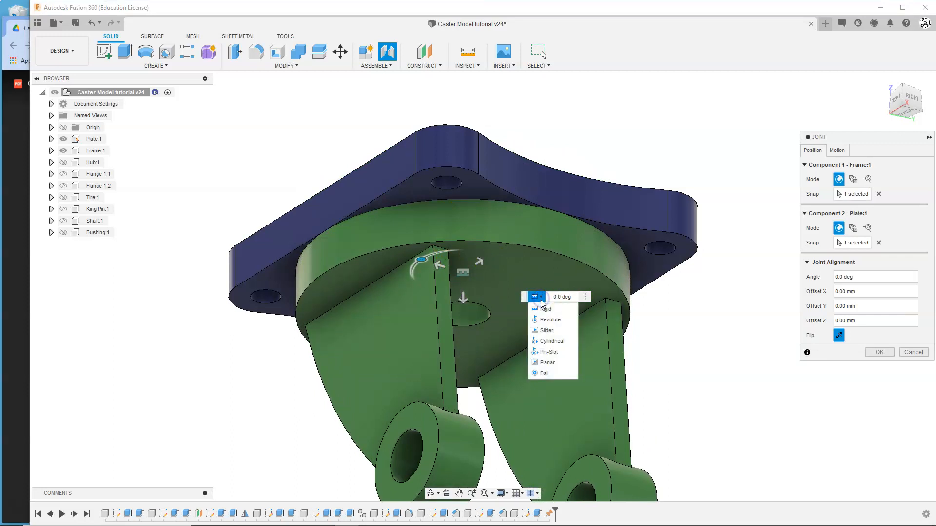
left_click(544, 320)
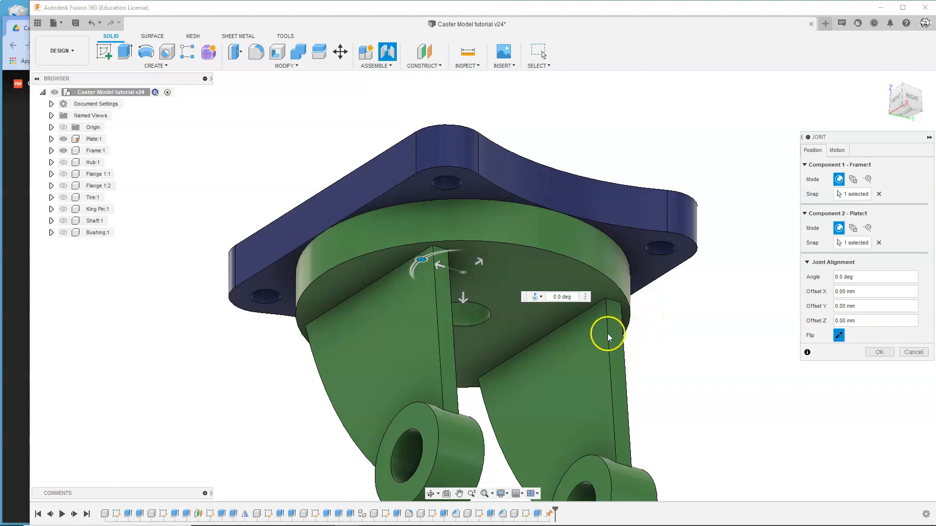
mouse_move(883, 83)
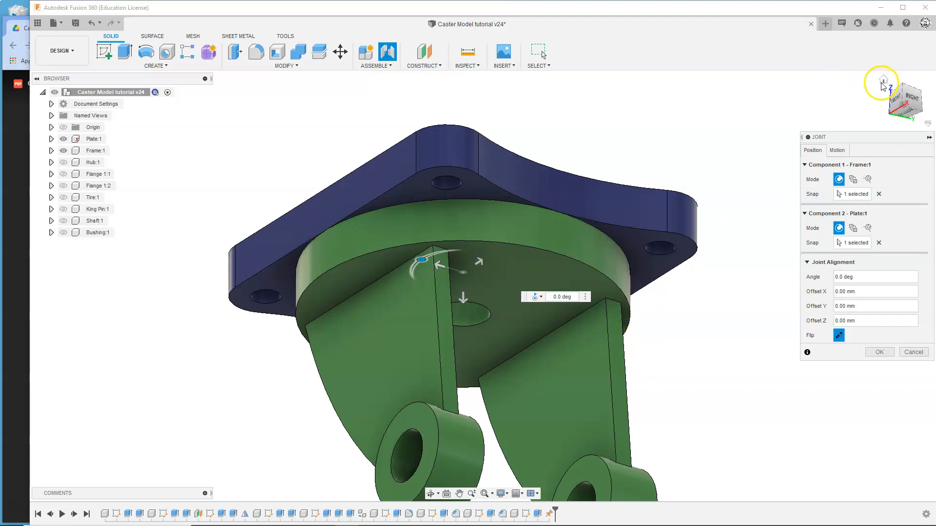
left_click(883, 81)
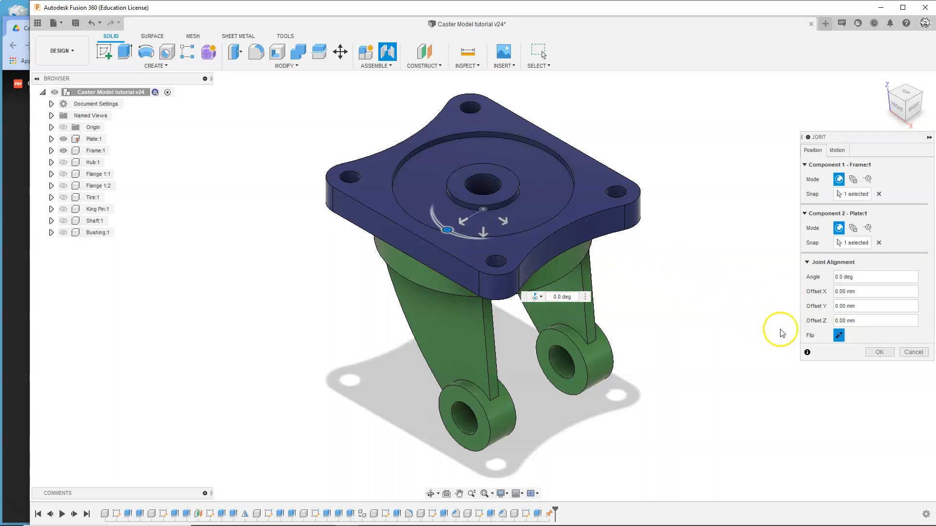
left_click(880, 352)
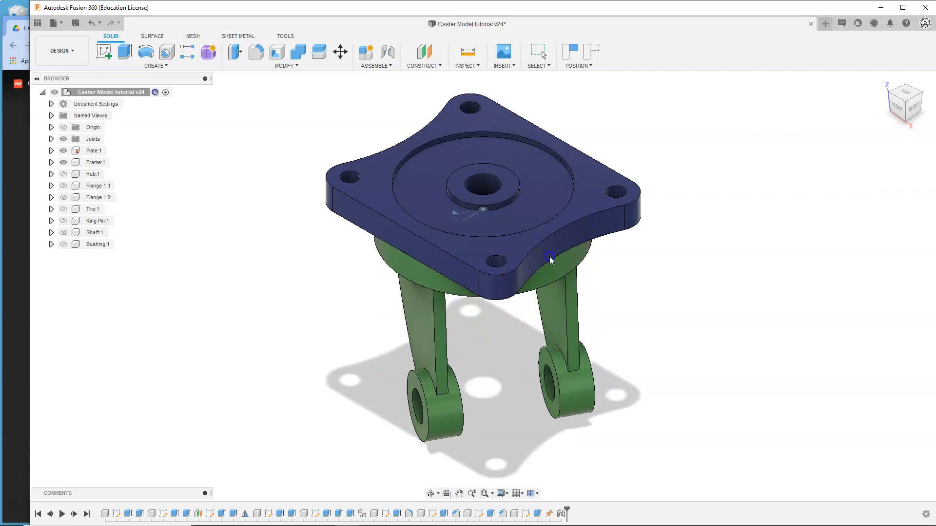
Set the rotation of the revolute joint between frame and plate to 0 degrees
left_click(558, 263)
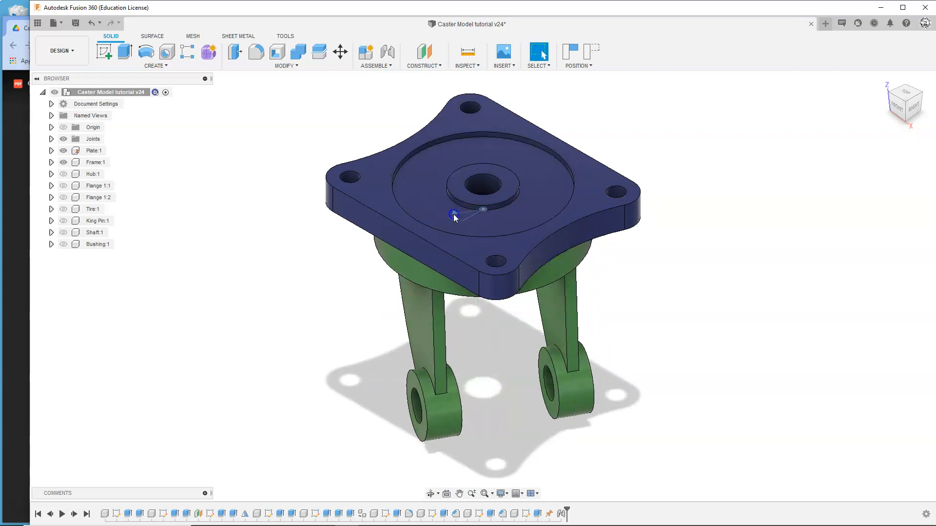
left_click(454, 217)
double_click(455, 217)
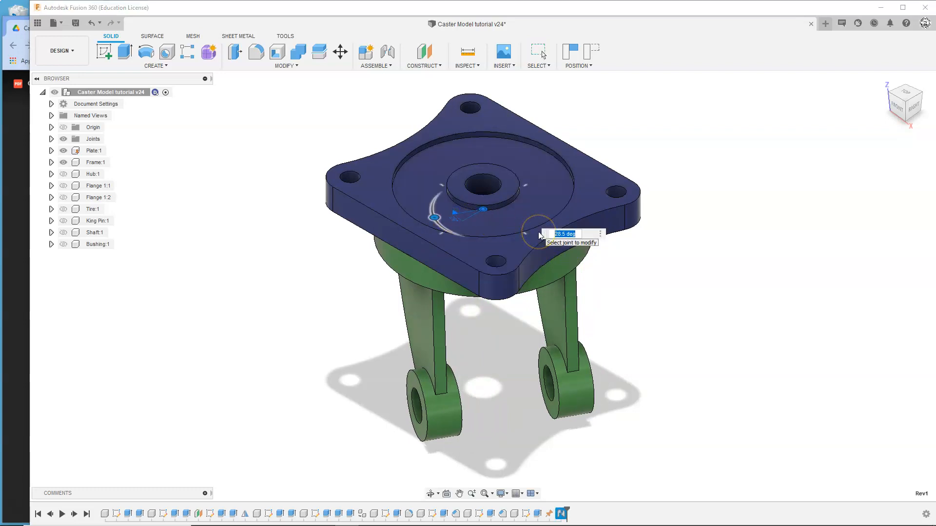
type("0")
key("Return")
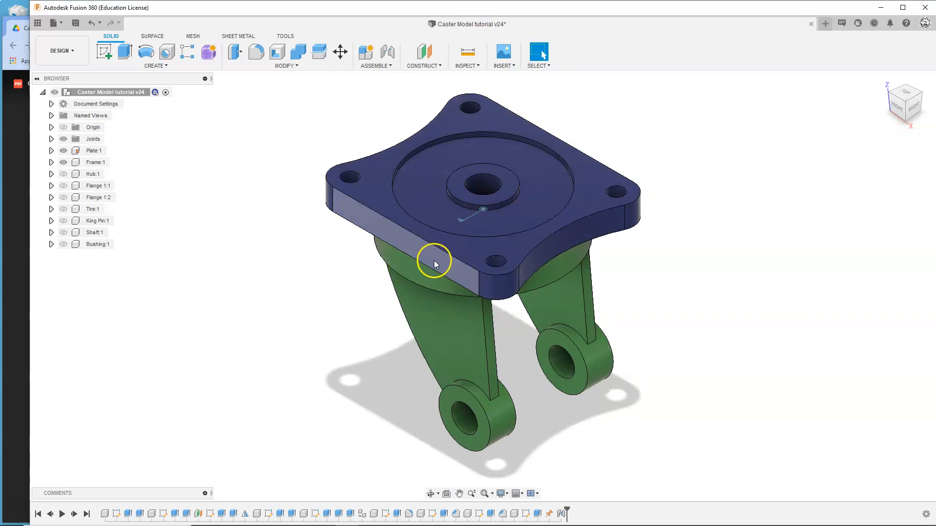
Hide the plate and frame, and show the hub and Flange 1:1
left_click(66, 163)
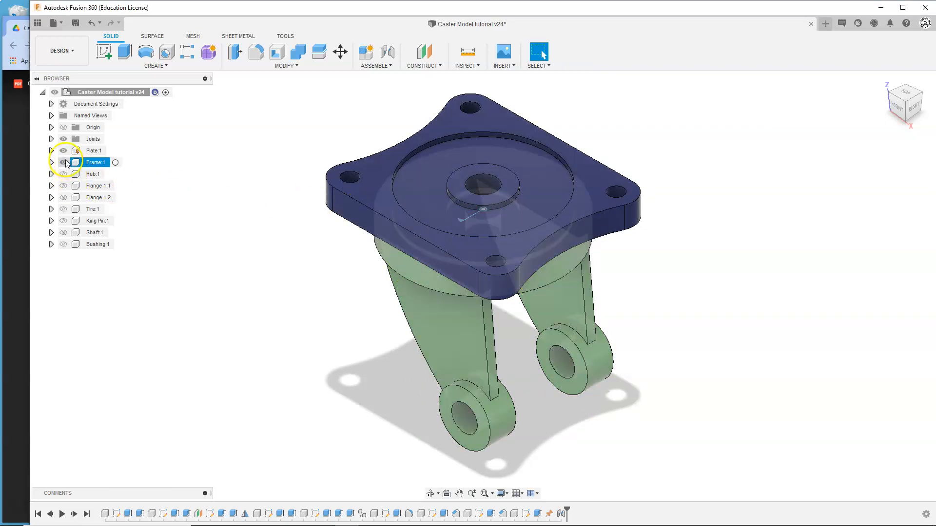
left_click(64, 152)
left_click(63, 151)
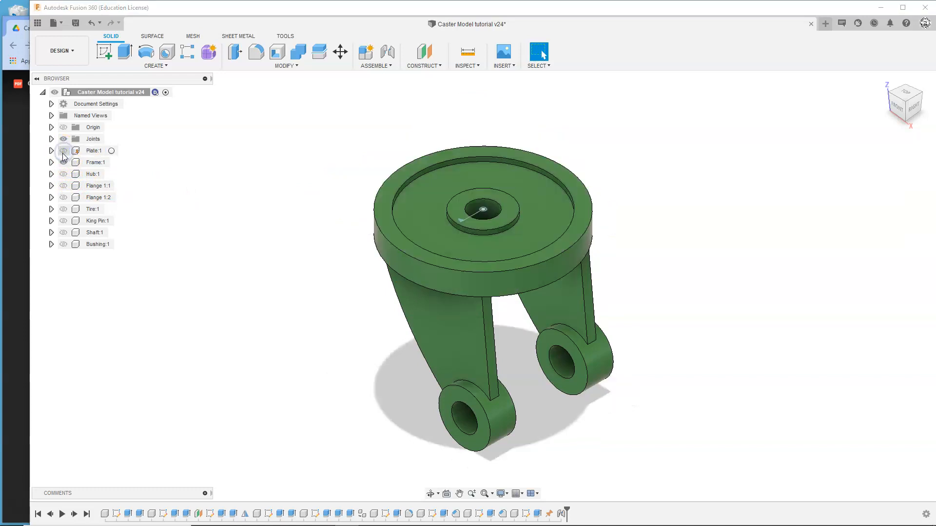
left_click(63, 175)
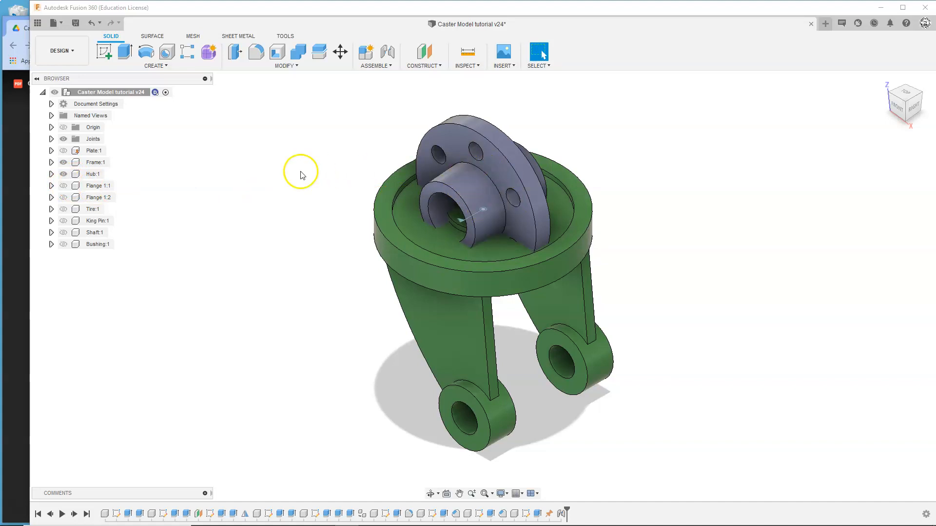
left_click(67, 165)
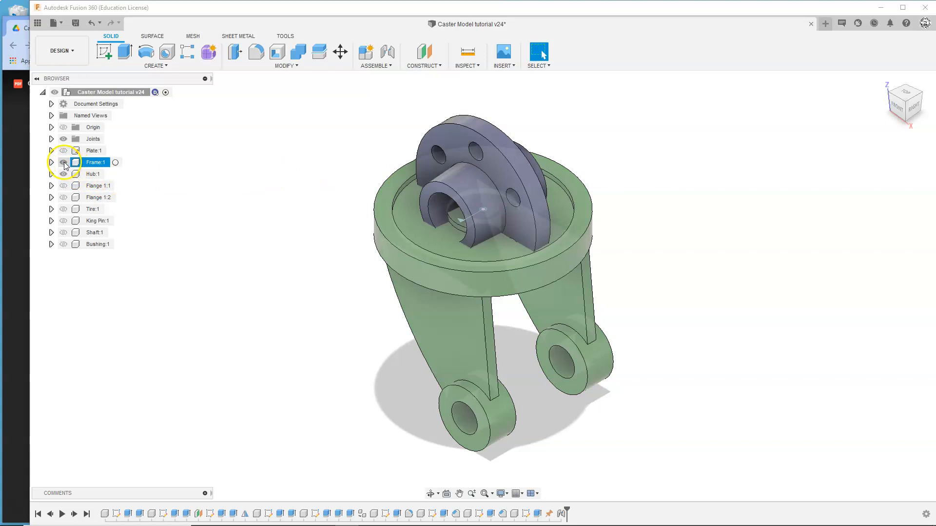
left_click(64, 163)
left_click(65, 186)
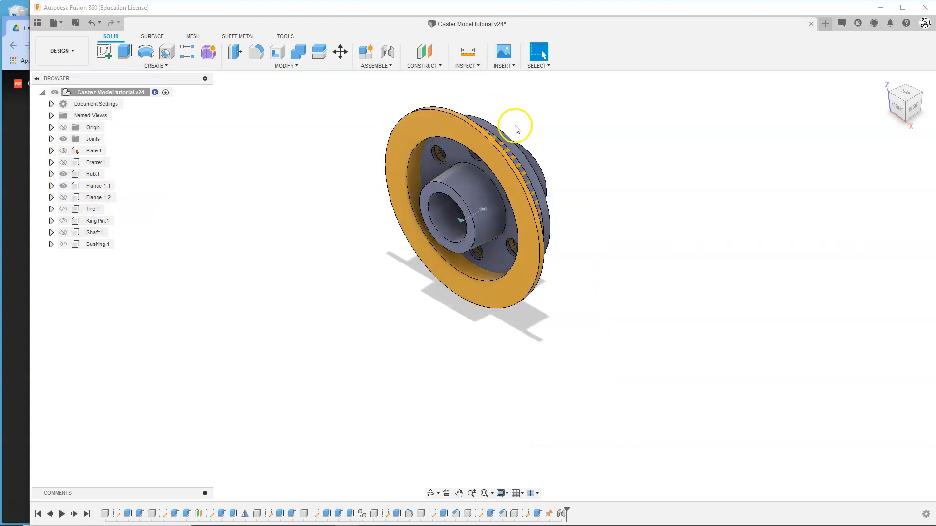
Pull Flange 1:1 and the hub apart so their mating faces and bolt holes are accessible
left_click_drag(438, 129, 351, 142)
left_click_drag(476, 141, 504, 140)
left_click_drag(367, 150, 350, 172)
left_click_drag(501, 128, 597, 130)
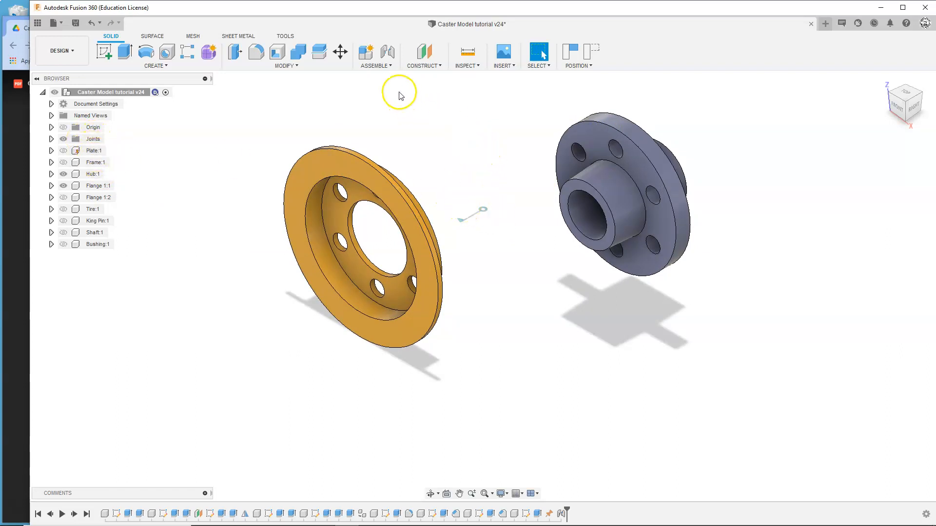
Create a Rigid joint aligning a bolt hole on the hub's disc with the matching hole on the inner face of Flange 1:1
left_click(388, 54)
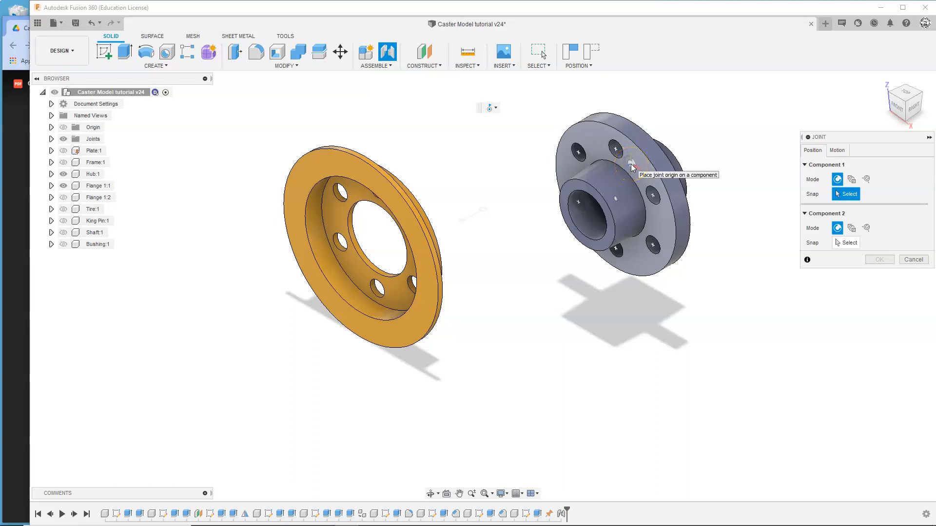
left_click(614, 152)
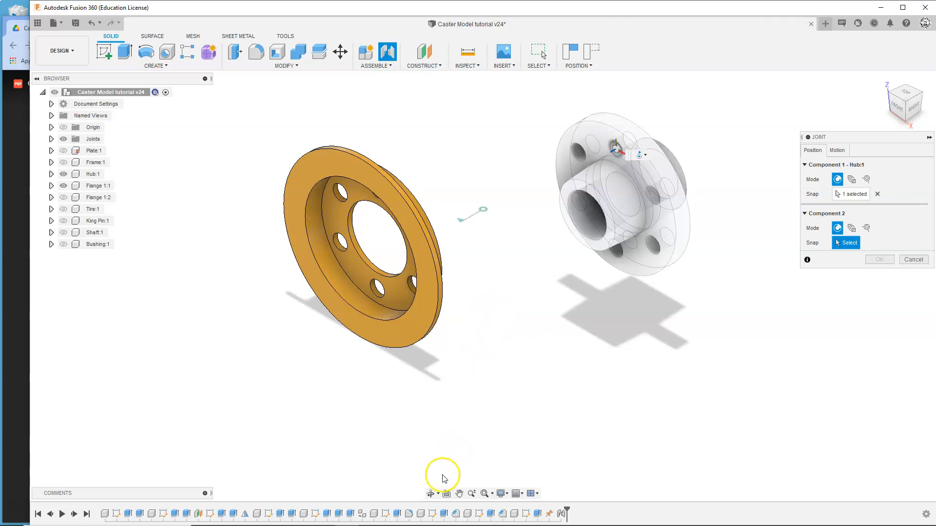
middle_click_drag(516, 303, 438, 286, "shift")
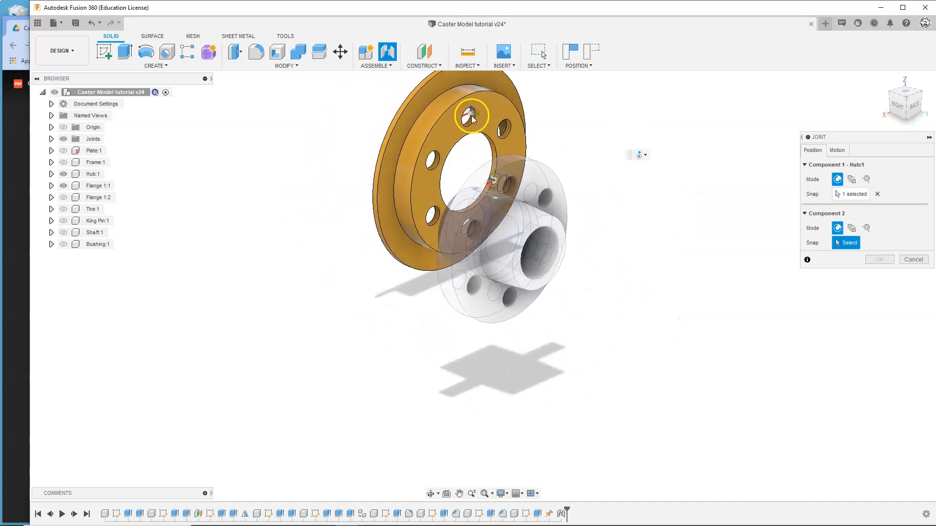
scroll(446, 127, "up", 2)
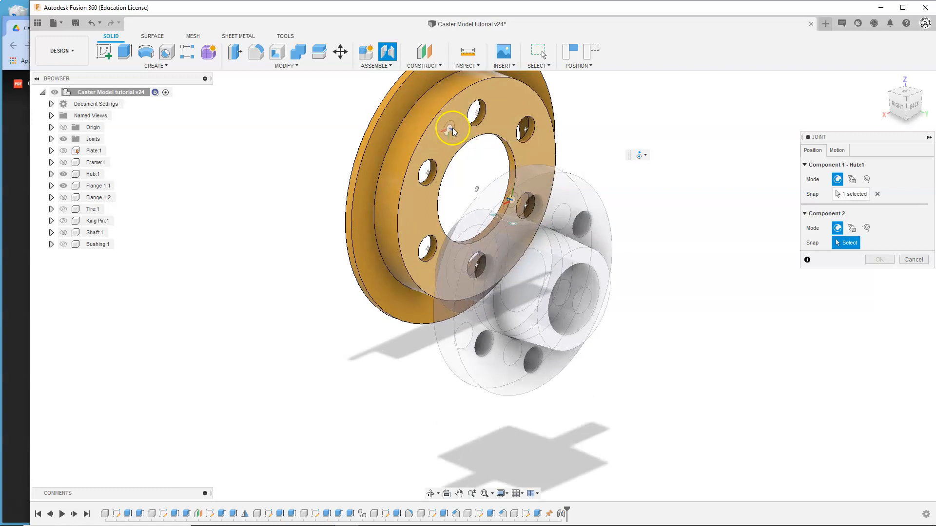
left_click(476, 124)
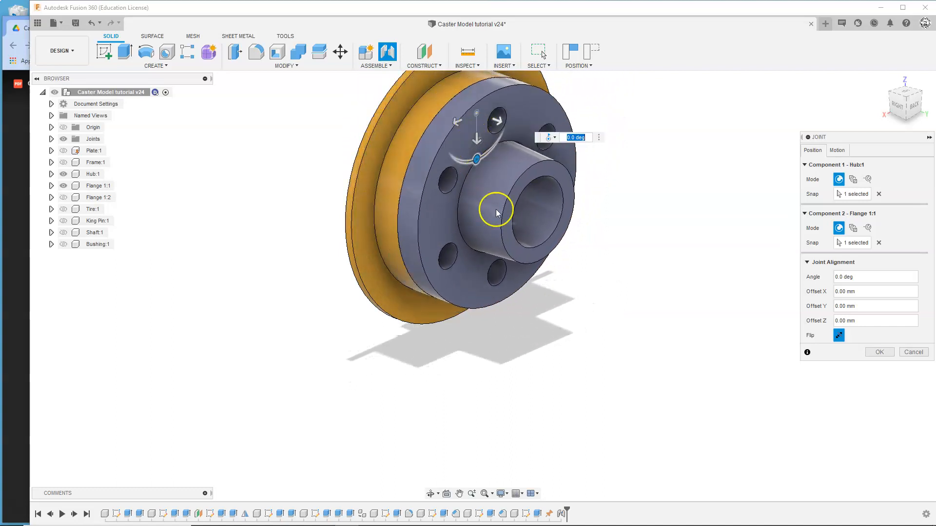
left_click(550, 138)
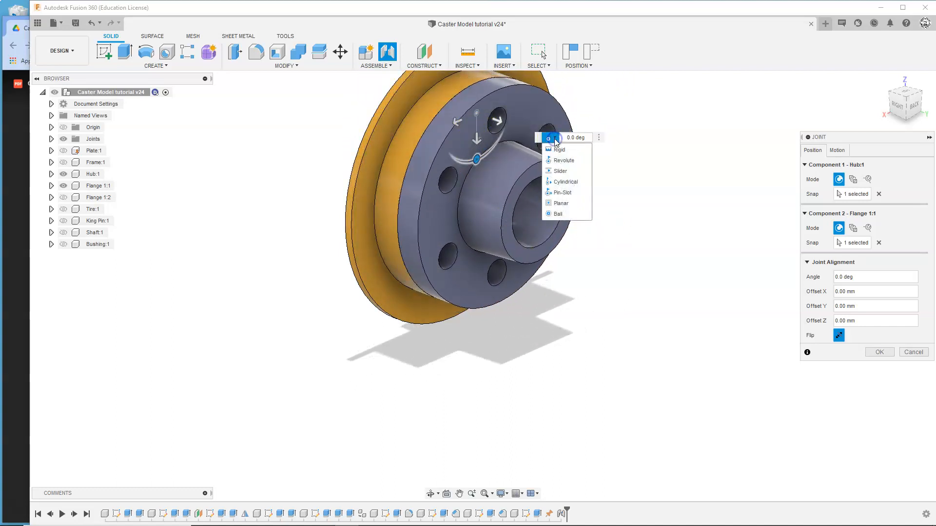
left_click(554, 150)
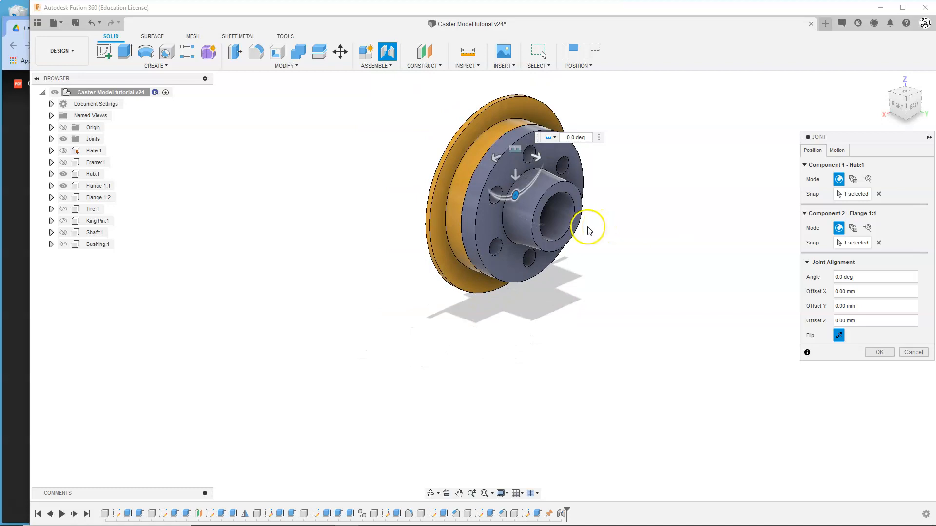
left_click(877, 352)
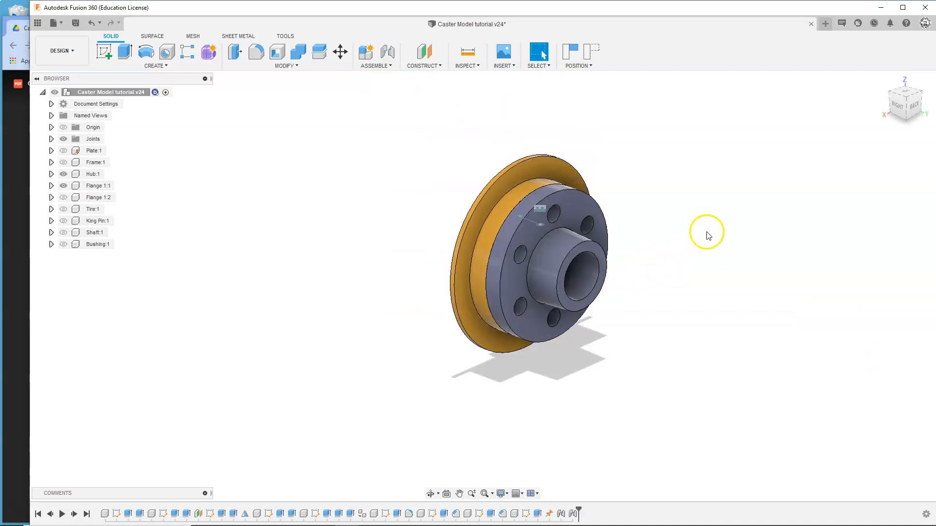
Show Flange 1:2 together with the hub and Flange 1:1, toggling Flange 1:1's visibility to tell the two flanges apart
left_click(883, 81)
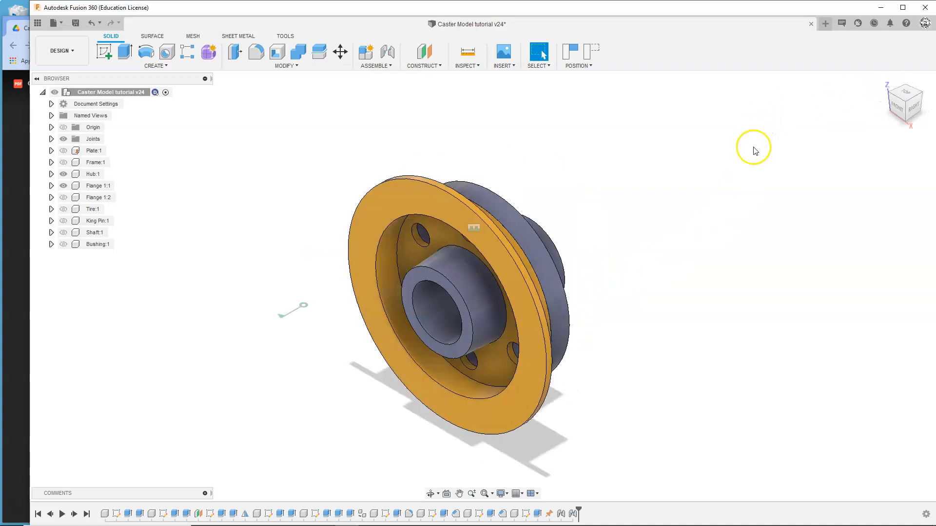
left_click(63, 186)
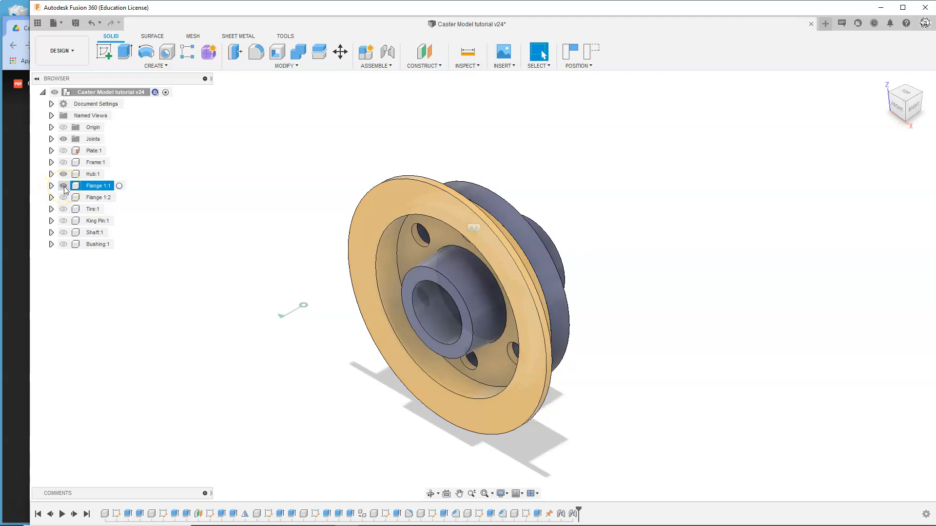
left_click(64, 186)
left_click(62, 198)
left_click(63, 198)
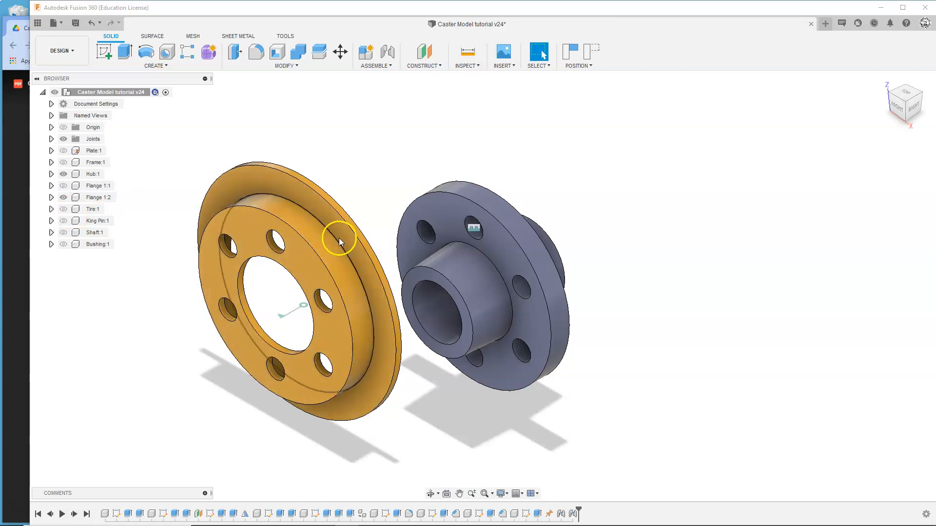
left_click(63, 187)
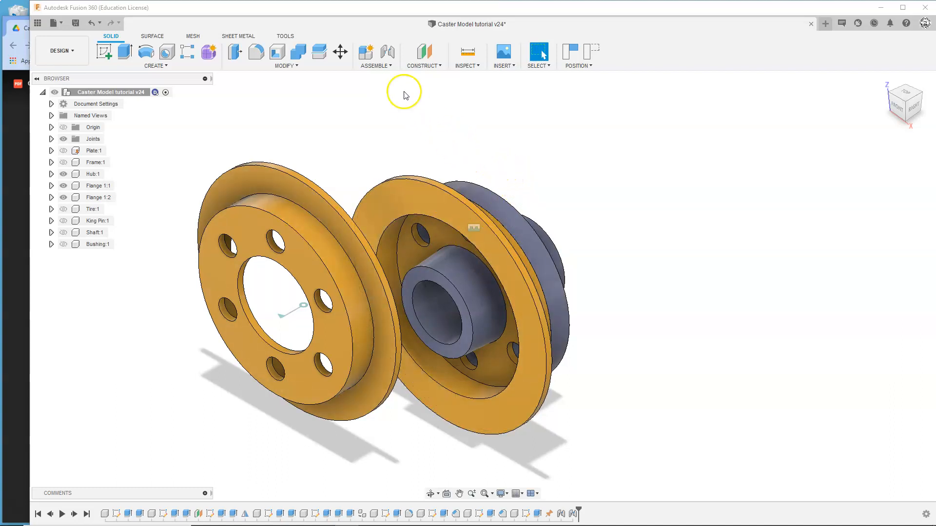
Start a joint that places a bolt hole on the hub's disc against the matching hole on the inner face of Flange 1:2
left_click(390, 52)
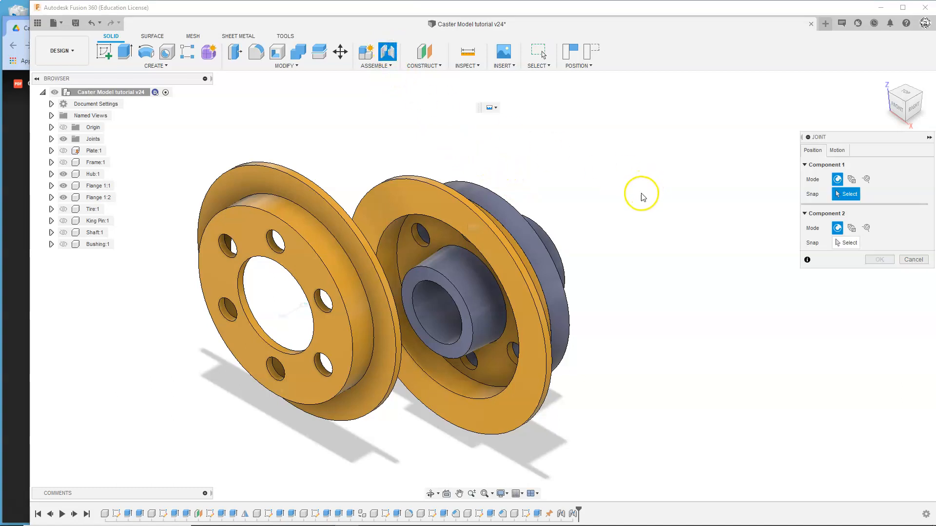
middle_click_drag(624, 198, 554, 182, "shift")
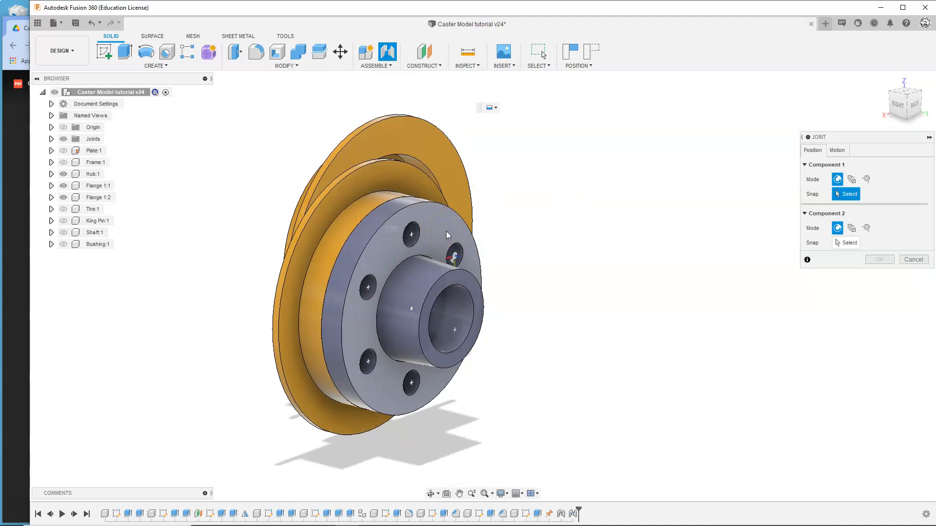
left_click(411, 237)
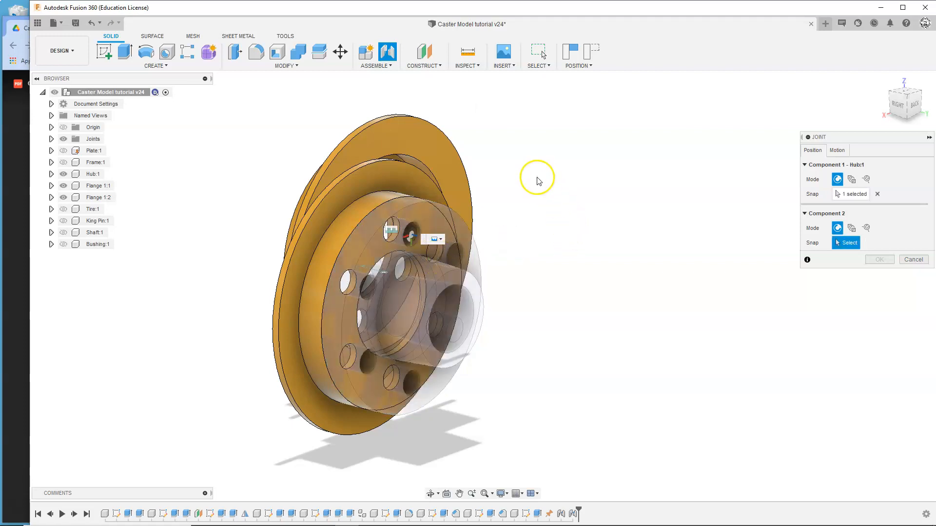
middle_click_drag(537, 171, 550, 148)
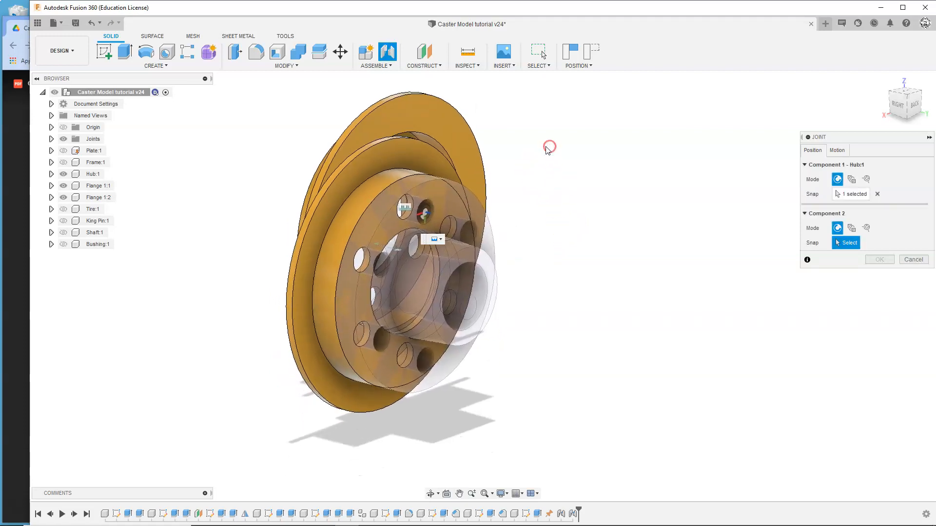
middle_click_drag(539, 255, 616, 257, "shift")
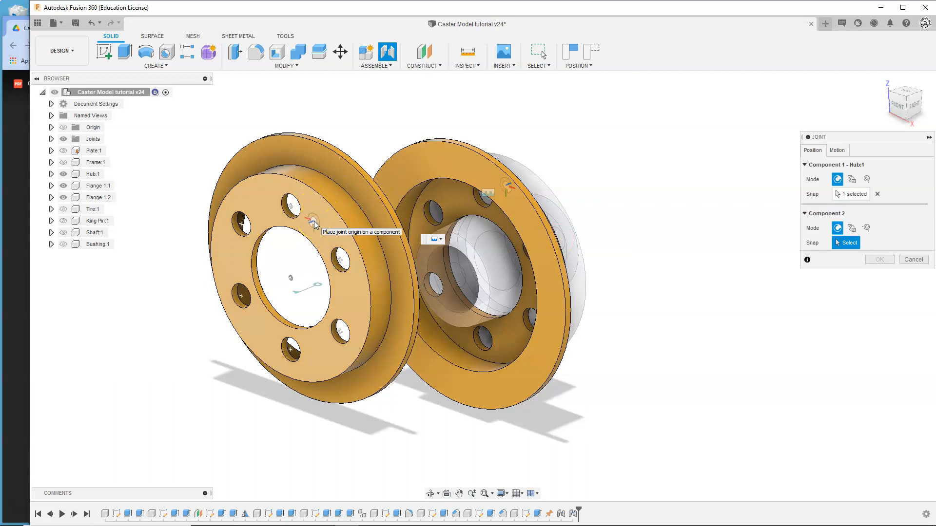
left_click(294, 211)
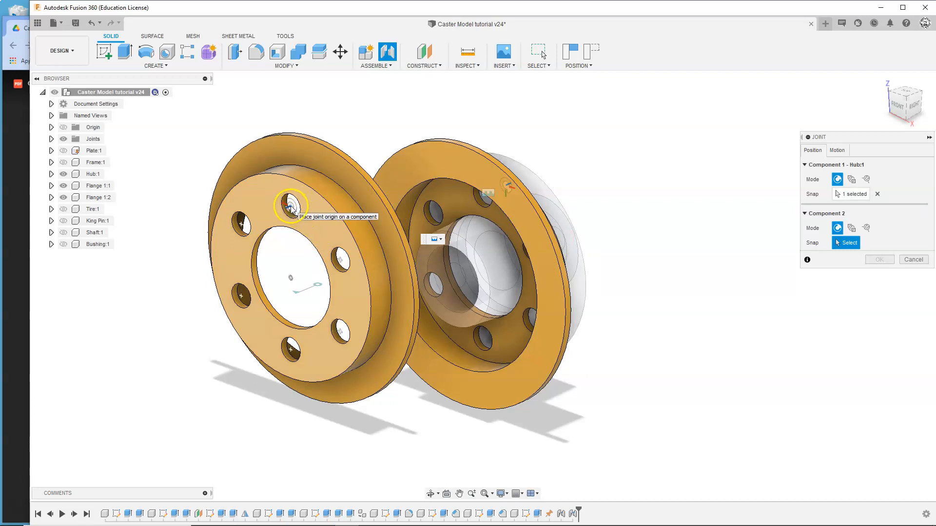
left_click(527, 235)
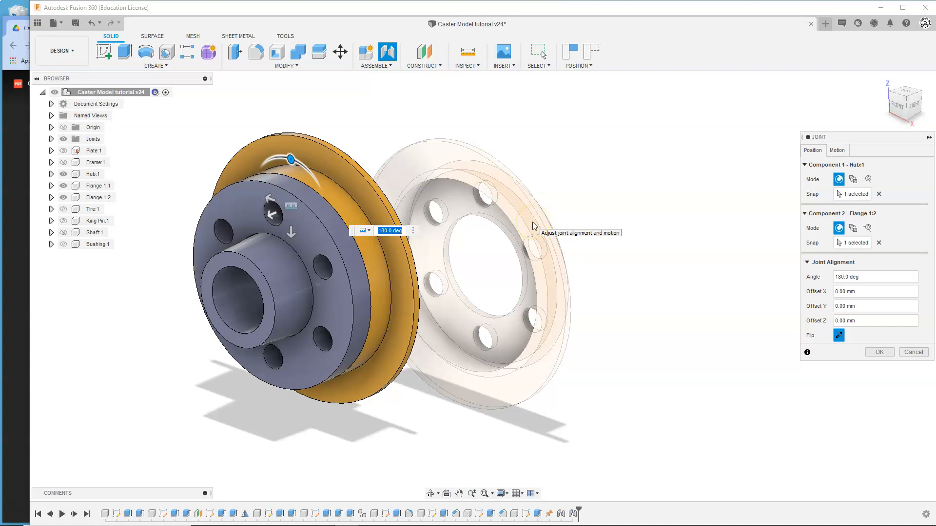
Set the joint alignment angle to -180 degrees, create the joint, and check the hub and flanges from the right side
left_click(317, 213)
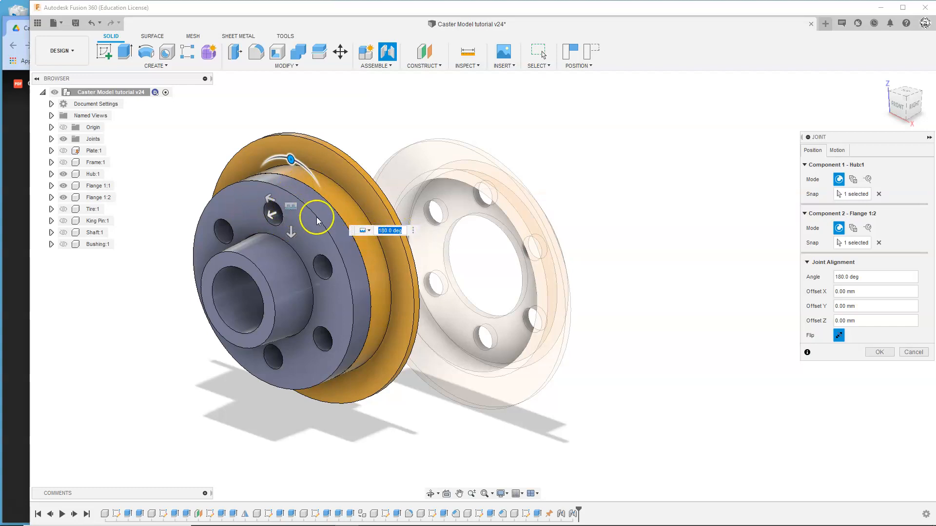
mouse_move(292, 161)
left_mouse_down()
mouse_move(328, 214)
mouse_move(330, 264)
mouse_move(281, 248)
mouse_move(248, 207)
mouse_move(263, 166)
mouse_move(293, 172)
left_mouse_up()
left_click(346, 230)
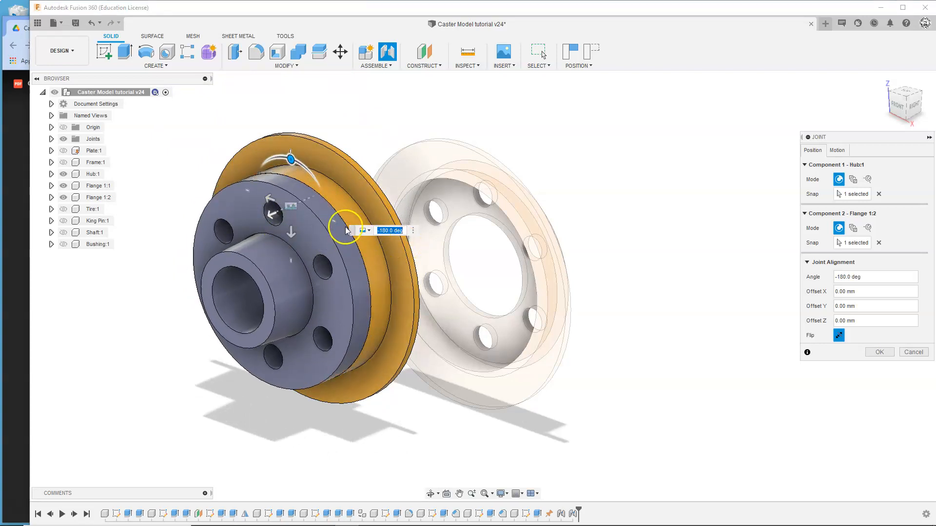
left_click(879, 353)
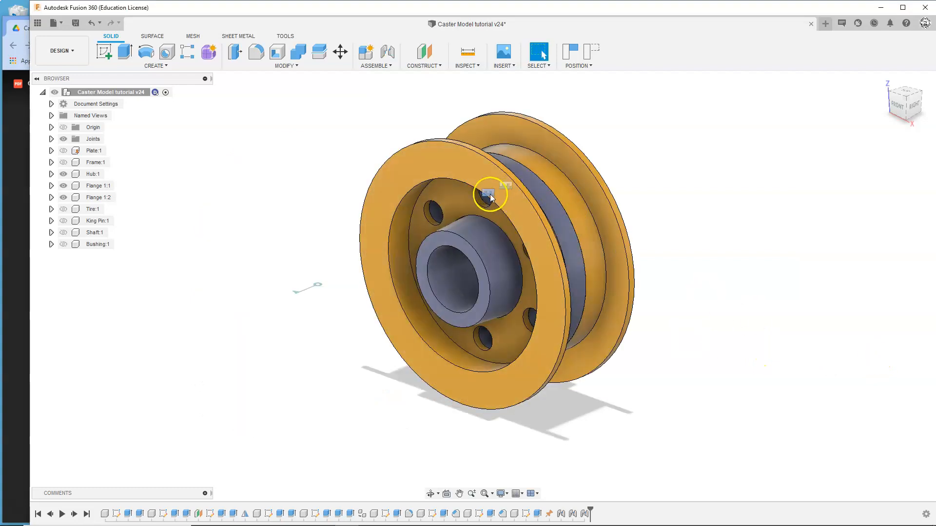
left_click(915, 97)
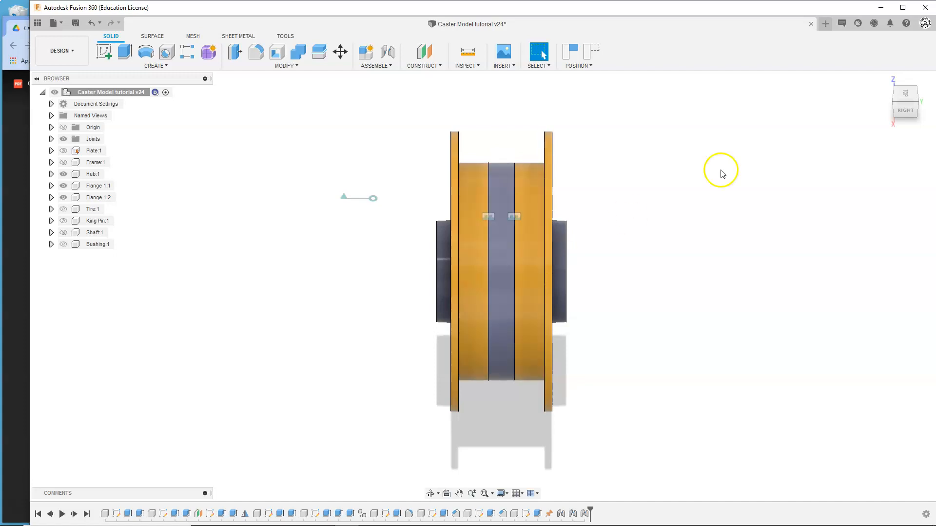
left_click(883, 80)
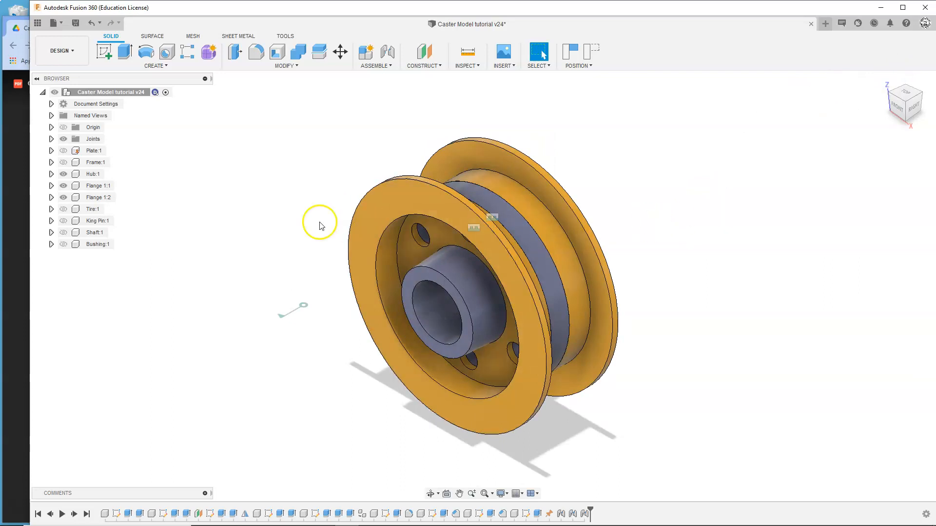
Show the tire together with the hub and flanges
left_click(64, 211)
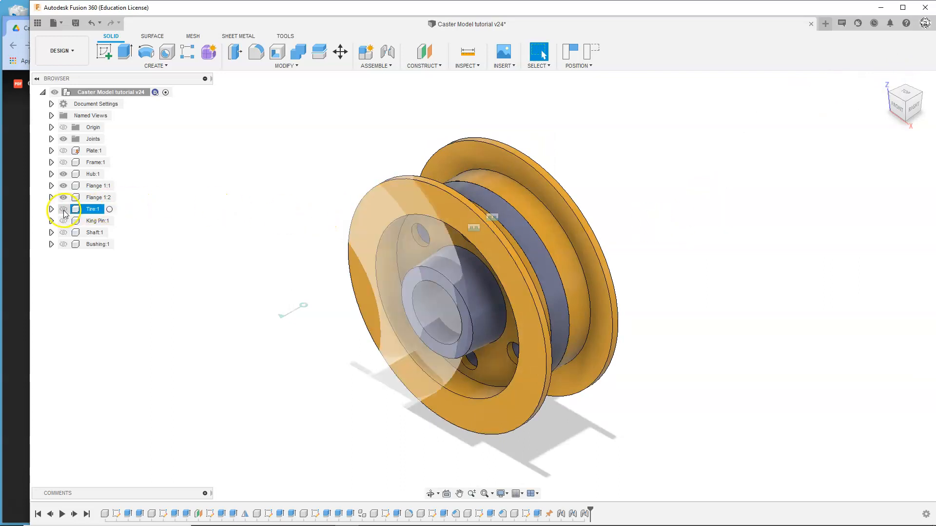
left_click(64, 209)
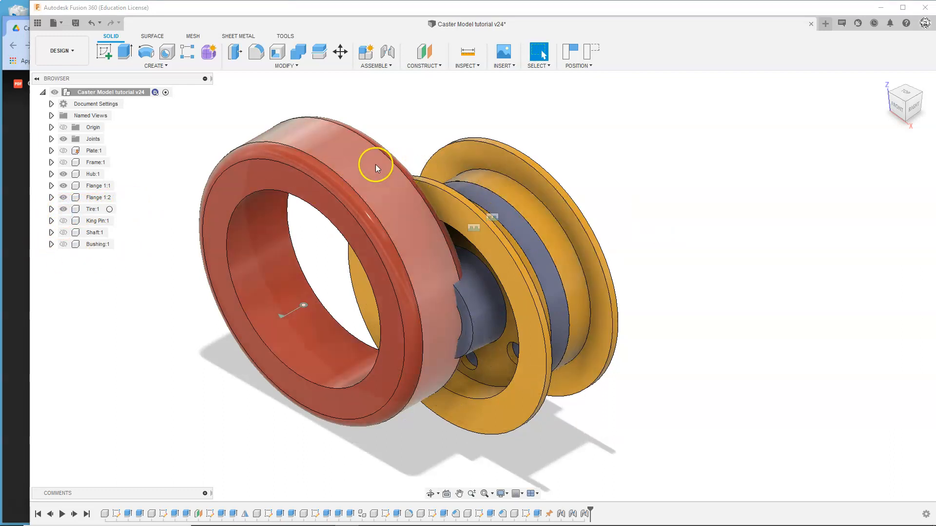
left_click(389, 53)
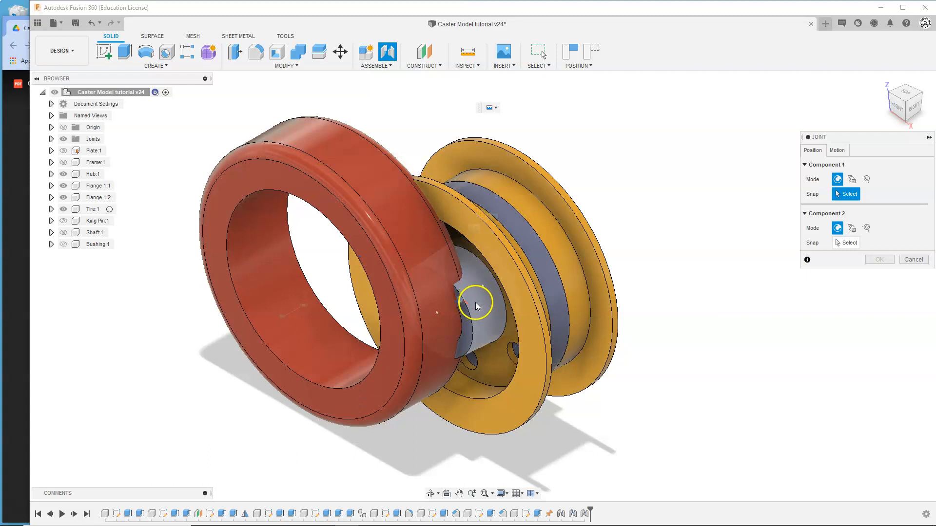
left_click(466, 273)
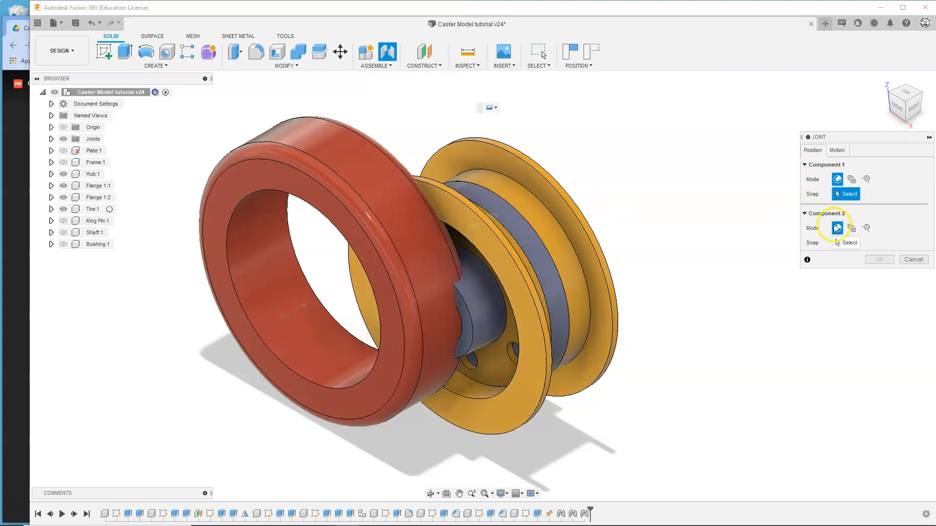
left_click(911, 260)
Pull the tire clear of the hub and create a joint aligning the midpoint of the hub's bore with the tire's middle center point
left_click_drag(380, 200, 237, 250)
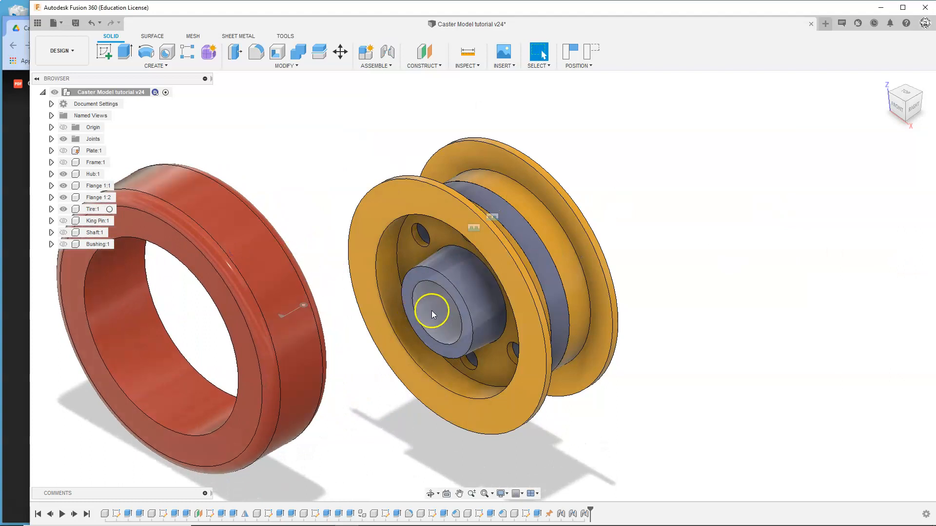
middle_click_drag(362, 384, 379, 359, "shift")
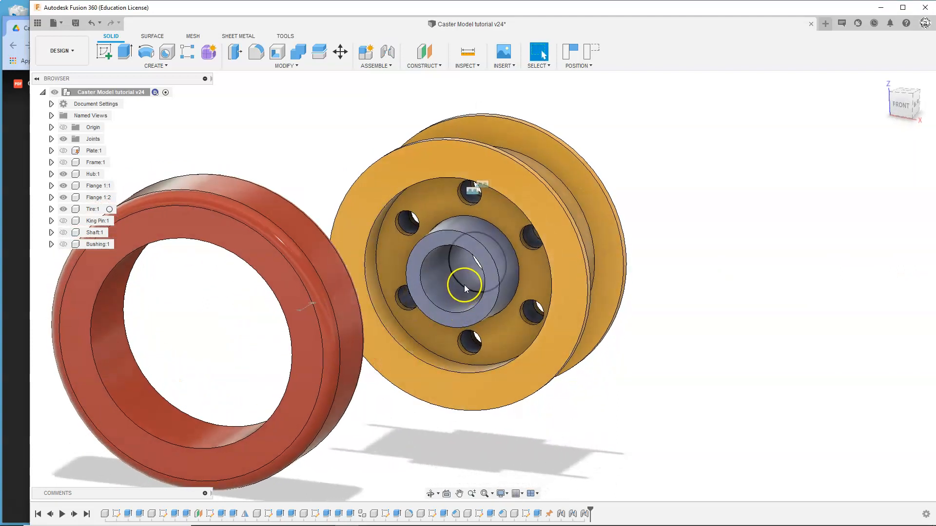
left_click(386, 52)
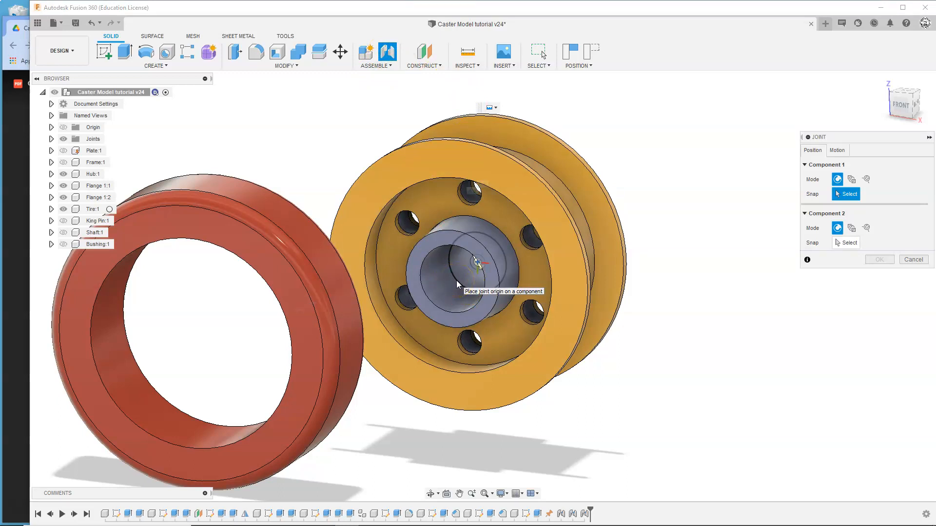
left_click(474, 264)
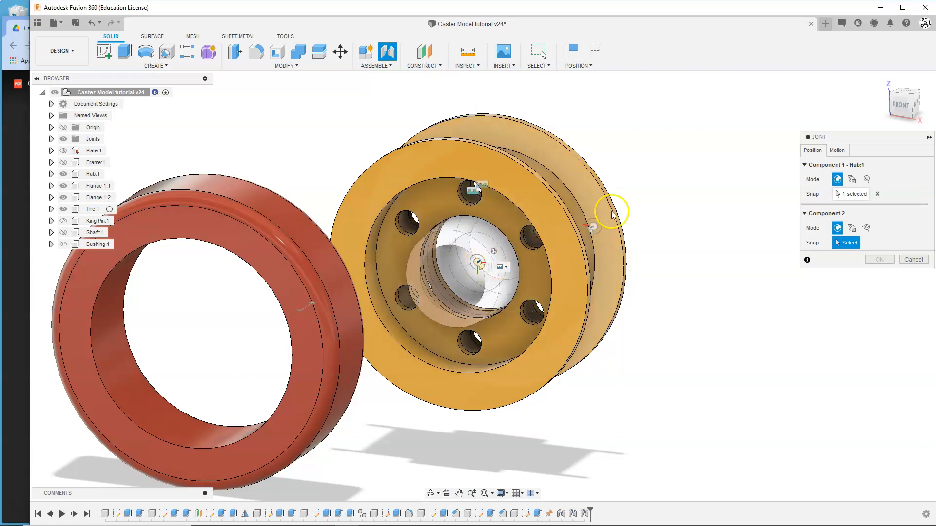
mouse_move(642, 153)
middle_mouse_down("shift")
mouse_move(596, 175)
mouse_move(634, 152)
mouse_move(633, 166)
middle_mouse_up("shift")
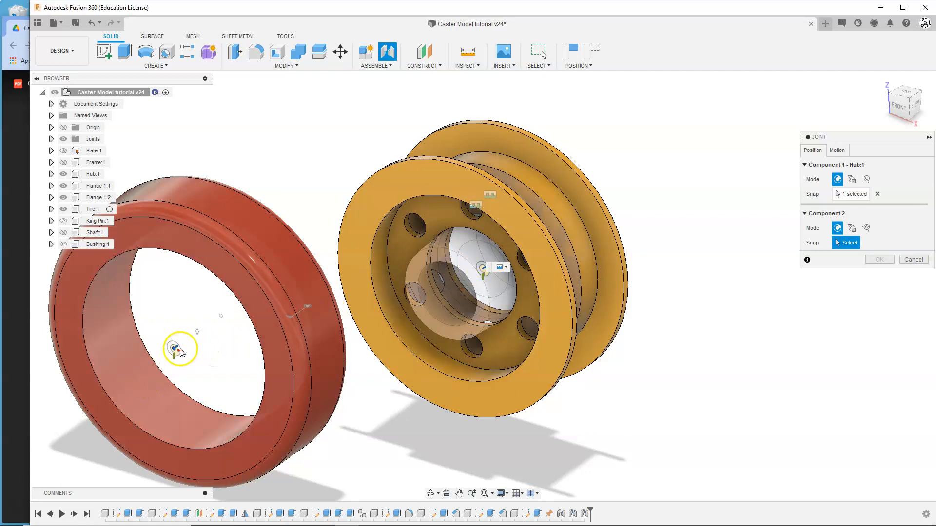
left_click(195, 334)
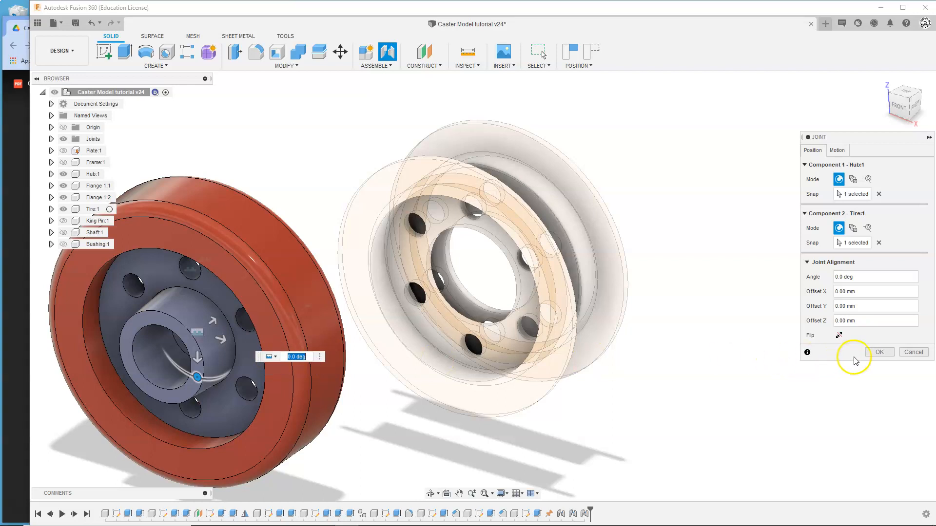
left_click(879, 353)
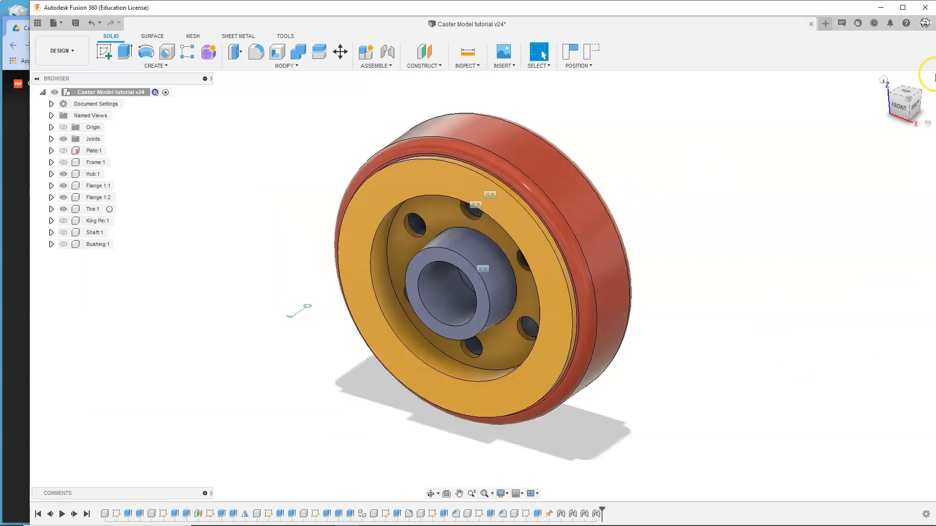
left_click(917, 98)
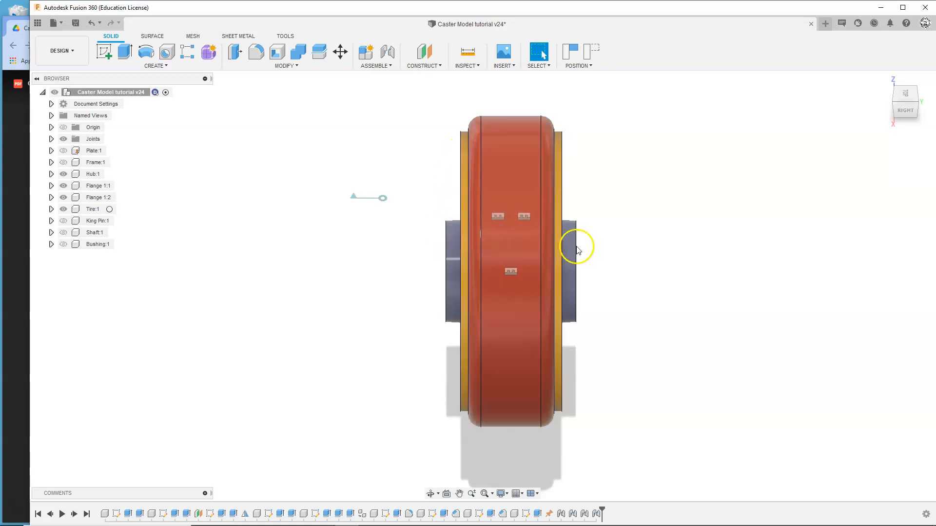
left_click(886, 82)
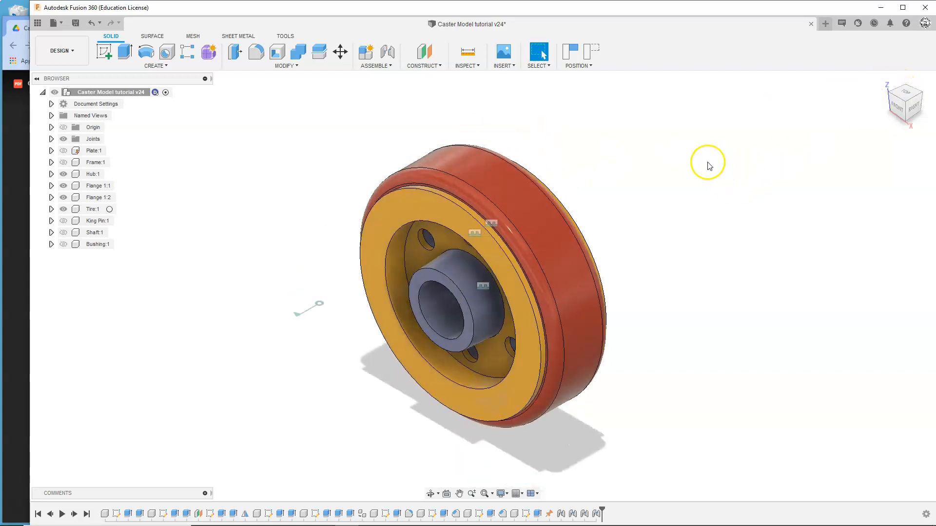
Show the king pin, frame and plate, and move the king pin up clear of the plate's center hole
left_click(64, 220)
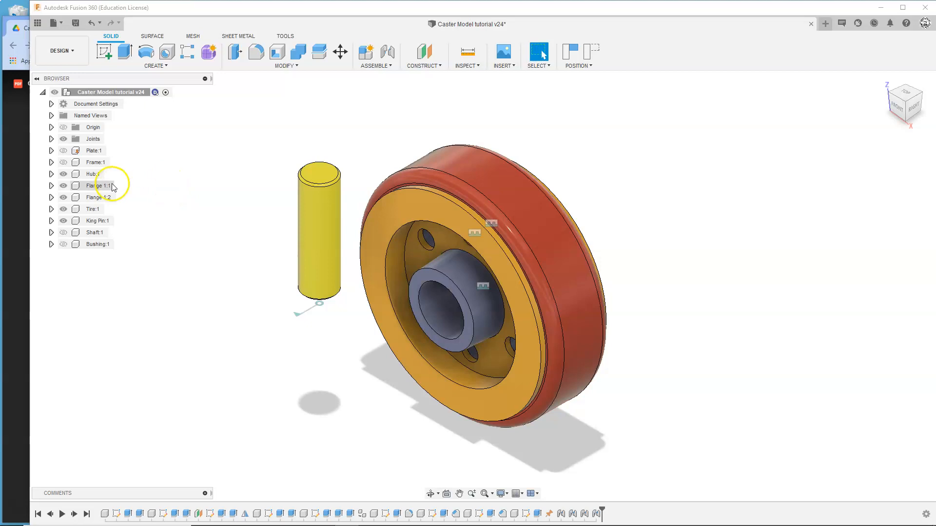
left_click(63, 162)
left_click(63, 151)
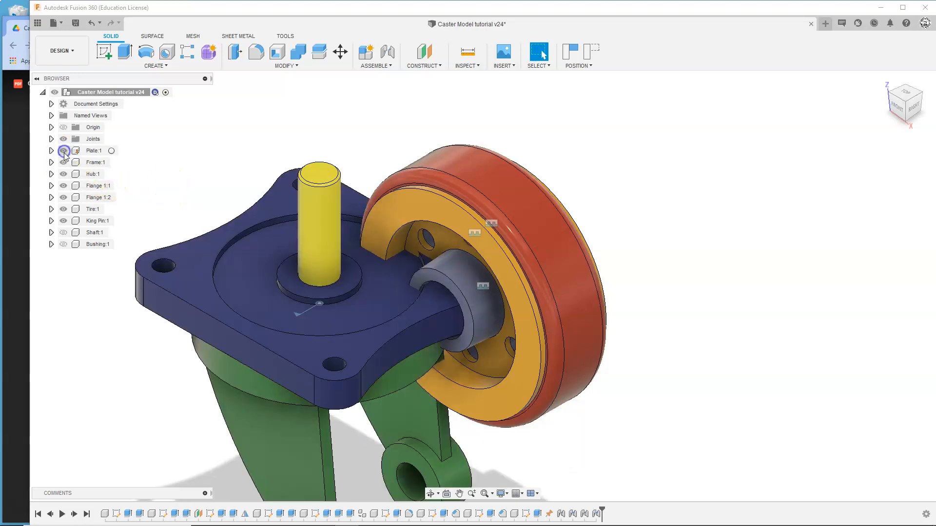
left_click_drag(314, 216, 298, 163)
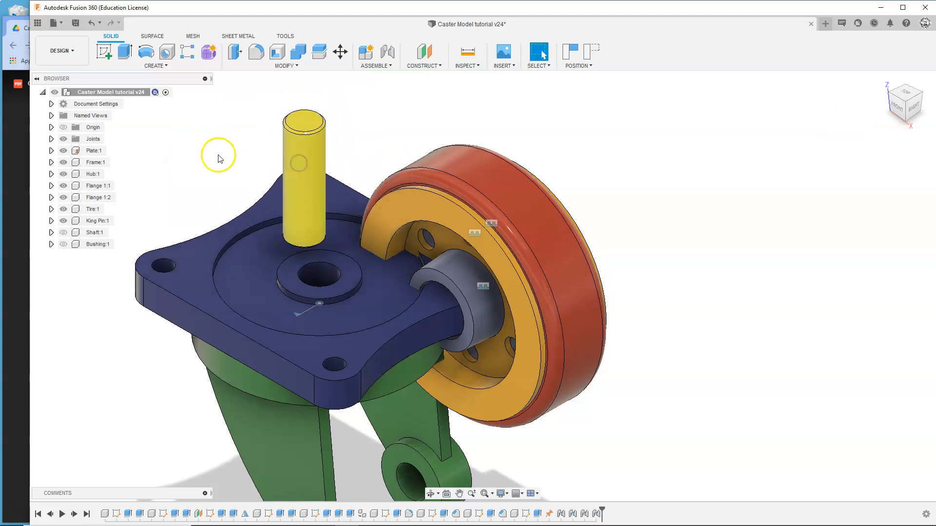
Start a joint that aligns the center of the king pin's bottom face with the center of the hole in the frame's underside
left_click(392, 53)
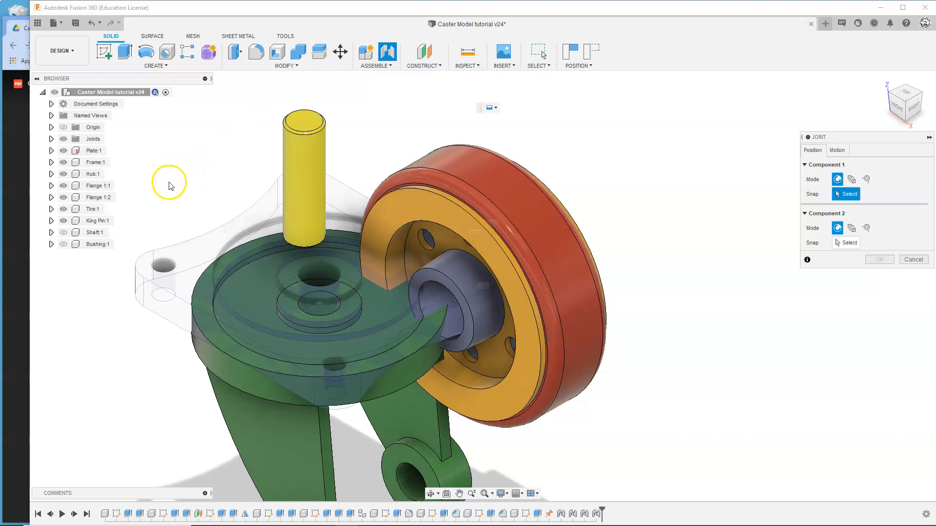
middle_click_drag(170, 187, 198, 142)
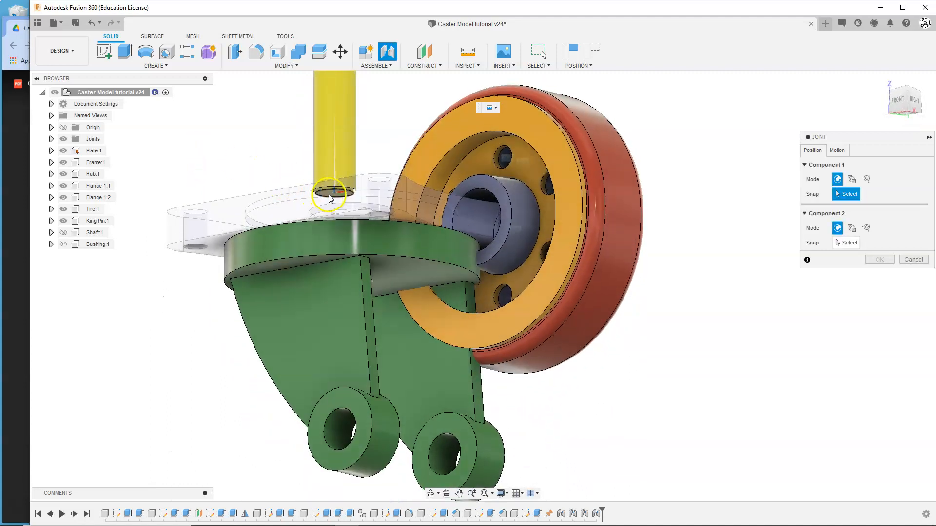
scroll(331, 199, "up", 5)
scroll(331, 199, "up", 2)
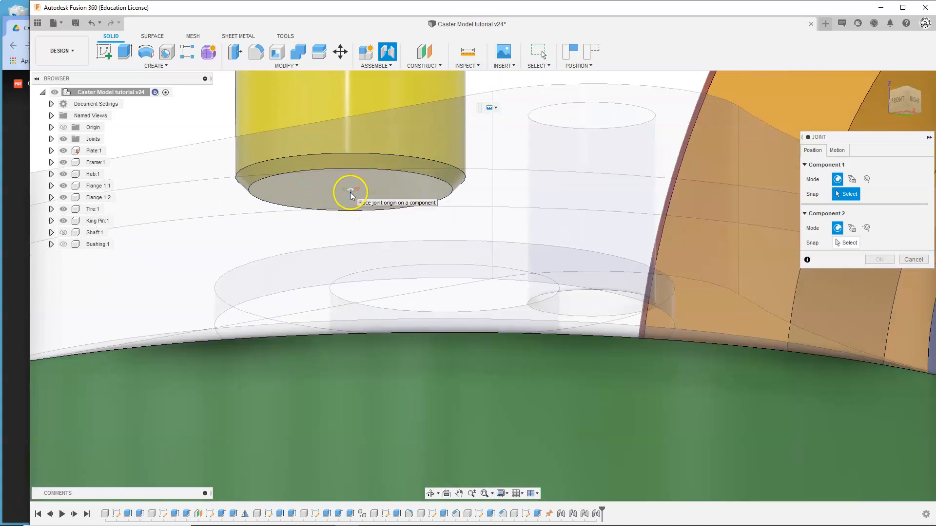
left_click(350, 190)
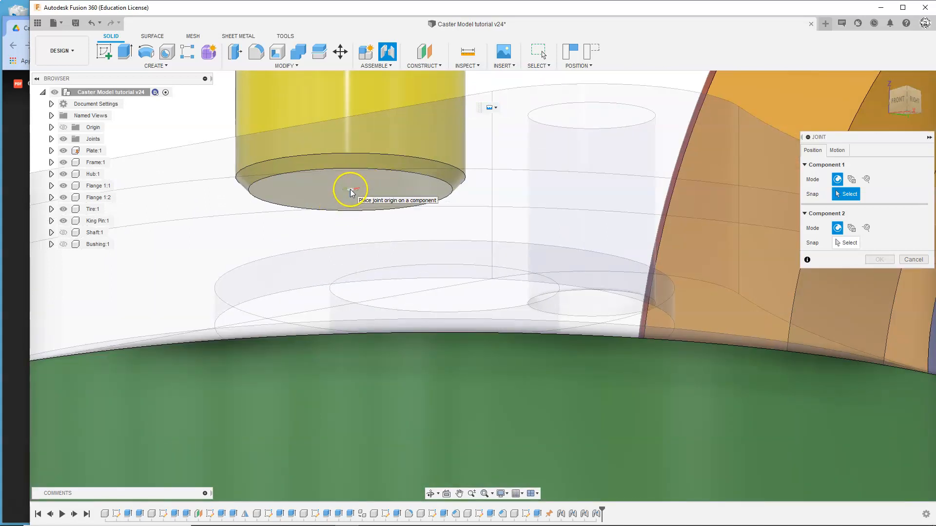
scroll(350, 193, "up", 2)
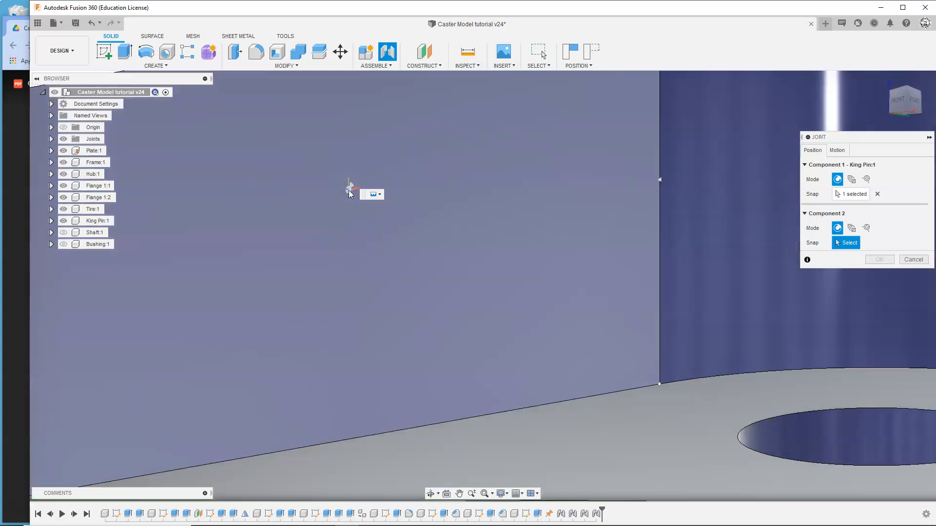
scroll(349, 193, "down", 5)
scroll(347, 194, "down", 3)
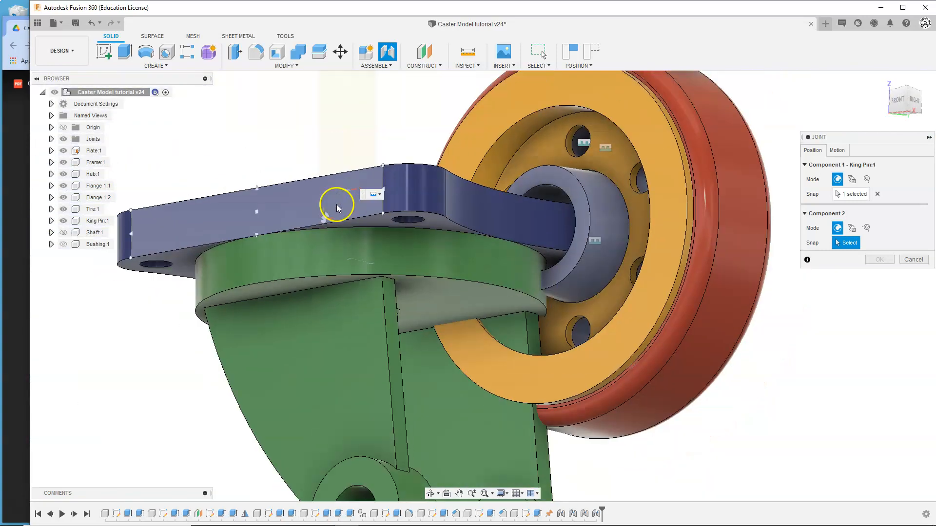
middle_click_drag(119, 409, 92, 388, "shift")
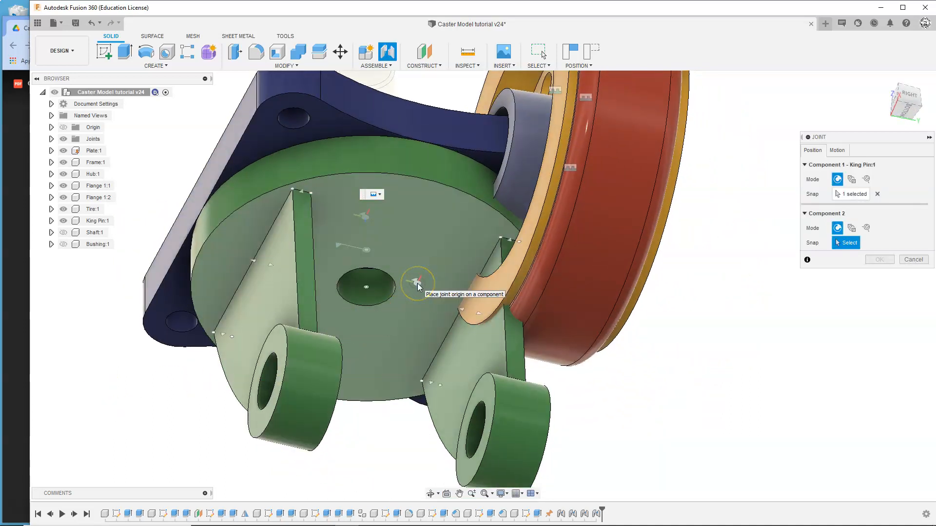
left_click(395, 288)
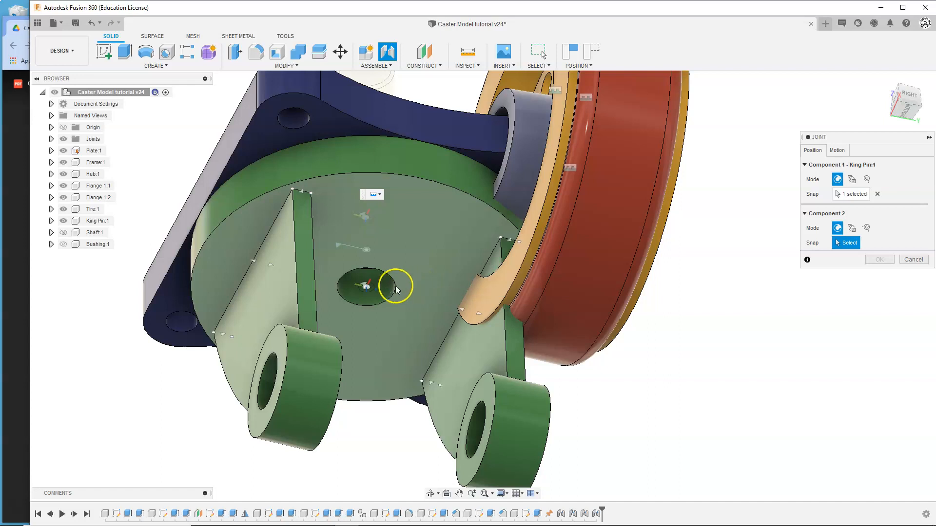
left_click(362, 290)
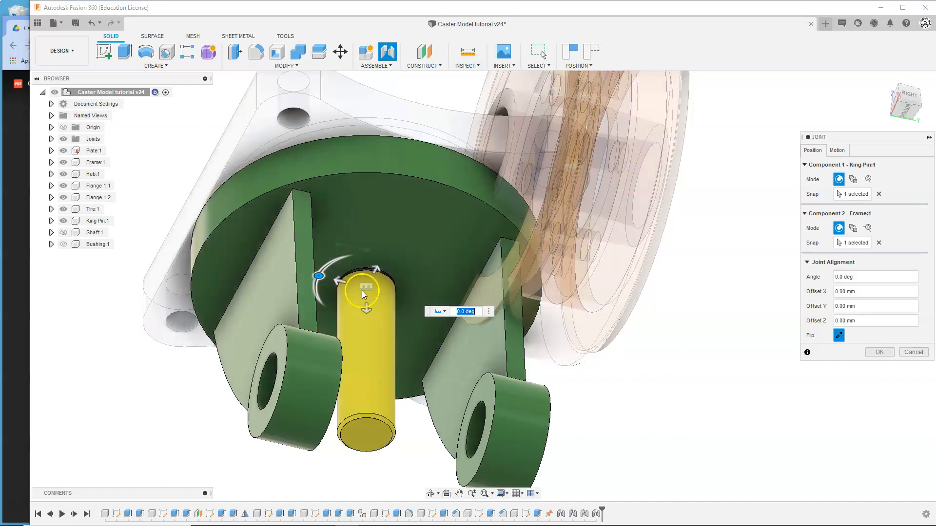
Flip the king pin's direction, set the joint's Z offset to 10 mm and create the joint
middle_click_drag(743, 174, 746, 194, "shift")
left_click(596, 196)
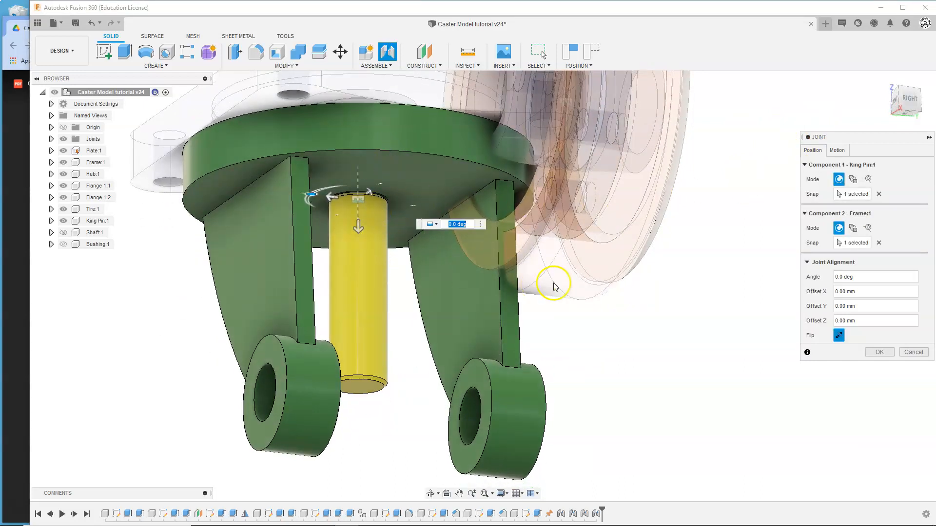
left_click(838, 336)
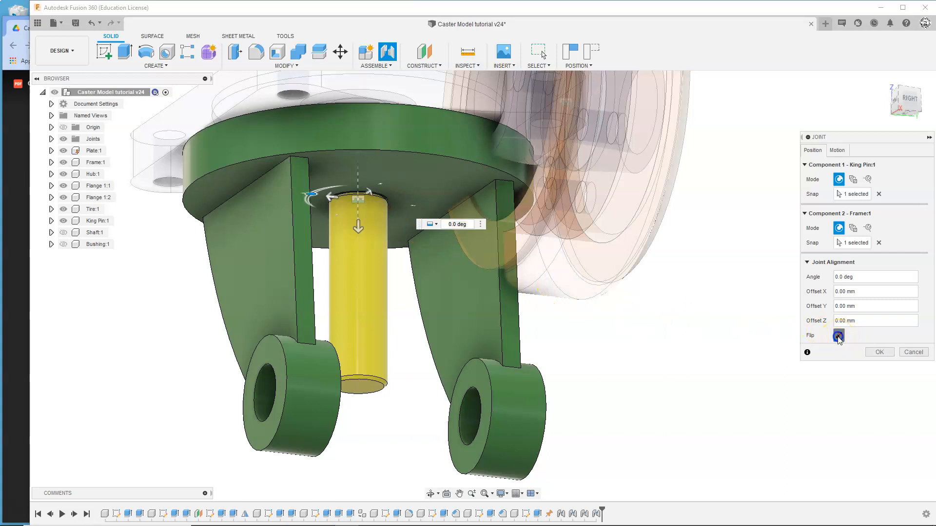
left_click(358, 228)
left_click_drag(358, 229, 359, 257)
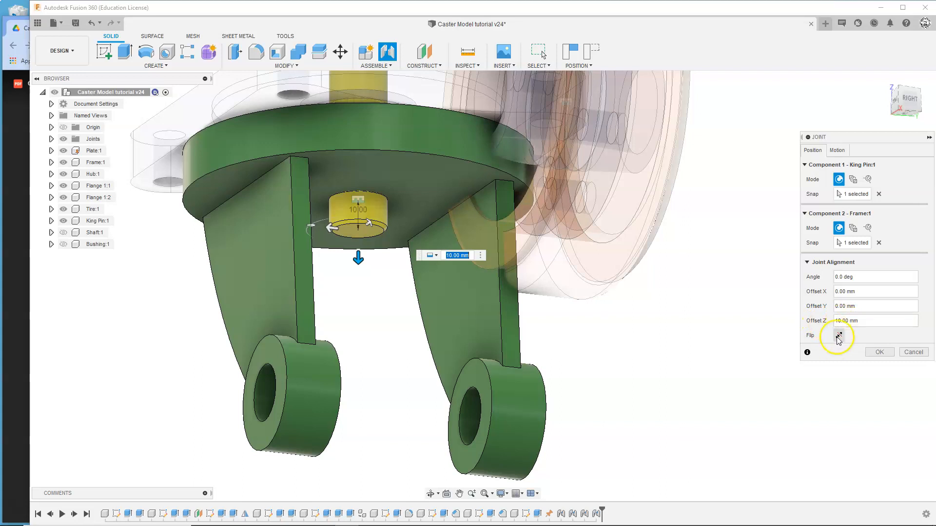
left_click(881, 352)
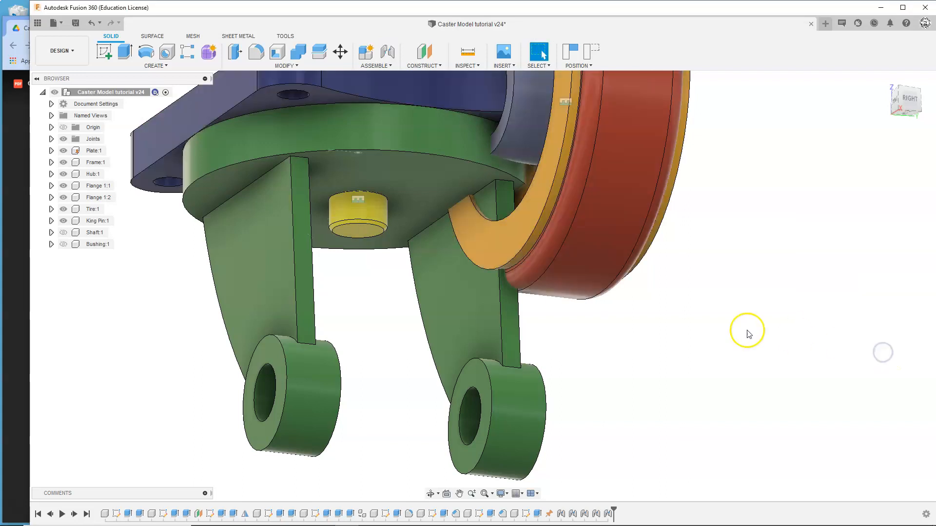
Hide the king pin, the frame and the plate
scroll(712, 328, "down", 3)
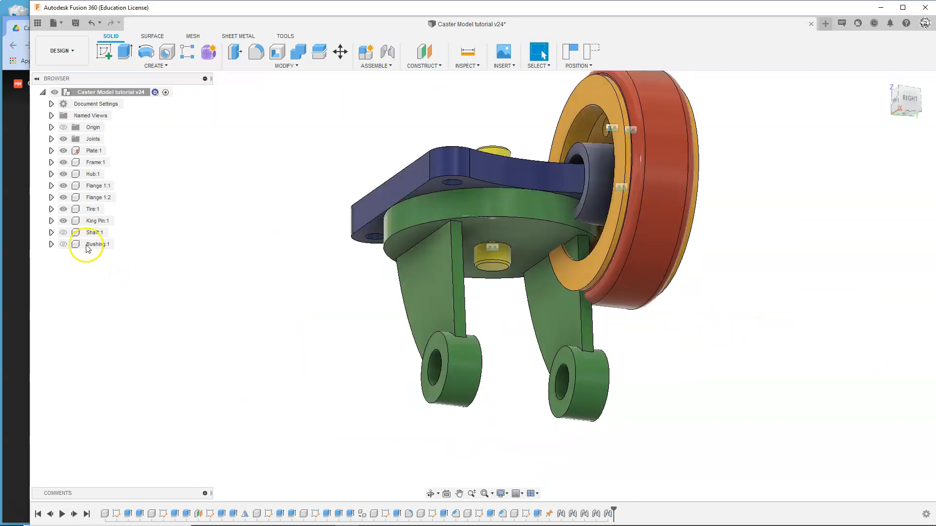
left_click(65, 222)
left_click(64, 221)
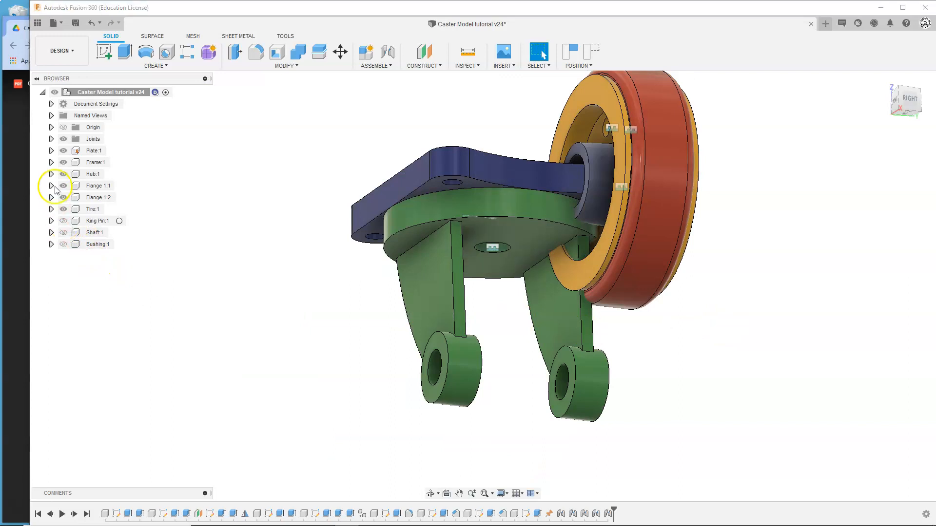
left_click(63, 162)
left_click(63, 150)
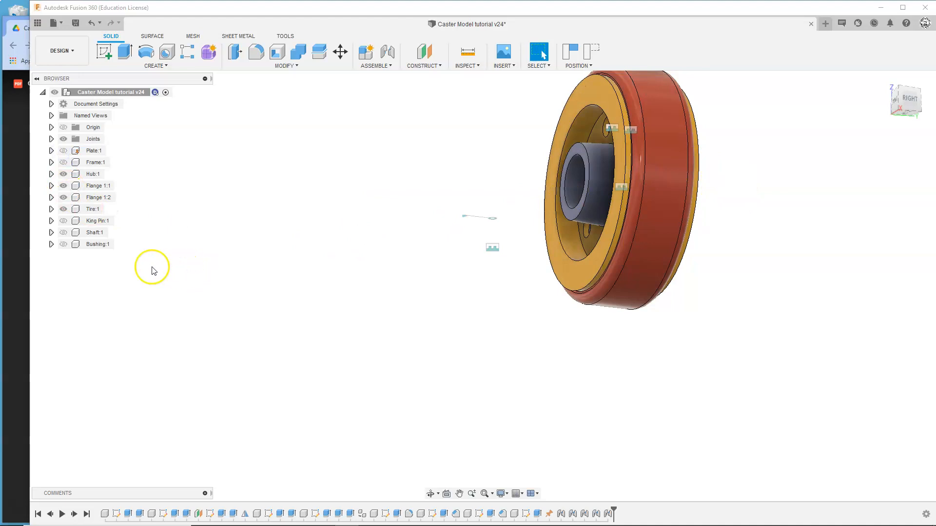
Show the shaft and bushing, and hide the tire, both flanges and the hub
left_click(67, 234)
left_click(64, 244)
left_click(63, 235)
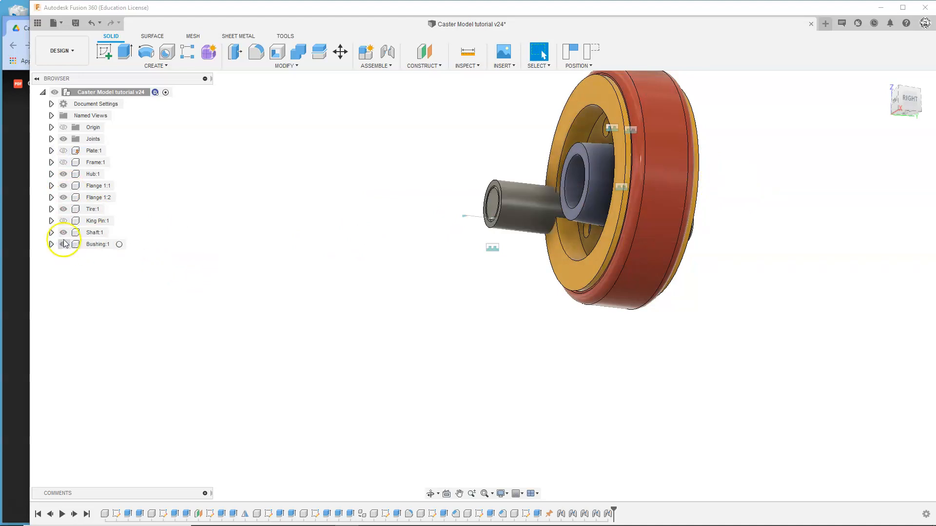
left_click(68, 213)
left_click(63, 198)
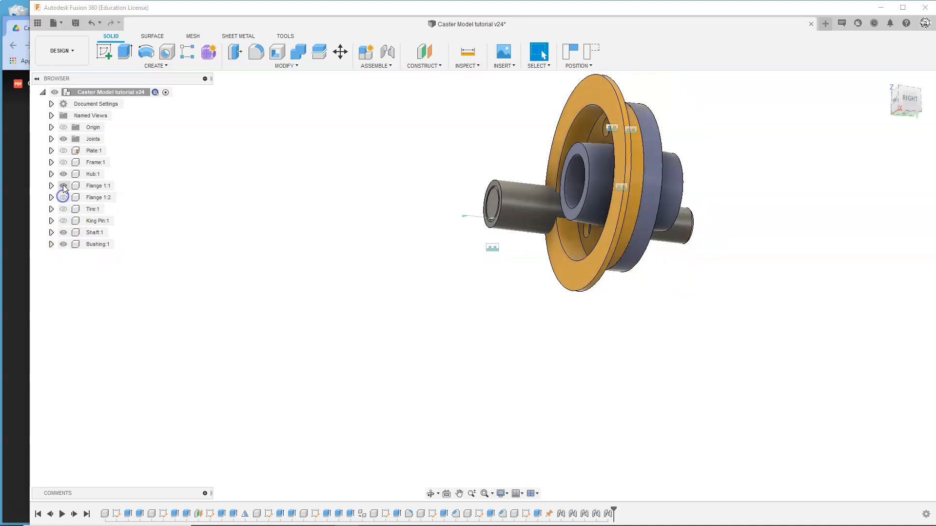
left_click(63, 186)
left_click(62, 174)
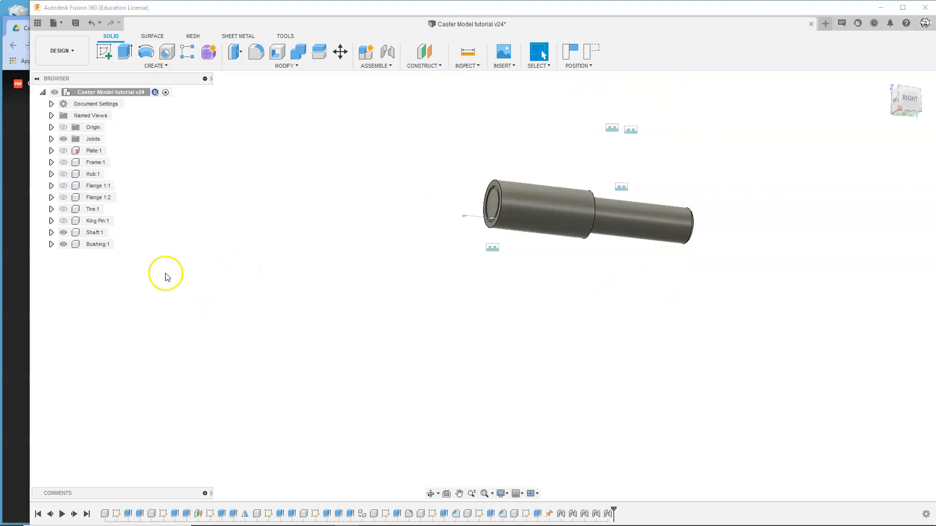
Identify the bushing, then start a joint aligning the shaft's midpoint with the bushing's midpoint
left_click(92, 244)
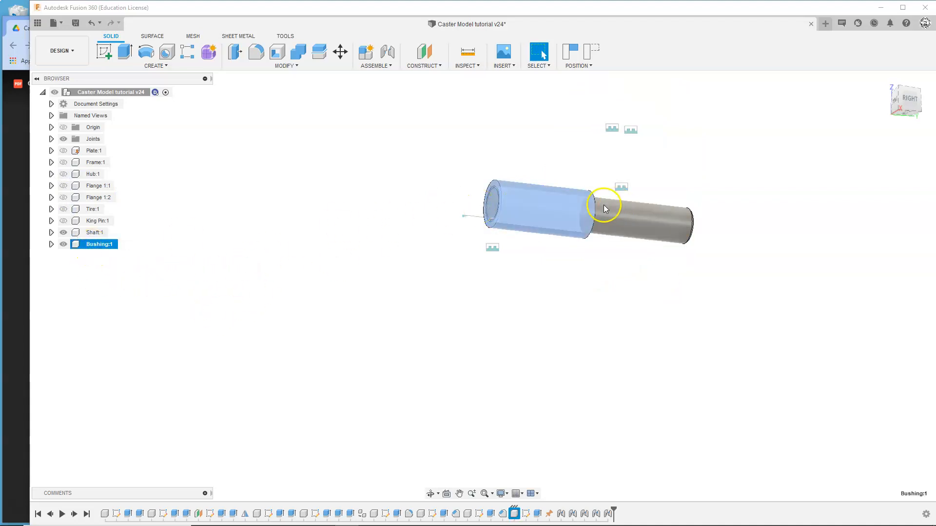
left_click(227, 248)
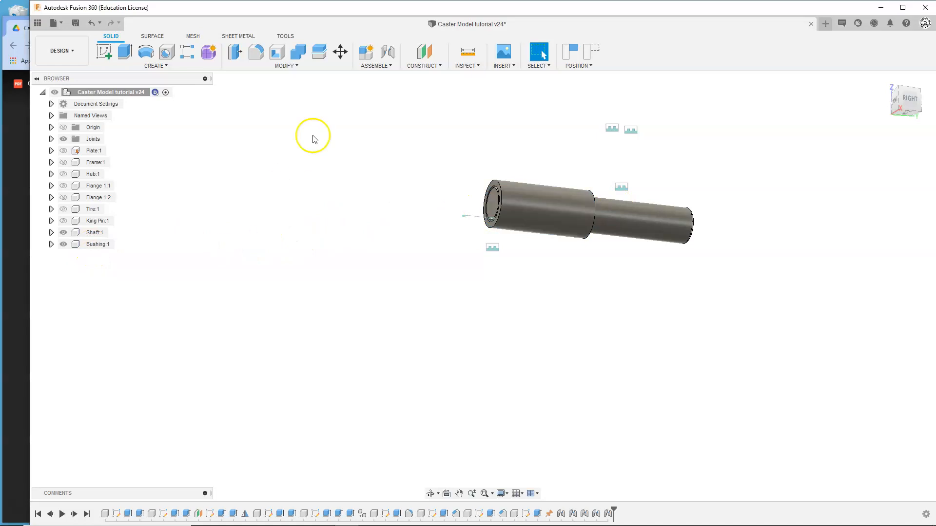
left_click(388, 54)
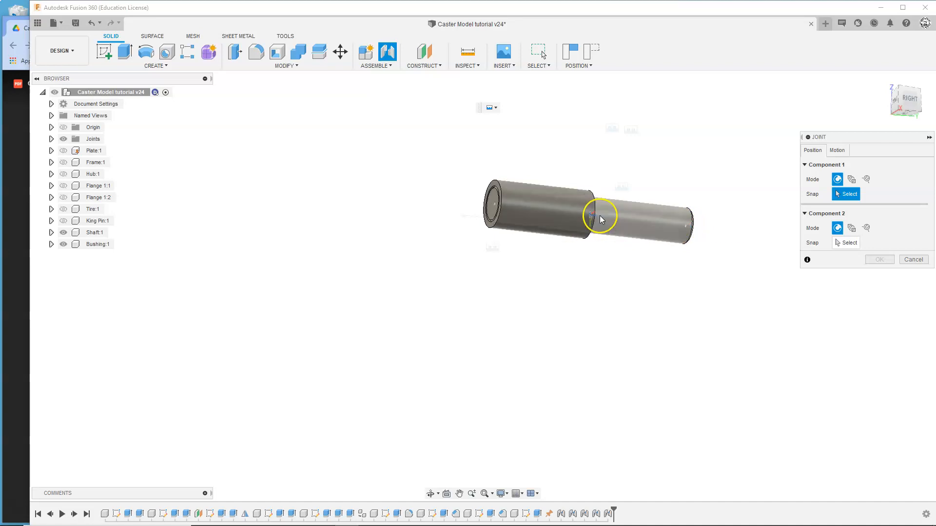
scroll(602, 218, "up", 2)
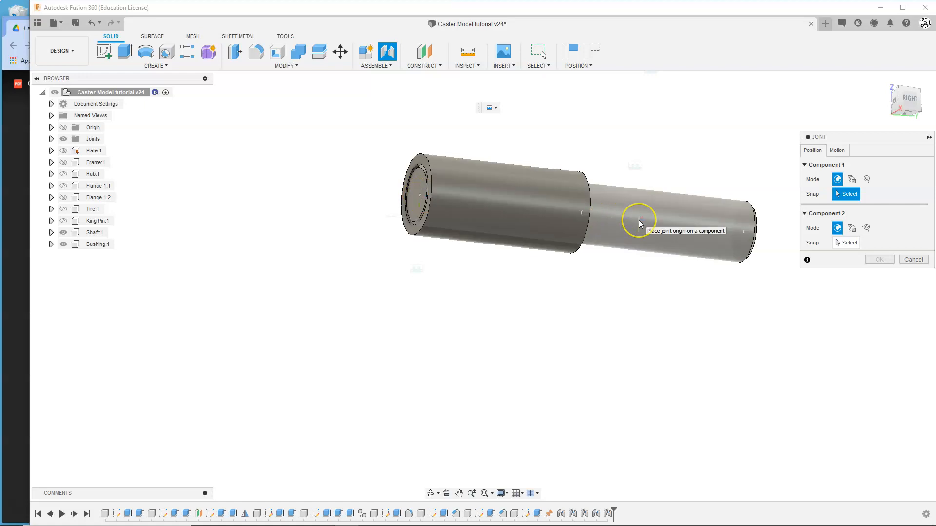
left_click(583, 216)
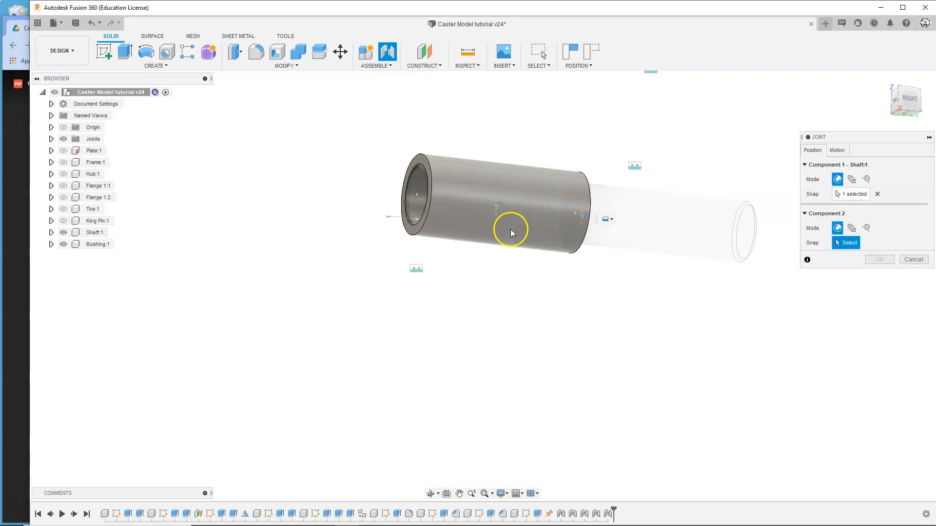
left_click(498, 206)
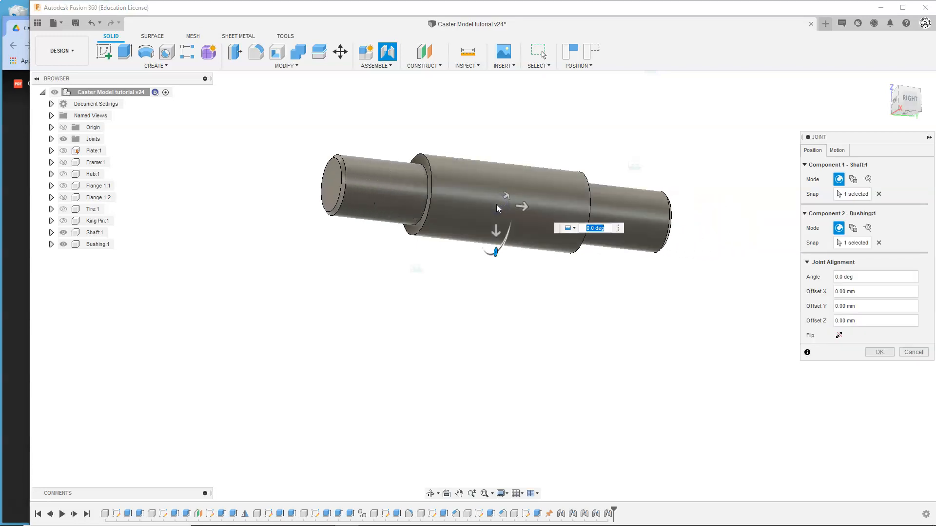
Set the motion type between the shaft and bushing to Revolute and create the joint
left_click(498, 212)
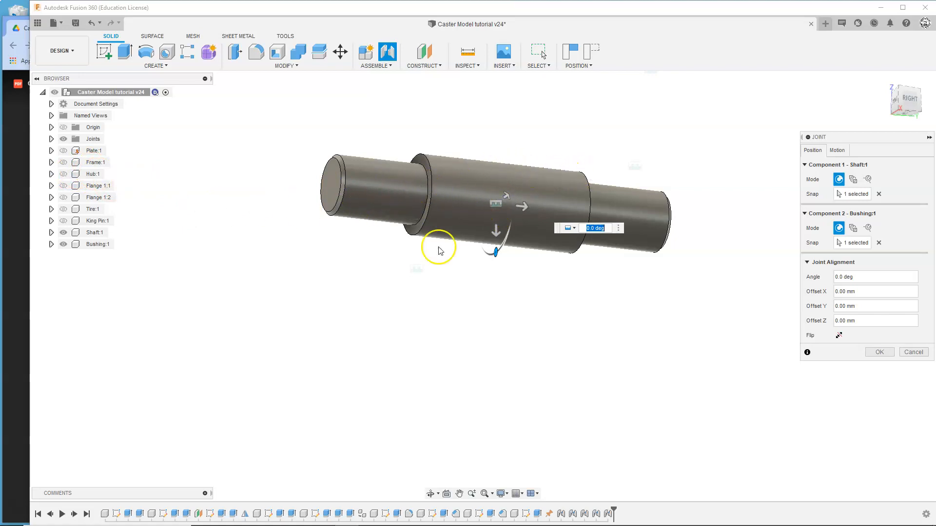
left_click(570, 228)
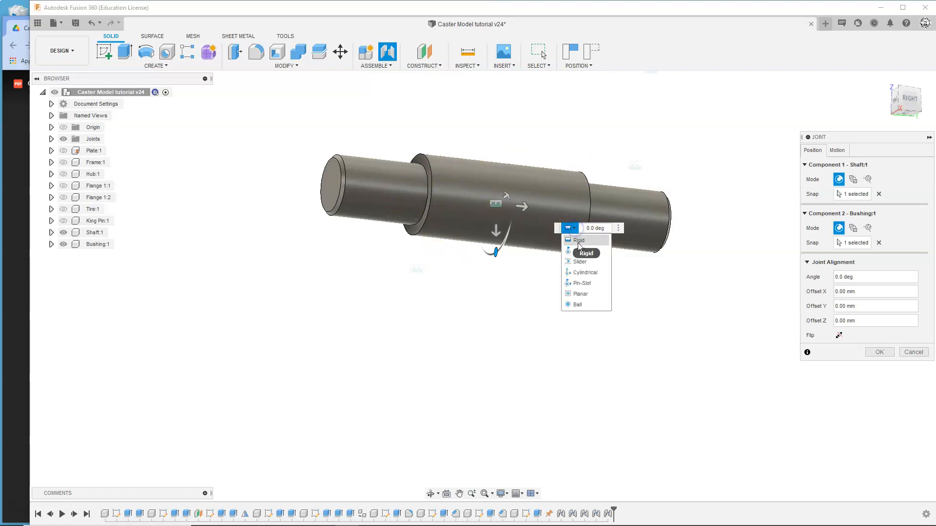
left_click(582, 252)
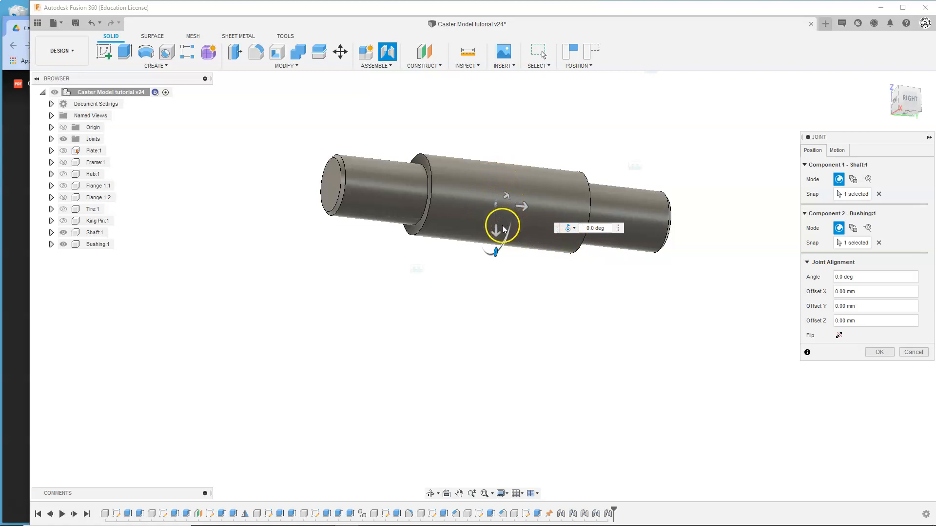
left_click(879, 352)
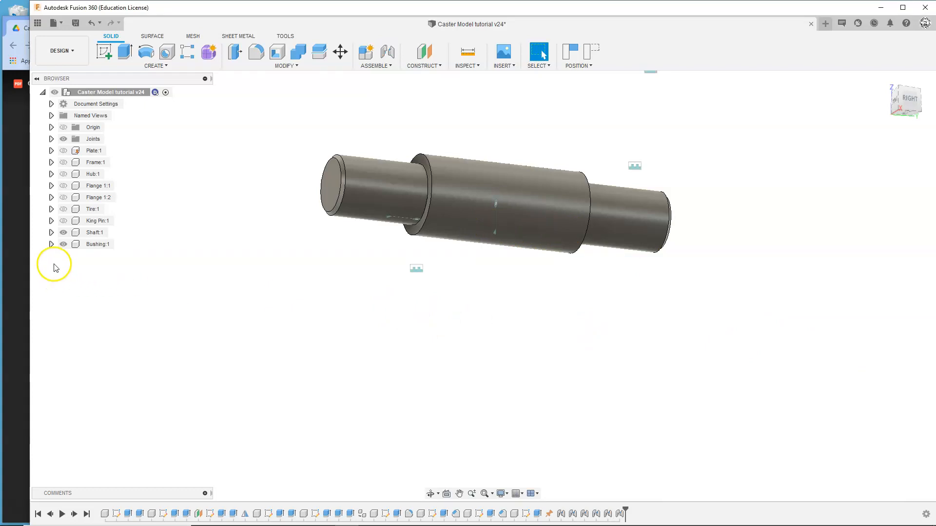
Show the hub and hide the shaft, leaving the bushing in view beside the hub
left_click(63, 174)
scroll(295, 305, "down", 2)
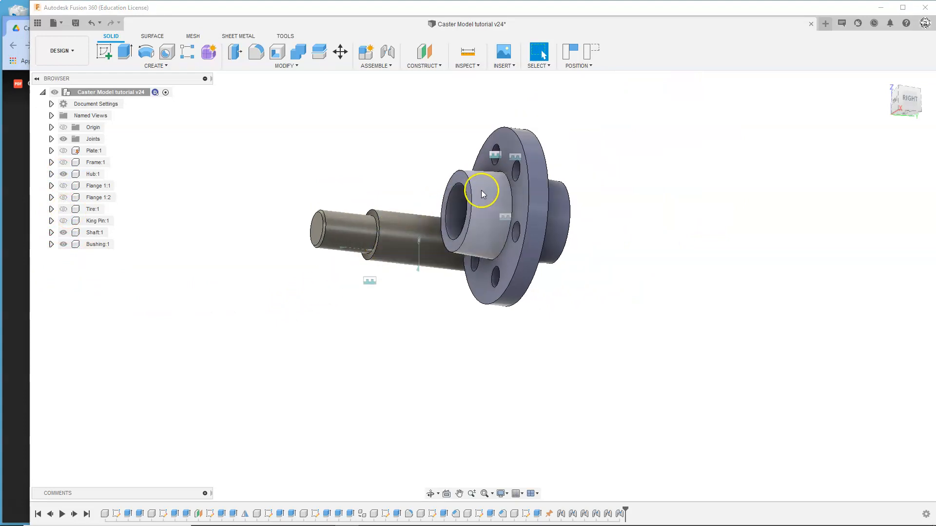
left_click(63, 233)
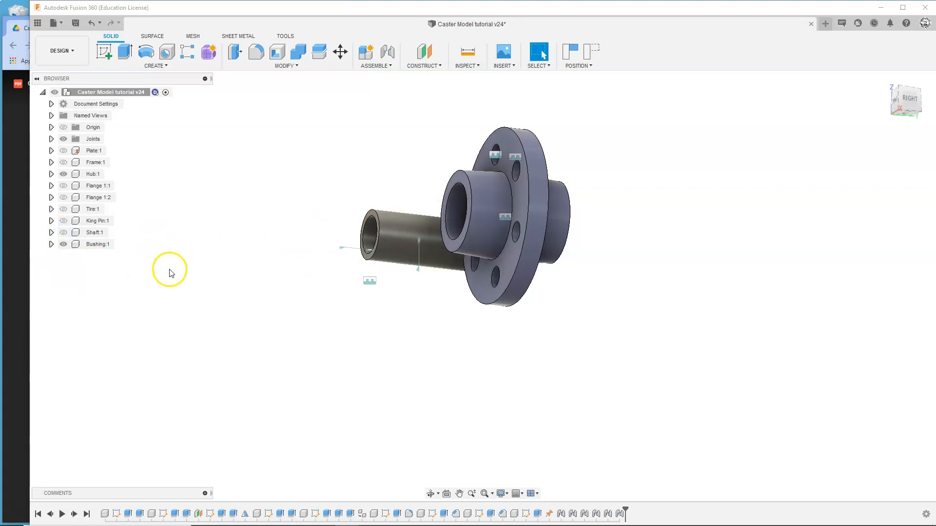
middle_click_drag(162, 275, 197, 306, "shift")
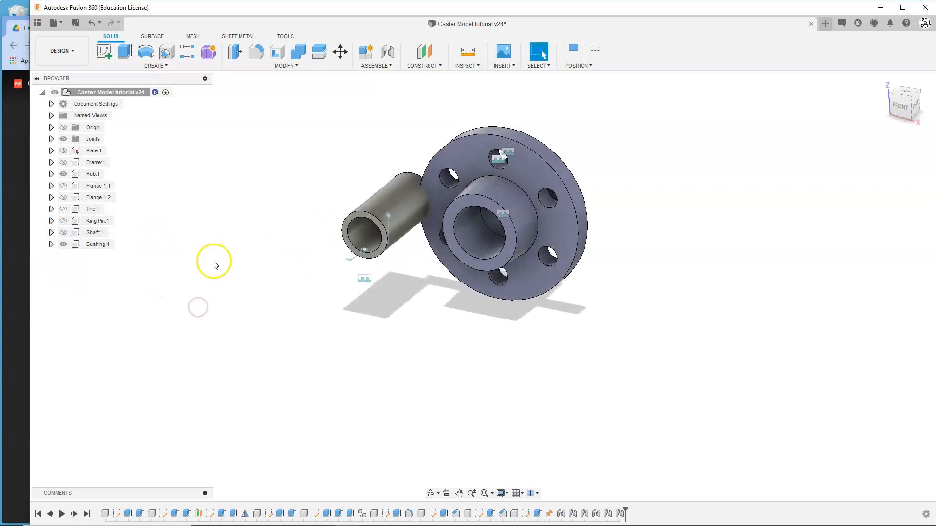
Start a joint that aligns the bushing's midpoint with the center point of the hub's bore
left_click(389, 52)
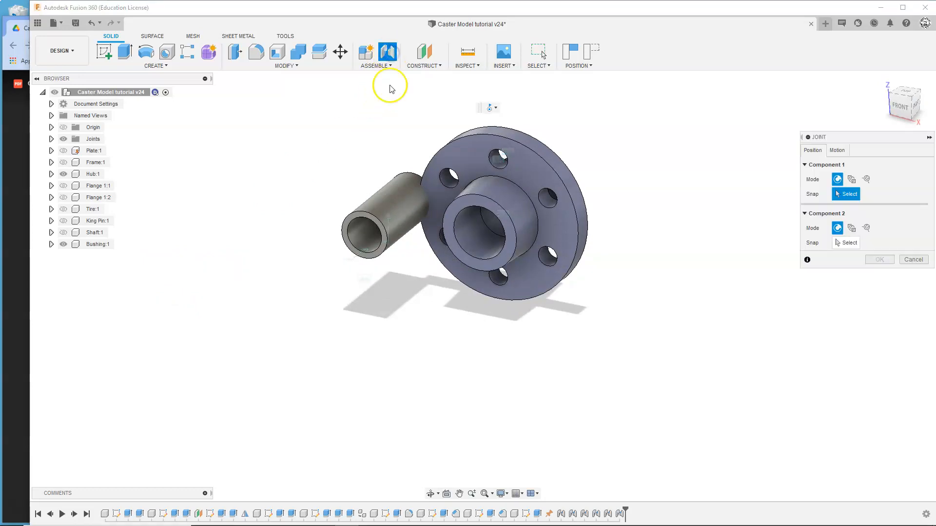
scroll(398, 198, "up", 1)
scroll(398, 202, "up", 3)
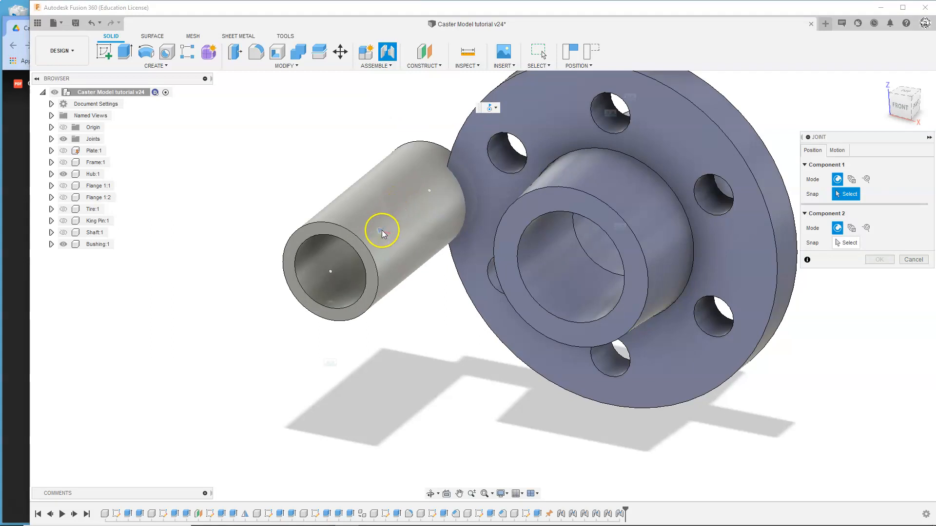
left_click(382, 230)
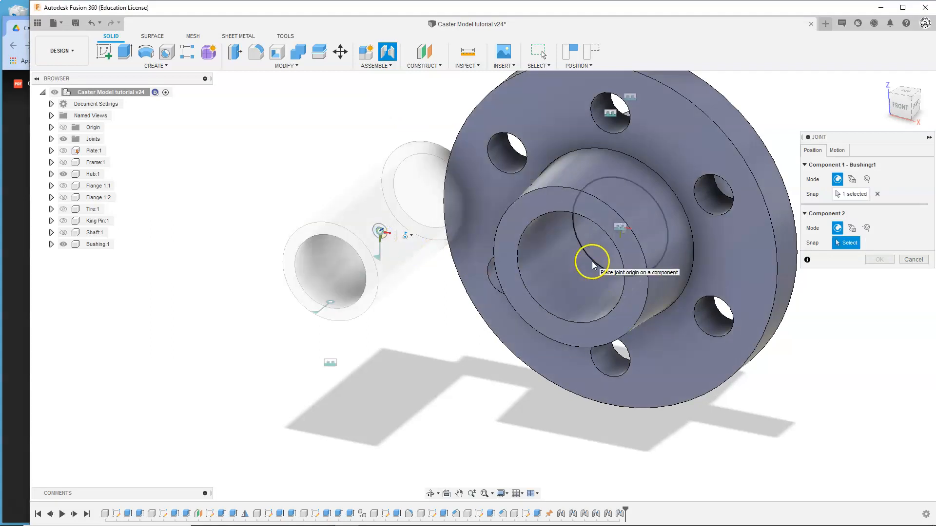
scroll(557, 271, "up", 2)
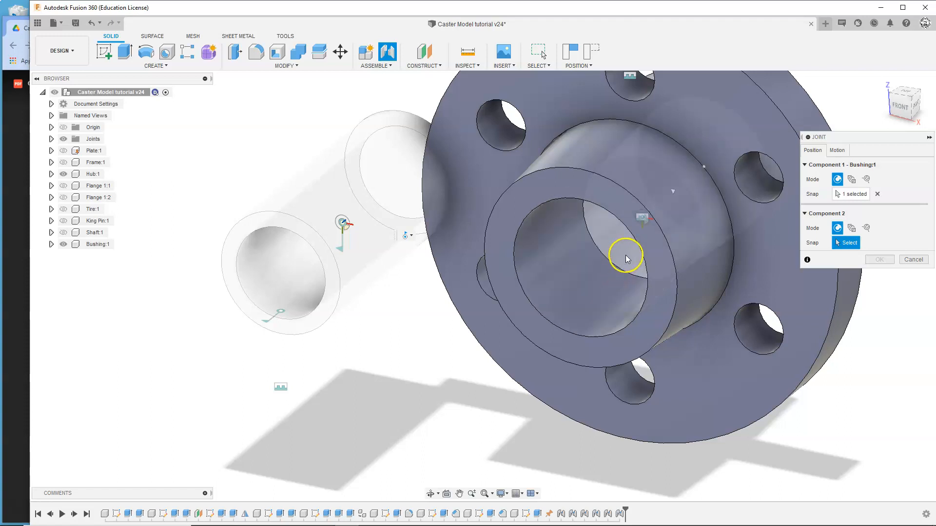
left_click_drag(628, 253, 607, 258)
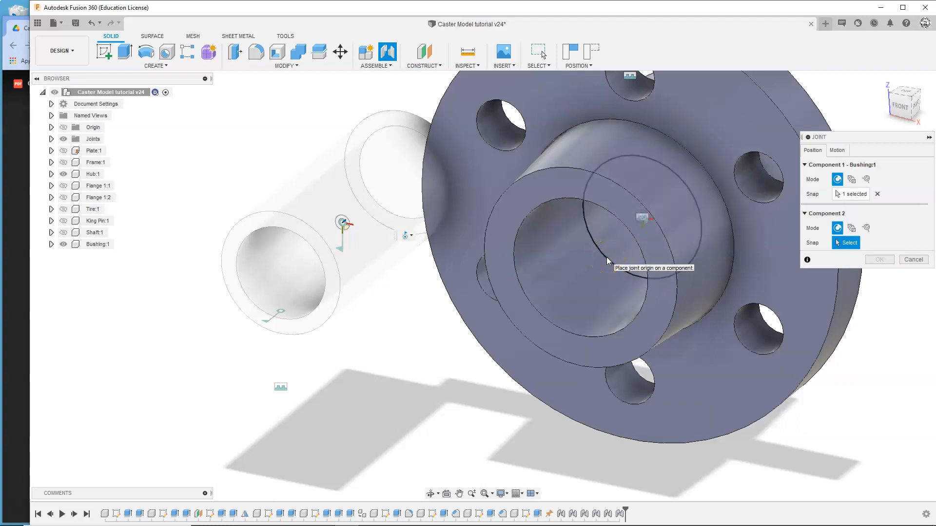
left_click(641, 223)
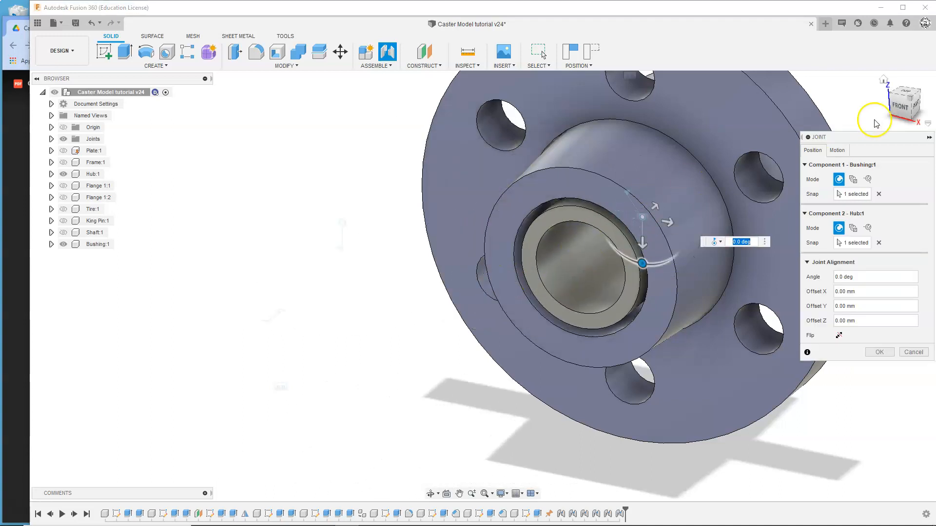
Check the bushing's position from both sides of the hub, then create the joint
left_click(916, 96)
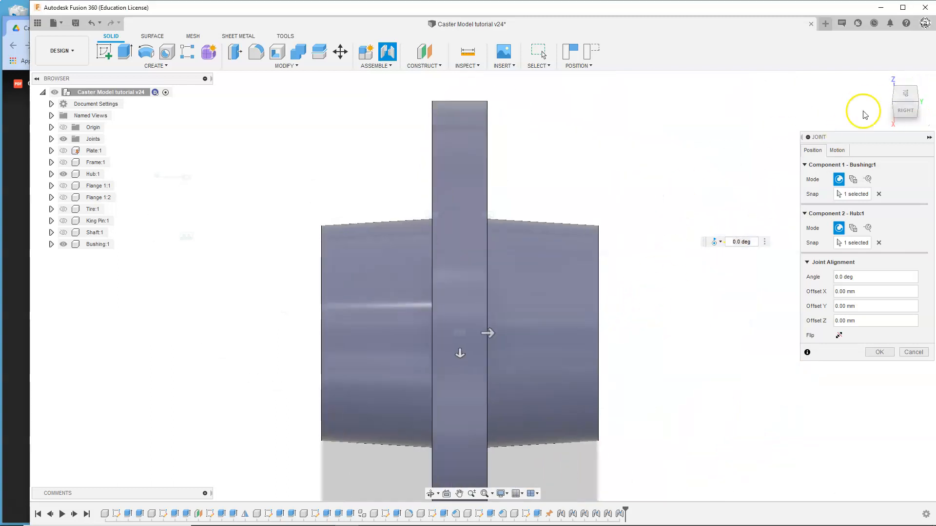
left_click(916, 103)
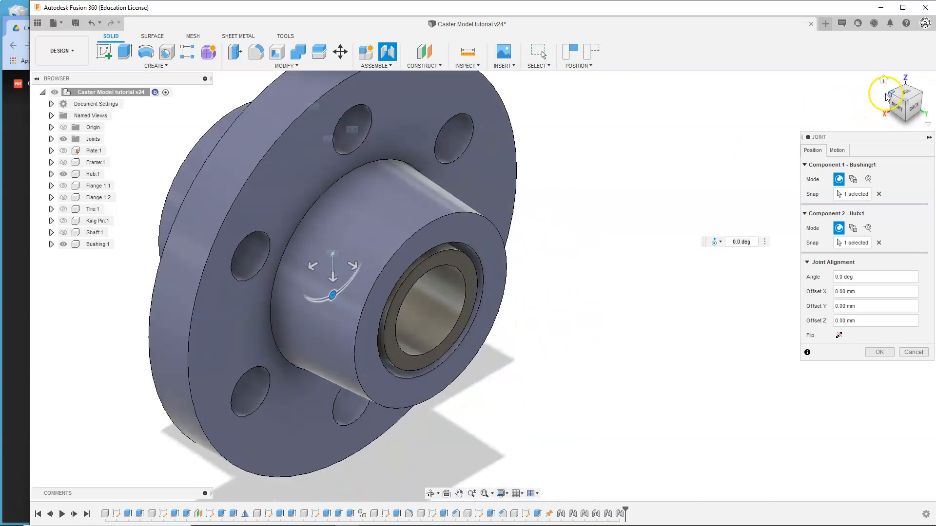
left_click_drag(892, 93, 793, 118)
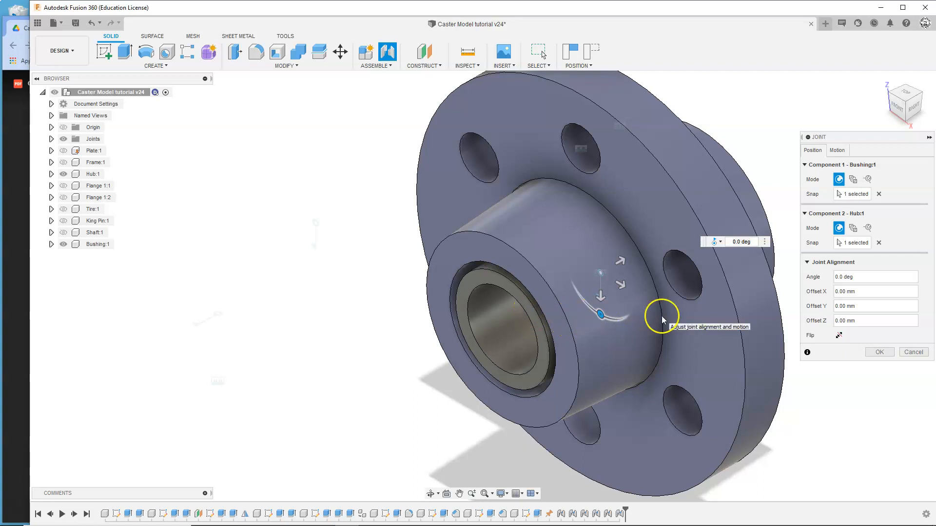
left_click(881, 352)
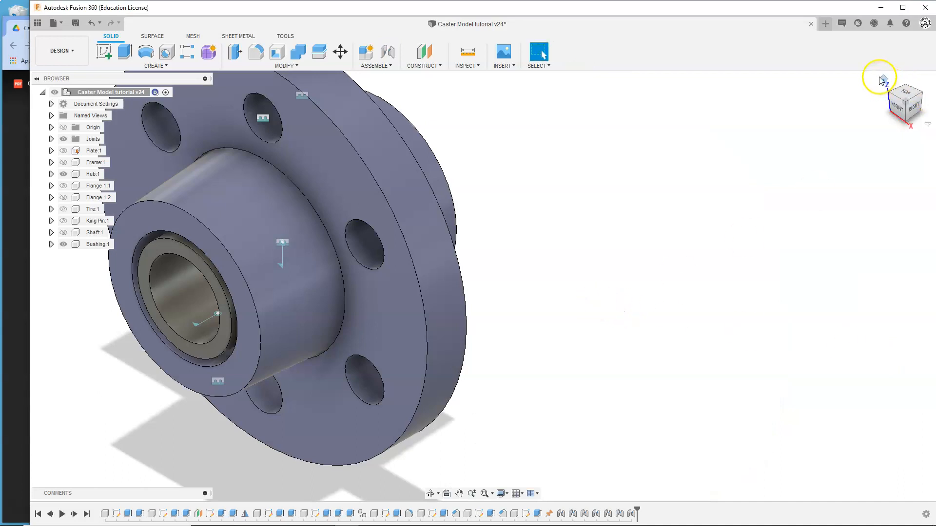
left_click(885, 81)
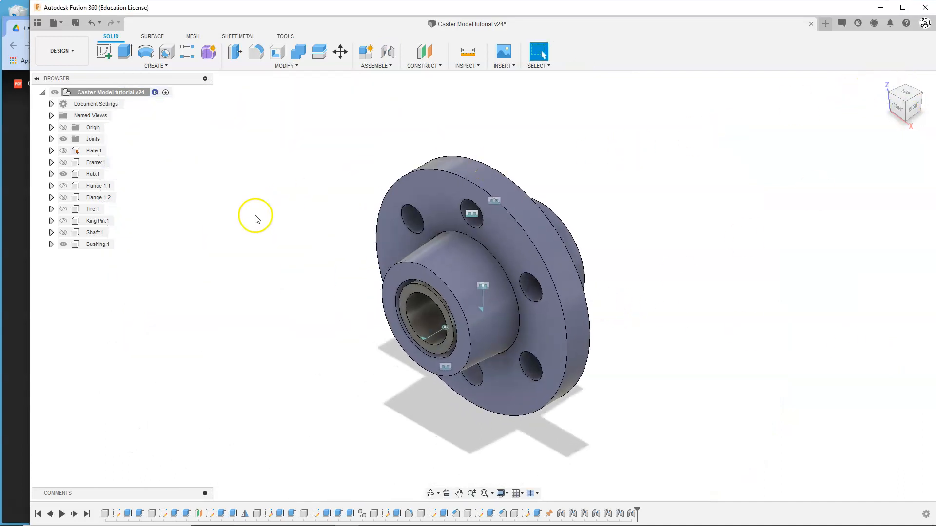
Show the shaft, both flanges and the tire to view the wheel assembly around the hub
left_click(64, 233)
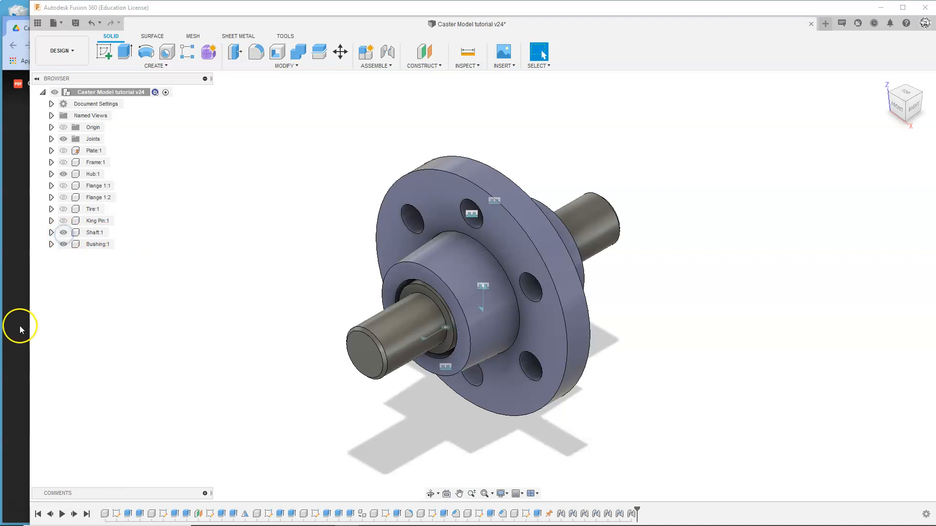
left_click(64, 200)
left_click(64, 199)
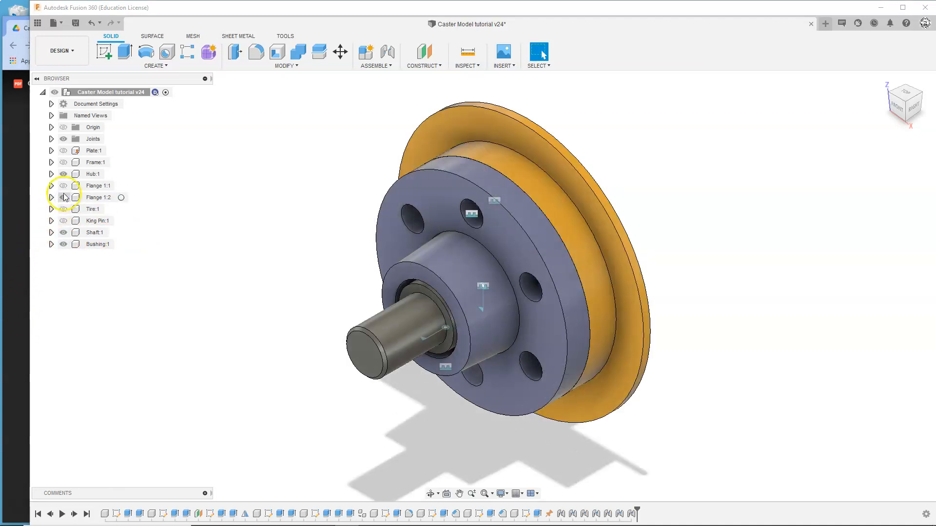
left_click(63, 185)
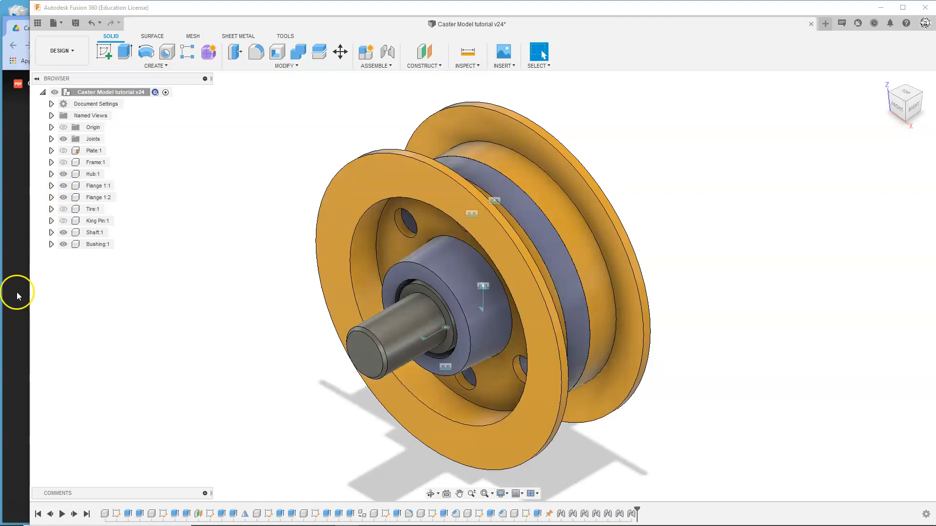
left_click(64, 209)
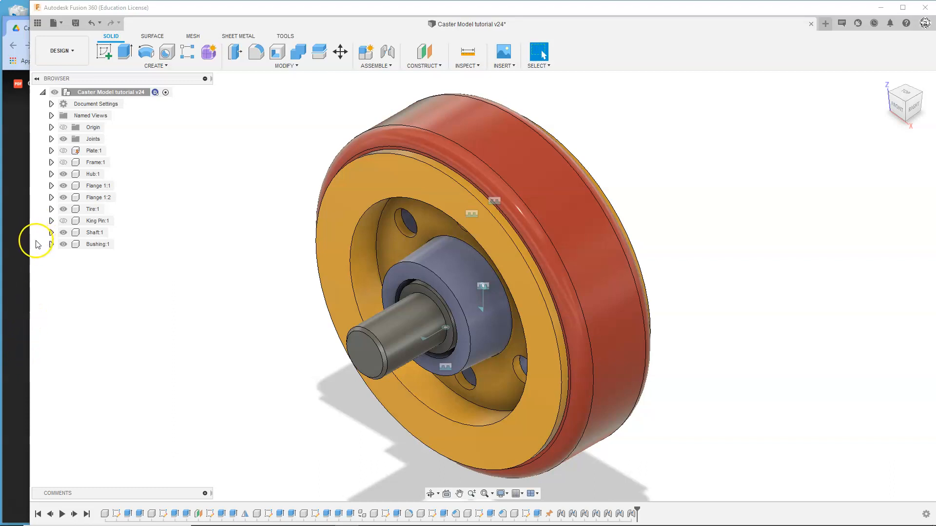
Hide the bushing, tire, both flanges and hub, and show the frame alongside the shaft
left_click(61, 247)
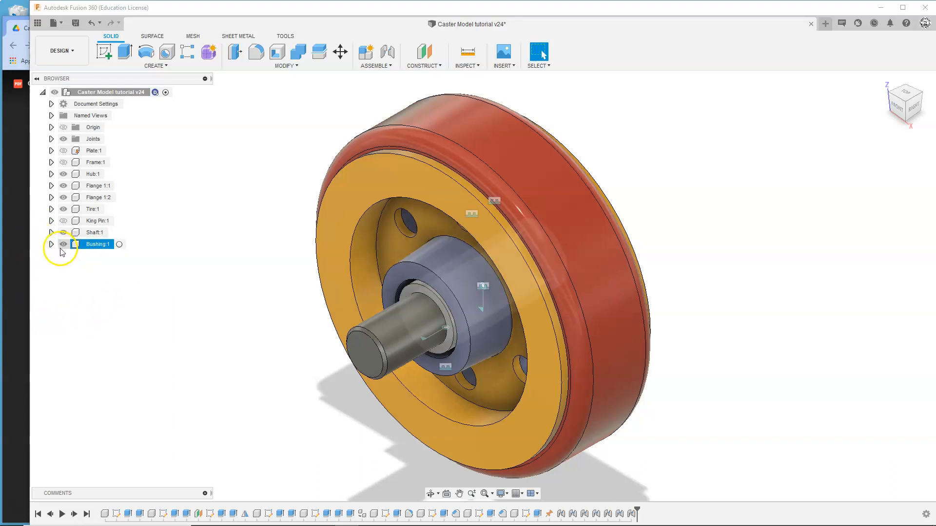
left_click(63, 244)
left_click(63, 209)
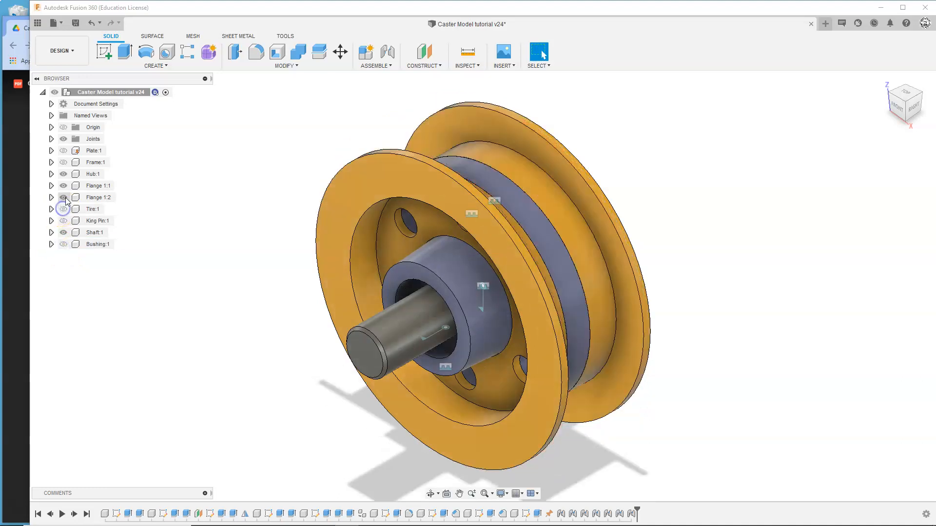
left_click(63, 198)
left_click(64, 186)
left_click(63, 174)
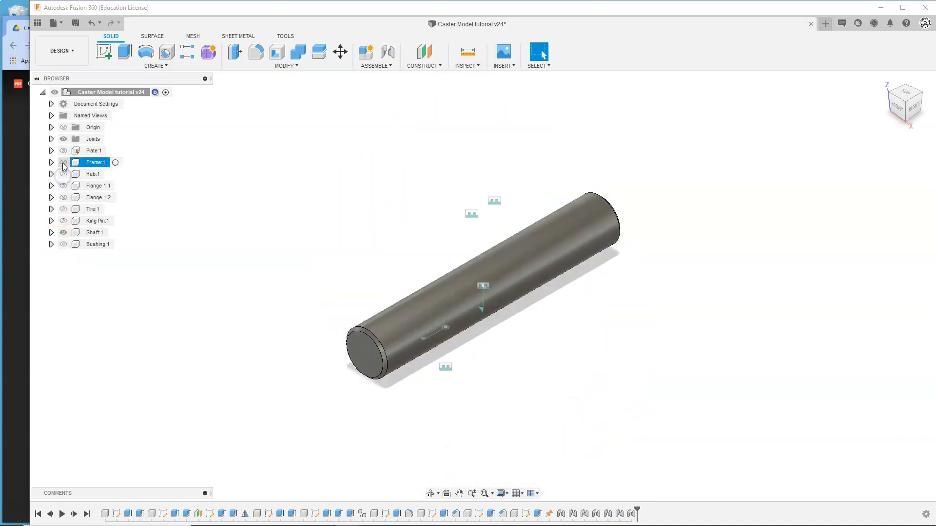
left_click(62, 162)
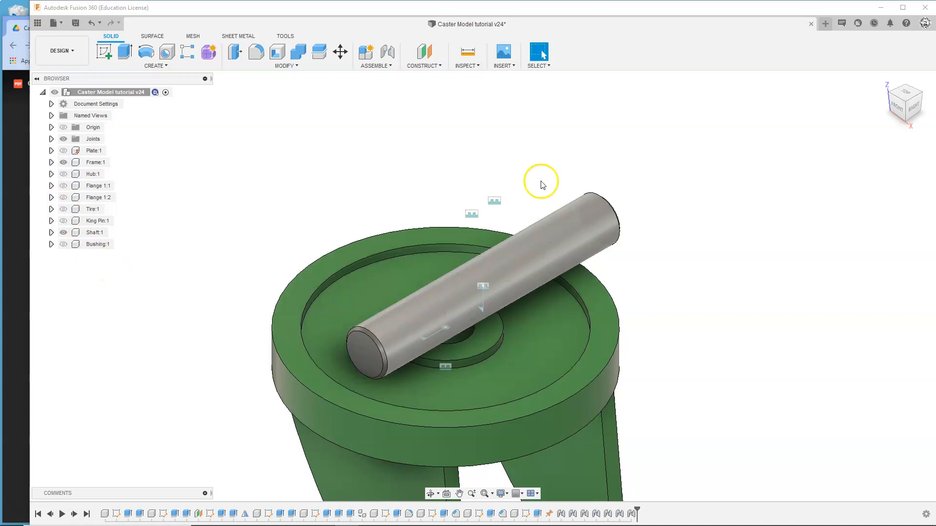
Move the shaft off the frame's top disc and out beside the fork legs, clear of the holes
scroll(447, 314, "up", 1)
scroll(449, 323, "down", 4)
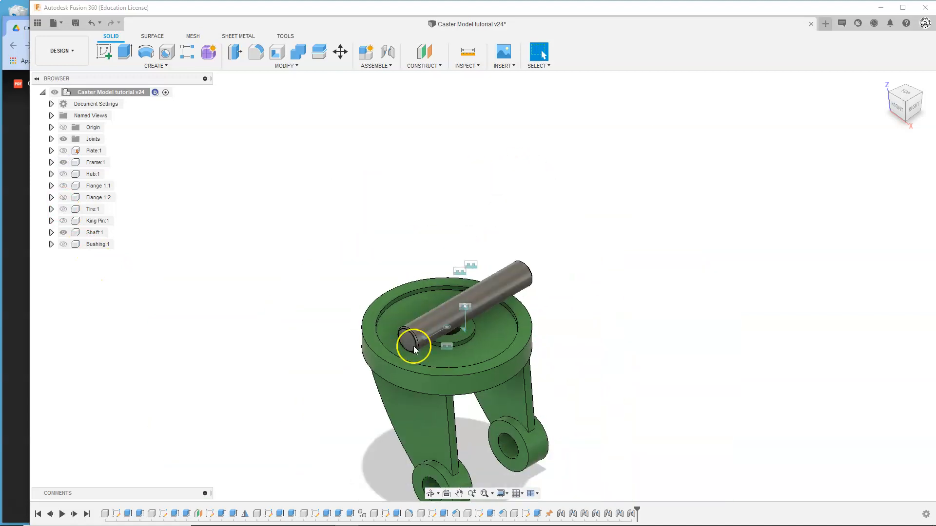
middle_click_drag(351, 414, 340, 299)
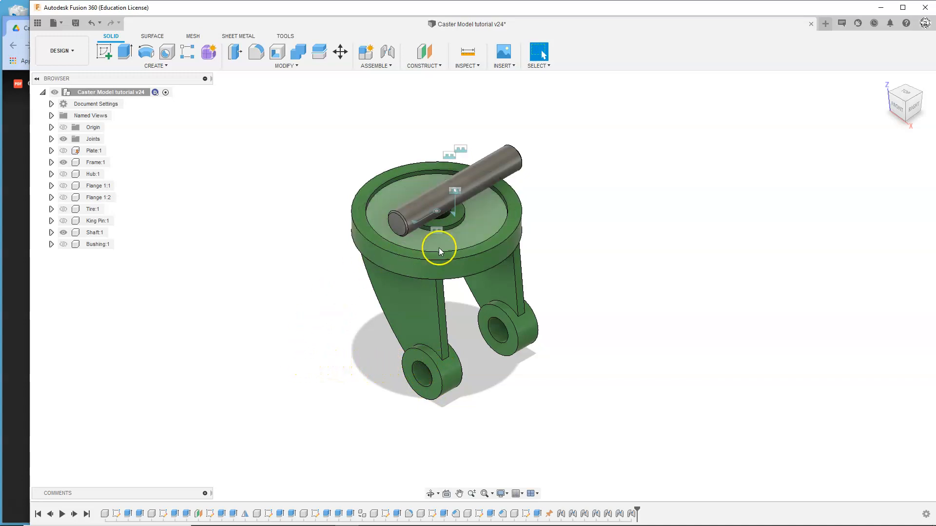
left_click_drag(912, 98, 910, 105)
left_click(911, 105)
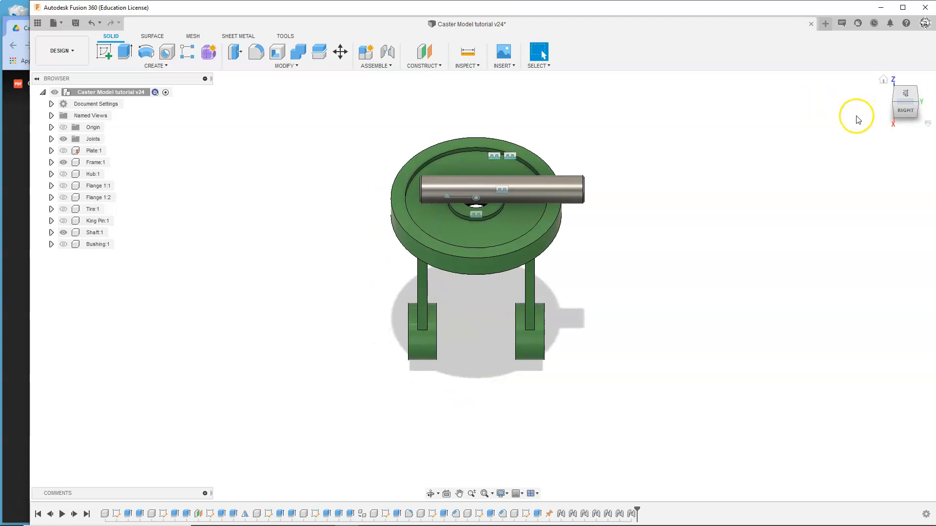
middle_click_drag(519, 200, 504, 335, "shift")
mouse_move(503, 335)
left_mouse_down()
mouse_move(486, 336)
mouse_move(498, 331)
left_mouse_up()
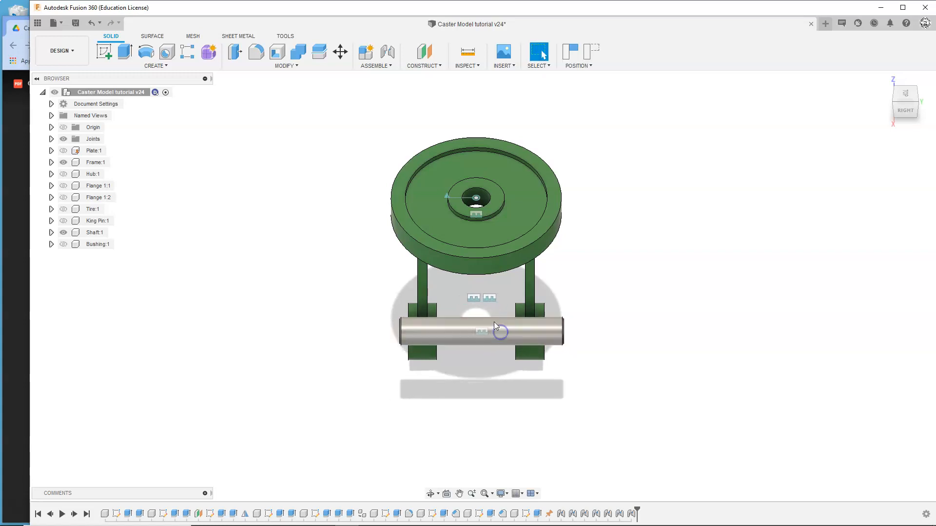
left_click(894, 84)
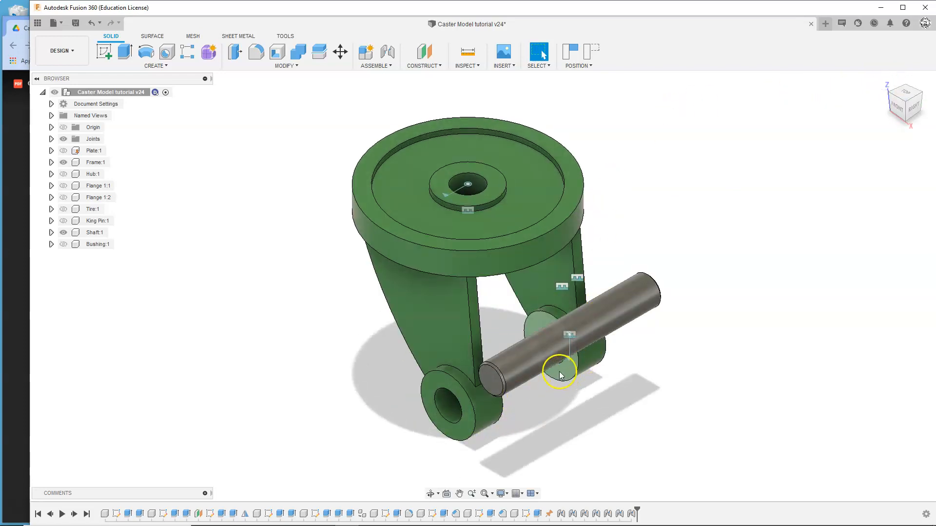
left_click_drag(576, 331, 689, 256)
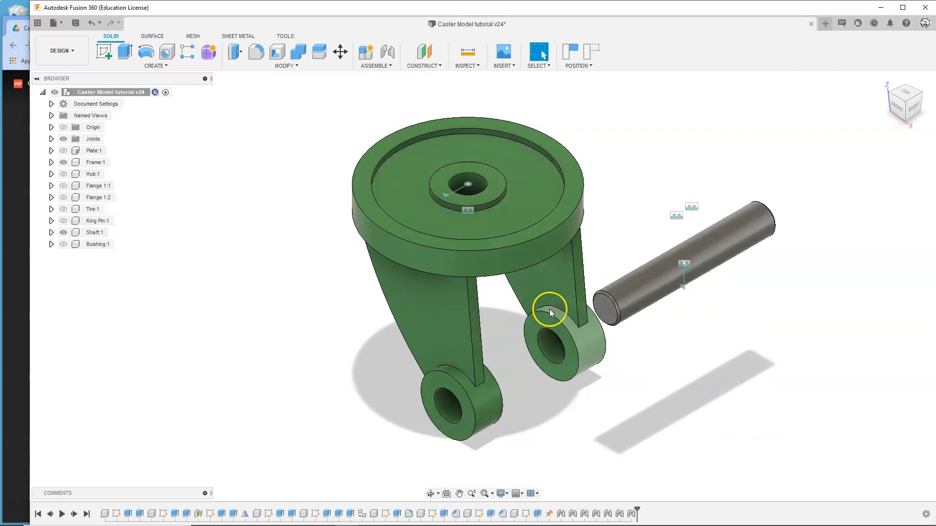
Capture the shaft's position and create a joint origin midway between the inner faces of the frame's two leg bosses, centered on the hole
left_click(382, 66)
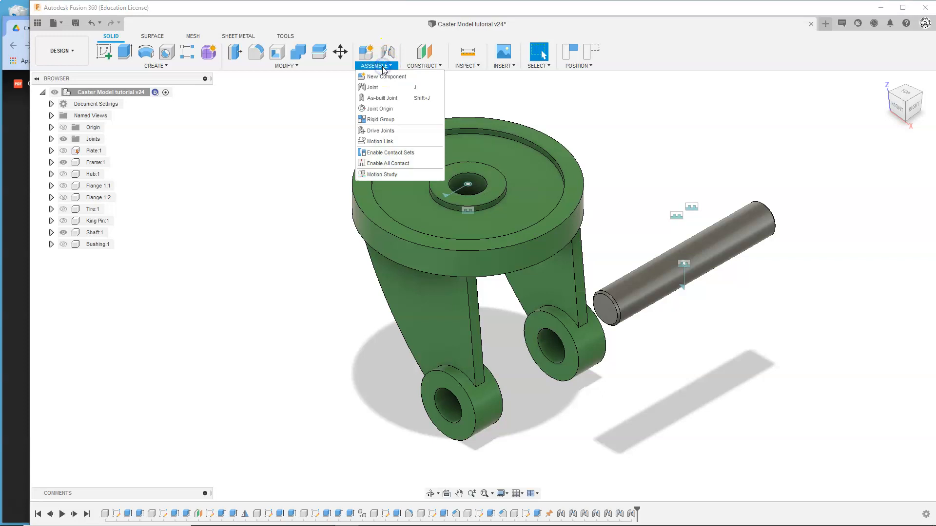
left_click(377, 110)
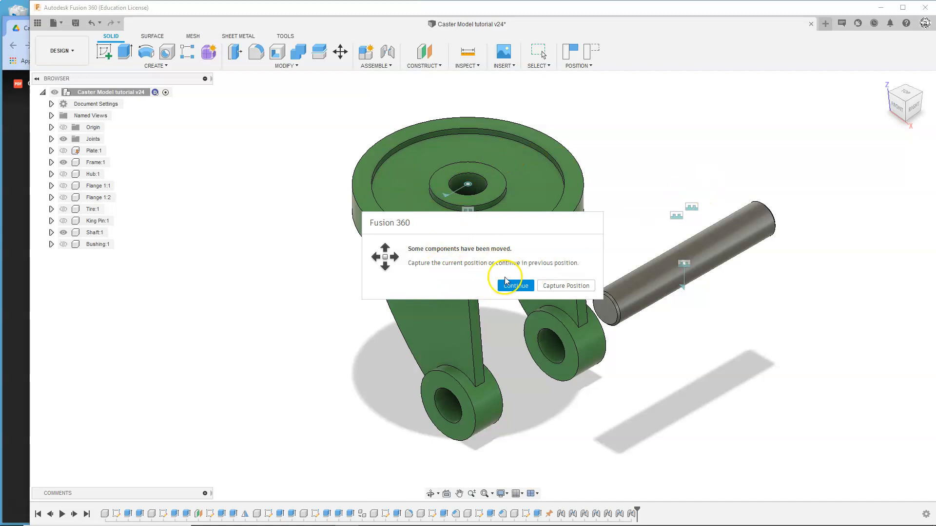
left_click(564, 287)
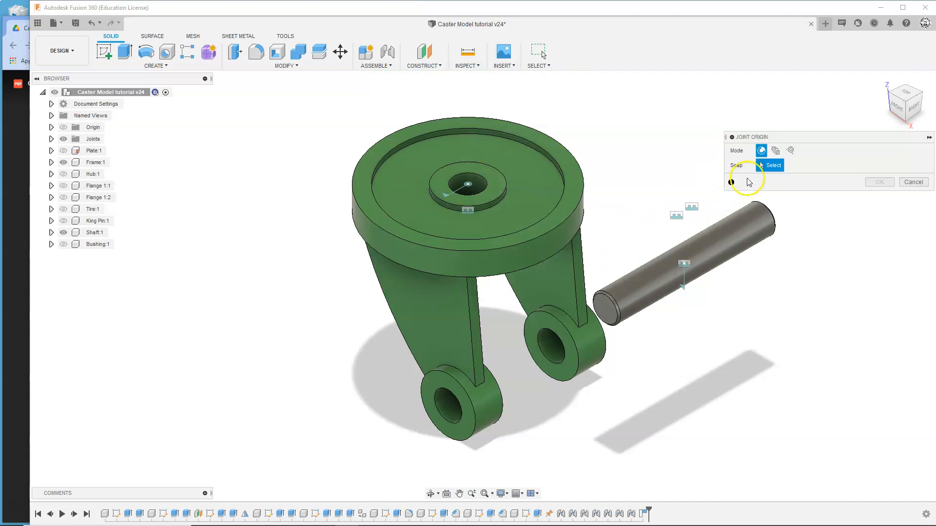
left_click(776, 151)
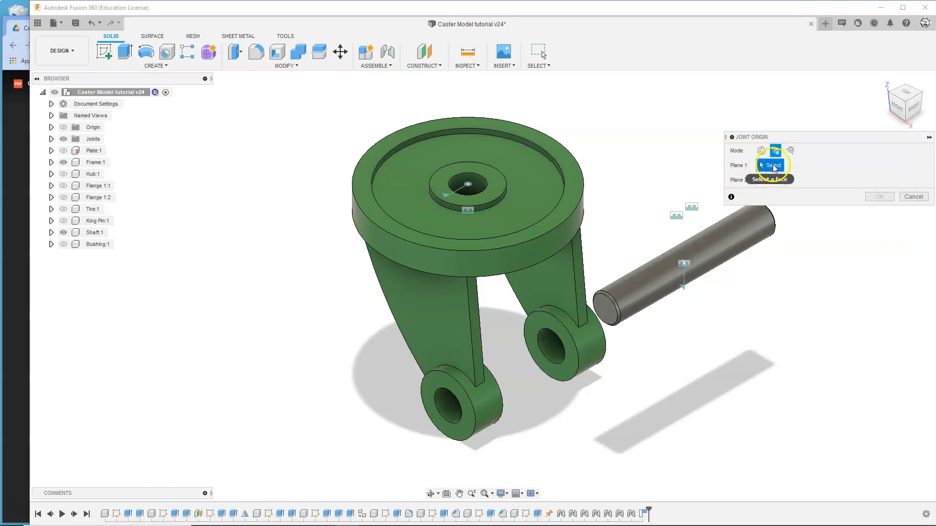
left_click(537, 321)
middle_click_drag(656, 390, 593, 376, "shift")
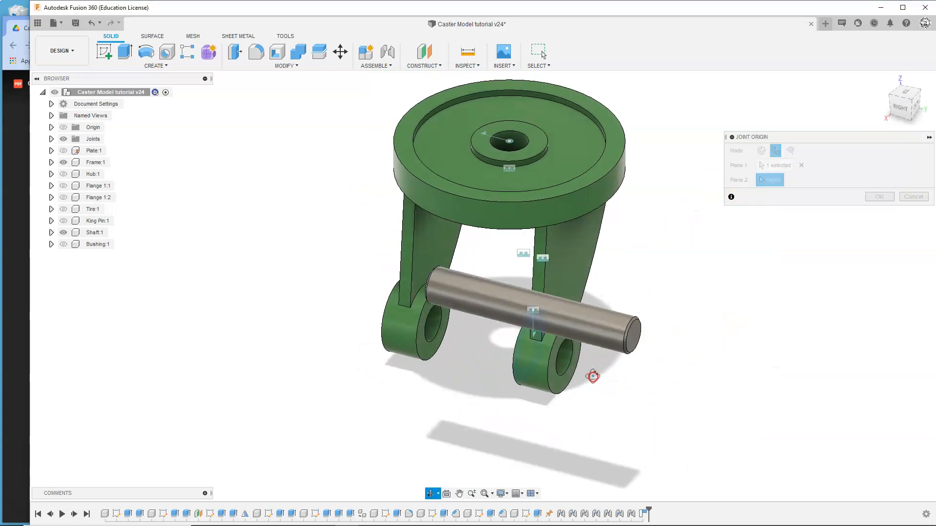
left_click(425, 349)
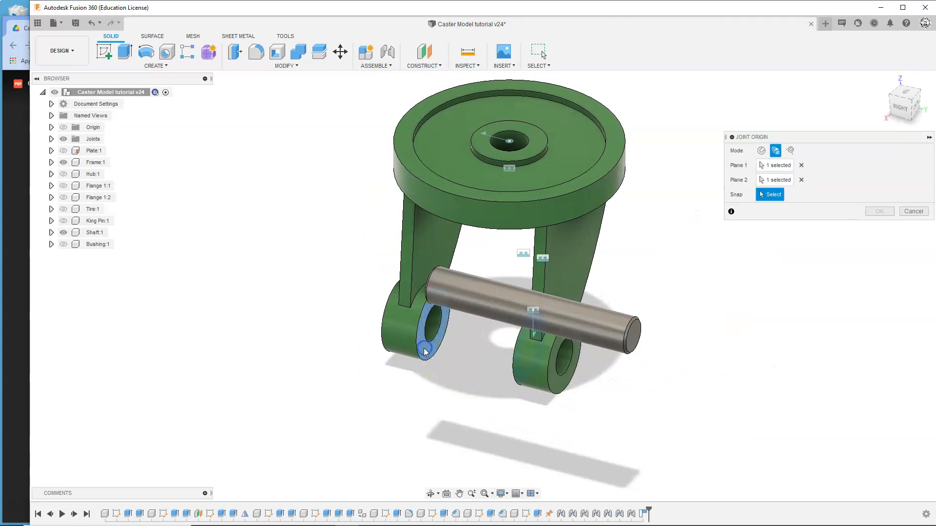
left_click(464, 379)
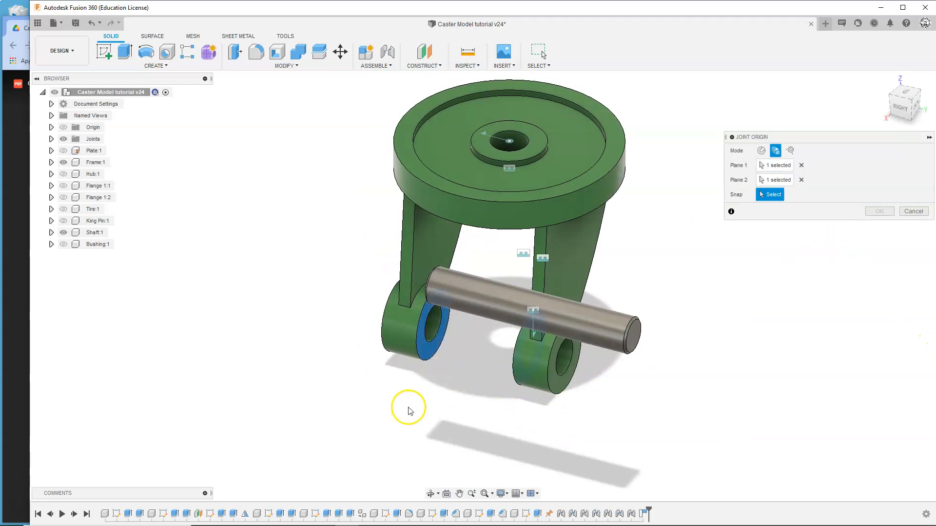
middle_click_drag(418, 412, 588, 364, "shift")
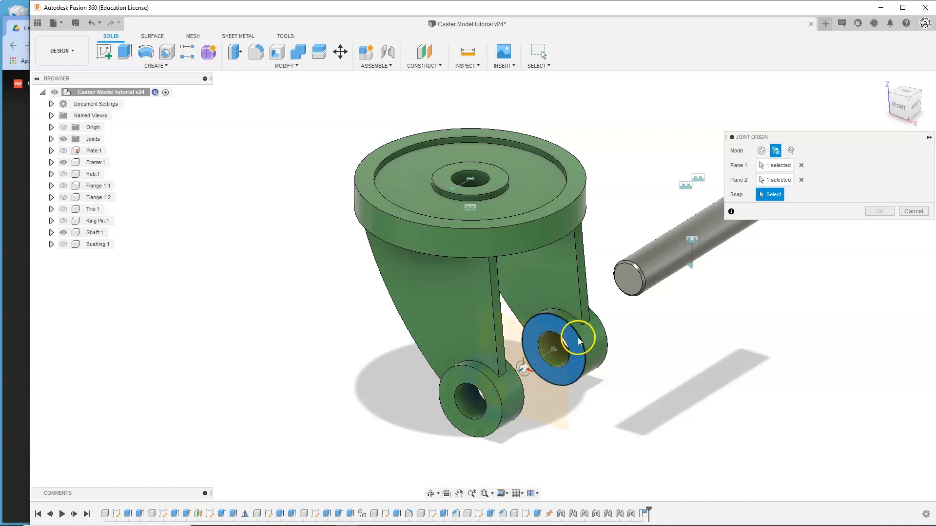
left_click(554, 349)
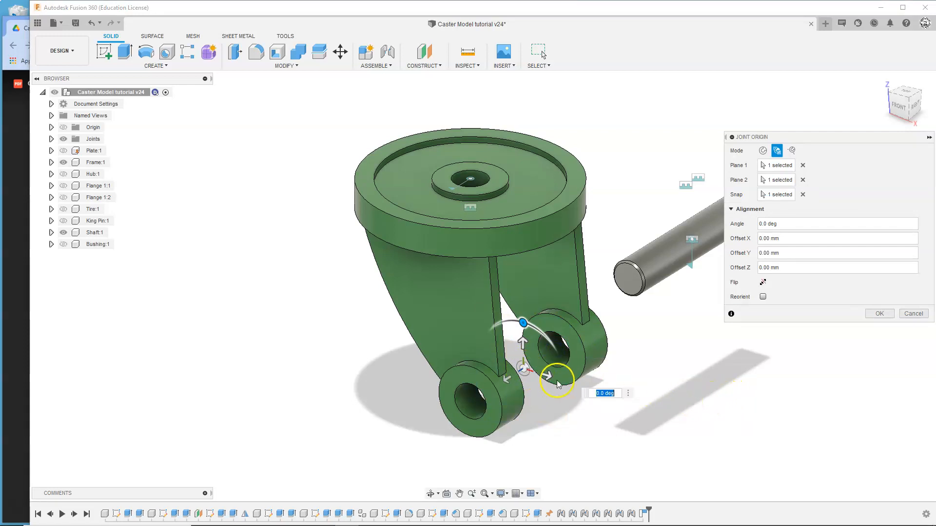
left_click(879, 315)
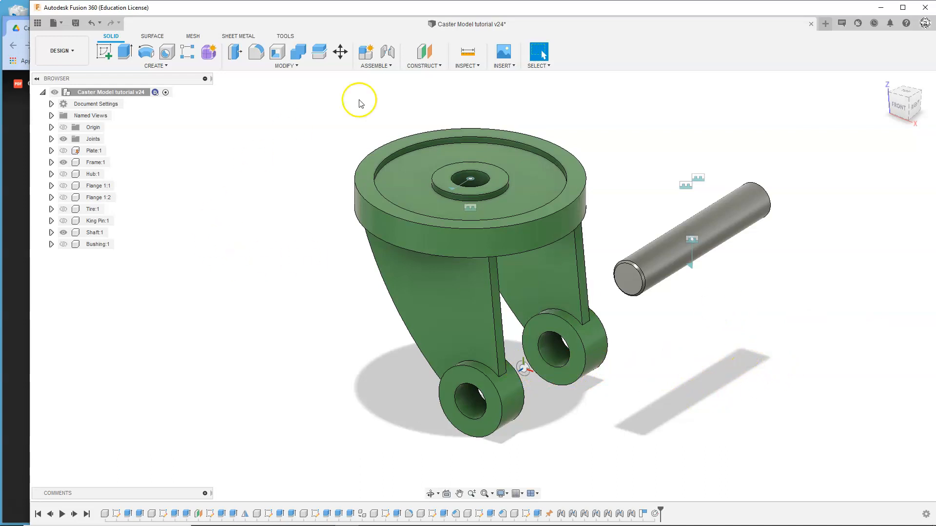
Join the shaft's center to the joint origin between the frame's leg bosses with a Rigid joint
left_click(388, 53)
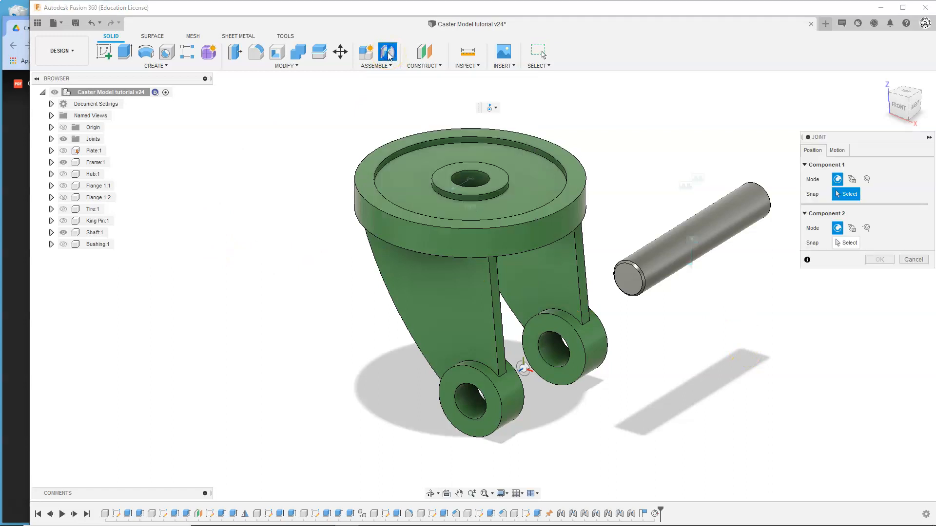
left_click(690, 242)
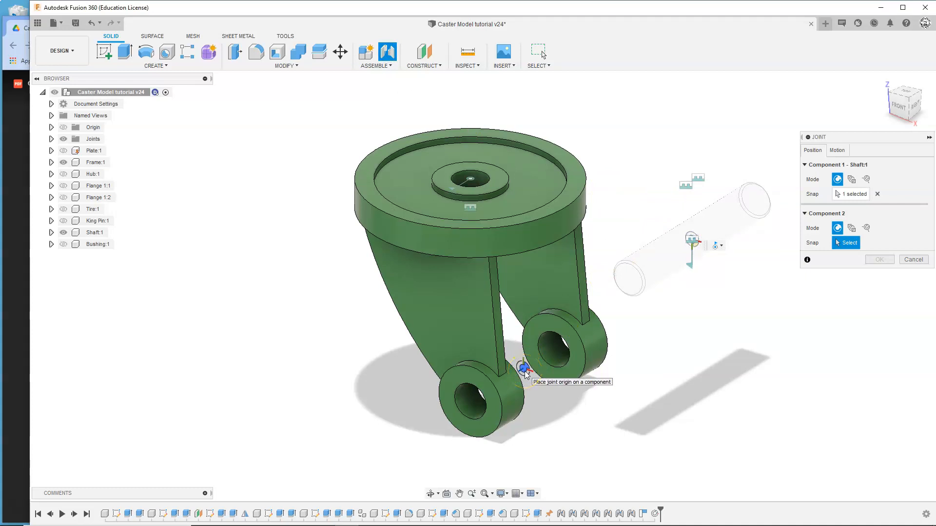
left_click(532, 356)
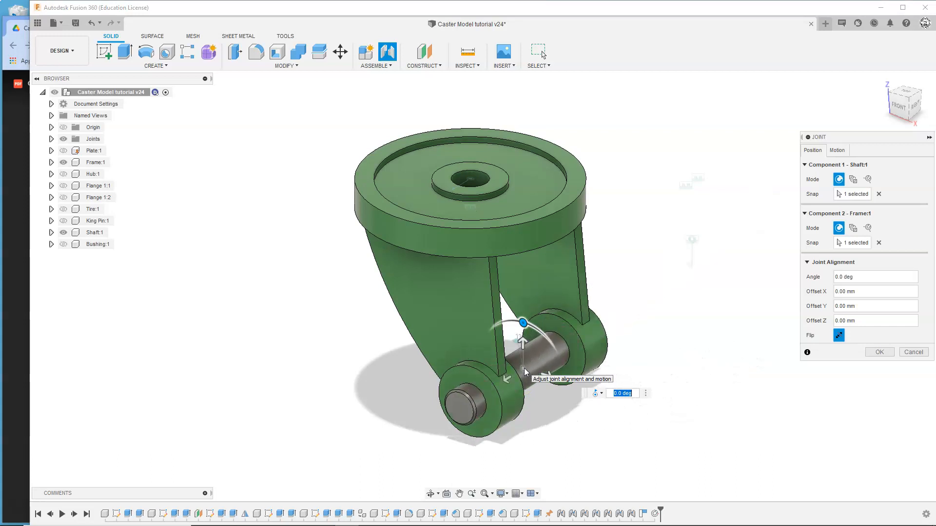
left_click(463, 415)
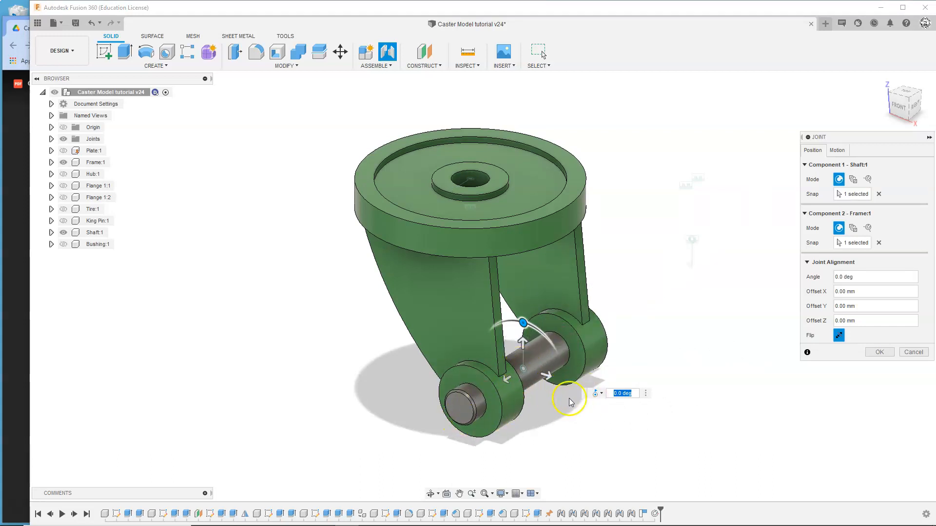
left_click(602, 394)
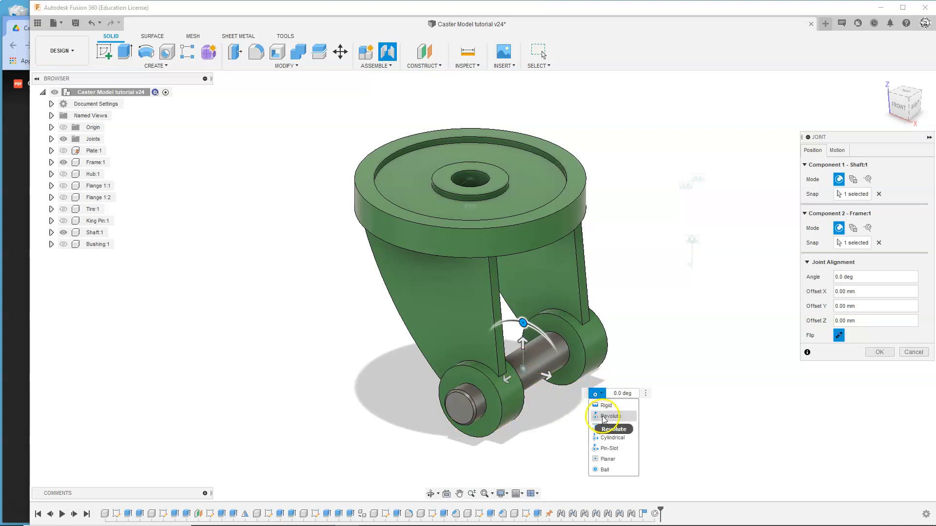
left_click(605, 408)
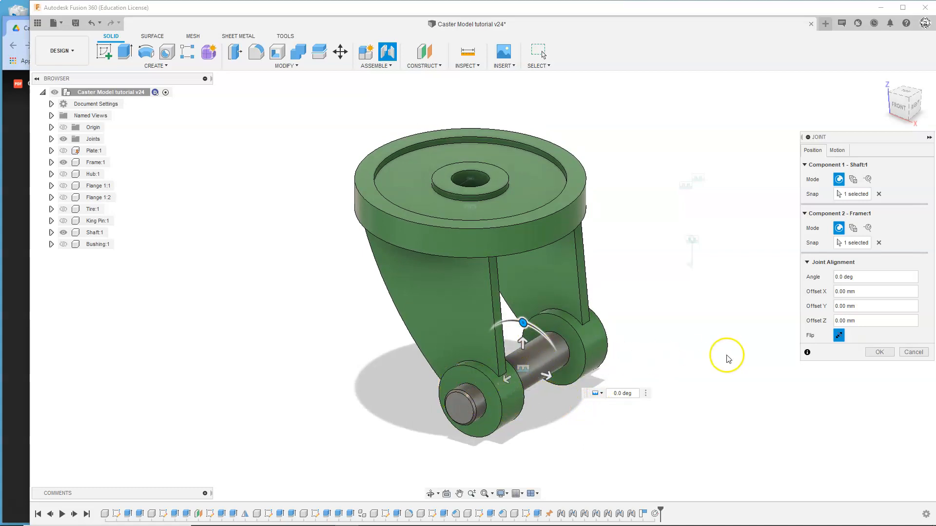
left_click(880, 351)
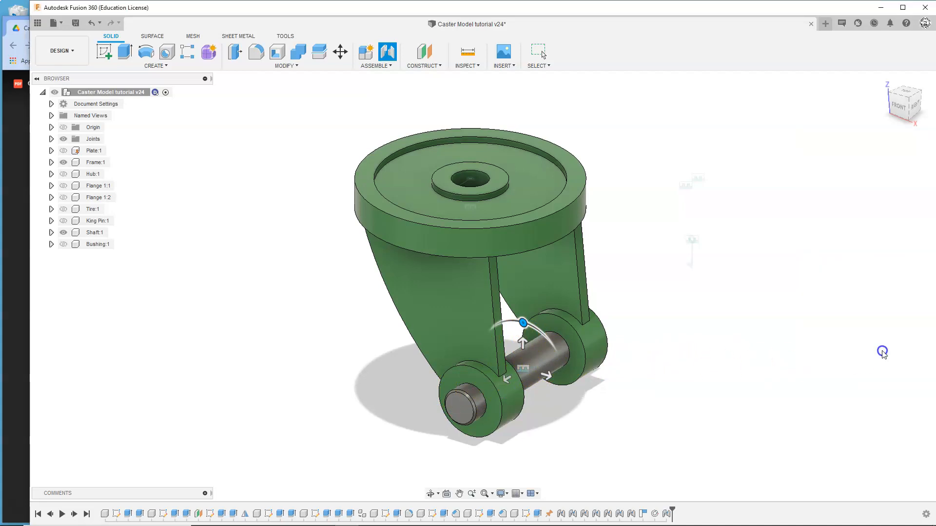
Show the bushing, hub, both flanges, tire, plate and king pin to display the complete caster
left_click(62, 245)
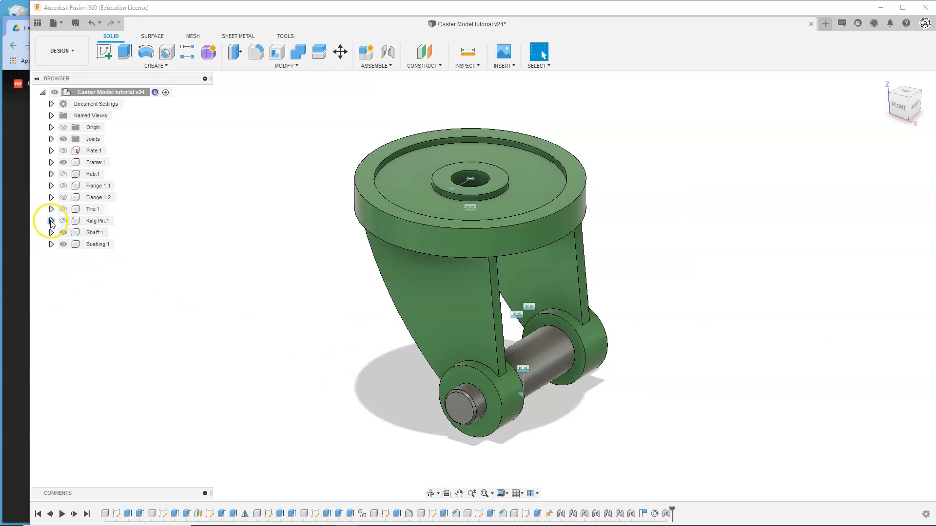
left_click(63, 174)
left_click(63, 186)
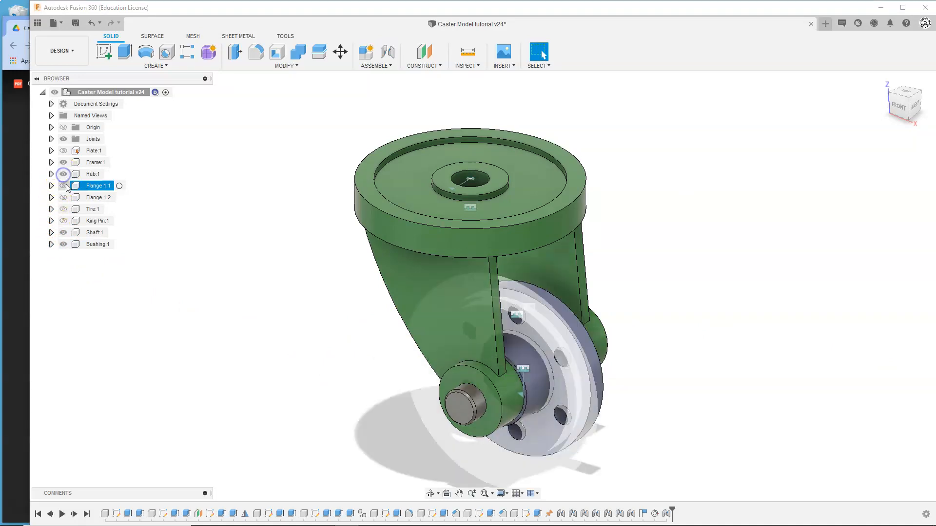
left_click(64, 197)
left_click(63, 209)
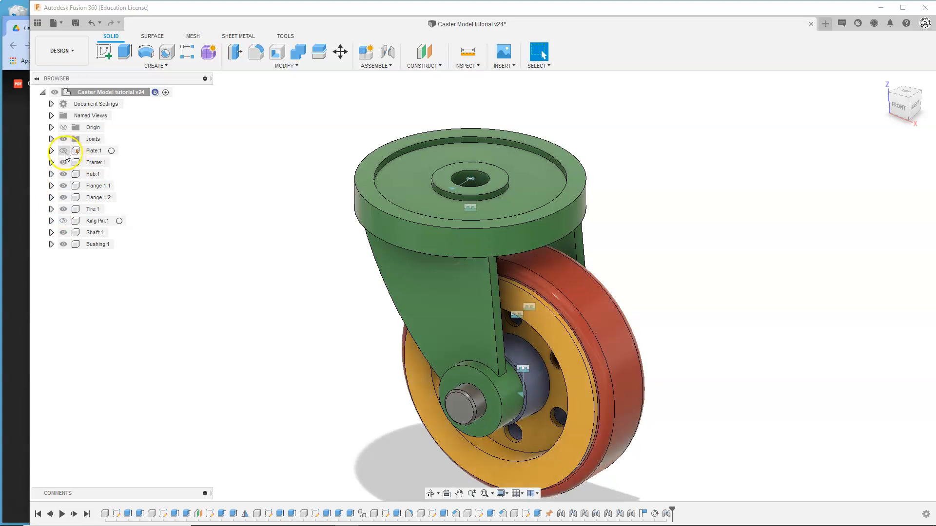
left_click(63, 150)
left_click(63, 221)
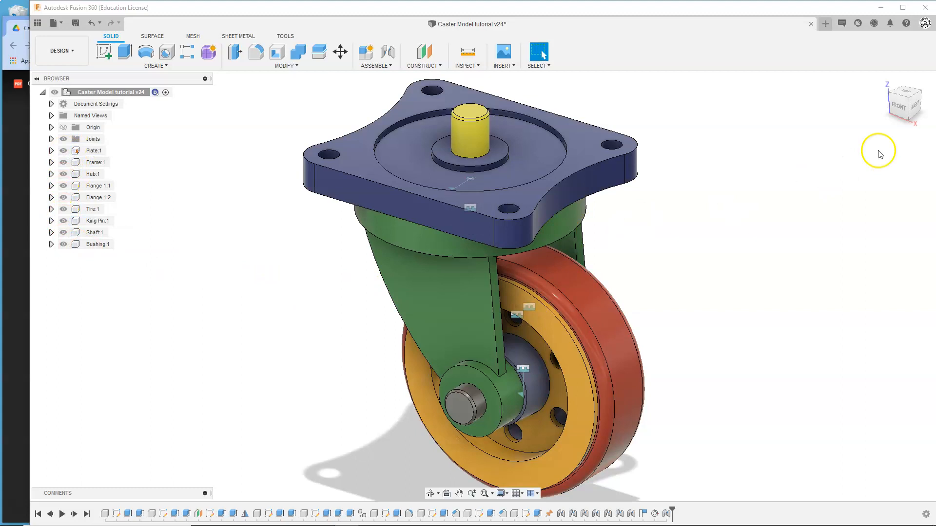
Swivel the frame and wheel assembly beneath the plate to test its rotation about the king pin
mouse_move(887, 87)
scroll(634, 238, "up", 2)
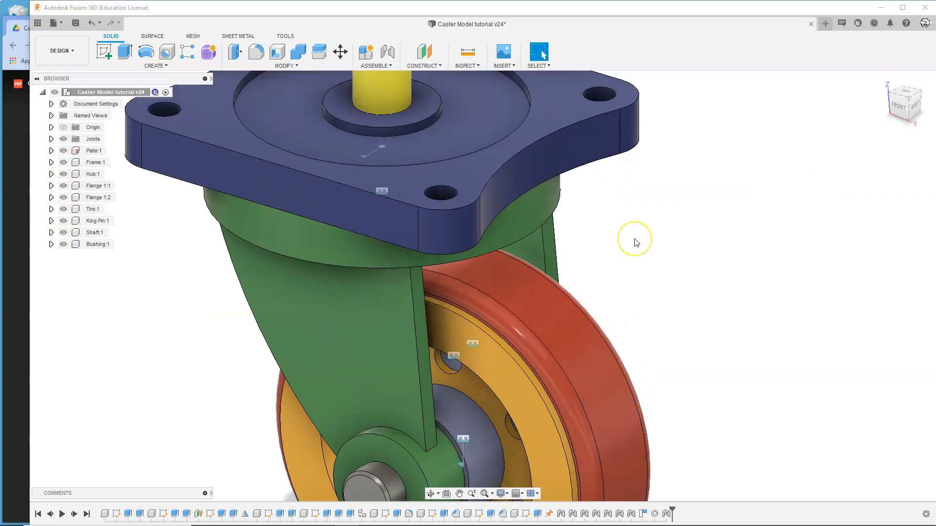
scroll(633, 238, "down", 5)
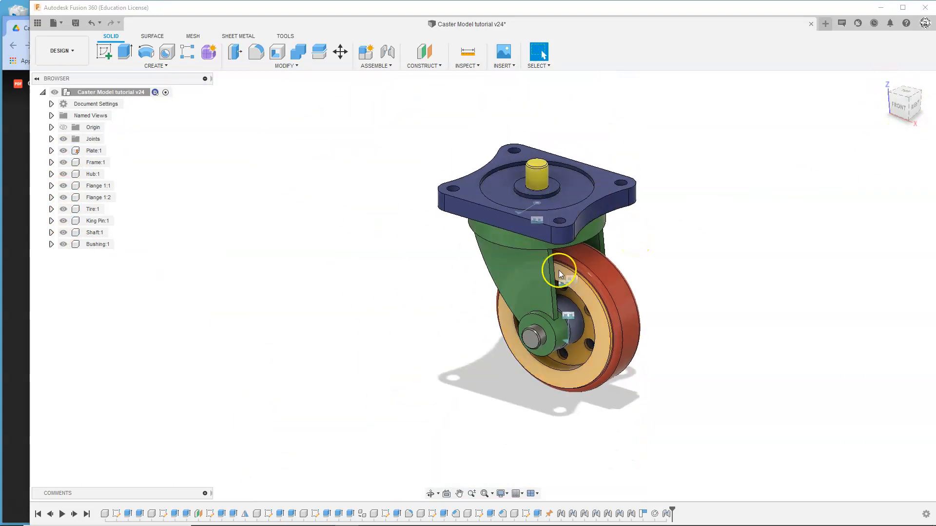
left_click(634, 172)
left_click(624, 164)
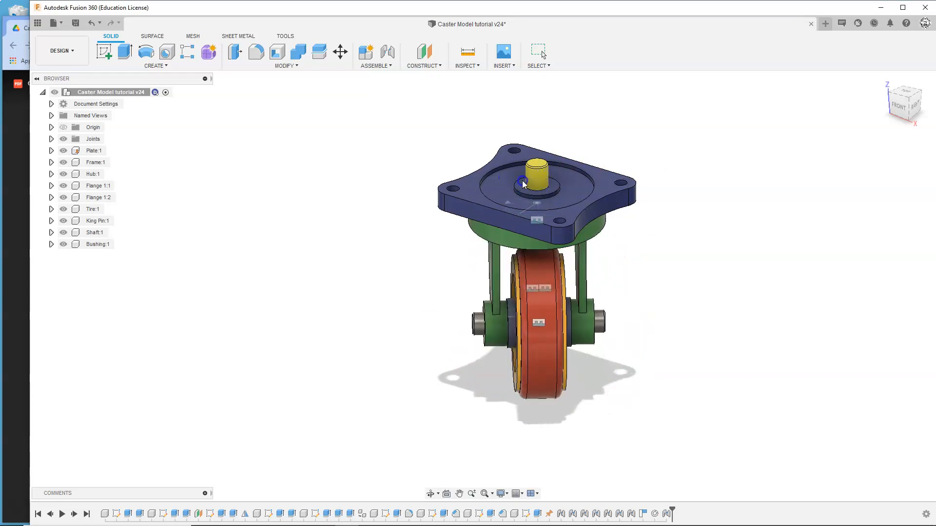
left_click(522, 227)
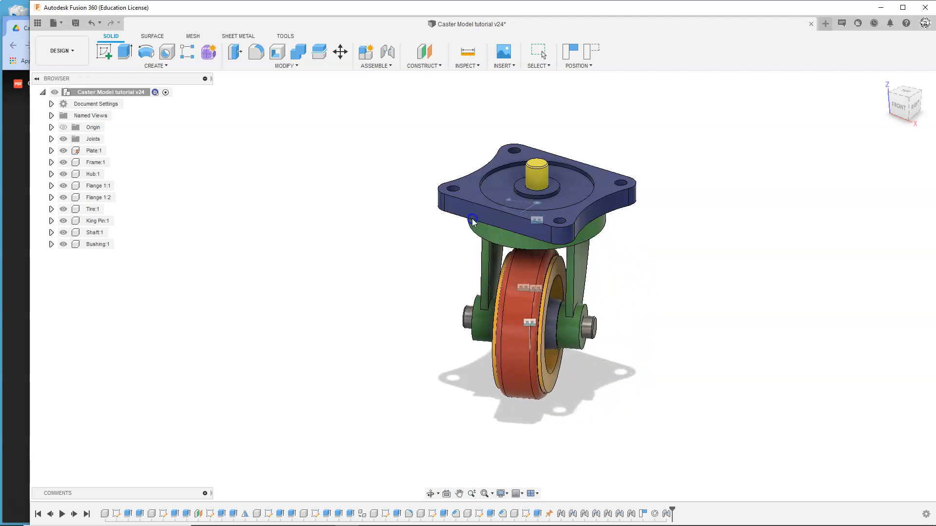
left_click(494, 232)
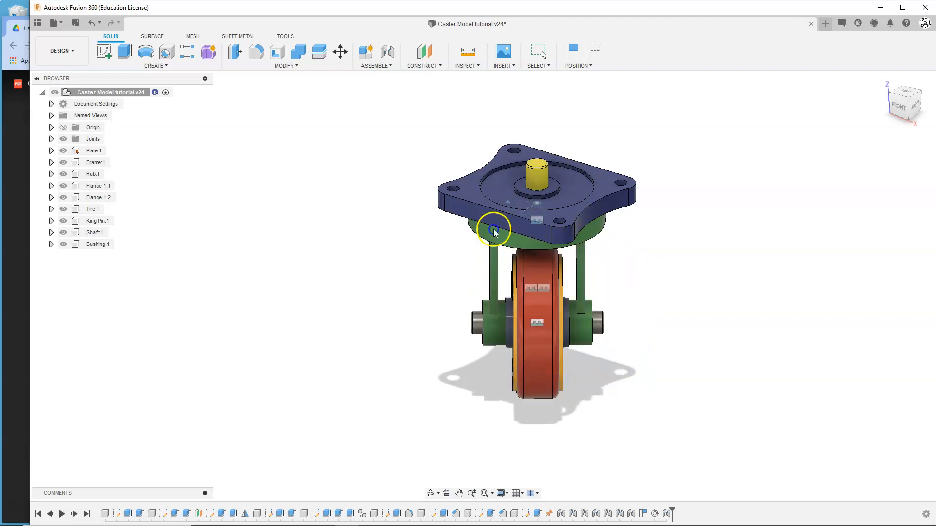
left_click(545, 271)
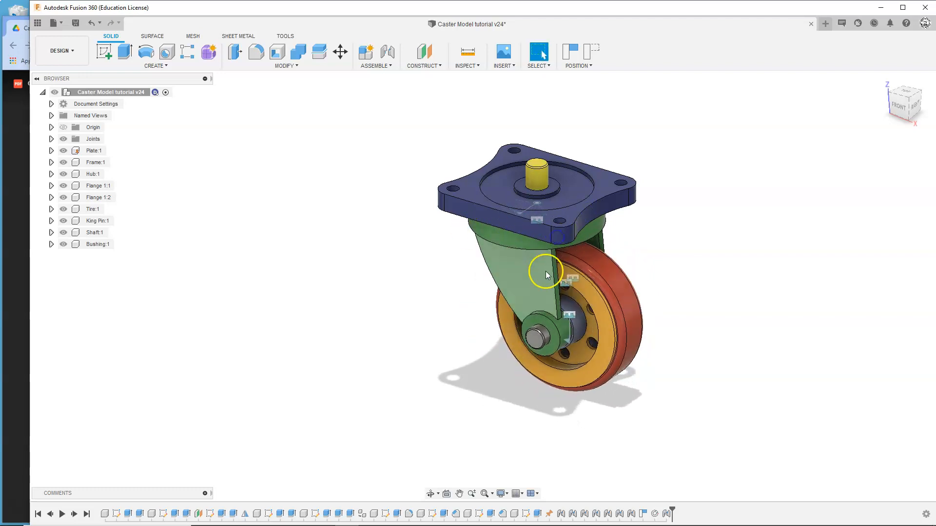
Spin the wheel through its revolute joint Rev7 at the hub and set that joint's angle to 0 degrees
scroll(601, 295, "up", 5)
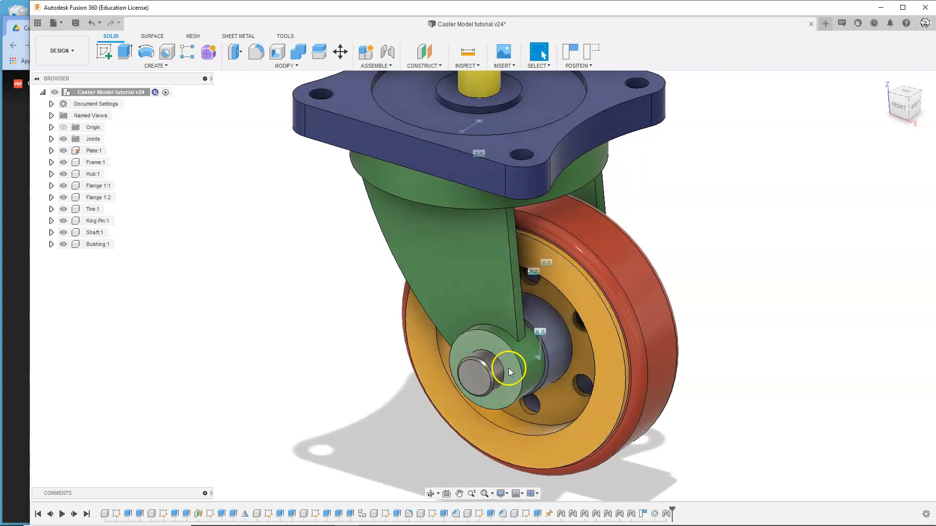
left_click_drag(547, 308, 553, 344)
double_click(548, 355)
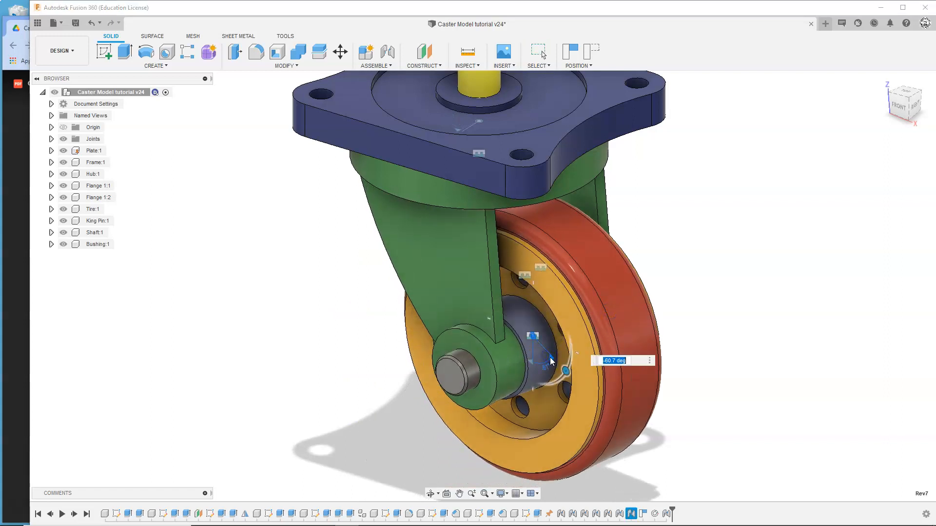
left_click_drag(572, 354, 541, 372)
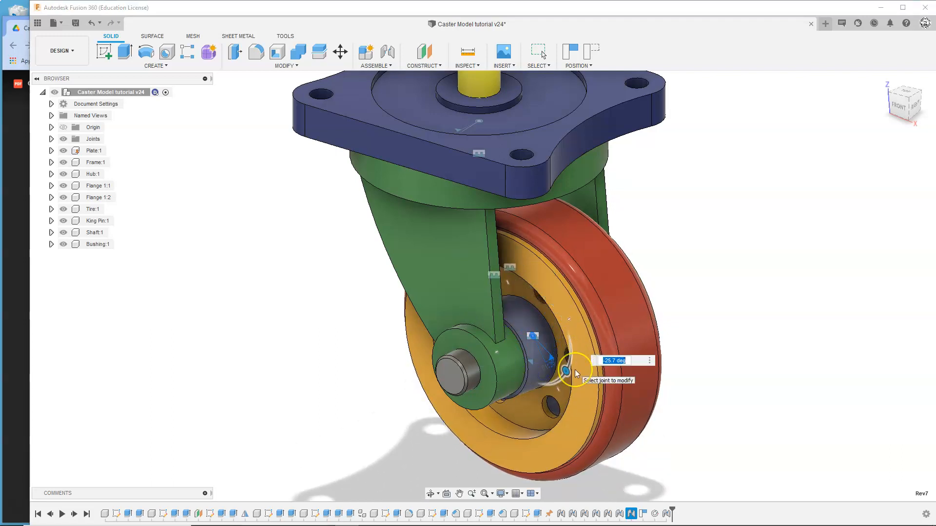
type("0")
key("Return")
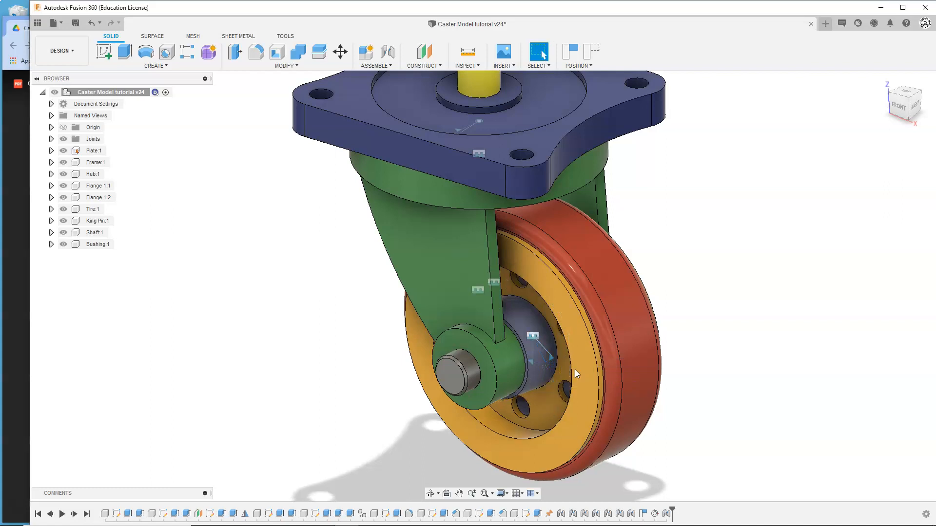
Set the angle of the neighboring revolute joint Rev6 at the hub to 0 degrees
left_click(552, 356)
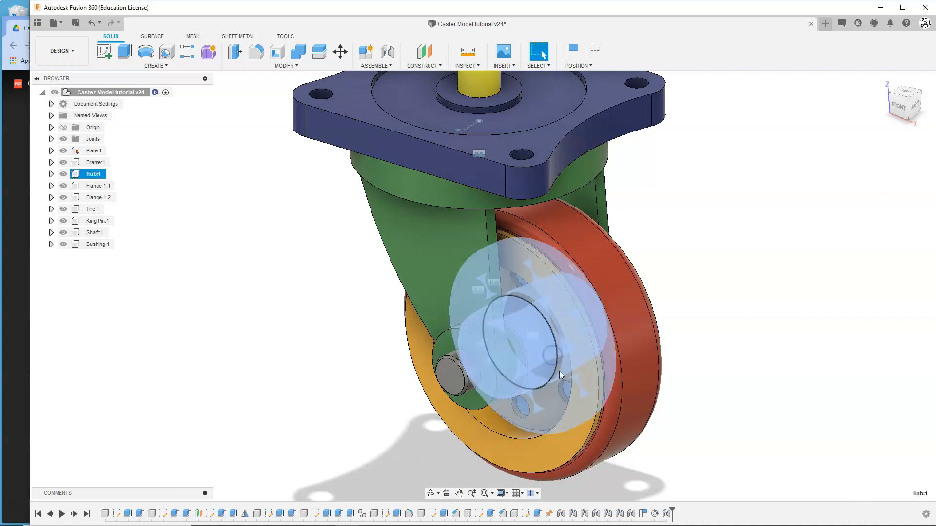
left_click(439, 417)
double_click(531, 364)
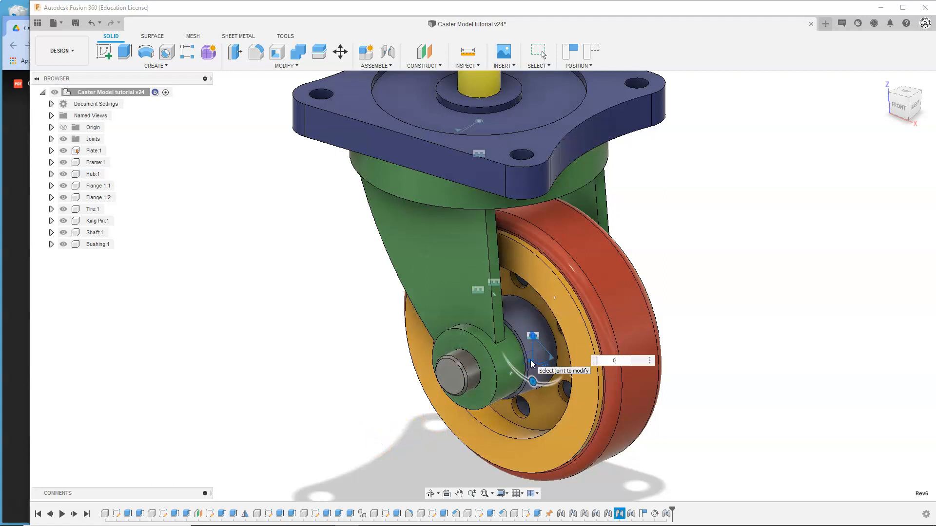
type("0")
key("Return")
Set the frame's swivel joint Rev1 beneath the plate to 0 degrees
scroll(318, 255, "down", 3)
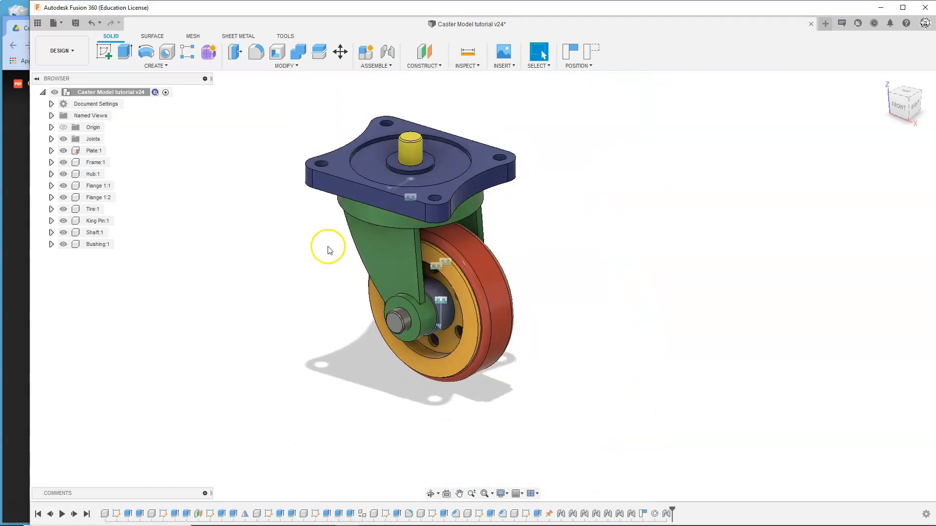
scroll(402, 178, "up", 5)
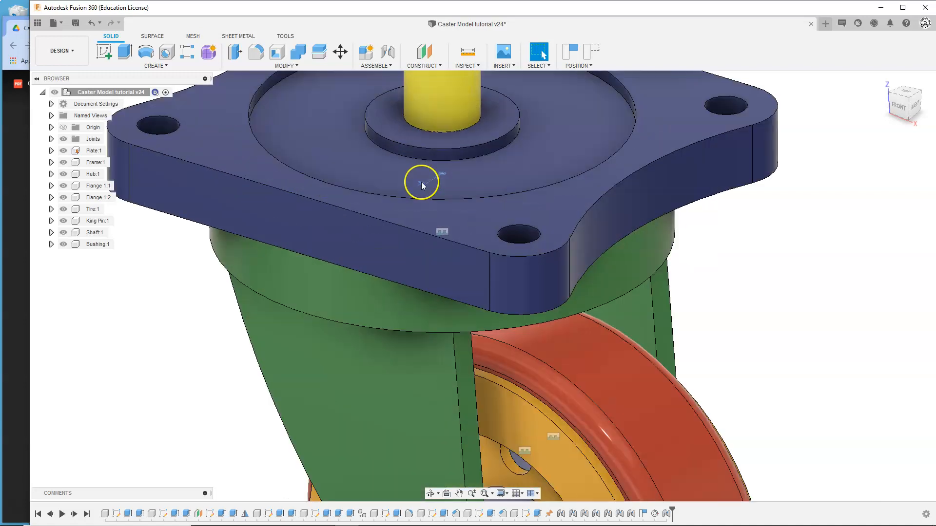
scroll(428, 197, "up", 2)
scroll(428, 197, "down", 6)
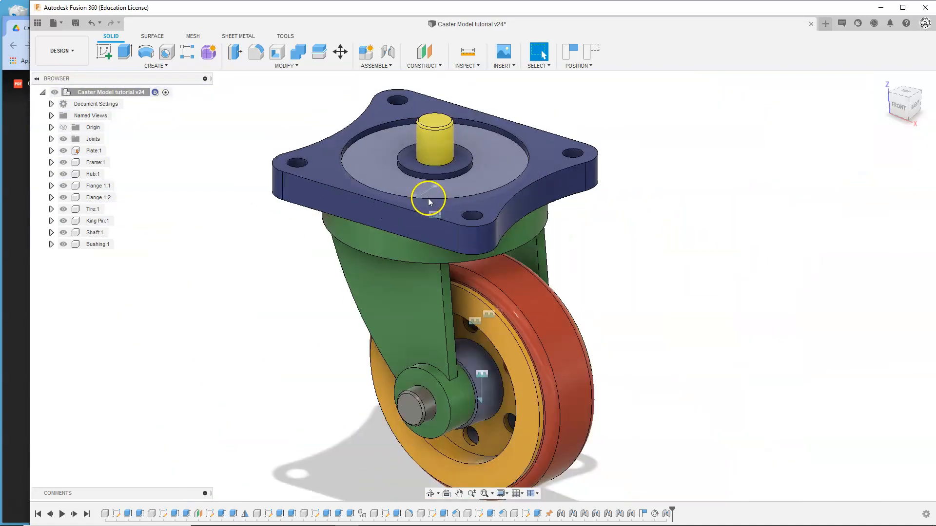
scroll(419, 215, "down", 3)
scroll(432, 204, "up", 1)
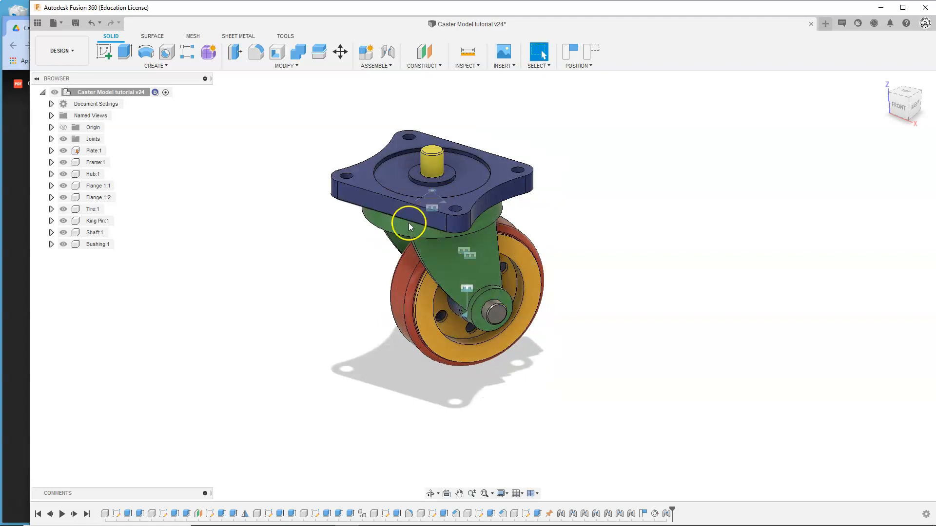
scroll(451, 211, "up", 3)
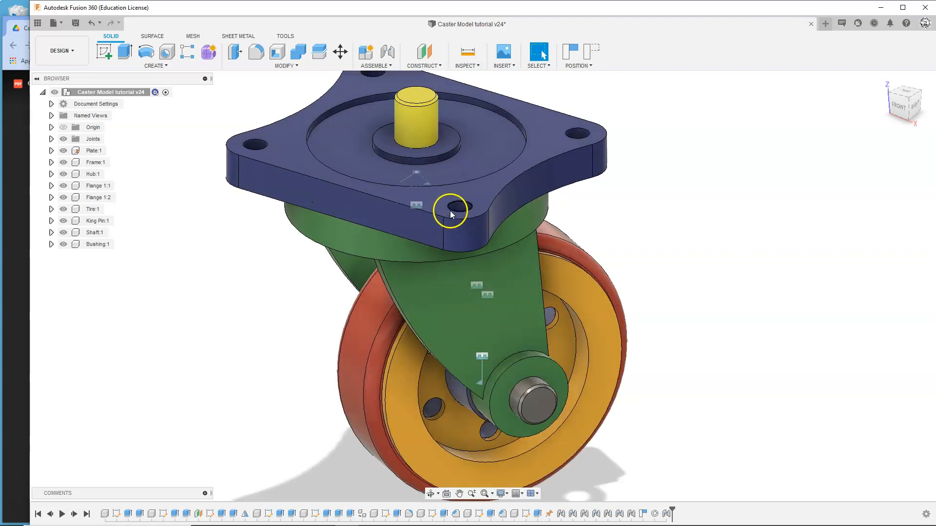
double_click(428, 183)
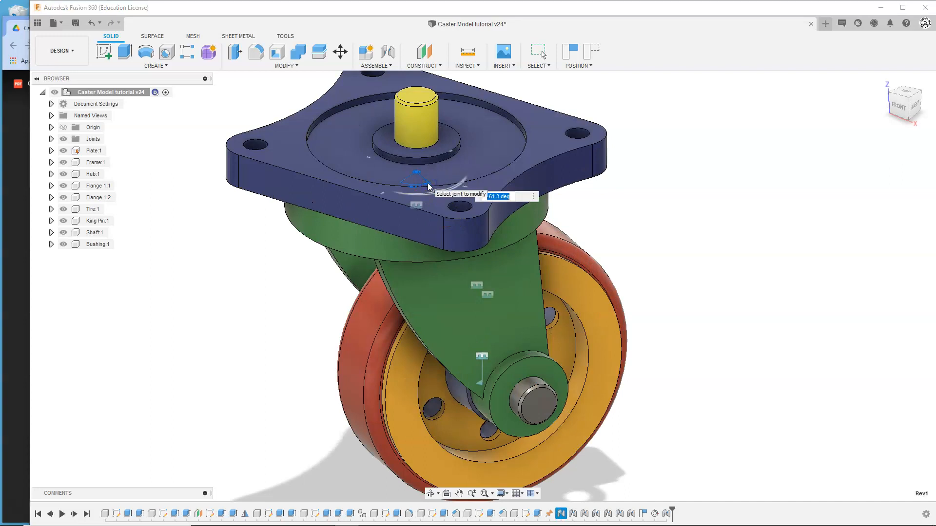
type("0")
key("Return")
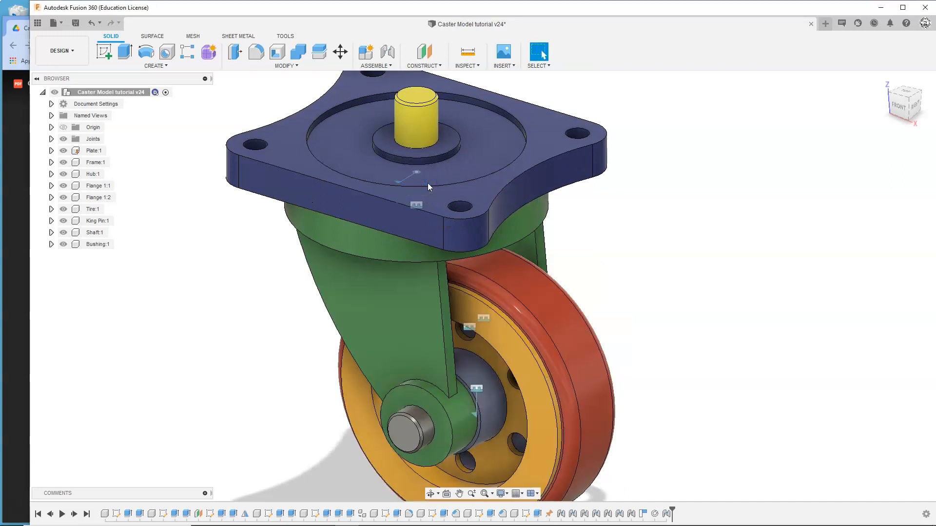
Examine the shaft's centering in the frame bosses from the right side and return to the home view
left_click(918, 99)
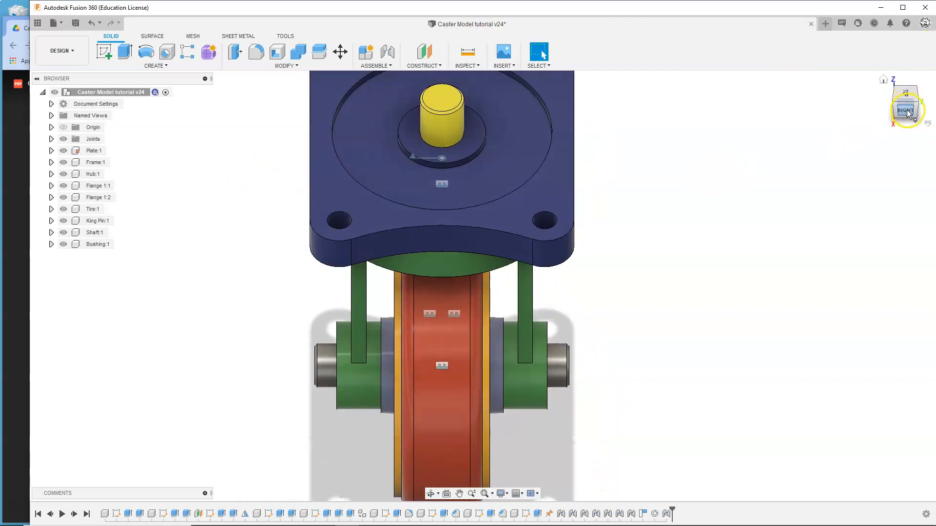
left_click(907, 112)
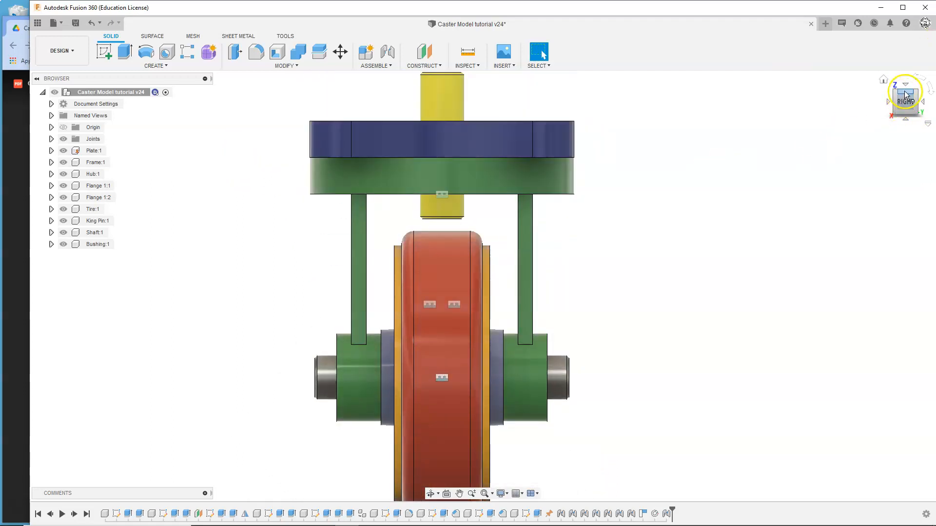
scroll(720, 146, "down", 4)
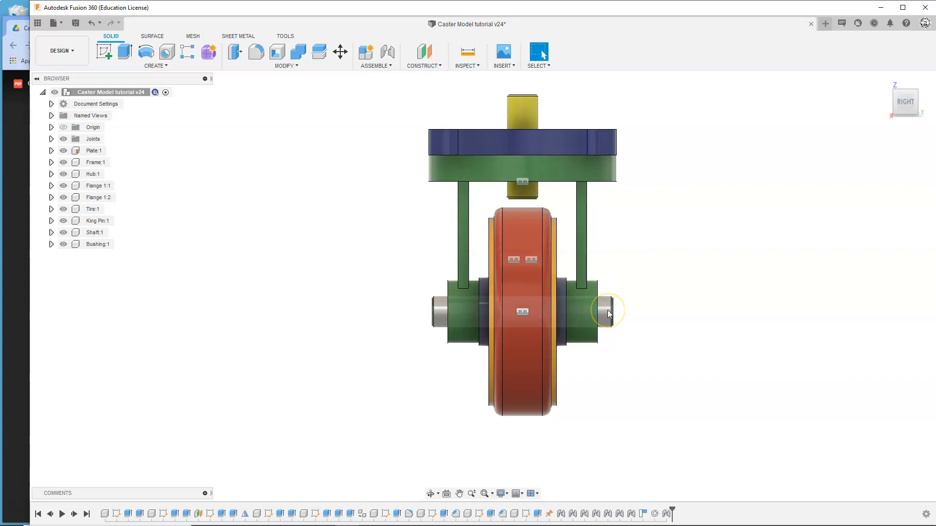
left_click(590, 312)
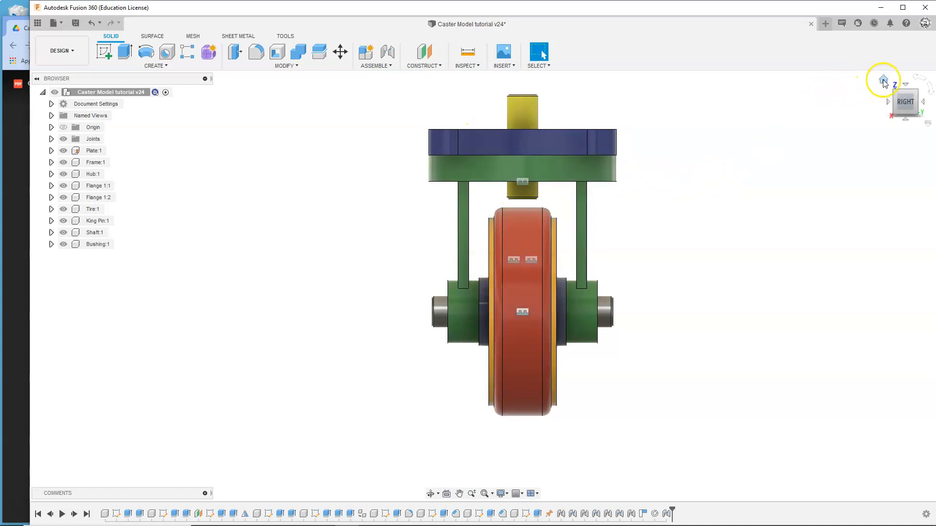
left_click(883, 80)
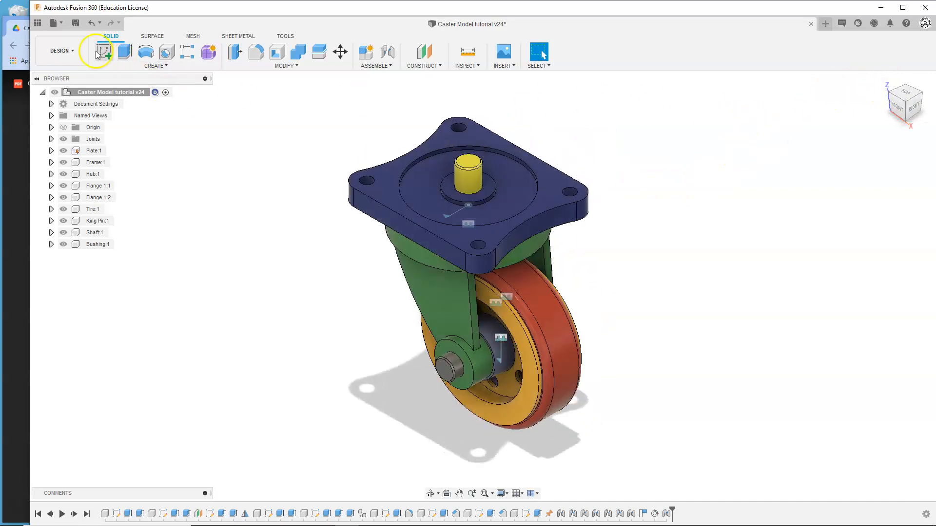
Save the caster model with the version description "assembly try2"
left_click(76, 23)
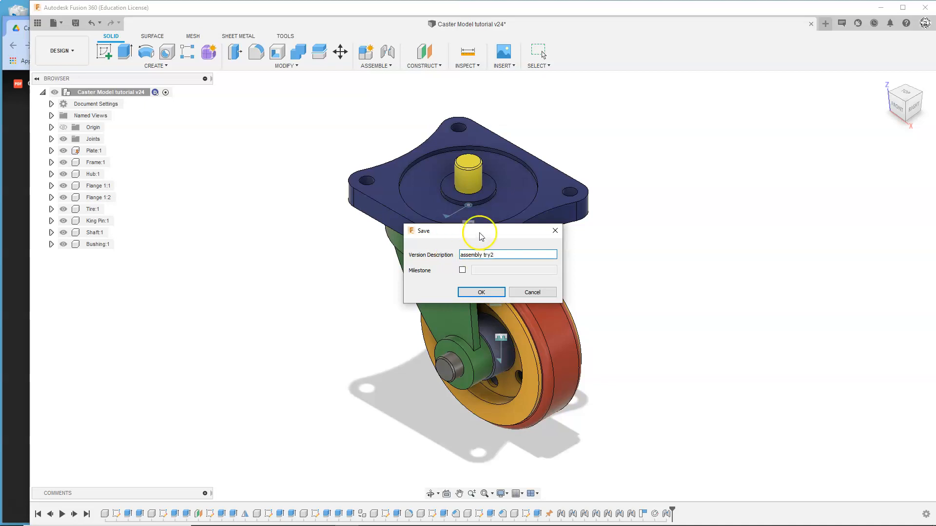
left_click(481, 294)
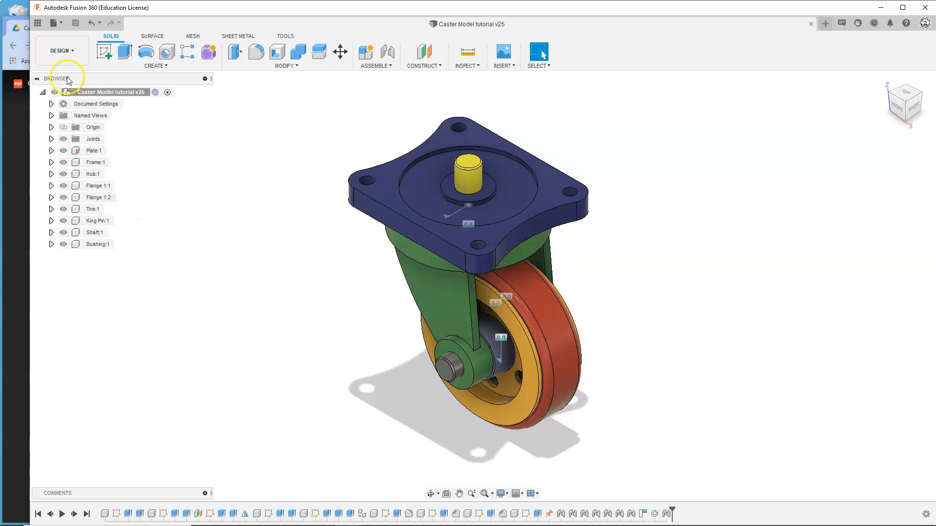
left_click(57, 54)
mouse_move(67, 179)
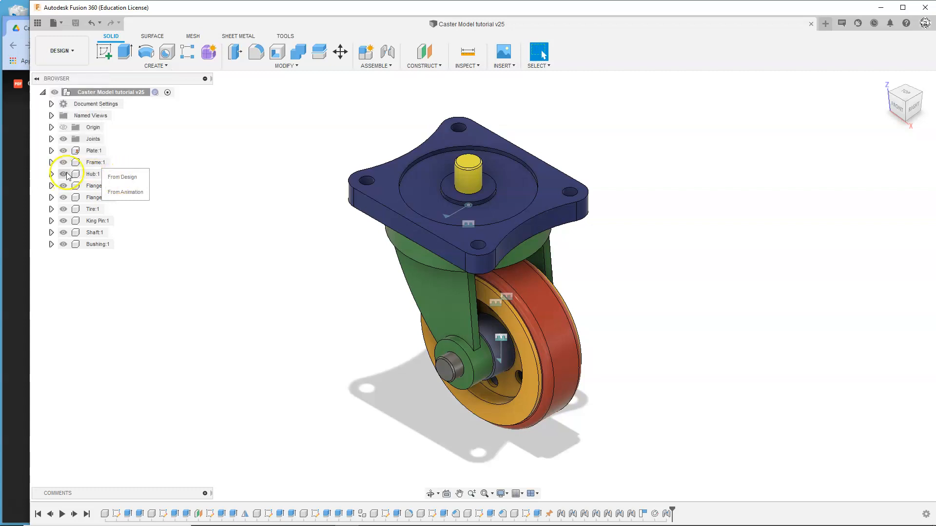
left_click(61, 51)
mouse_move(57, 179)
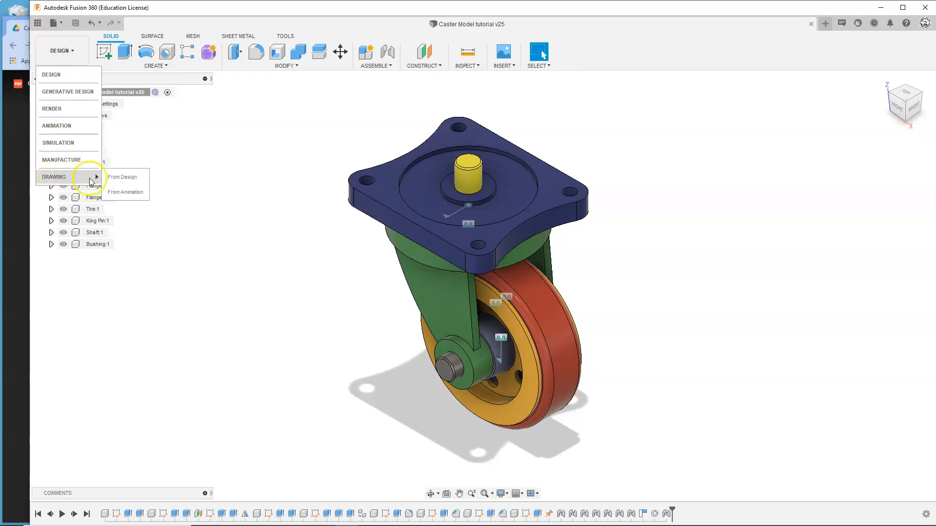
left_click(119, 177)
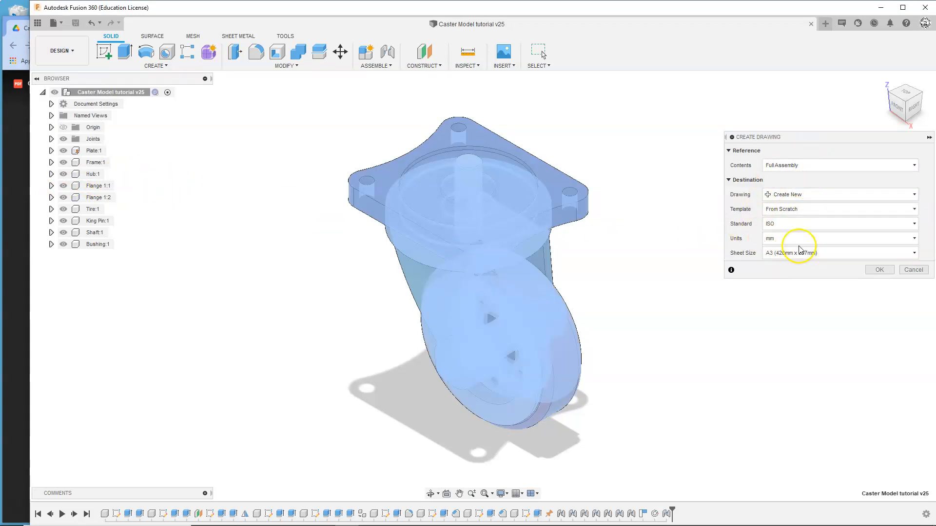
left_click(913, 270)
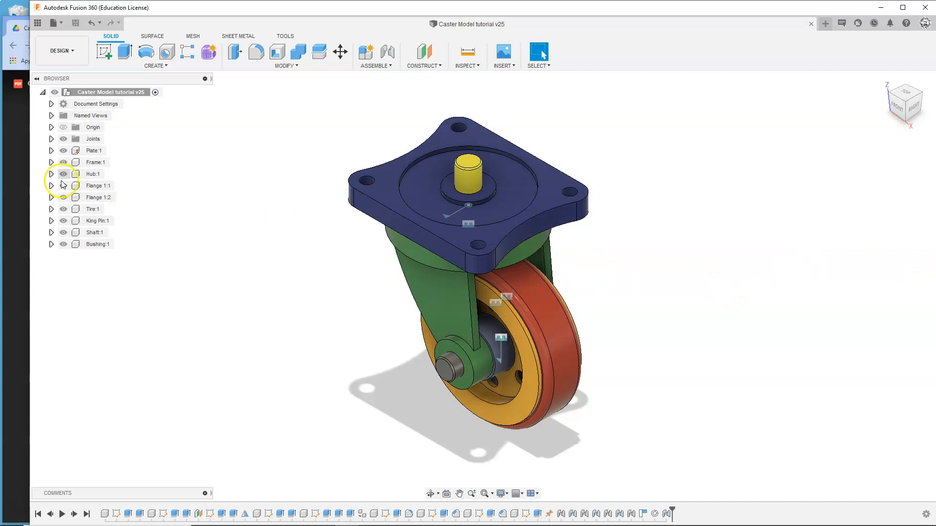
Check the dimensioned sheets in the reference PDF in Chrome, and set Fusion 360's drawing preferences to override format defaults and display dimension units
left_click(13, 172)
scroll(404, 254, "down", 9)
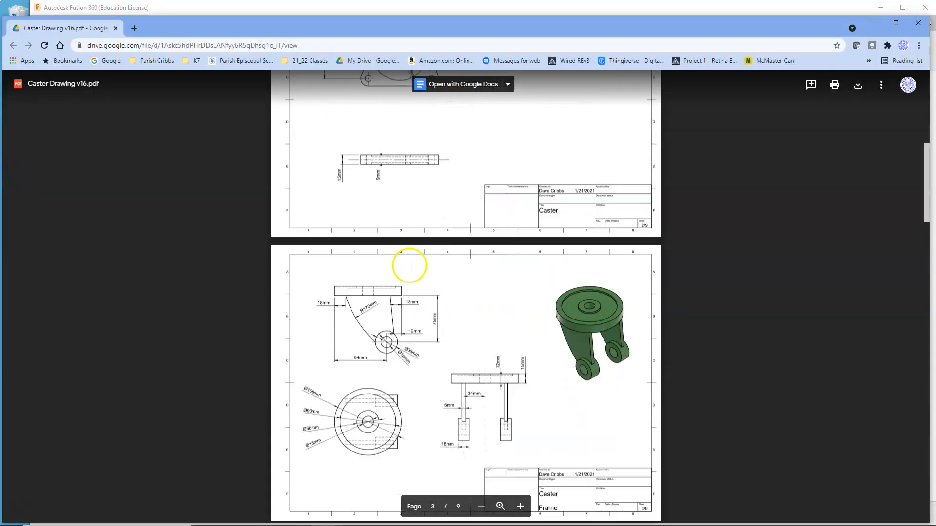
scroll(401, 287, "up", 4)
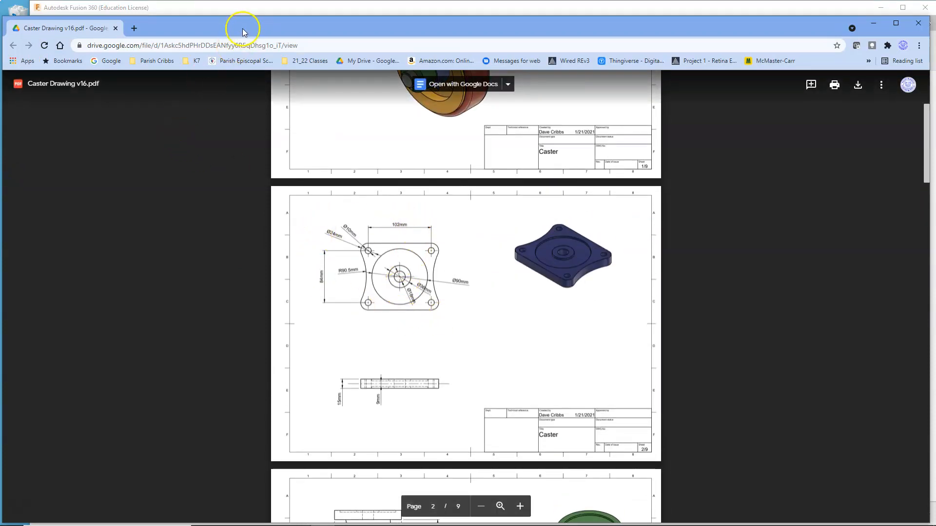
left_click(239, 10)
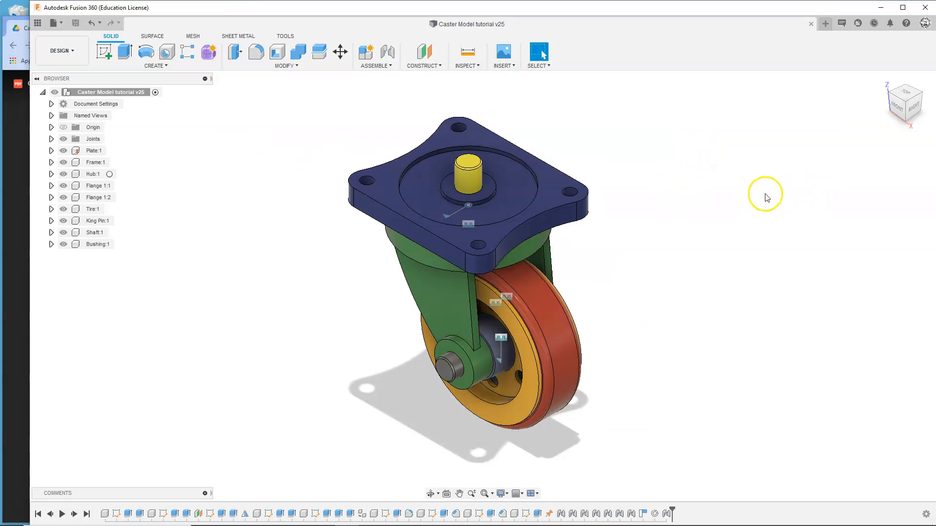
left_click(925, 24)
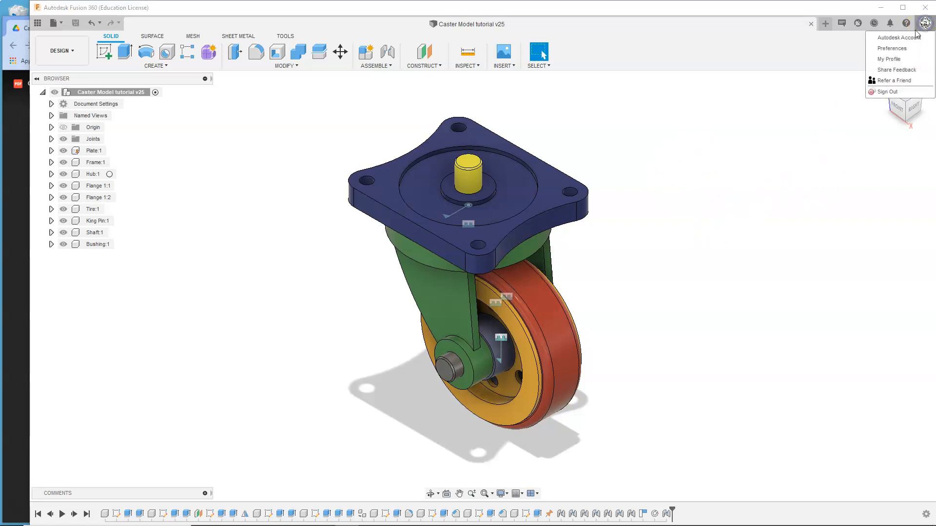
left_click(898, 49)
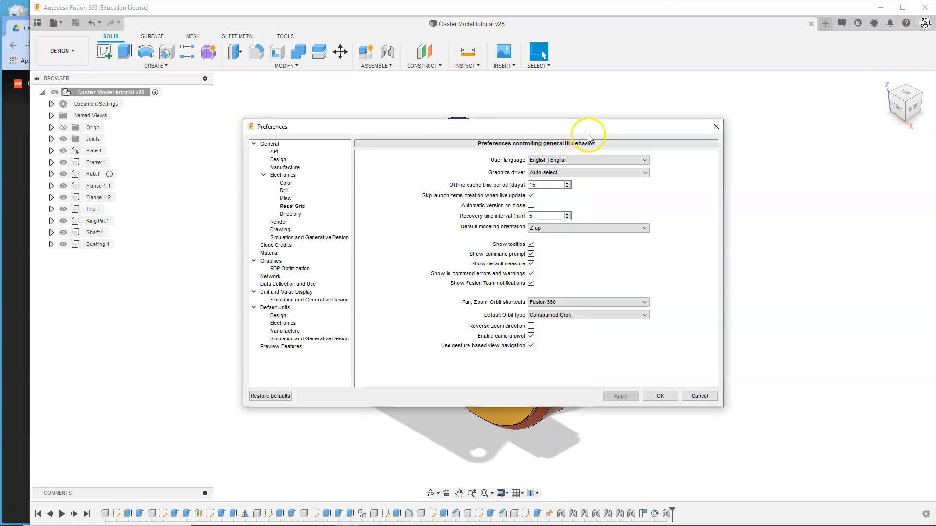
left_click(280, 230)
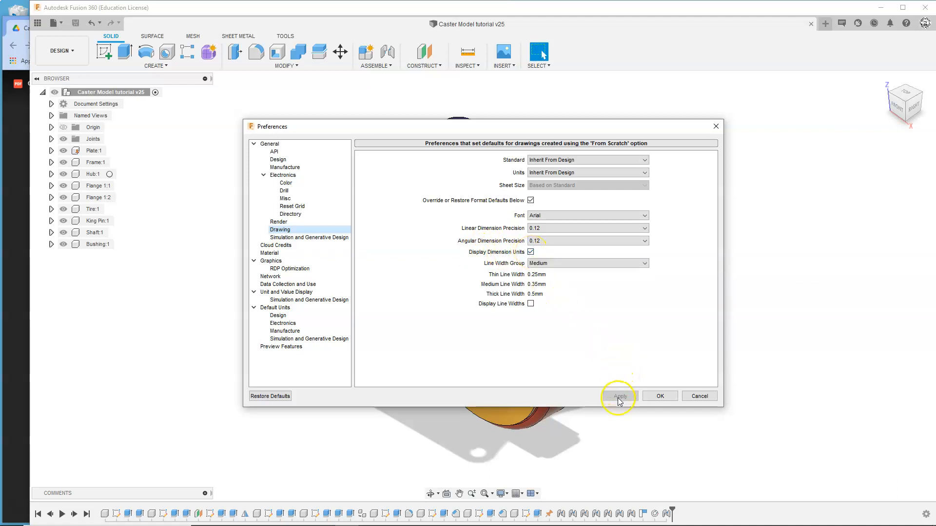
left_click(657, 397)
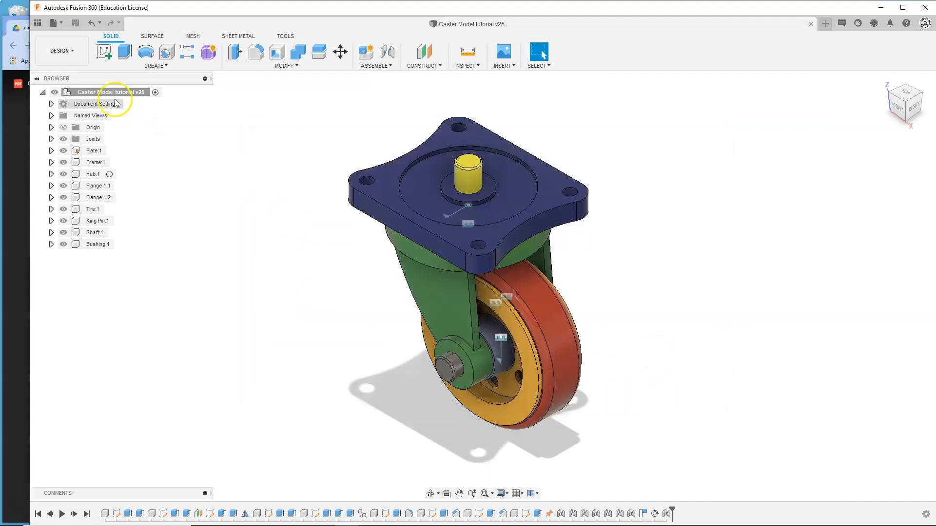
Create a new drawing of the full assembly from scratch, using the ISO standard, millimetres and an A3 (420mm x 297mm) sheet
left_click(61, 51)
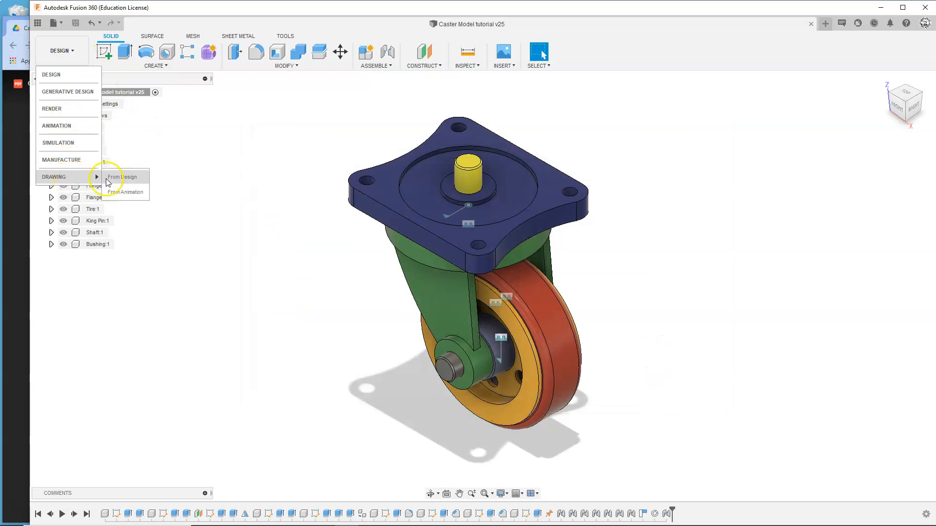
left_click(119, 177)
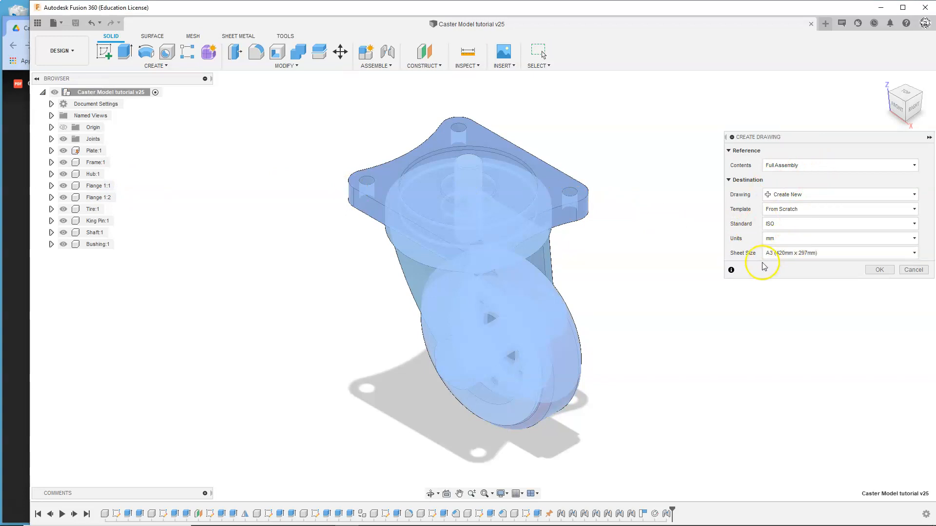
left_click(879, 269)
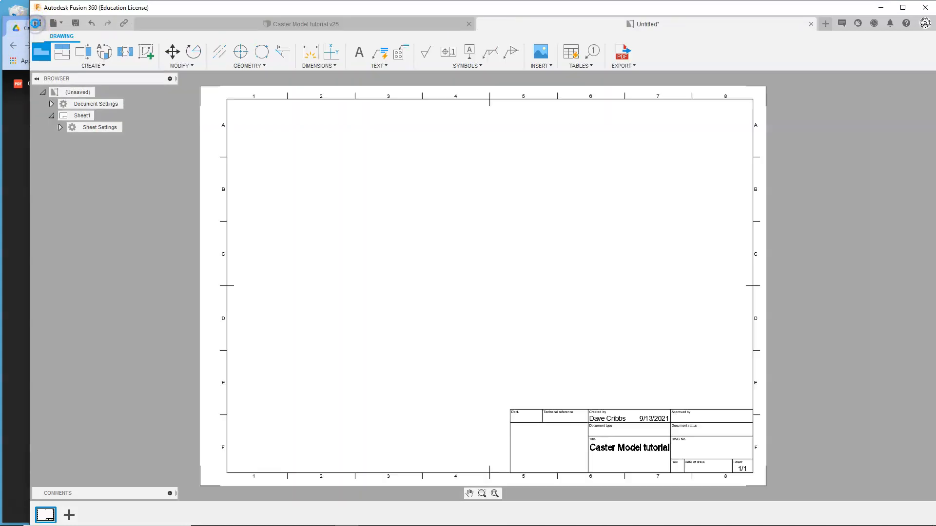
left_click(51, 81)
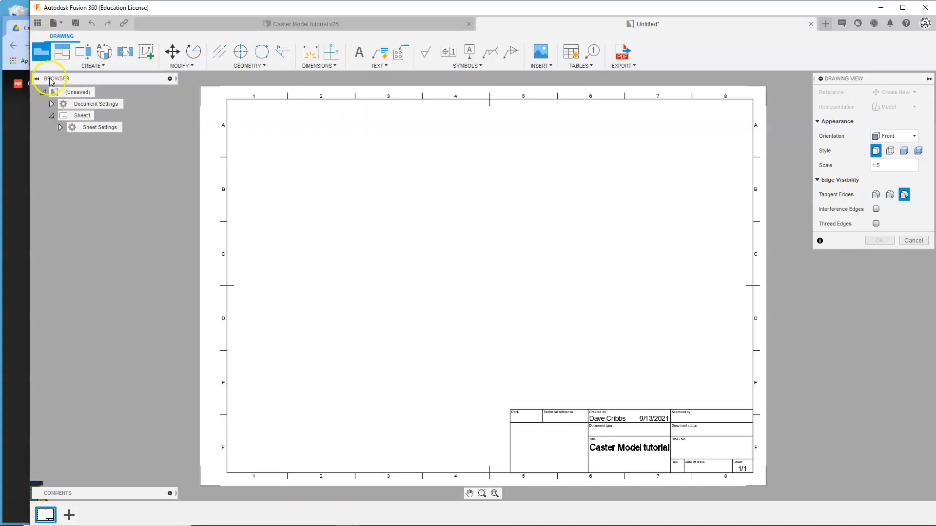
Save the drawing as "Caster Model tutorial Drawing try 2" in the Caster Project DMC folder and check it in the project files
left_click(38, 25)
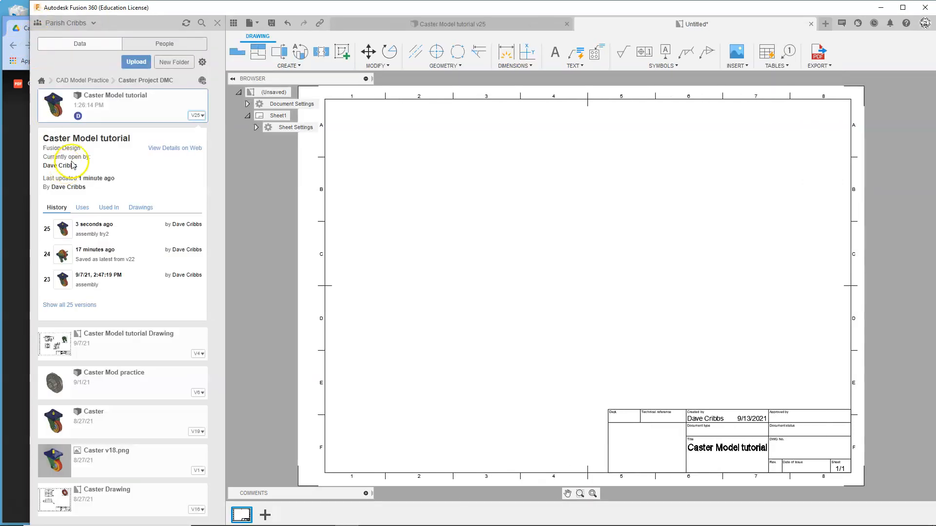
left_click(195, 117)
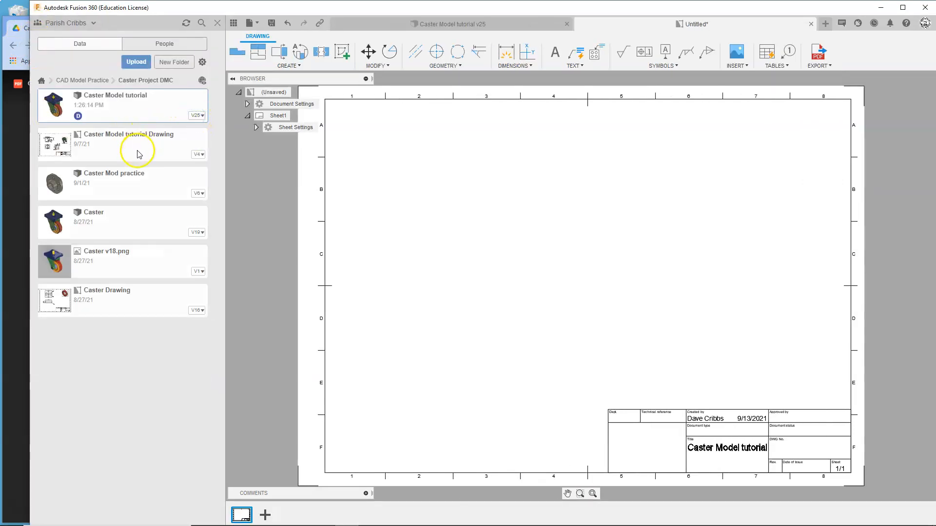
left_click(272, 24)
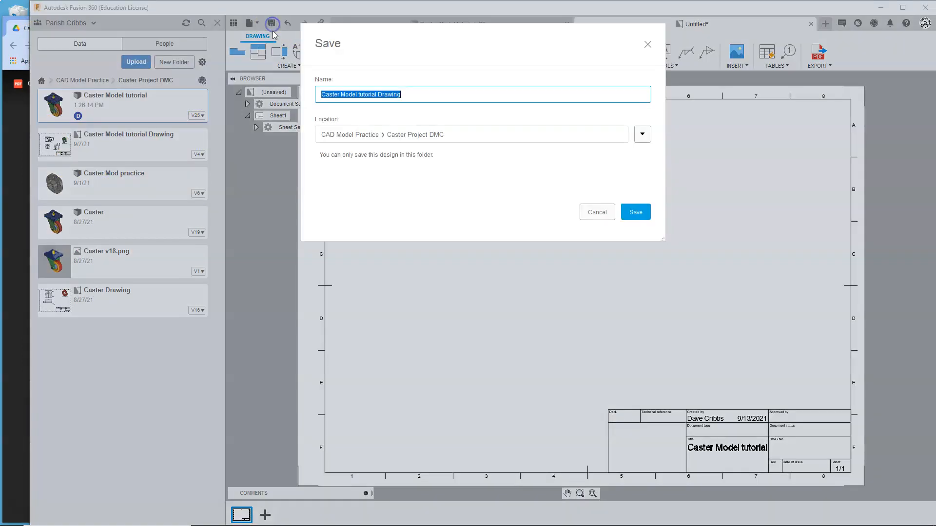
left_click(409, 96)
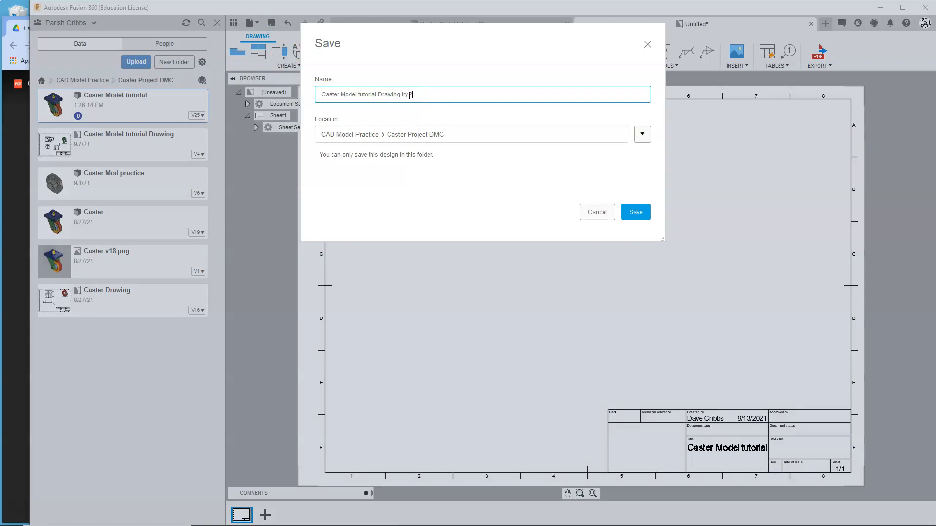
left_click(633, 212)
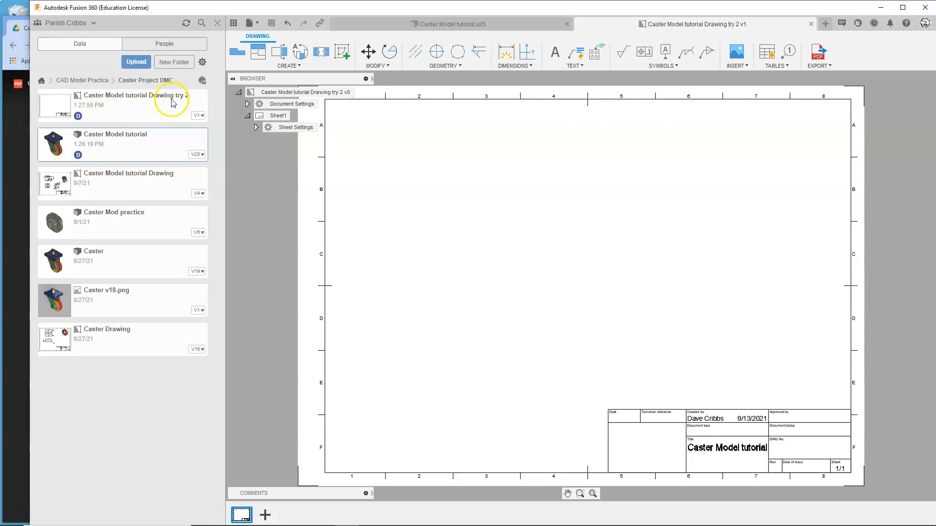
left_click(146, 115)
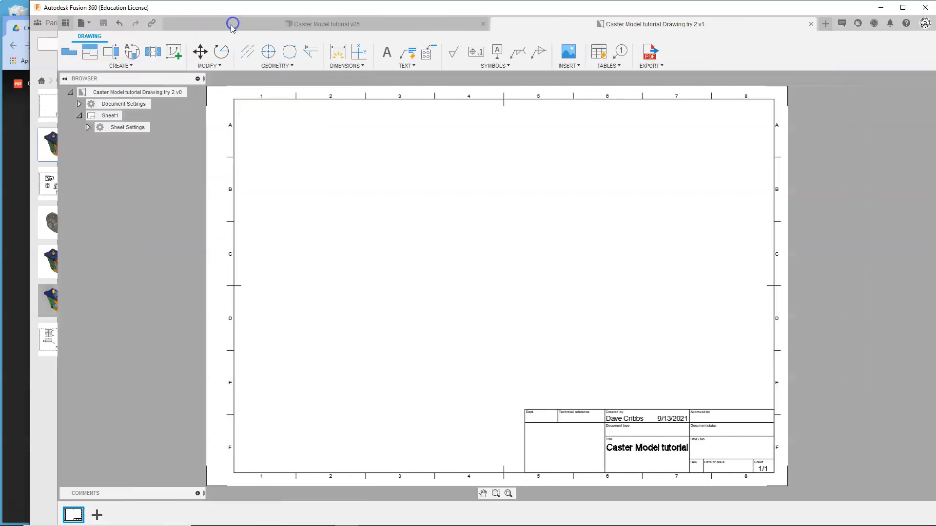
left_click(218, 23)
Following the first sheet of the reference PDF, place a shaded NE isometric base view of the caster assembly on Sheet1 at 1:1 scale
left_click(13, 155)
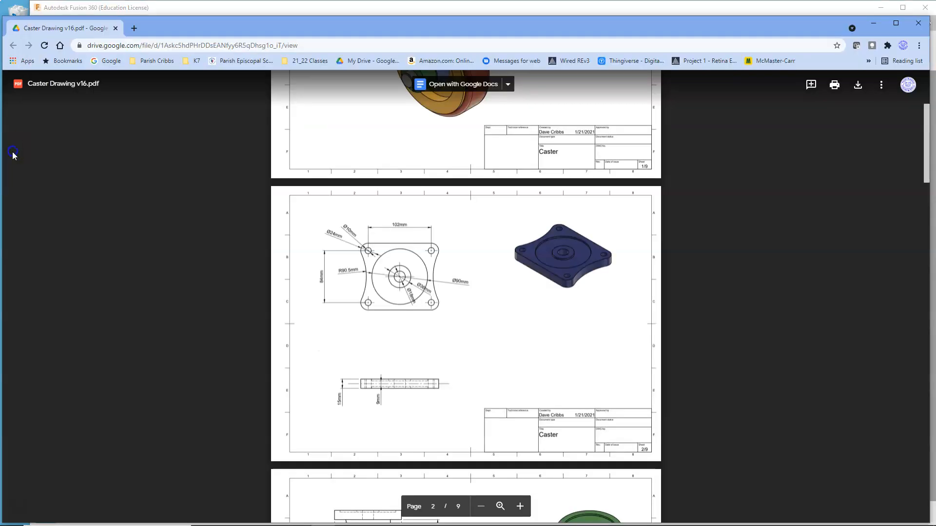
scroll(460, 201, "up", 4)
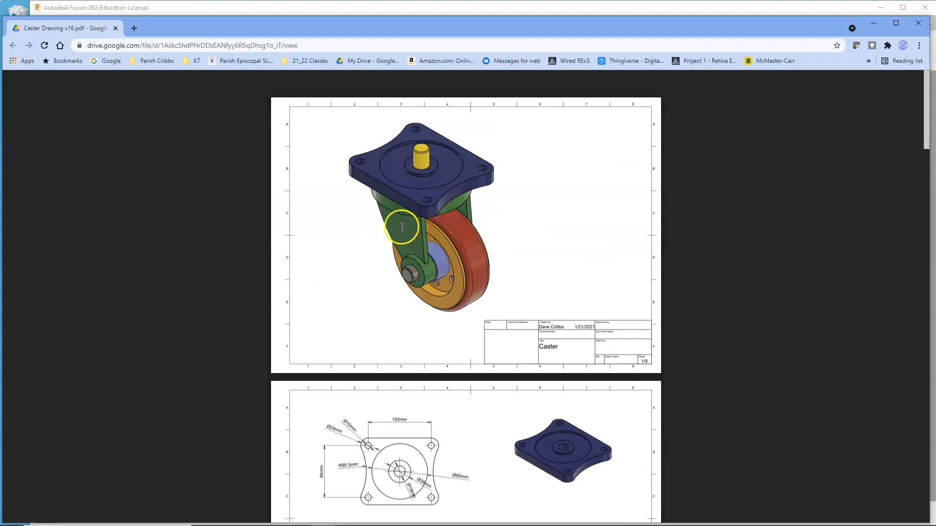
left_click(182, 8)
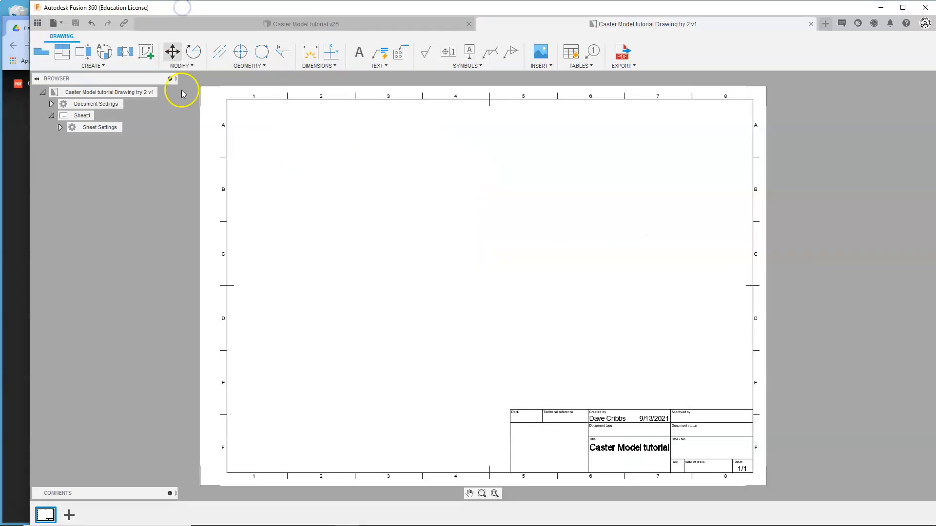
left_click(41, 55)
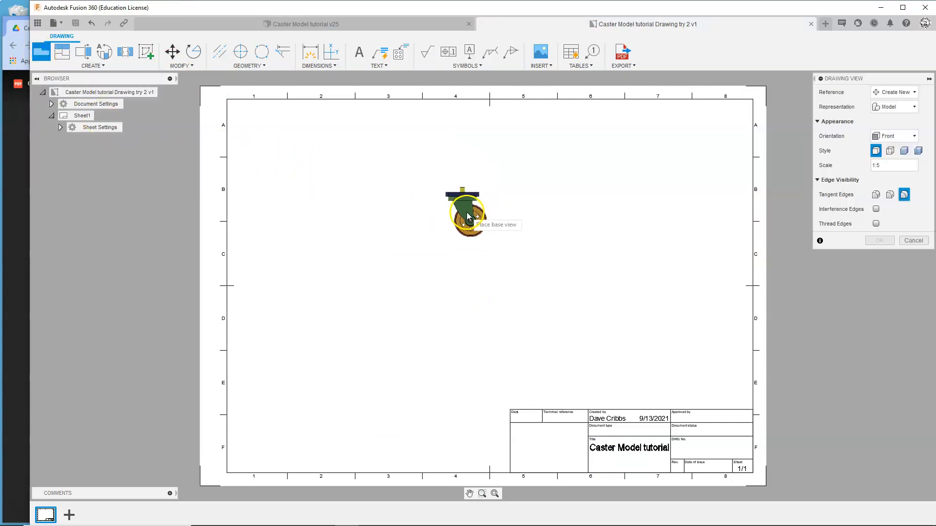
left_click(921, 168)
left_click(903, 199)
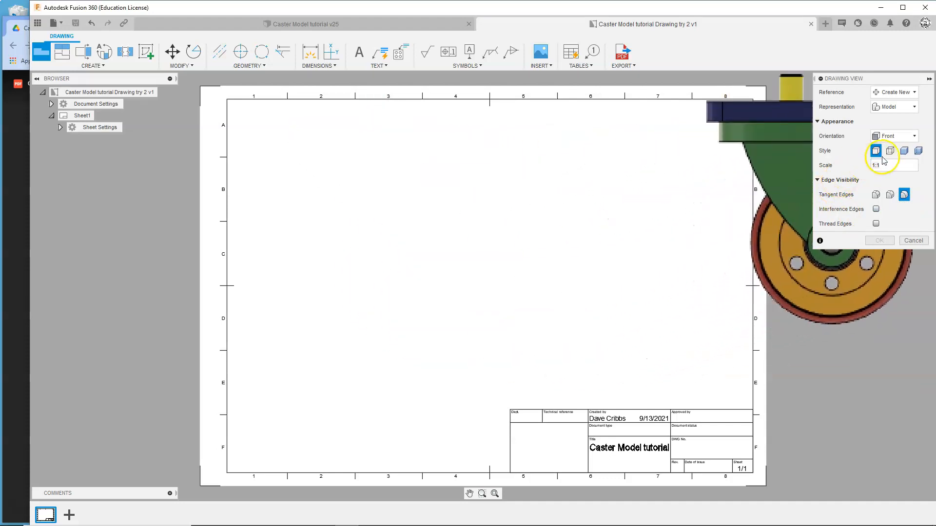
left_click(904, 151)
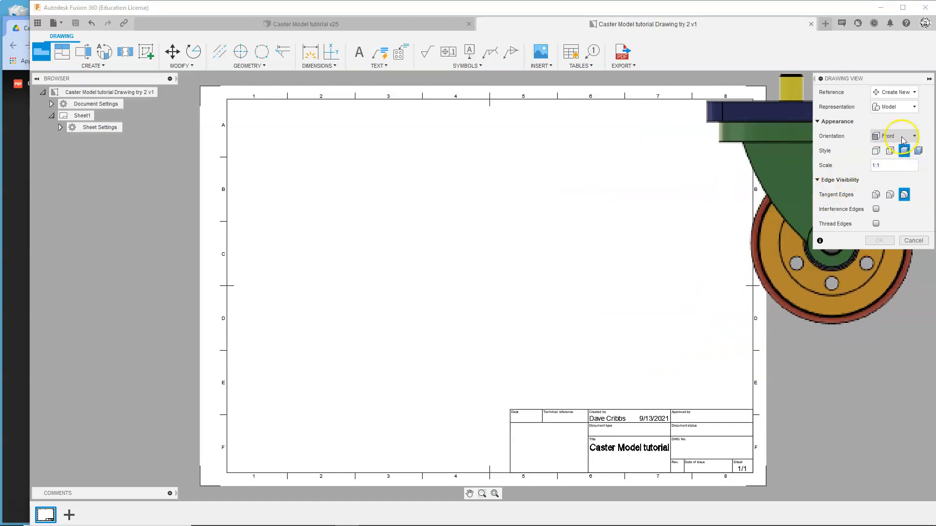
left_click(900, 138)
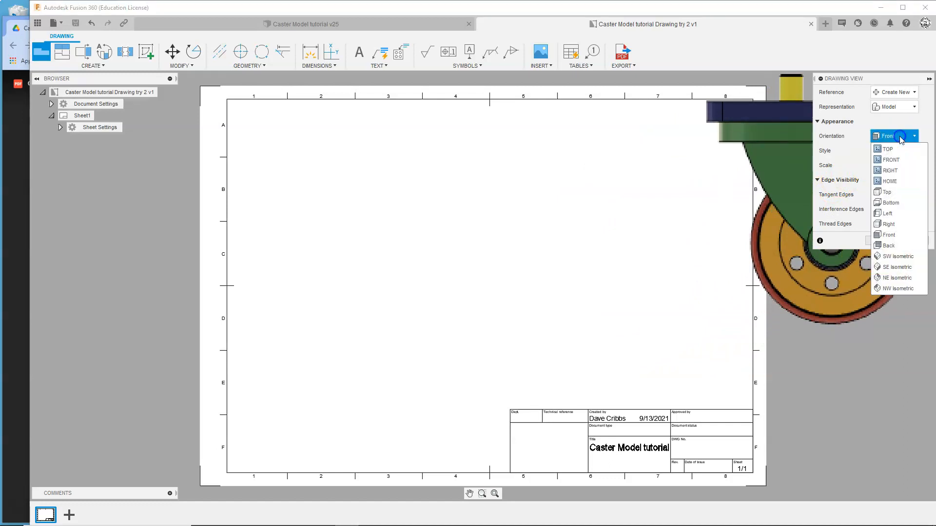
left_click(887, 278)
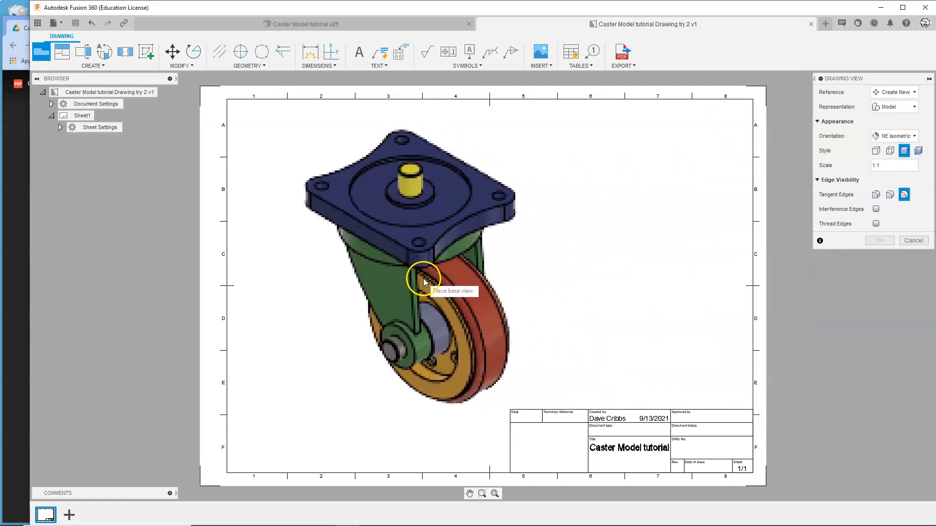
left_click(425, 286)
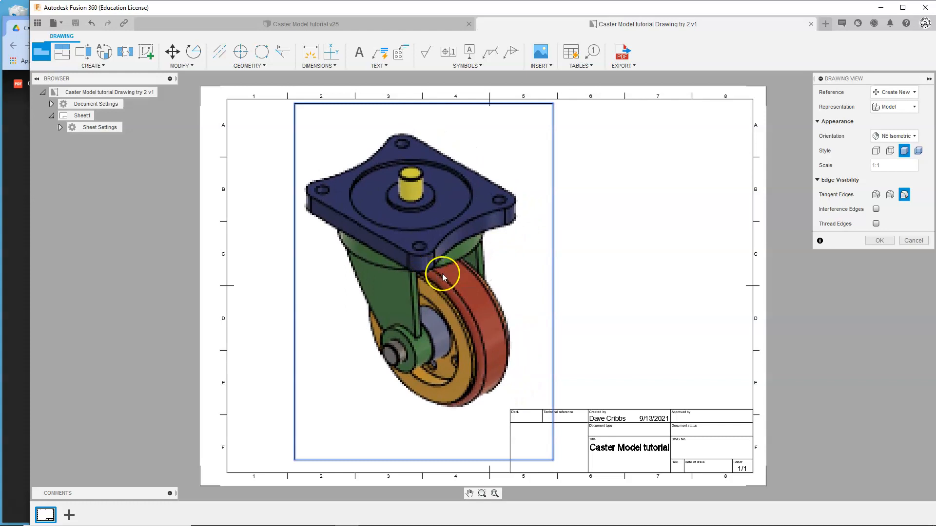
left_click(878, 241)
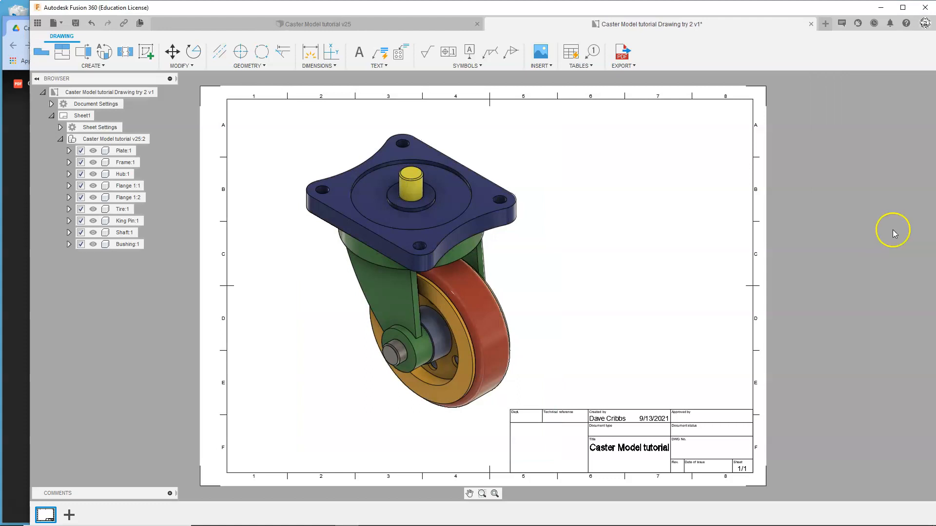
Check the plate's sheet in the reference PDF in Chrome, and add a second sheet to the drawing in Fusion 360
left_click(13, 277)
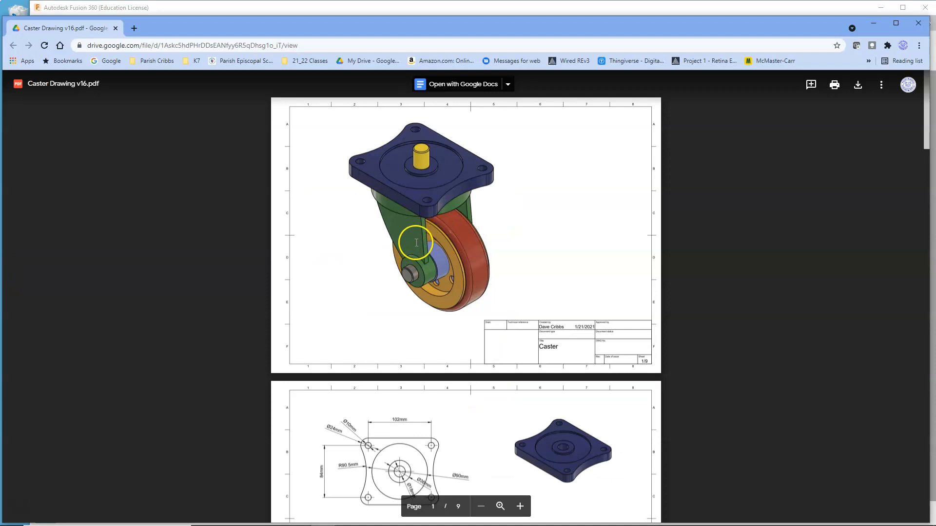
scroll(273, 183, "down", 5)
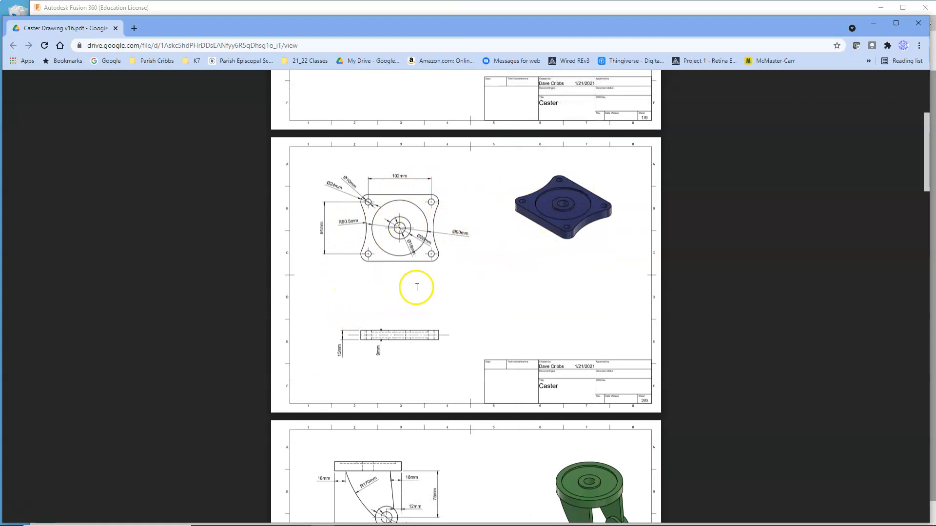
left_click(174, 6)
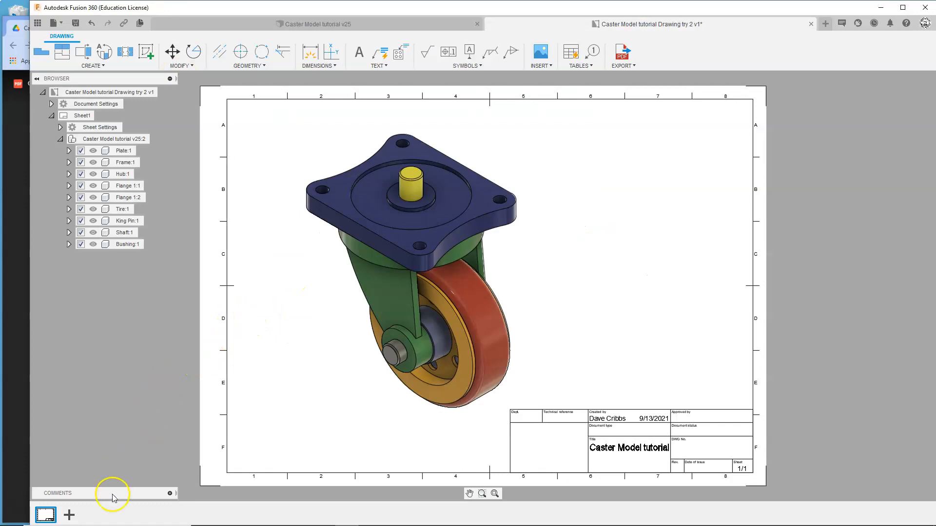
left_click(69, 515)
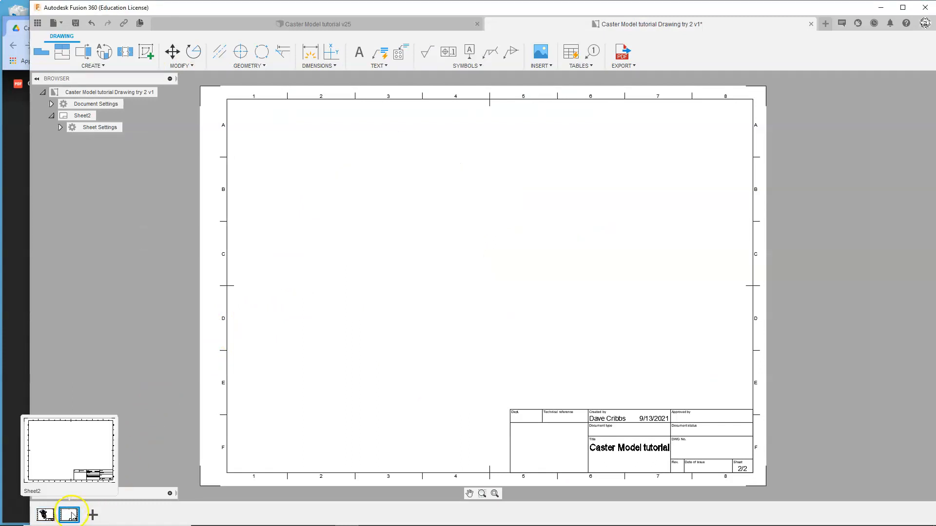
Place a shaded NE isometric base view of the caster assembly in the upper-right area of Sheet2 at 2:3 scale
left_click(40, 55)
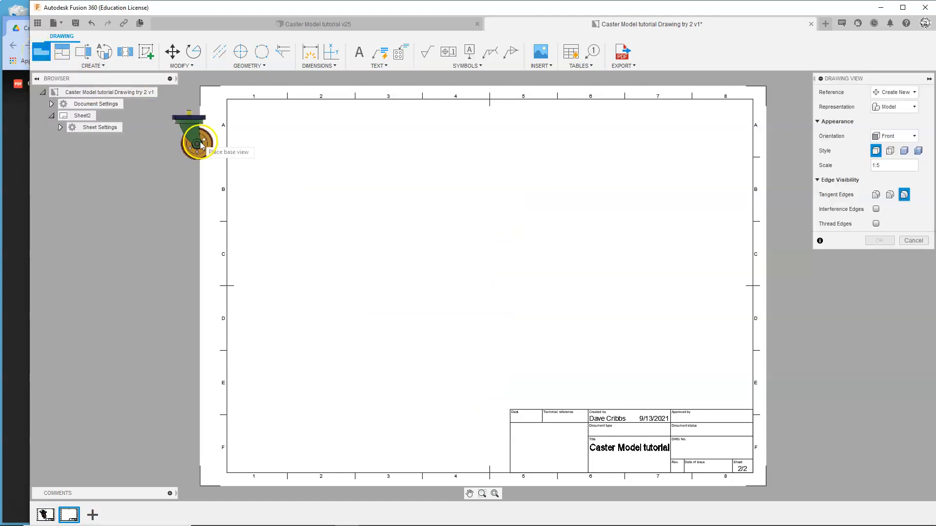
left_click(922, 167)
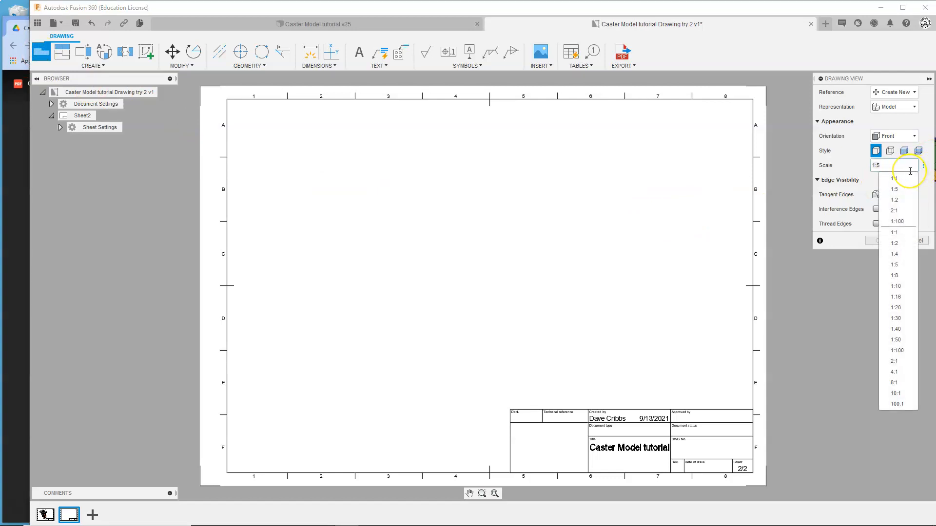
left_click(894, 200)
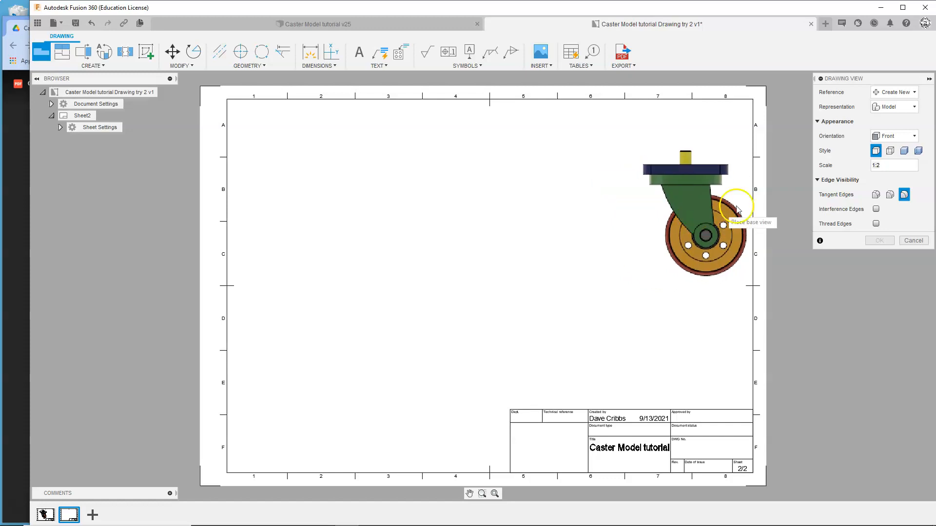
left_click(923, 166)
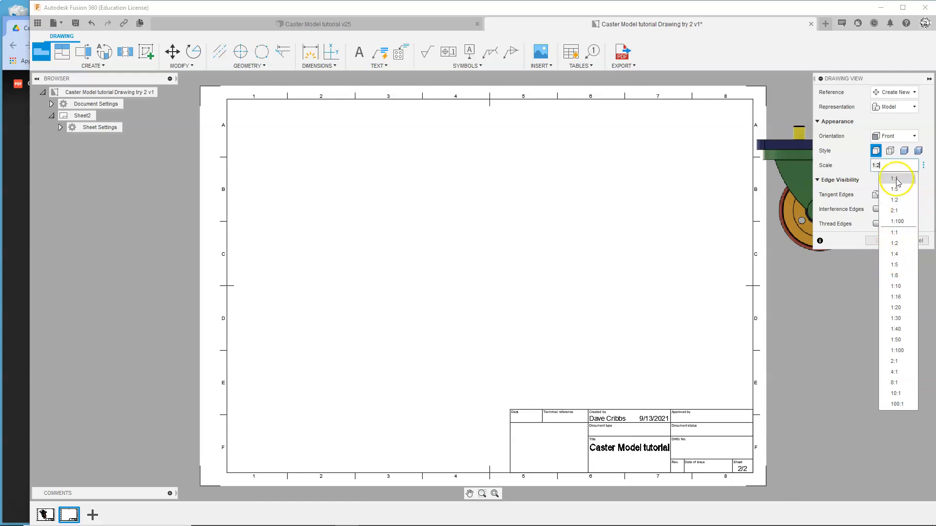
left_click(894, 200)
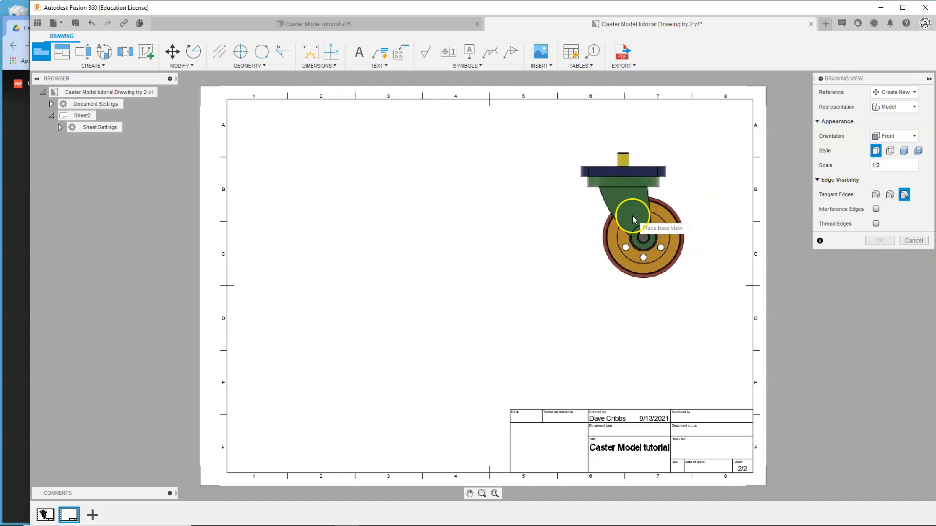
left_click_drag(903, 166, 860, 168)
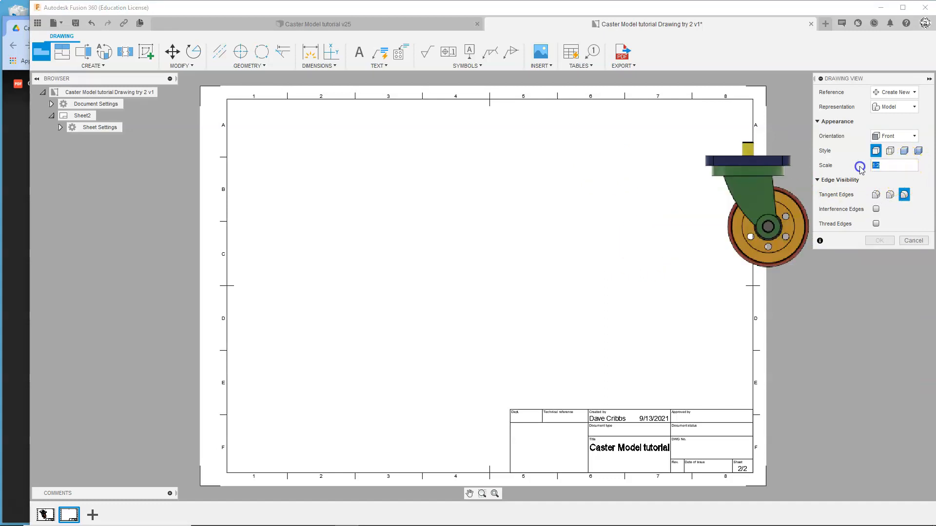
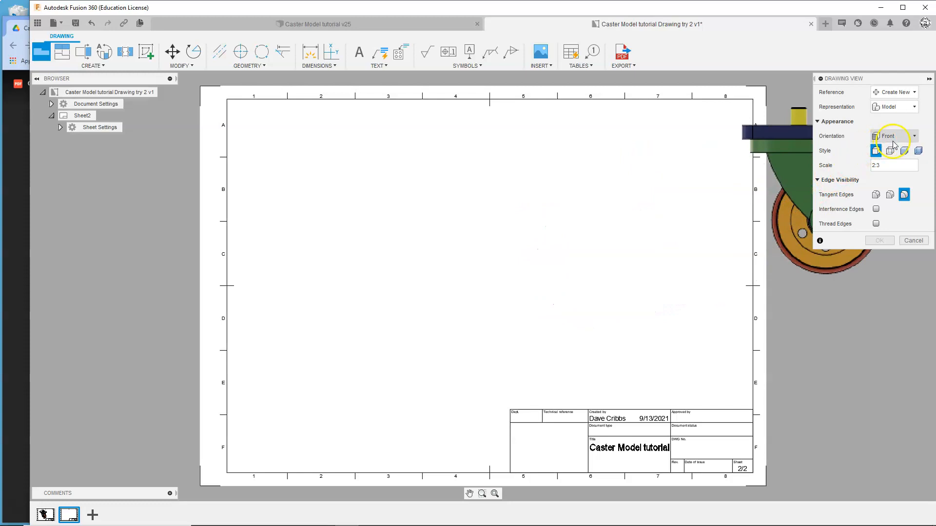
left_click(904, 152)
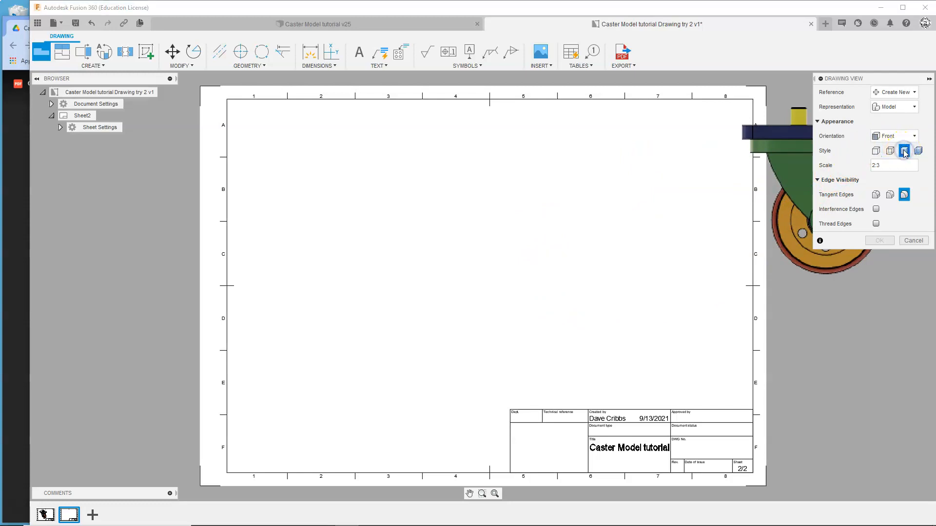
left_click(905, 136)
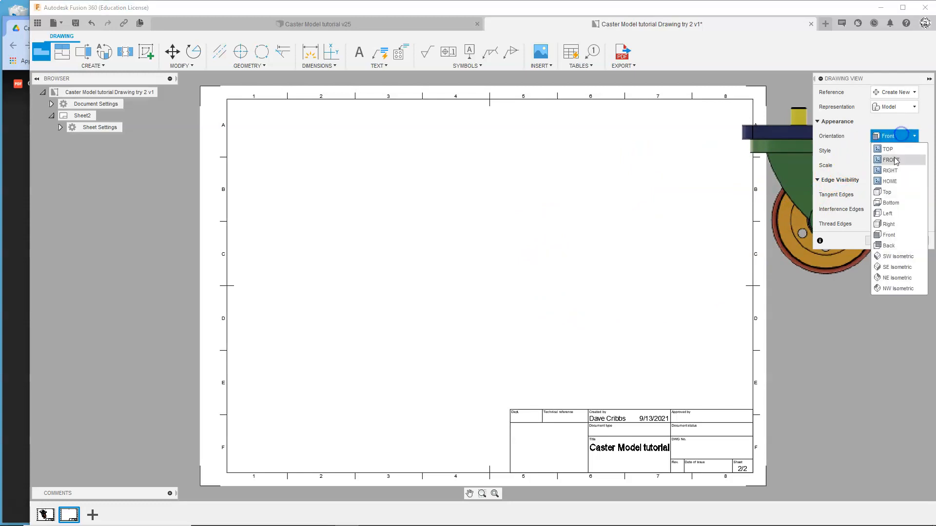
left_click(893, 278)
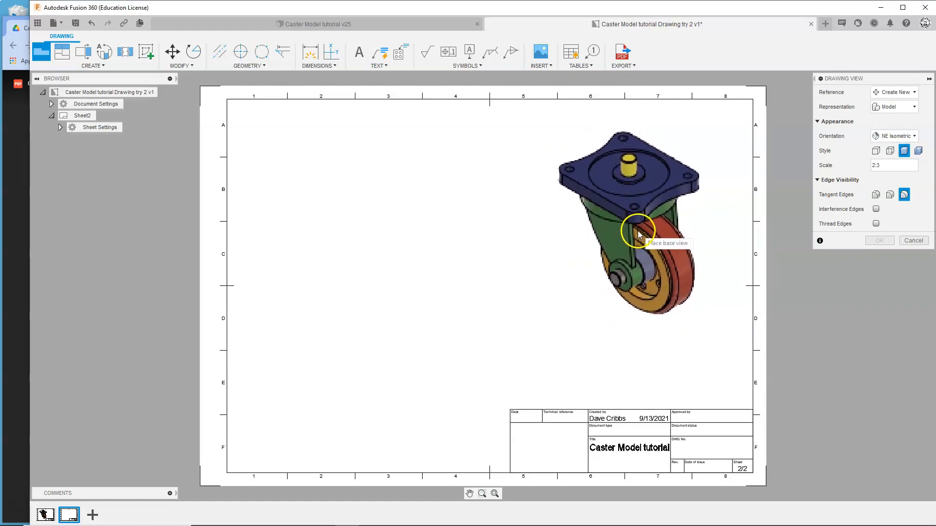
left_click(638, 230)
left_click(877, 241)
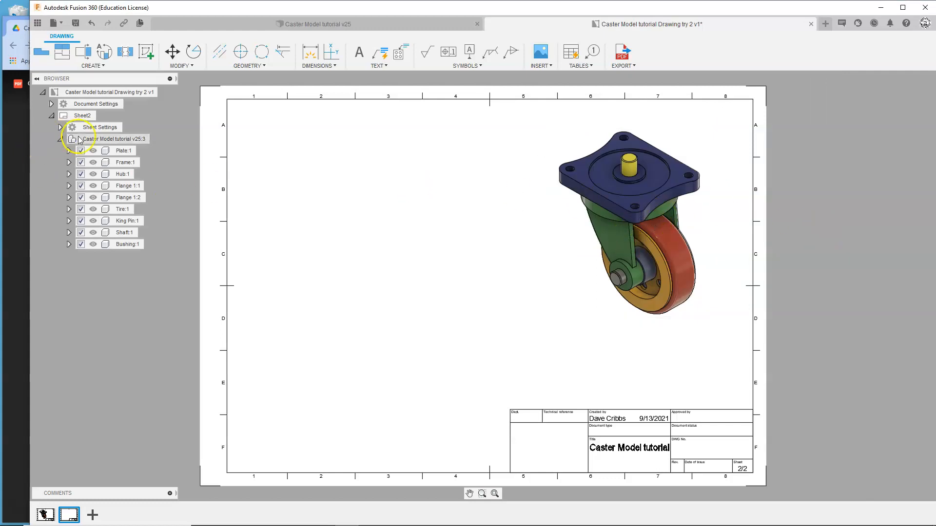
Suppress the Bushing, Shaft, King Pin, Tire, both Flanges, Hub and Frame in Sheet2's isometric view, leaving only the Plate
left_click(91, 246)
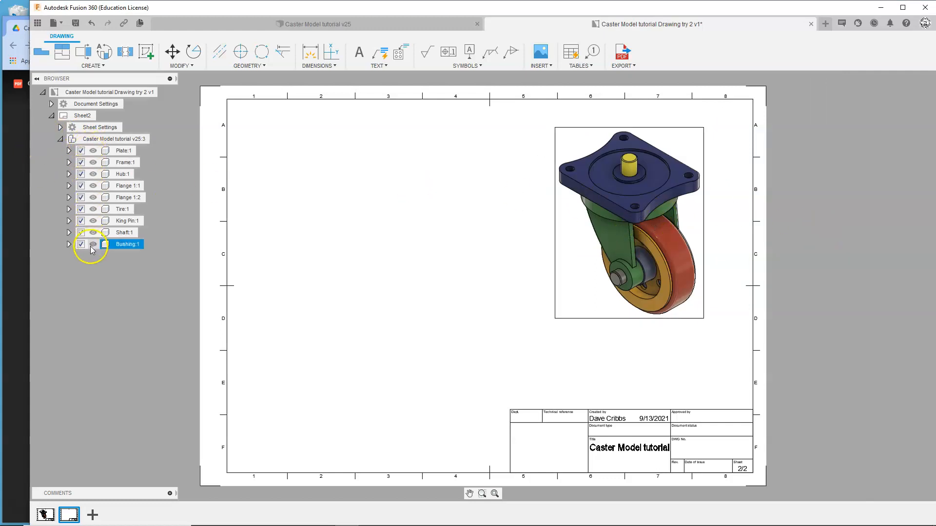
left_click(179, 225)
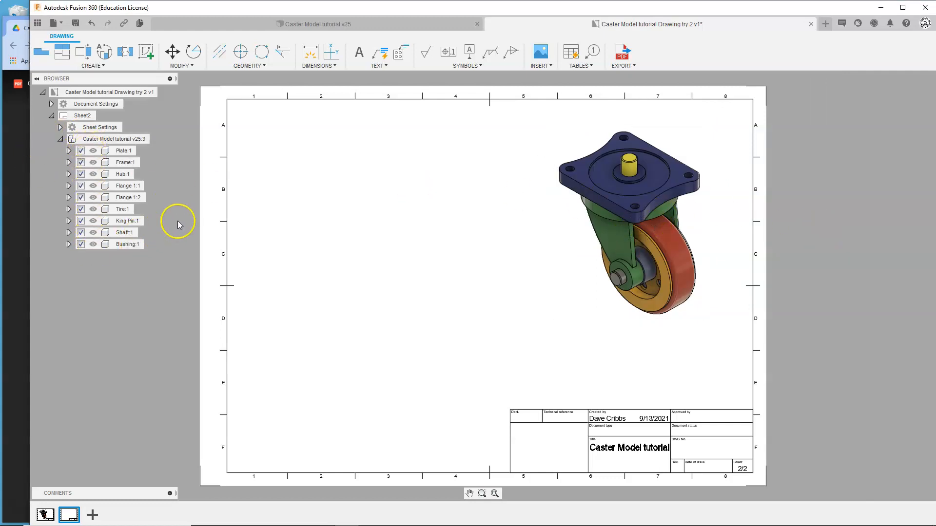
left_click(82, 245)
left_click(81, 233)
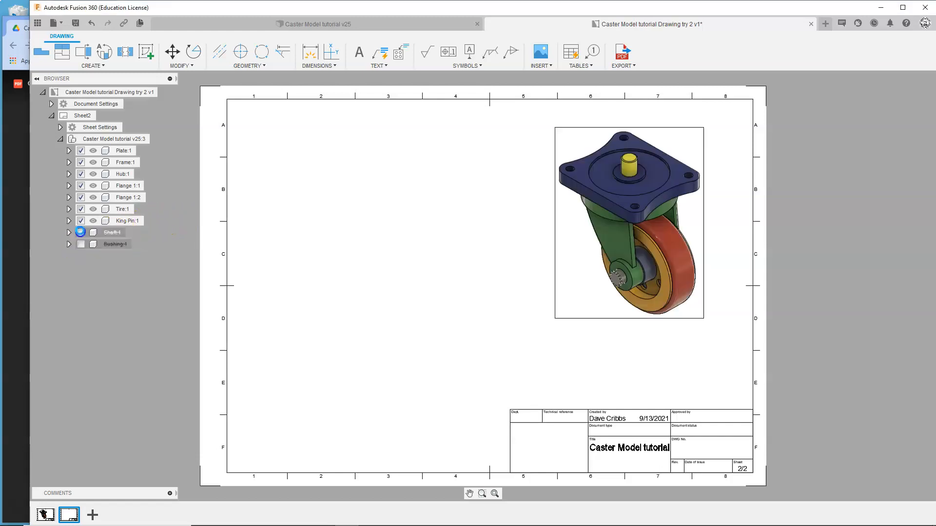
left_click(81, 222)
left_click(81, 209)
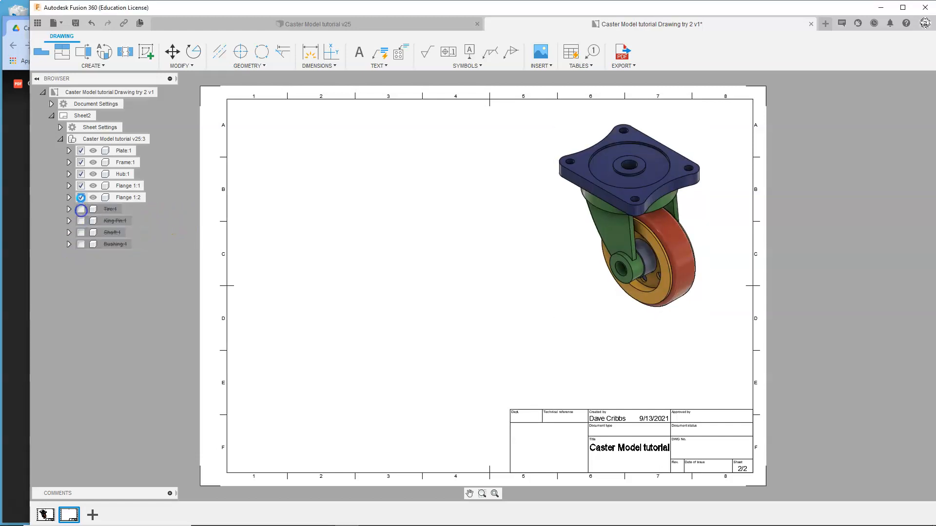
left_click(80, 186)
left_click(81, 197)
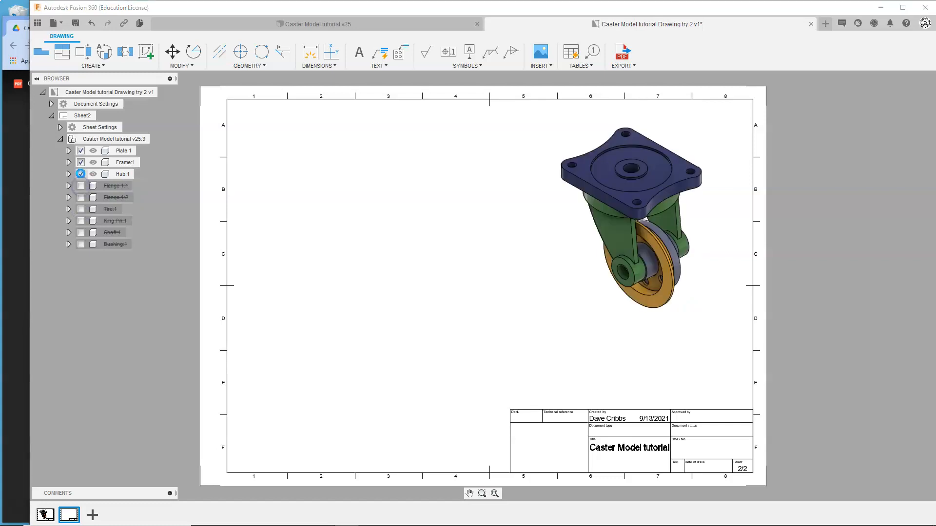
left_click(80, 174)
left_click(81, 162)
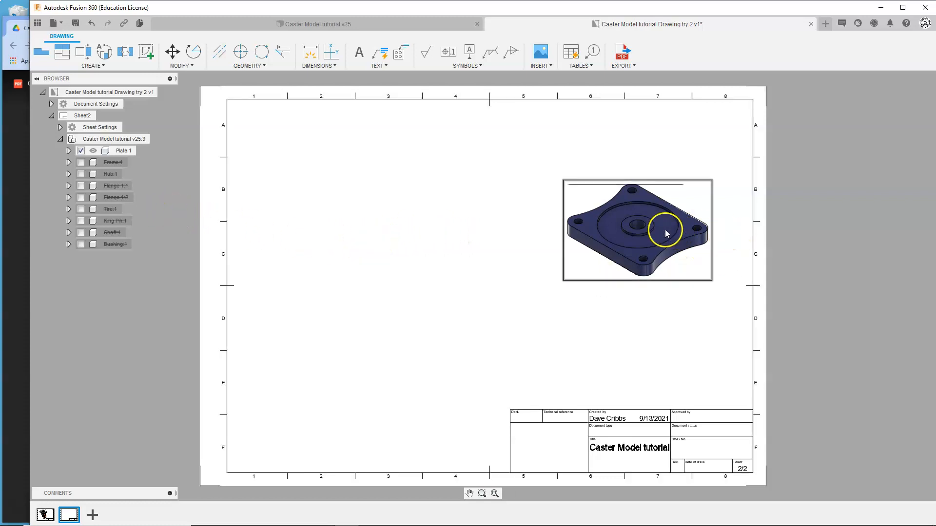
left_click(404, 231)
scroll(632, 192, "up", 5)
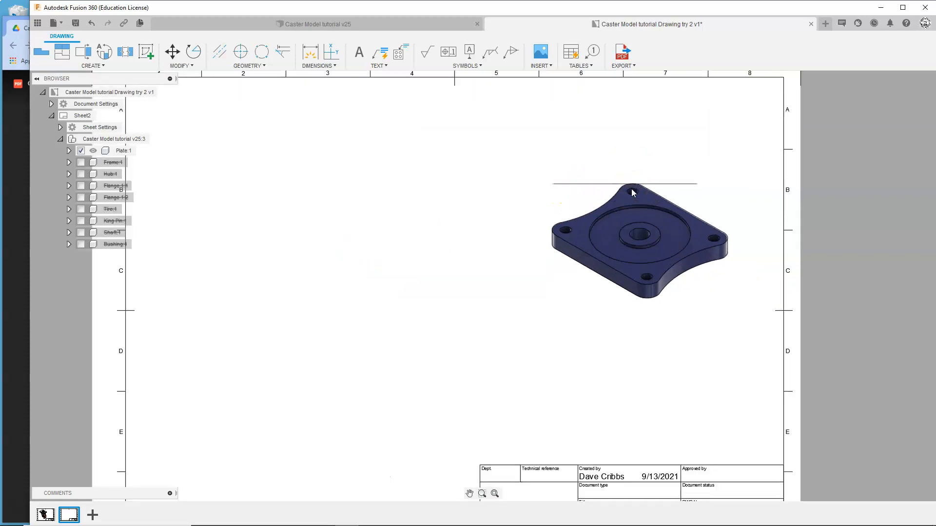
scroll(647, 177, "down", 5)
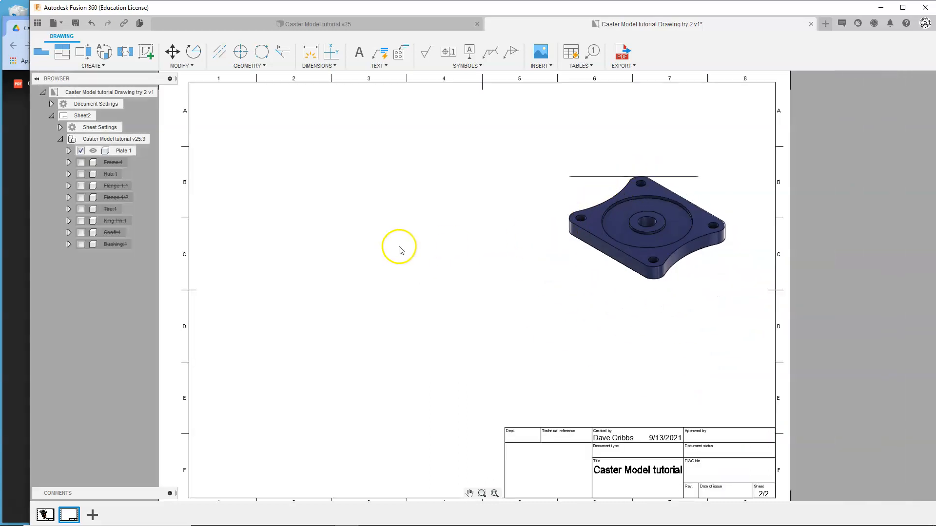
left_click(334, 240)
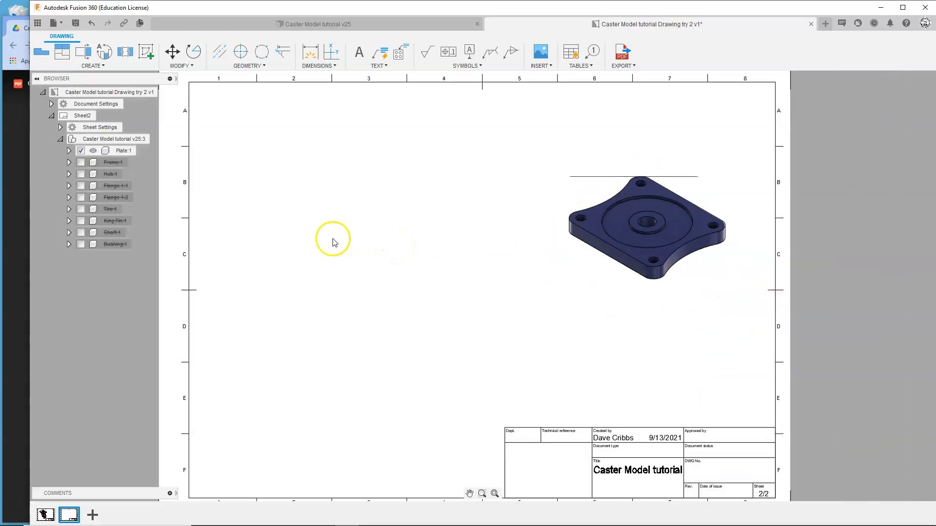
scroll(333, 239, "down", 3)
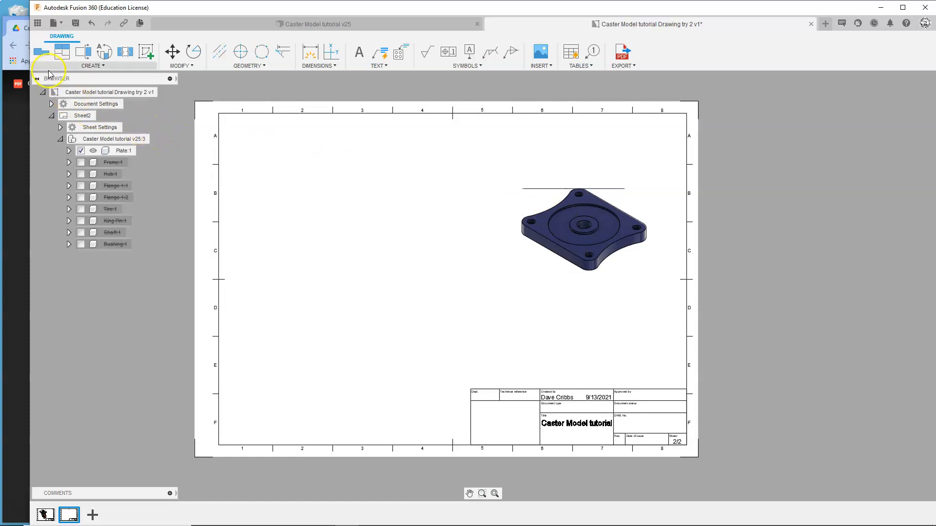
Following the reference PDF's plate sheet, place a Top base view with visible and hidden edges at 2:3 scale in Sheet2's upper-left area
left_click(44, 55)
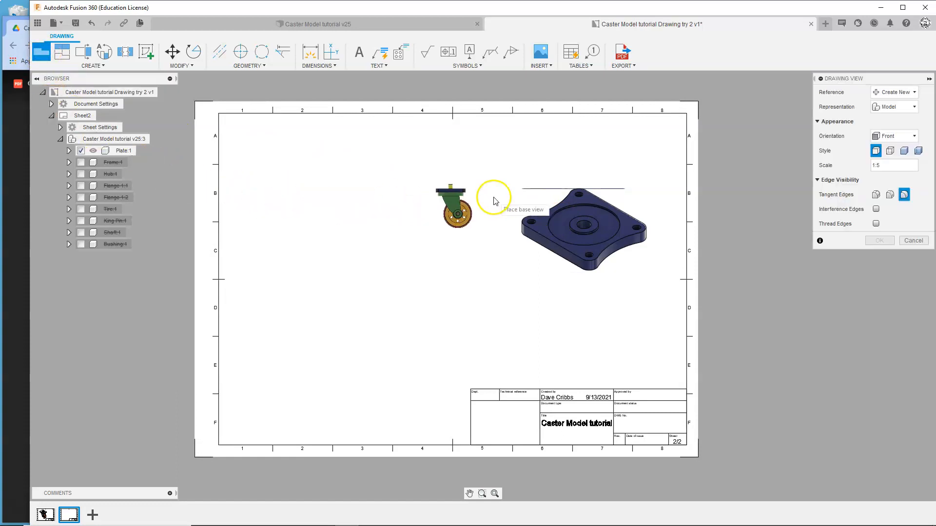
left_click(910, 137)
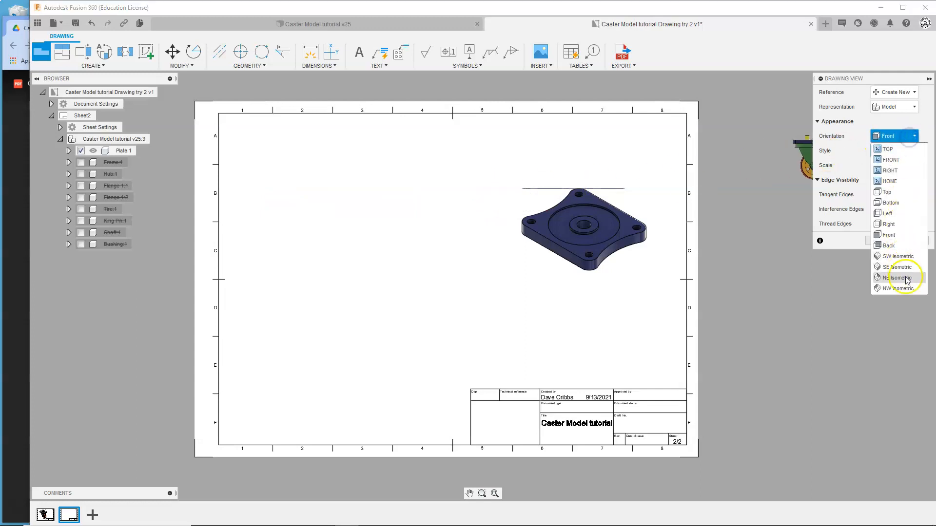
left_click(888, 193)
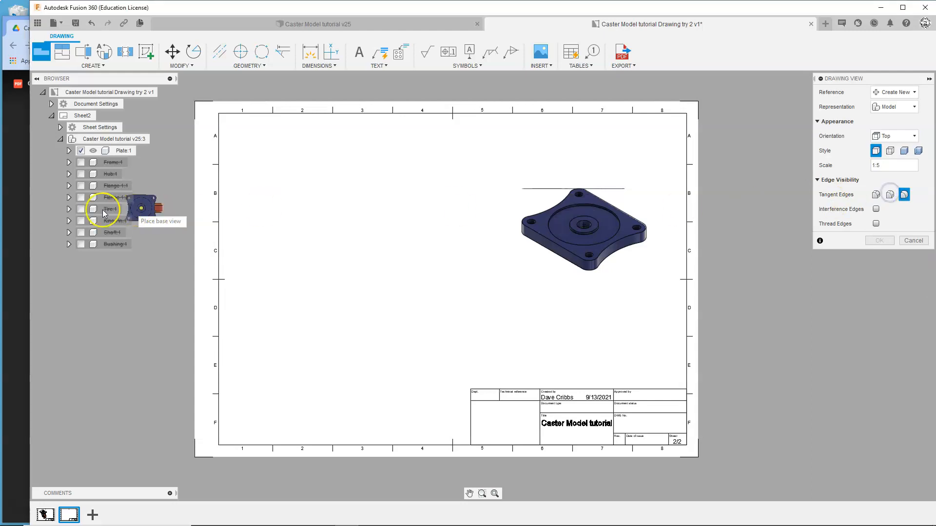
left_click(6, 219)
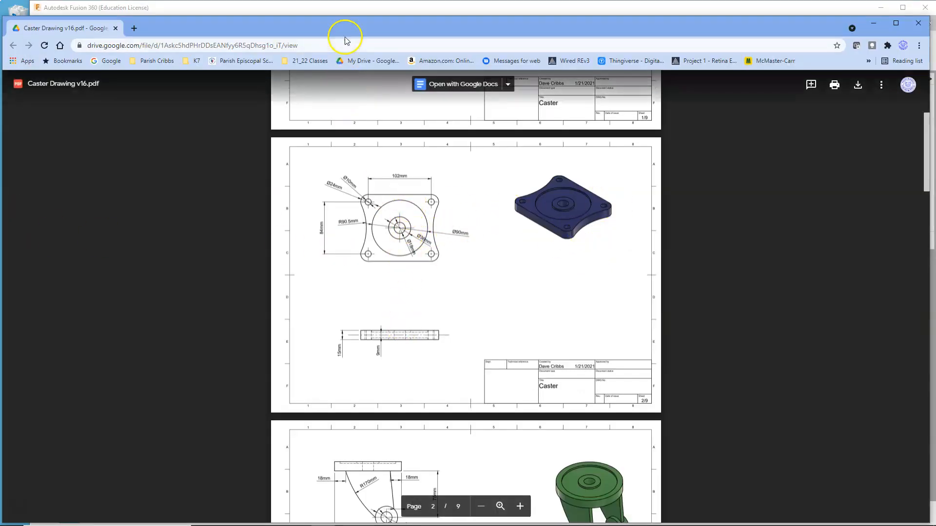
left_click(345, 14)
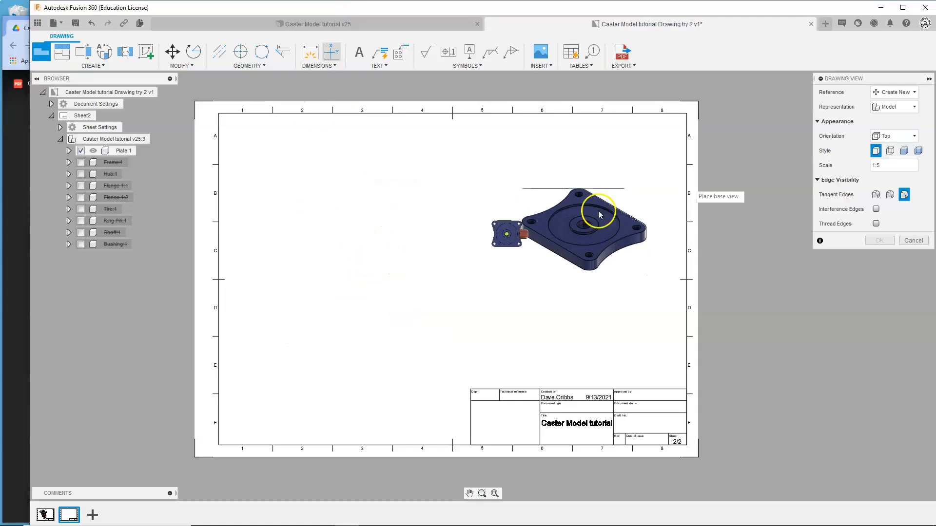
left_click(923, 166)
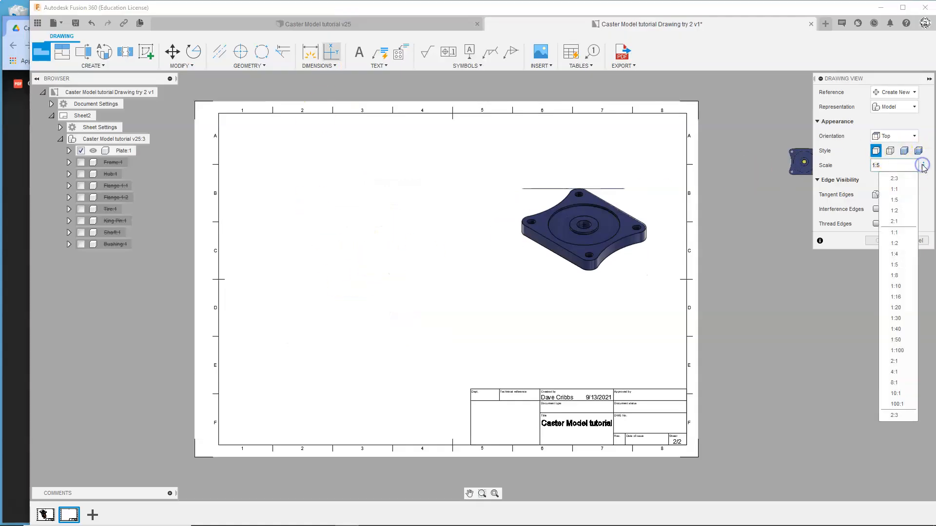
left_click(895, 178)
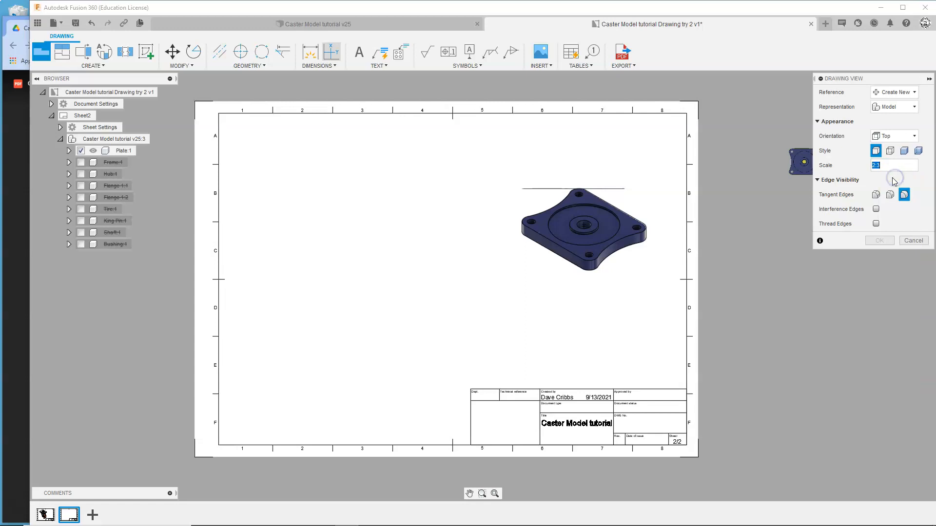
left_click(890, 152)
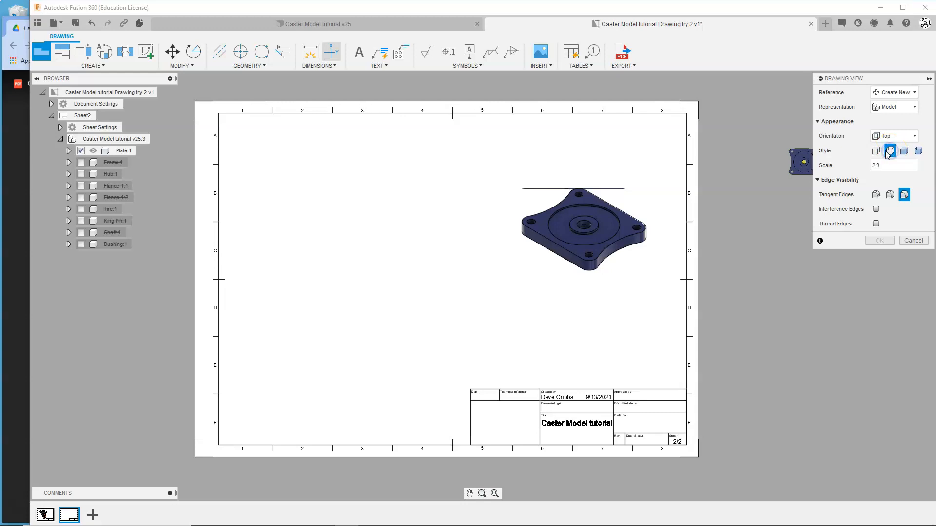
left_click(351, 209)
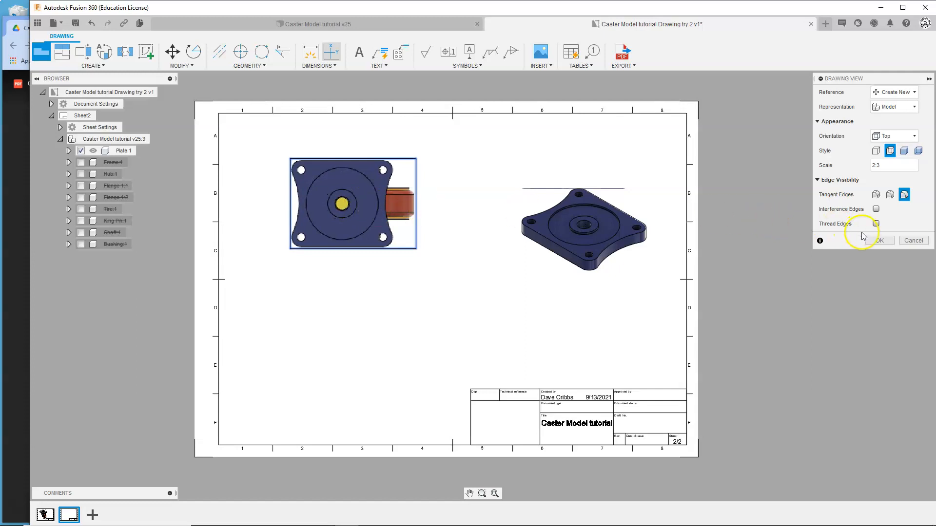
left_click(879, 240)
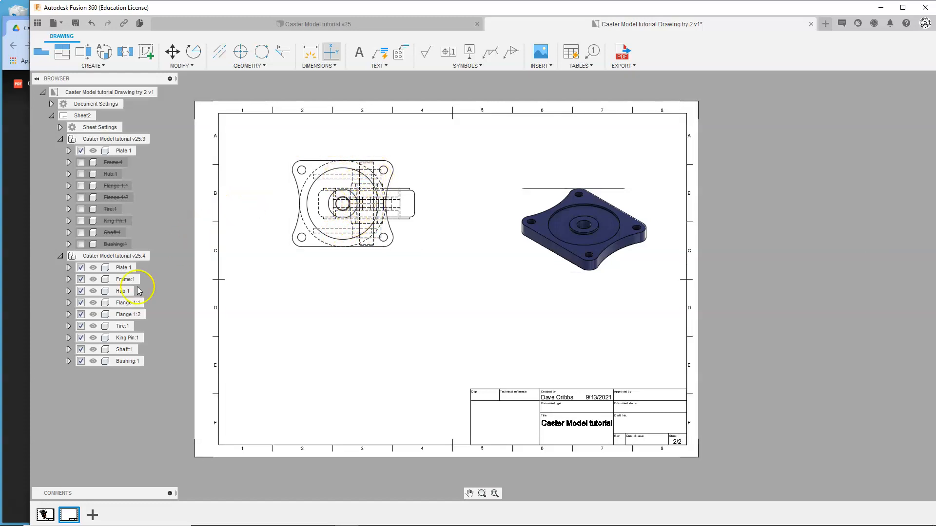
Suppress the Frame, Hub, both Flanges, Tire, King Pin, Shaft and Bushing in Sheet2's top view, leaving only the Plate
left_click(81, 279)
left_click(81, 291)
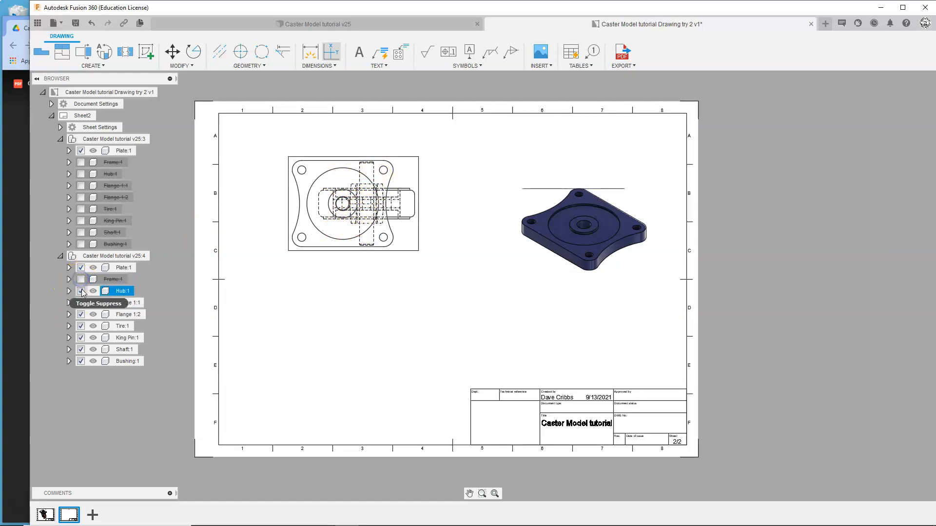
left_click(81, 302)
left_click(81, 314)
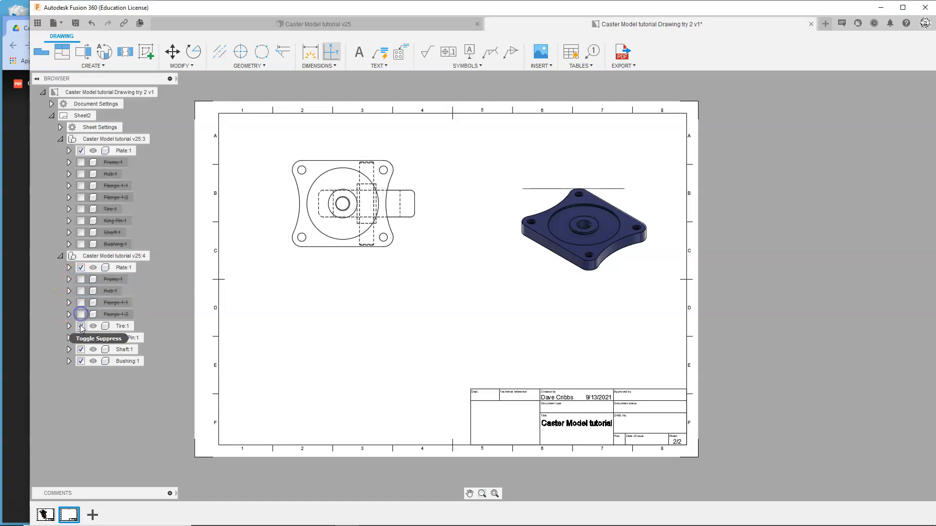
left_click(80, 326)
left_click(81, 338)
left_click(81, 349)
left_click(81, 362)
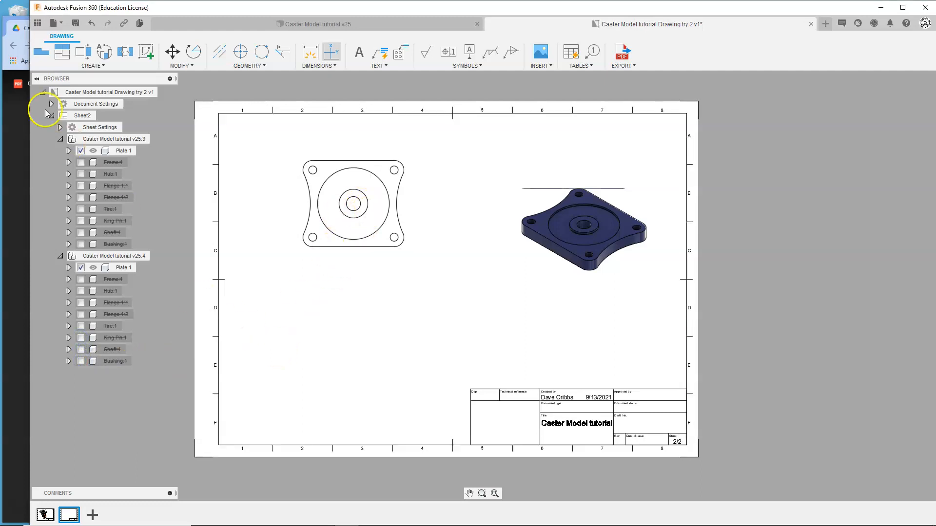
Create a projected view of the plate from its top view and place it directly below that view
left_click(64, 56)
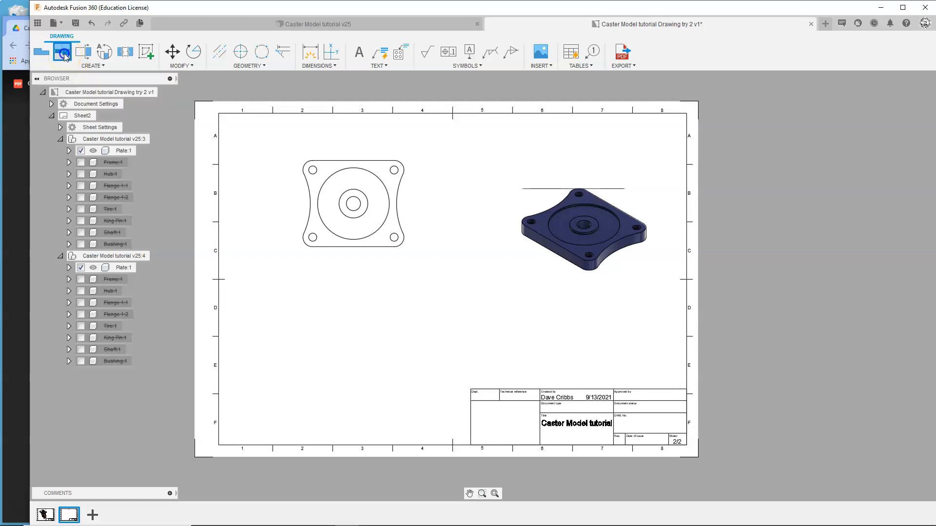
left_click(353, 207)
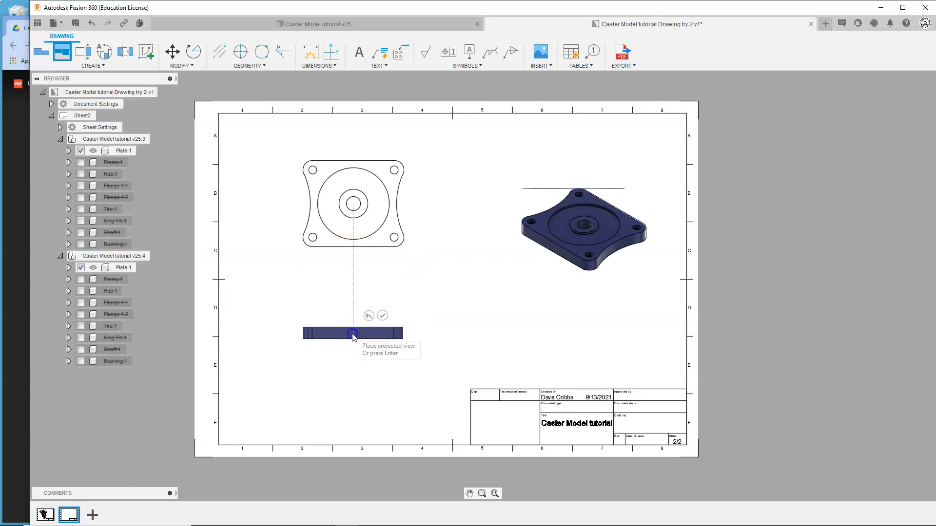
left_click(382, 316)
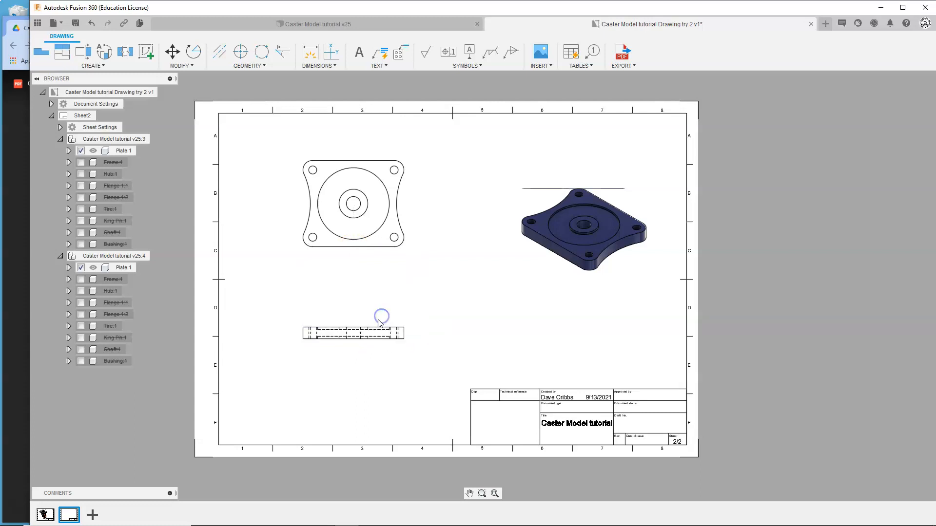
scroll(379, 322, "up", 3)
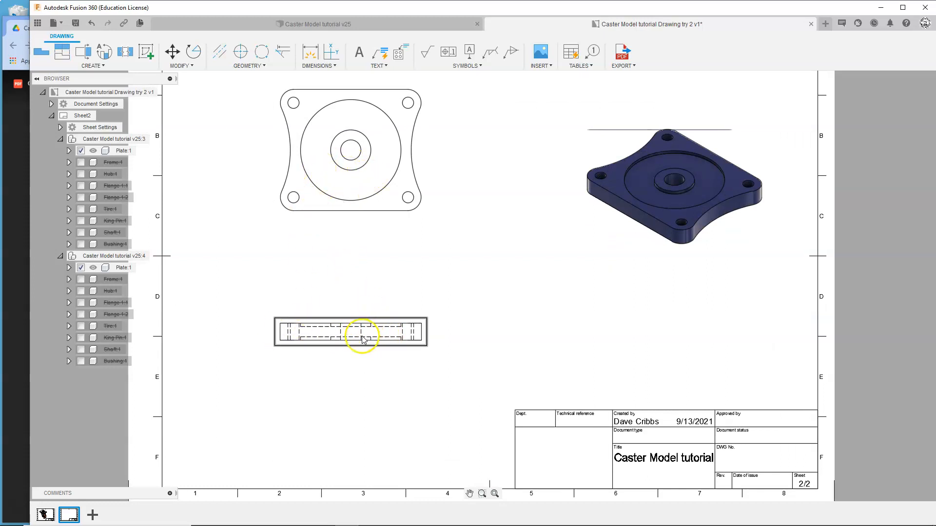
scroll(362, 340, "down", 3)
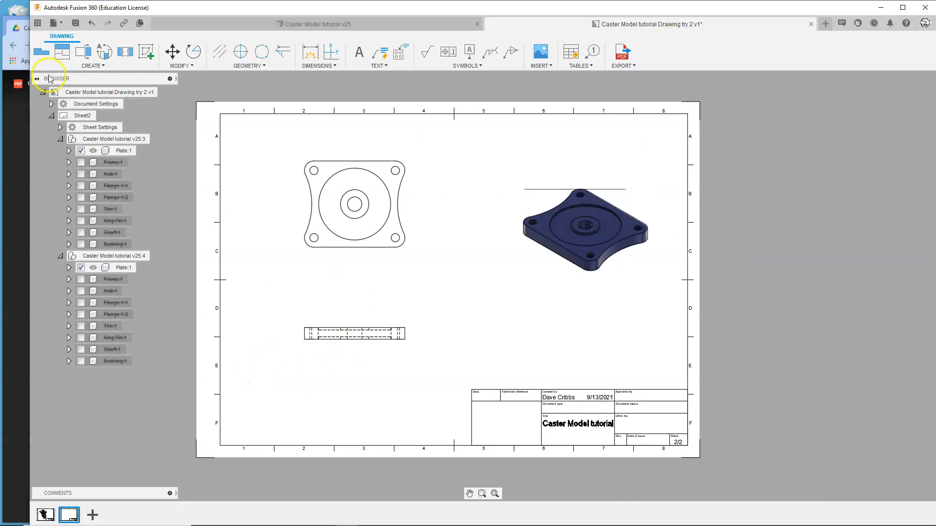
Check the enlarged plate page of Caster Drawing v16.pdf in the browser, and in Fusion 360 dimension the horizontal spacing of the plate's upper holes
left_click(16, 130)
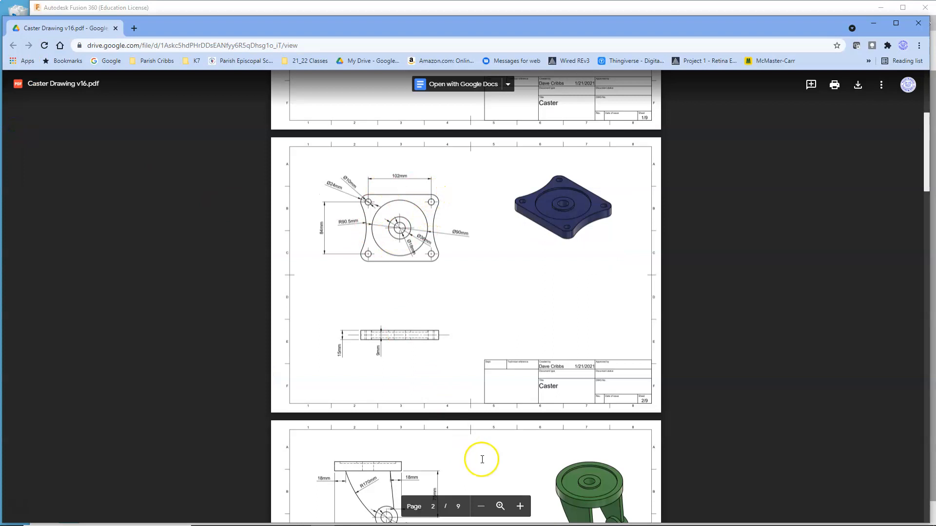
left_click(521, 507)
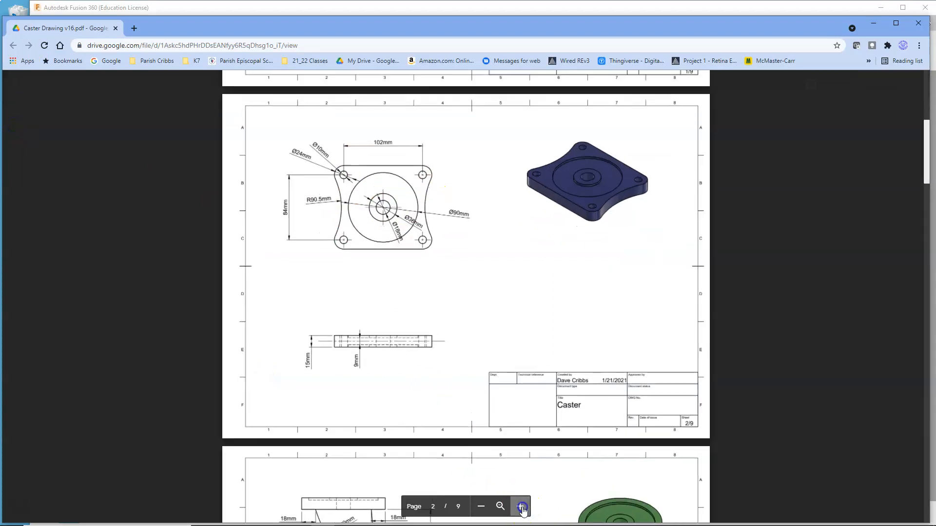
scroll(426, 324, "up", 1)
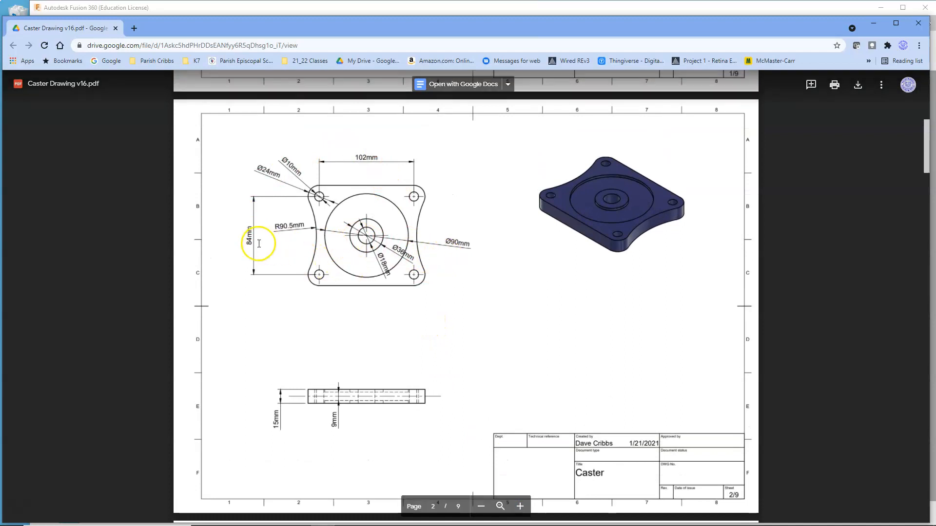
left_click(215, 9)
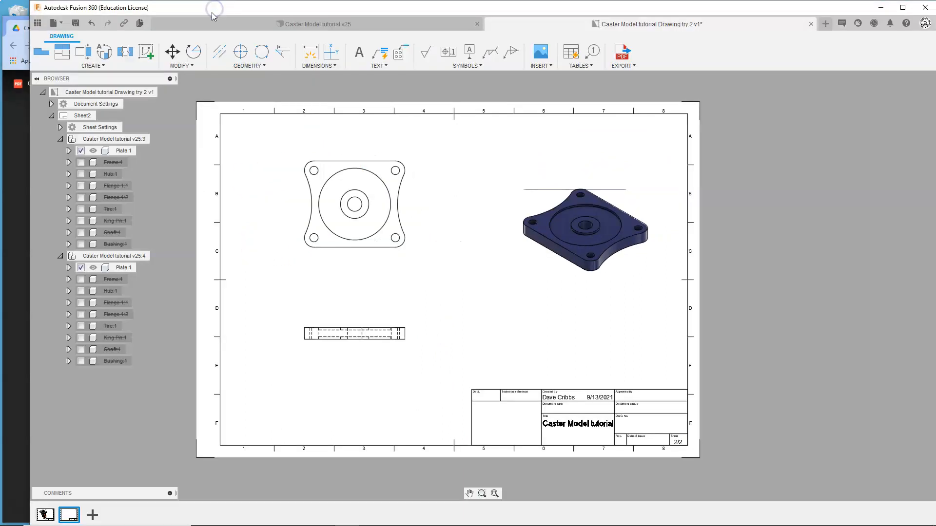
left_click(310, 51)
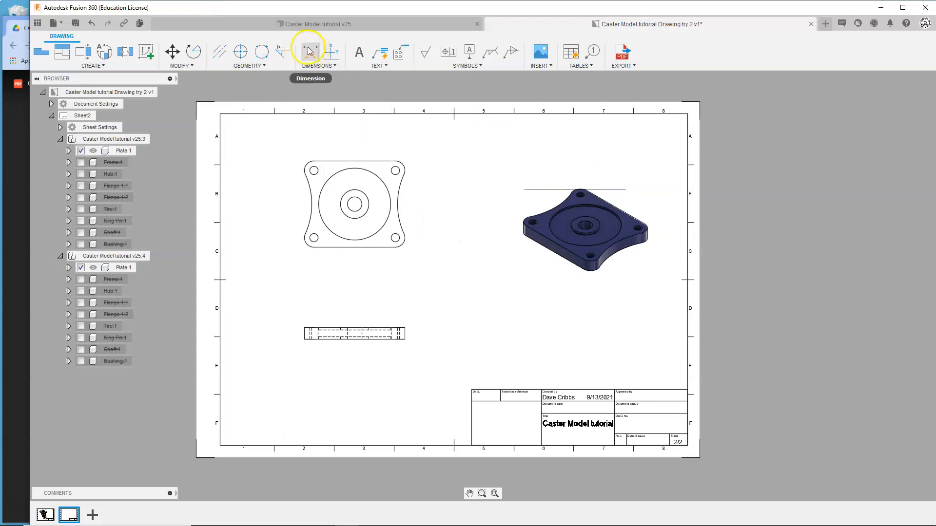
left_click(310, 56)
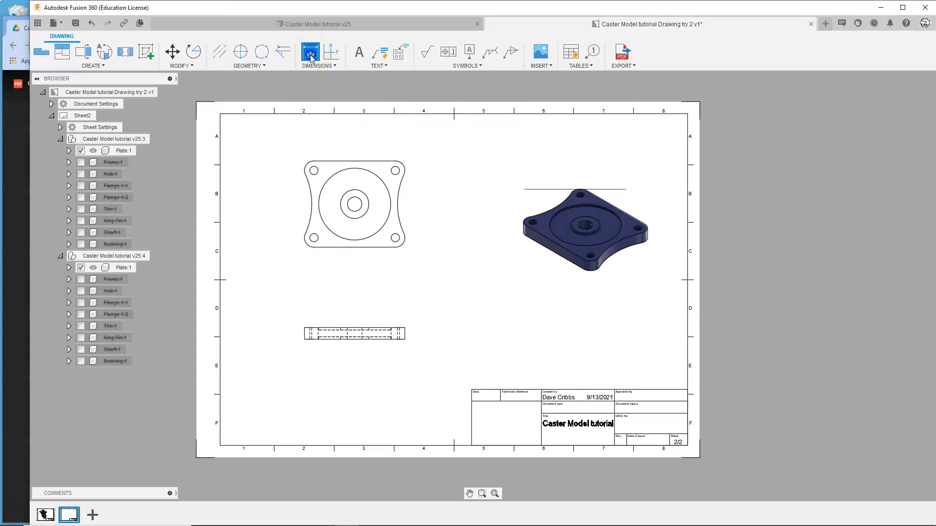
scroll(335, 169, "up", 3)
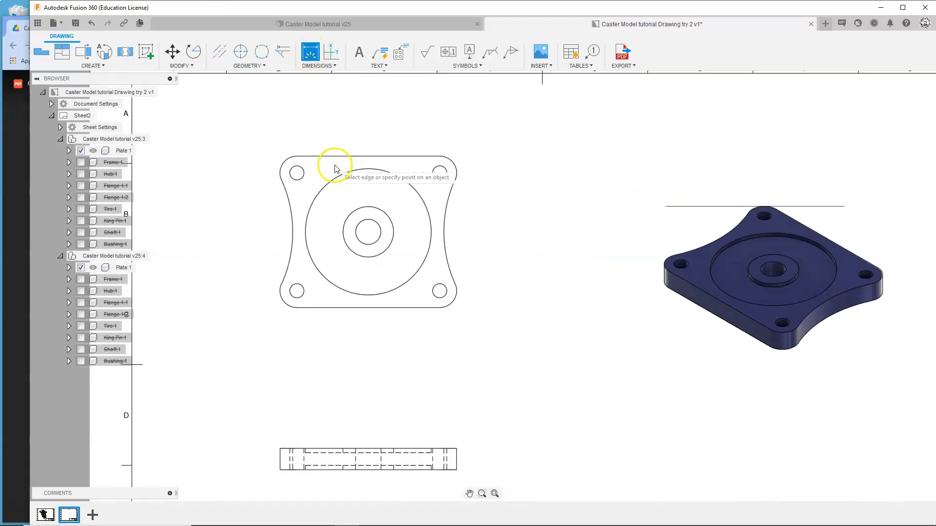
left_click(292, 176)
left_click(452, 175)
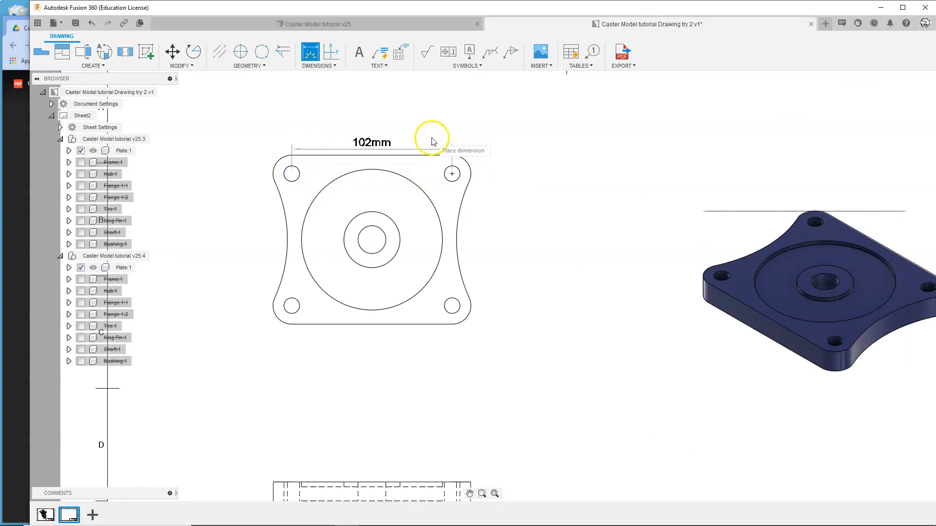
scroll(394, 109, "down", 3)
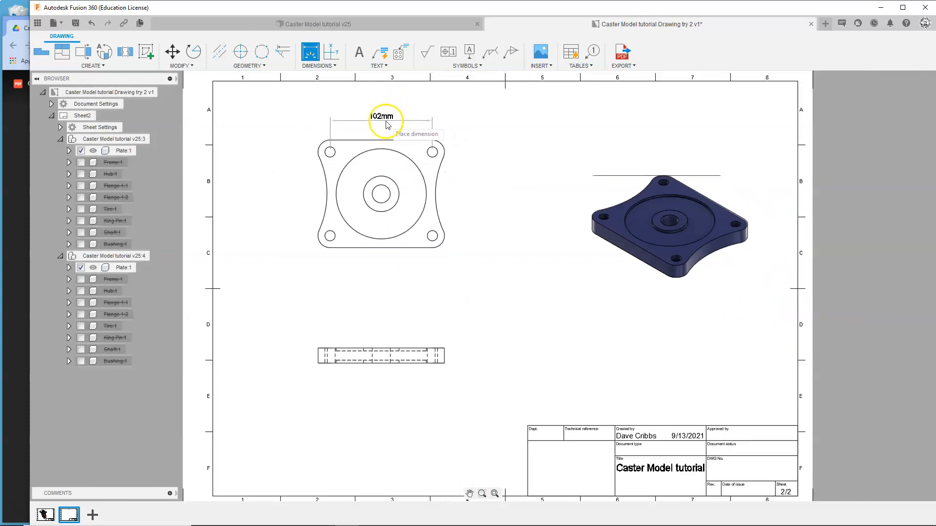
left_click(387, 113)
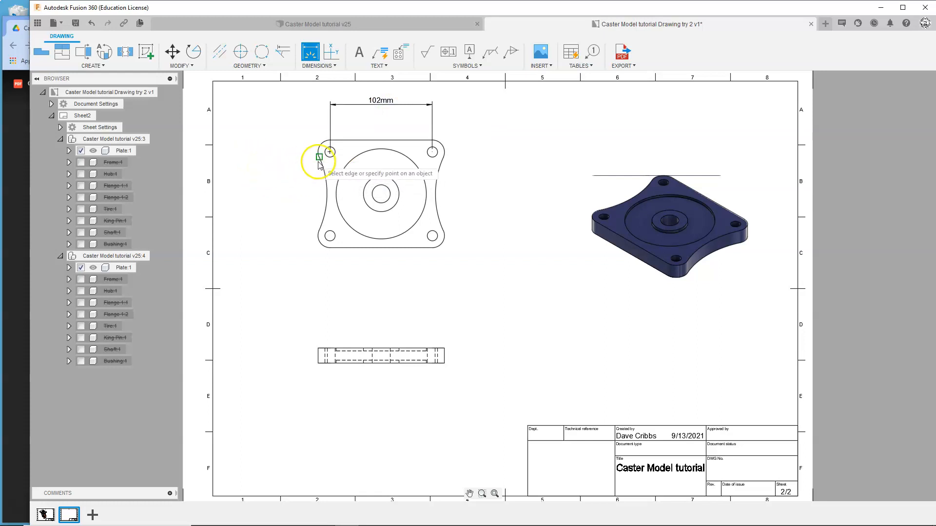
Dimension the vertical spacing between the centers of the plate's two left holes, placing it left of the top view
left_click(330, 152)
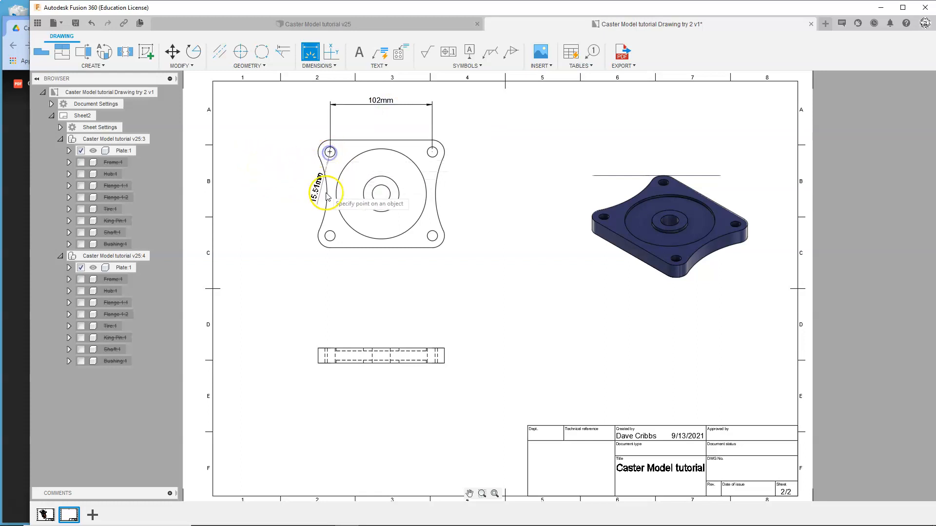
left_click(330, 236)
left_click_drag(330, 239, 253, 191)
left_click(253, 191)
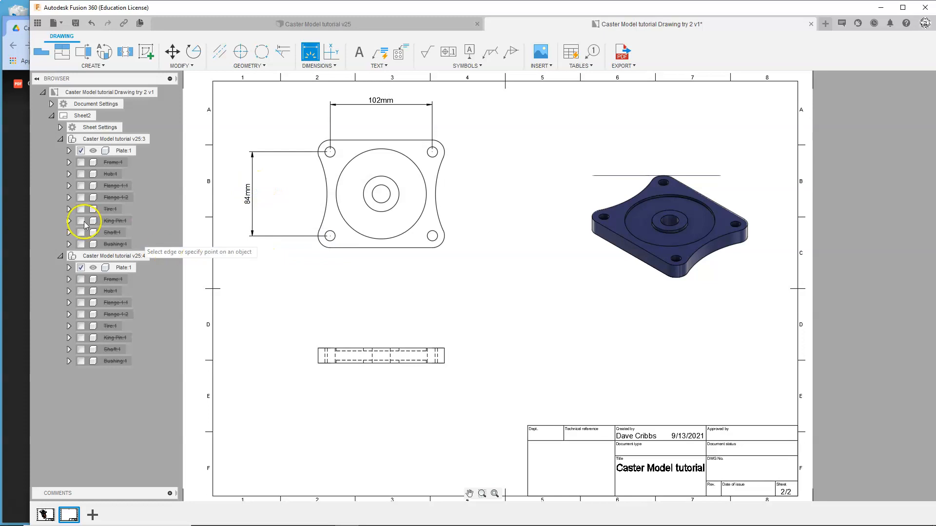
Consult the reference PDF and add center marks to the central hole and all four corner holes of the plate in Fusion 360
left_click(16, 177)
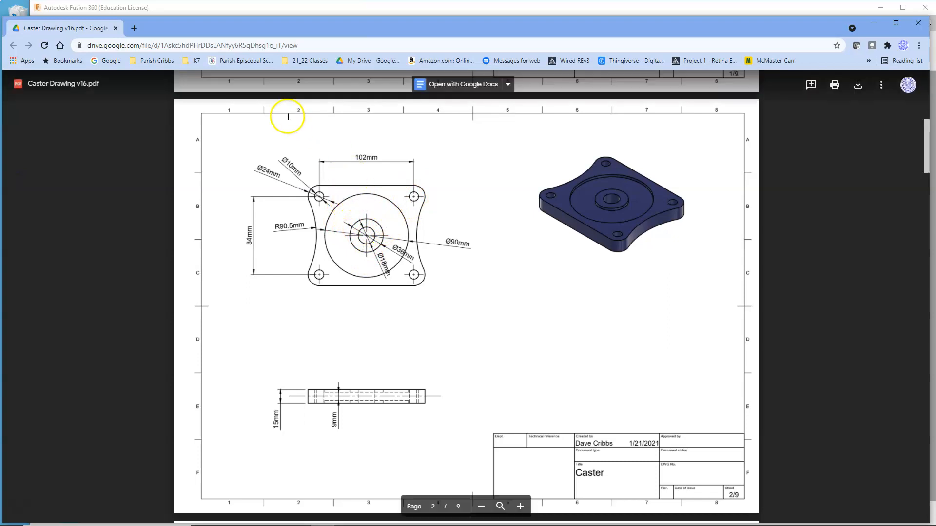
left_click(230, 10)
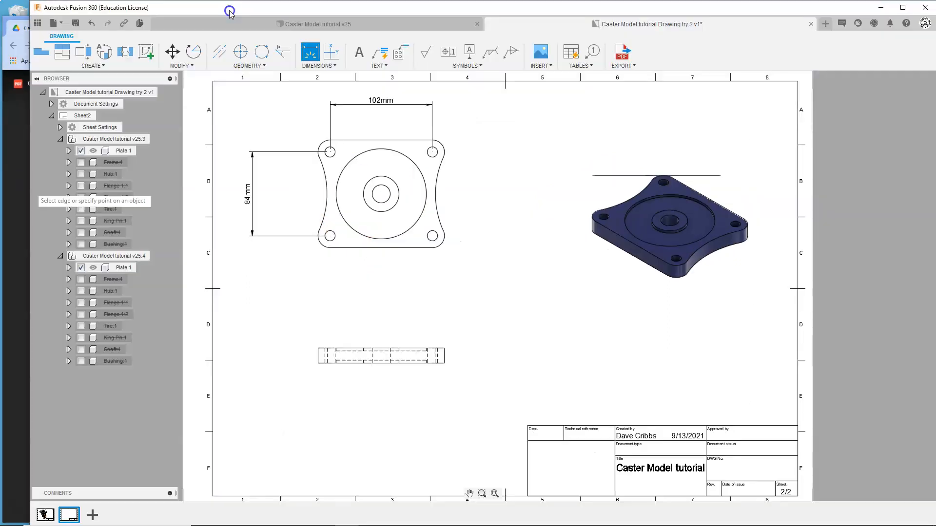
left_click(241, 52)
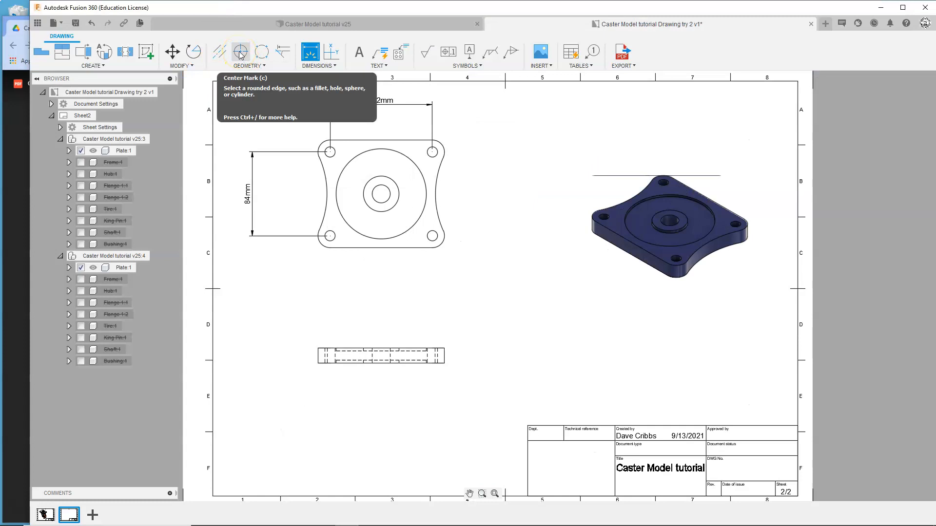
left_click(242, 53)
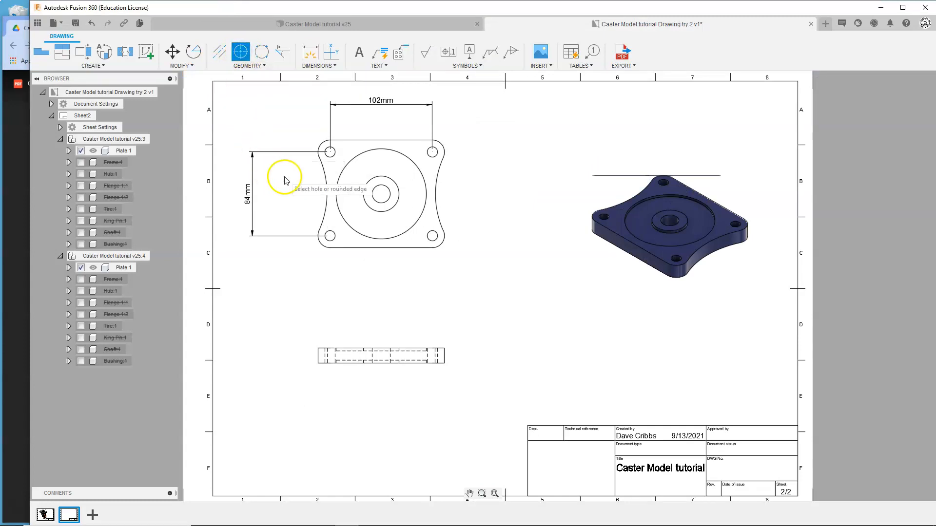
left_click(373, 195)
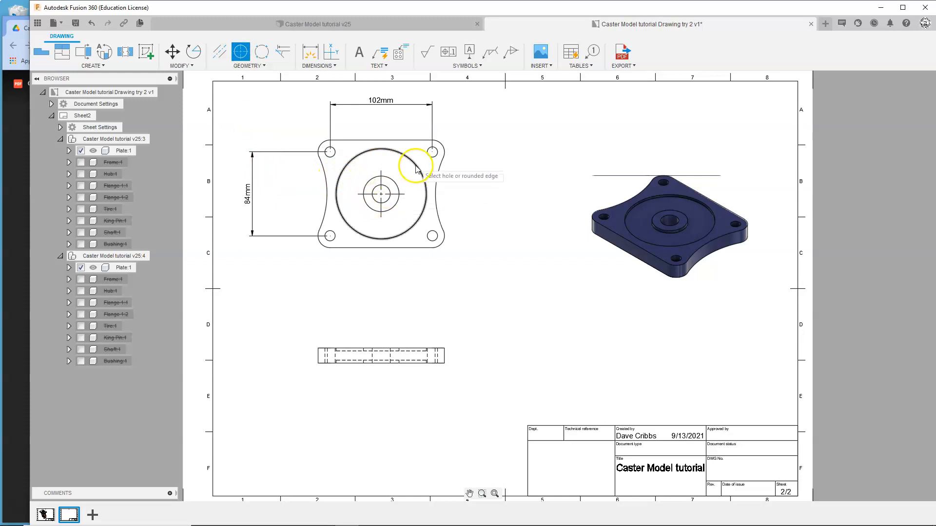
left_click(432, 152)
left_click(330, 153)
left_click(330, 236)
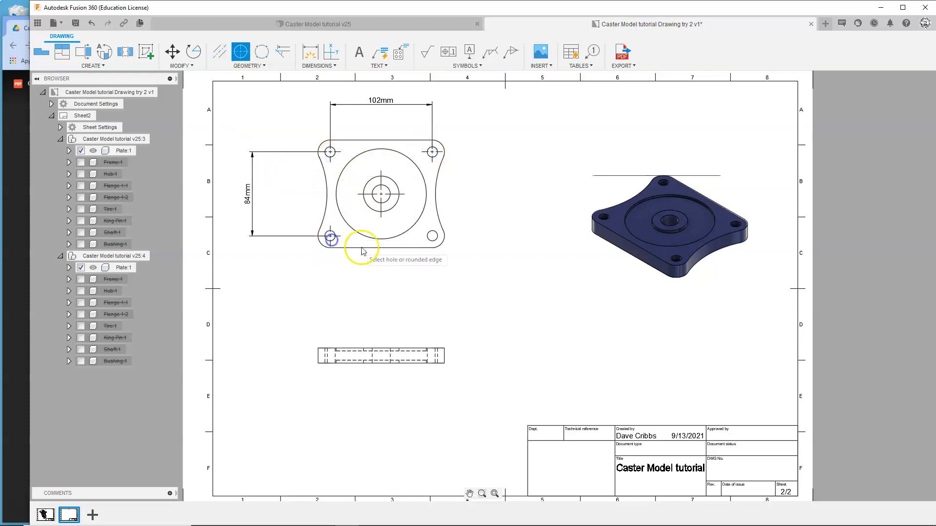
left_click(429, 241)
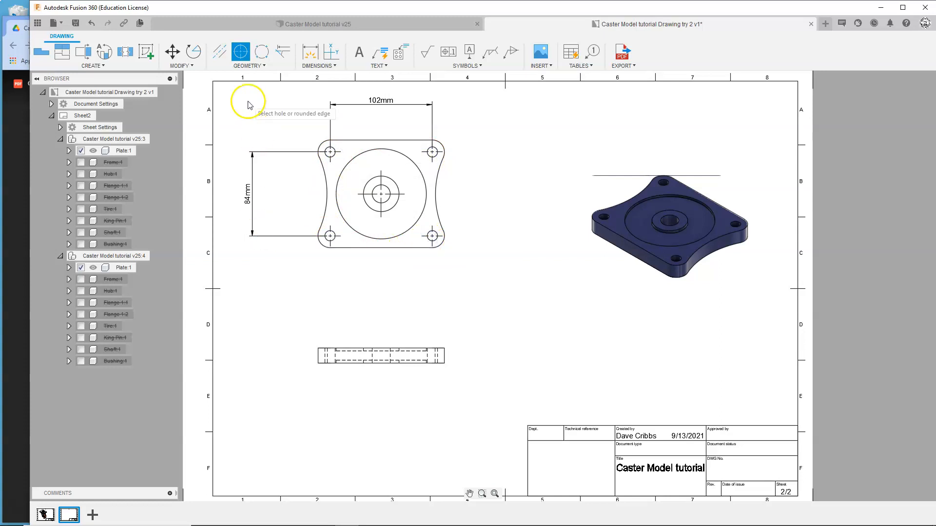
Check the corner callouts in the reference PDF and dimension the upper-left hole's diameter in Fusion 360, placing it outside the plate's corner
left_click(312, 54)
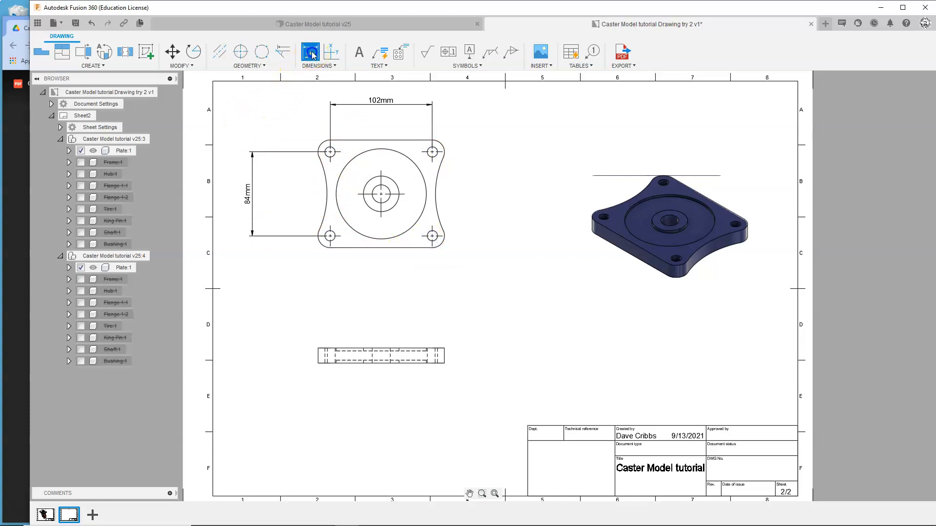
left_click(17, 111)
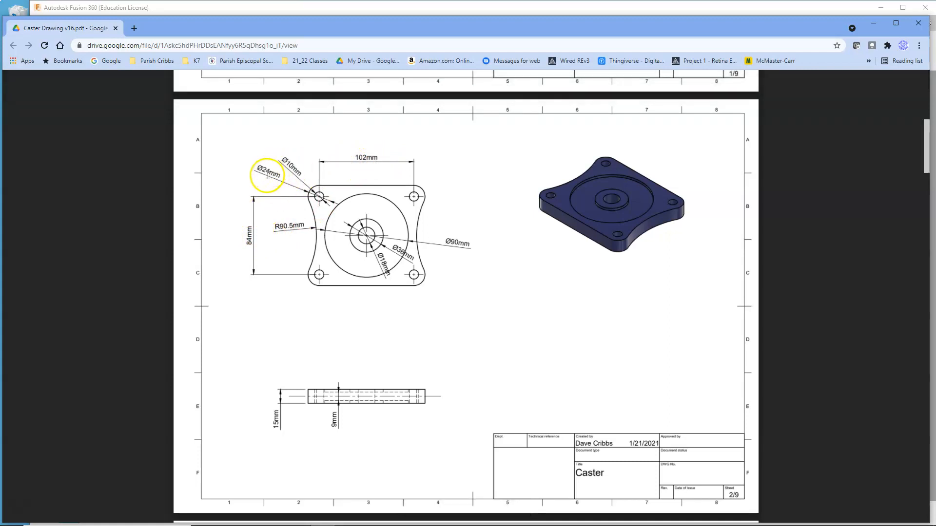
left_click(235, 12)
scroll(300, 181, "down", 2)
scroll(317, 146, "up", 3)
left_click(312, 51)
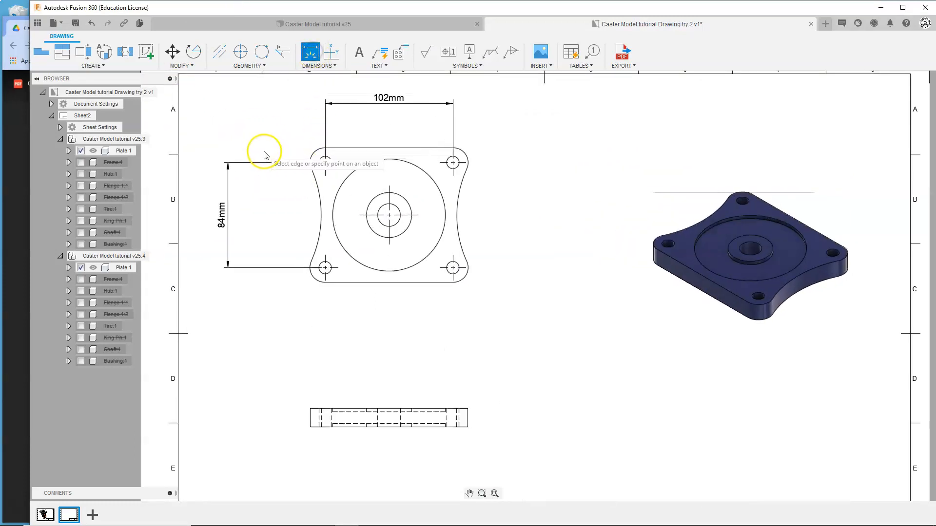
scroll(322, 161, "up", 4)
left_click(319, 155)
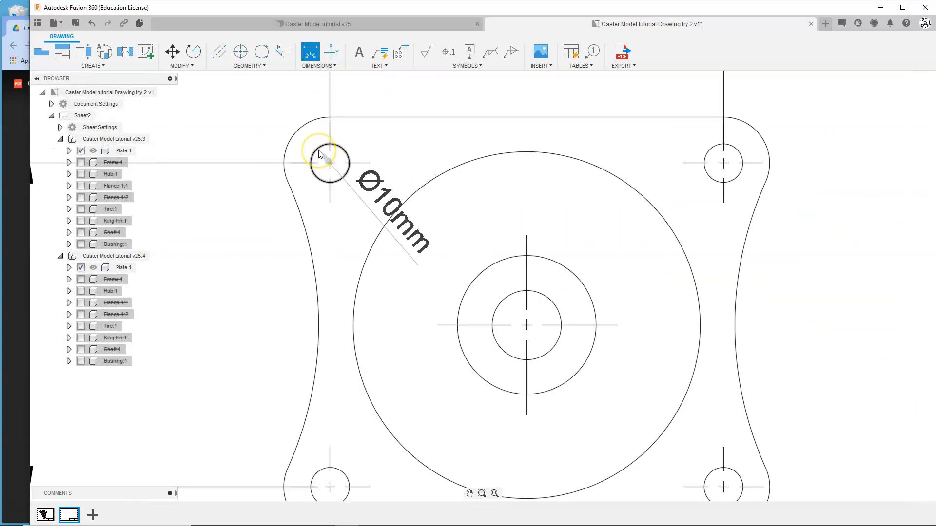
scroll(320, 154, "down", 8)
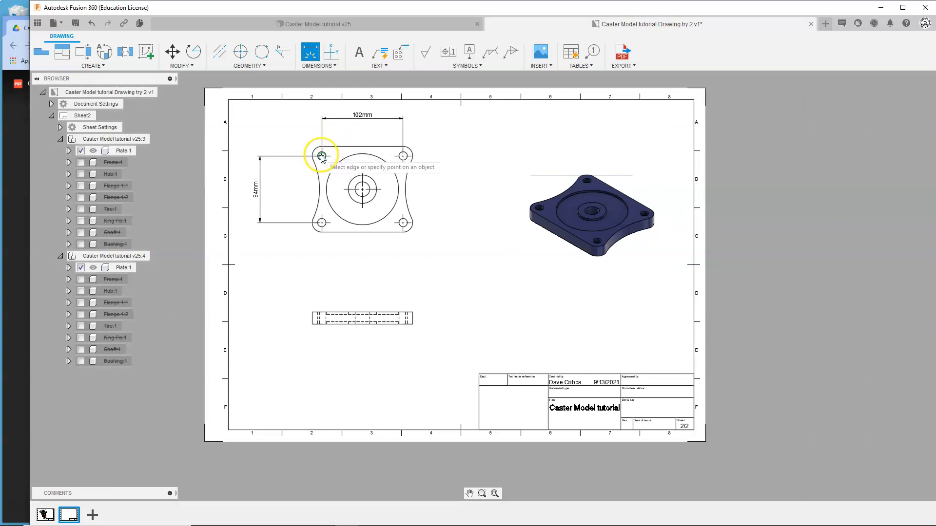
scroll(322, 156, "up", 3)
scroll(321, 158, "up", 2)
left_click(294, 148)
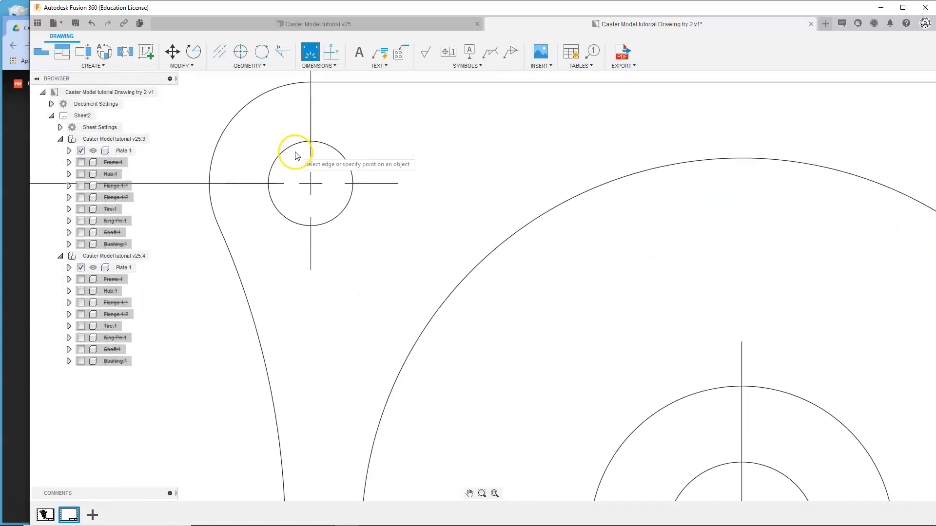
scroll(287, 152, "down", 8)
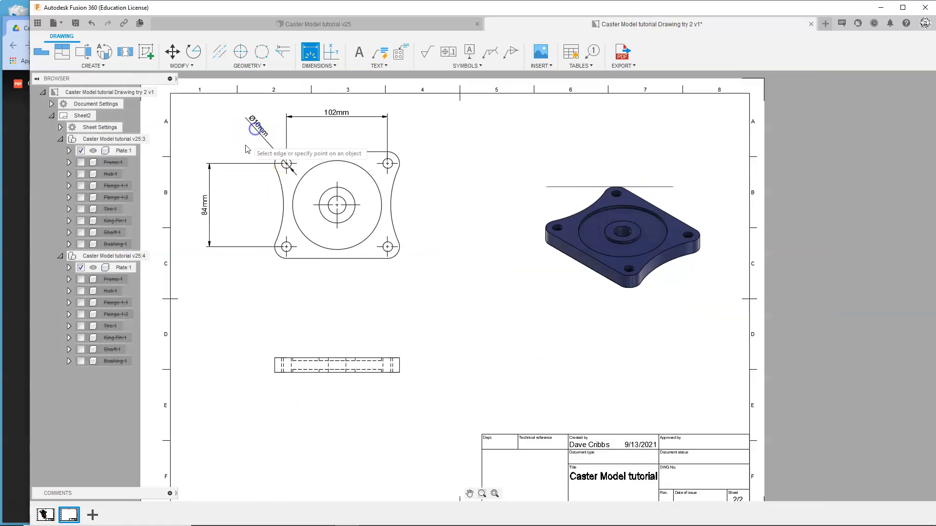
Dimension the plate's upper-left rounded corner as a diameter instead of a radius, placing it outside the corner beside the hole's diameter dimension
left_click(280, 155)
scroll(280, 155, "up", 4)
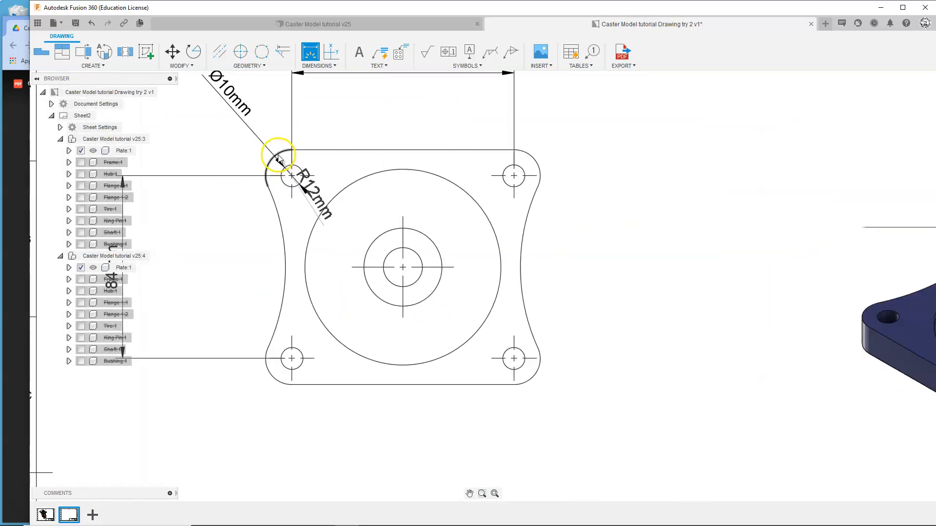
scroll(279, 158, "up", 1)
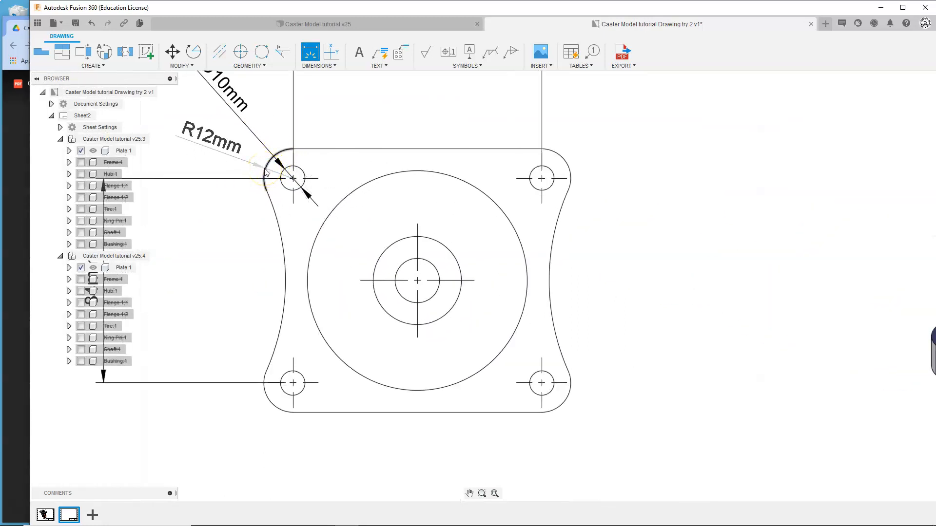
left_click(265, 172)
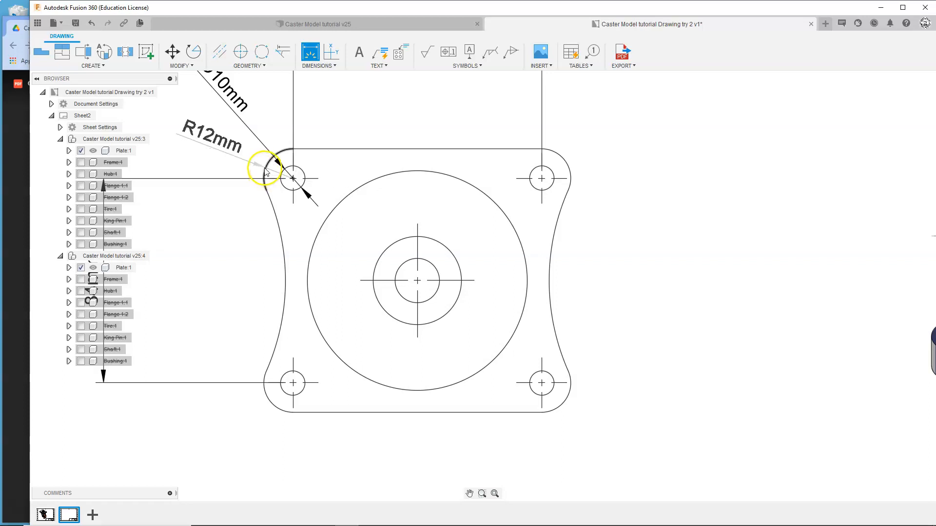
left_click_drag(264, 169, 176, 137)
right_click(177, 137)
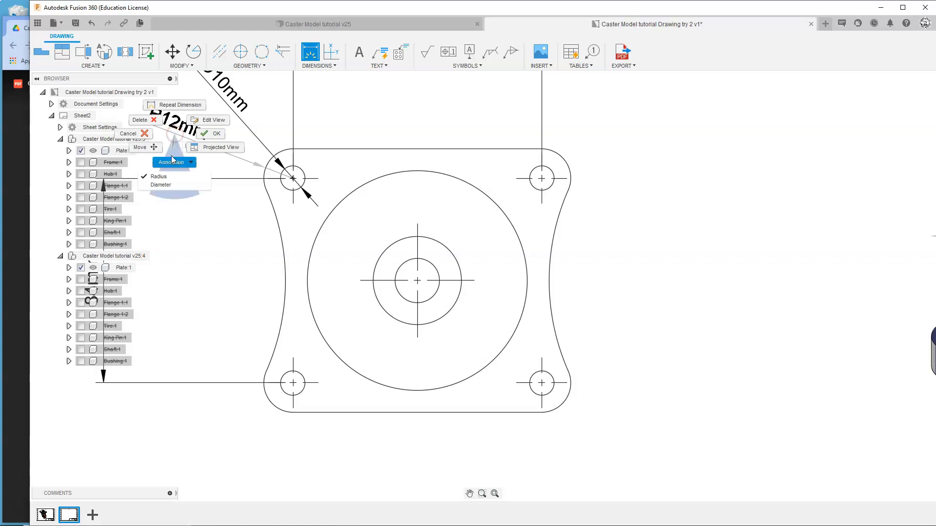
left_click(162, 185)
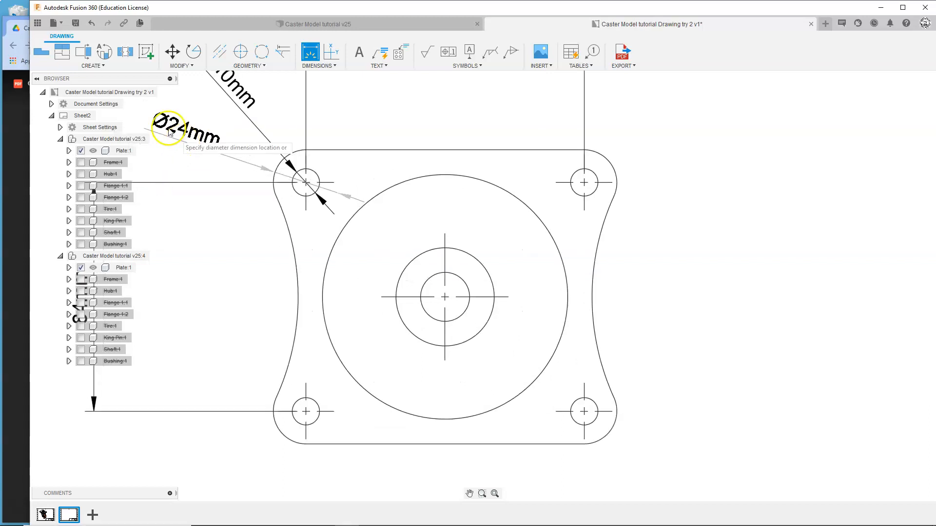
left_click(170, 129)
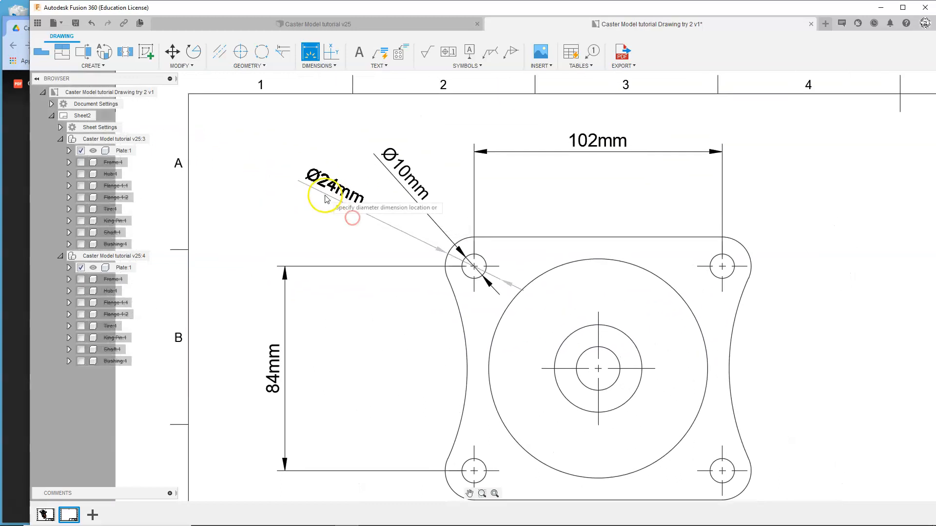
left_click(365, 219)
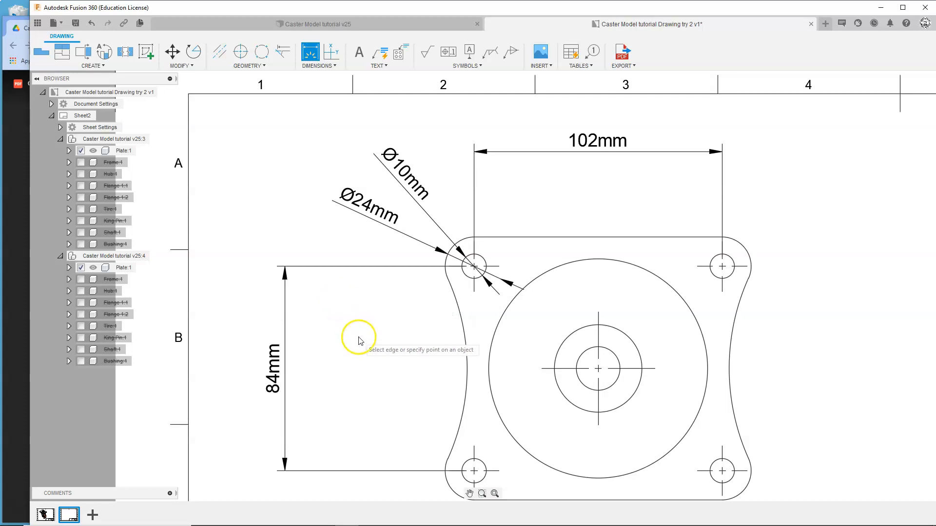
Dimension the plate's concave left edge as a radius, placing the text between the edge and the vertical hole-spacing dimension
left_click(463, 350)
left_click(466, 353)
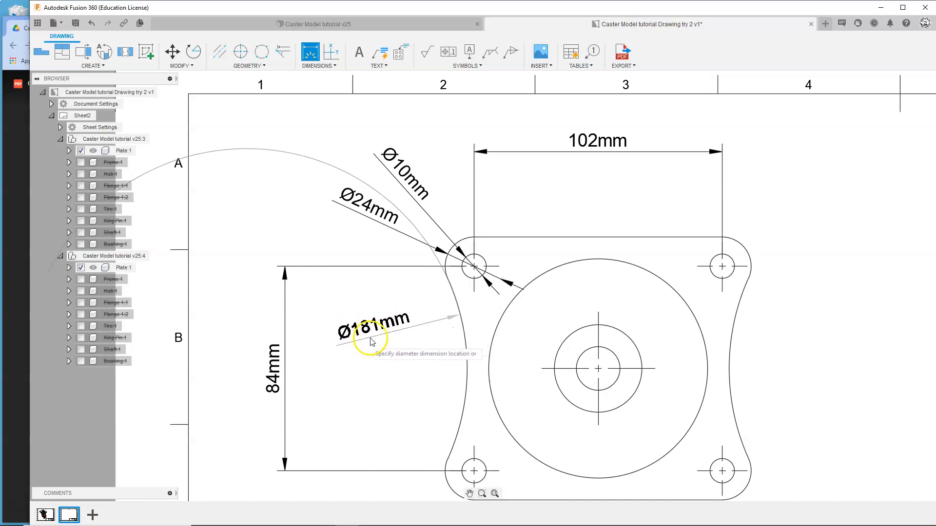
right_click(373, 333)
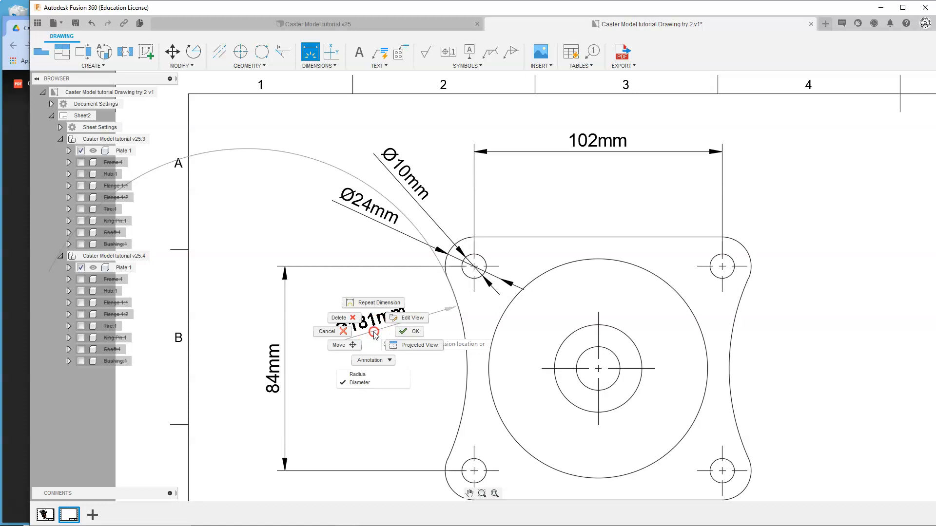
left_click(357, 375)
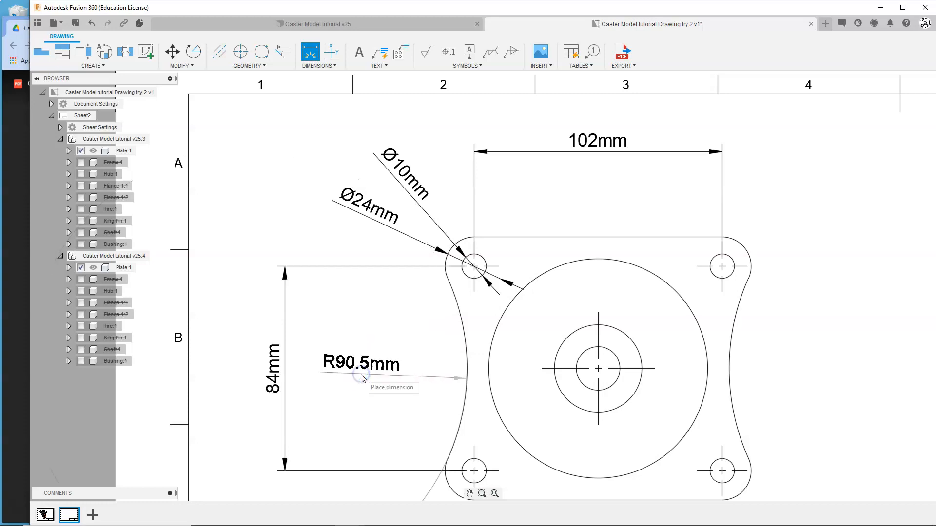
left_click(384, 336)
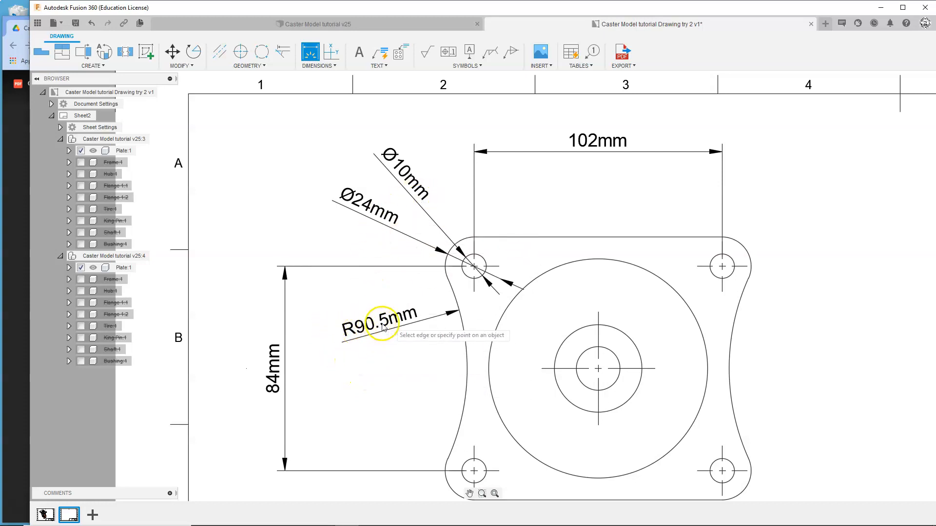
scroll(357, 333, "down", 4)
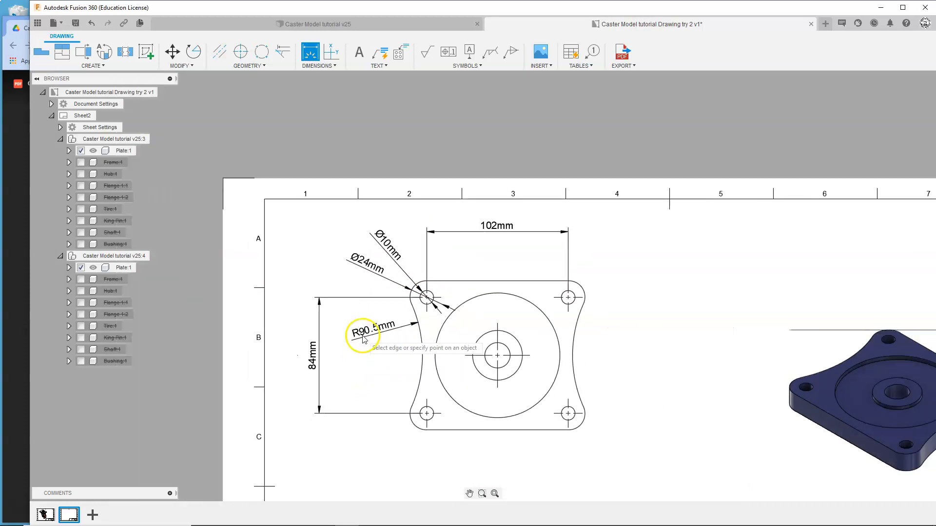
Check the reference PDF in the browser, and in Fusion 360 dimension the diameters of the plate's three concentric circles, placing them right of the plate
left_click(12, 301)
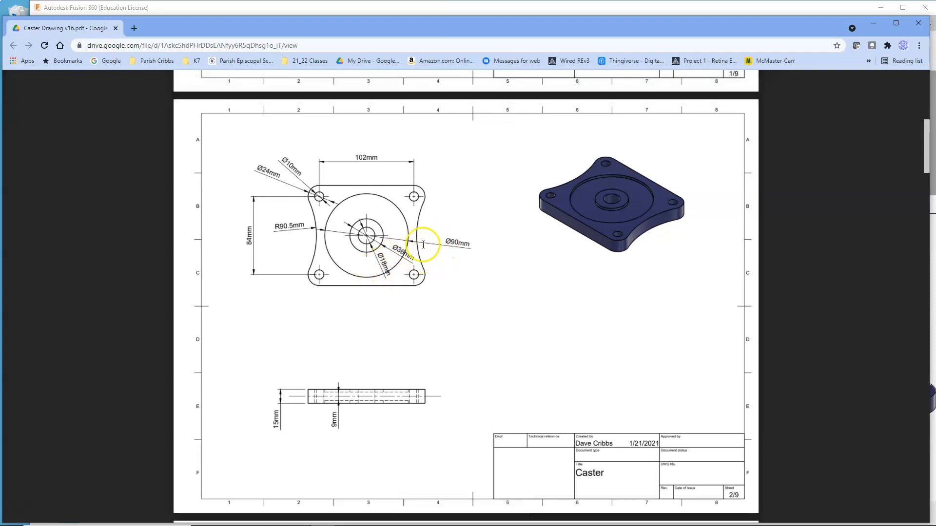
left_click(284, 8)
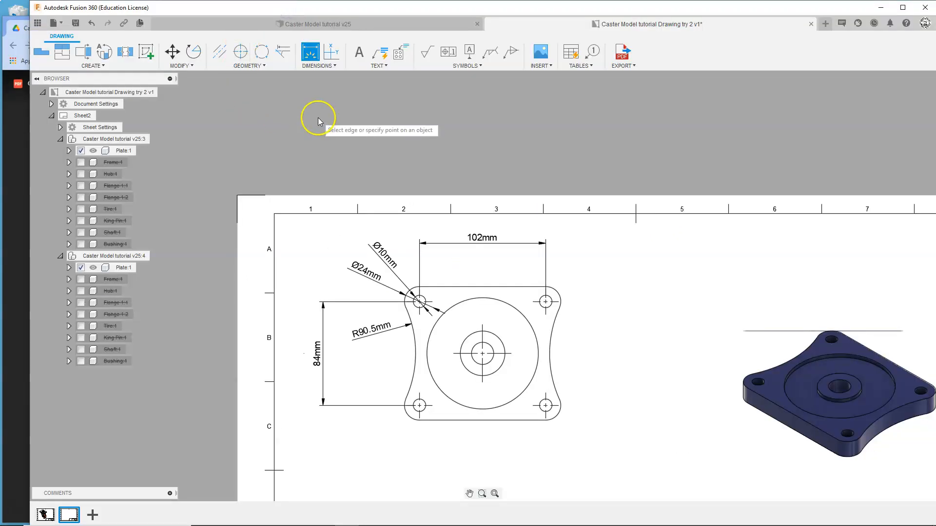
left_click(310, 55)
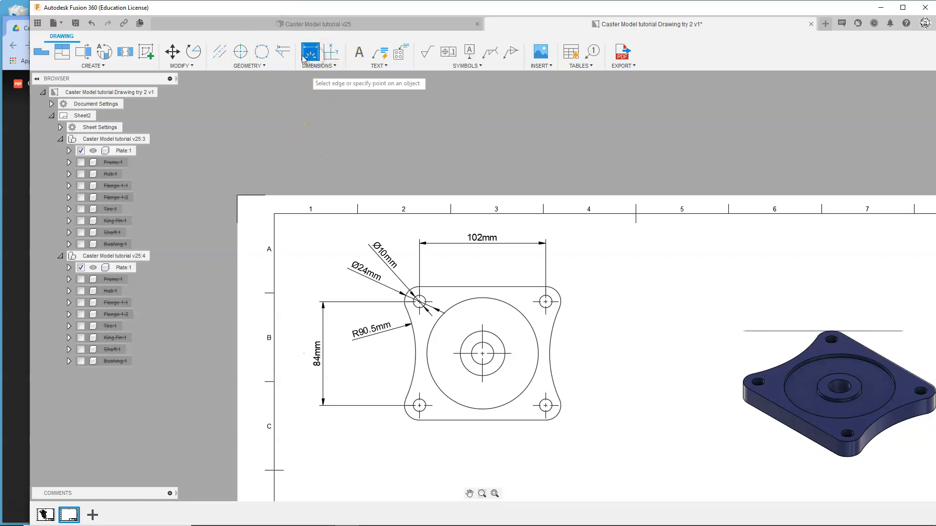
left_click(527, 385)
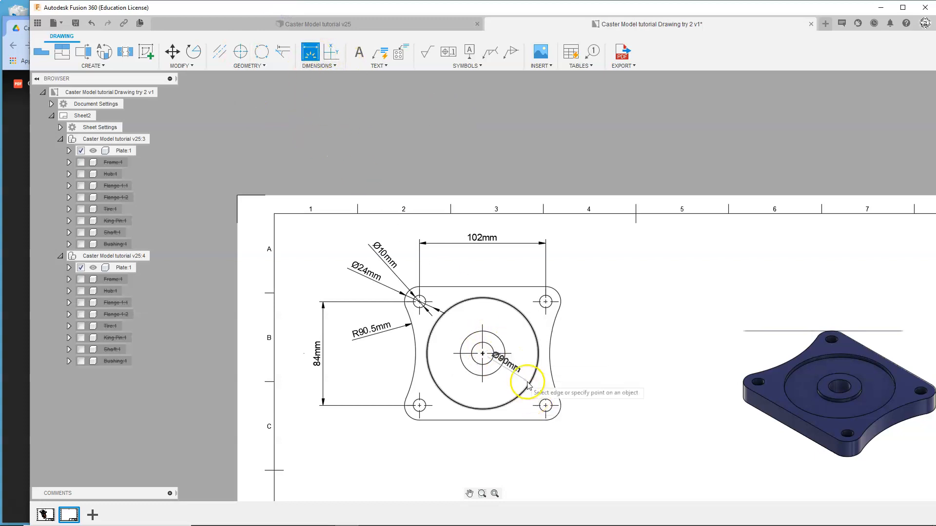
left_click(491, 366)
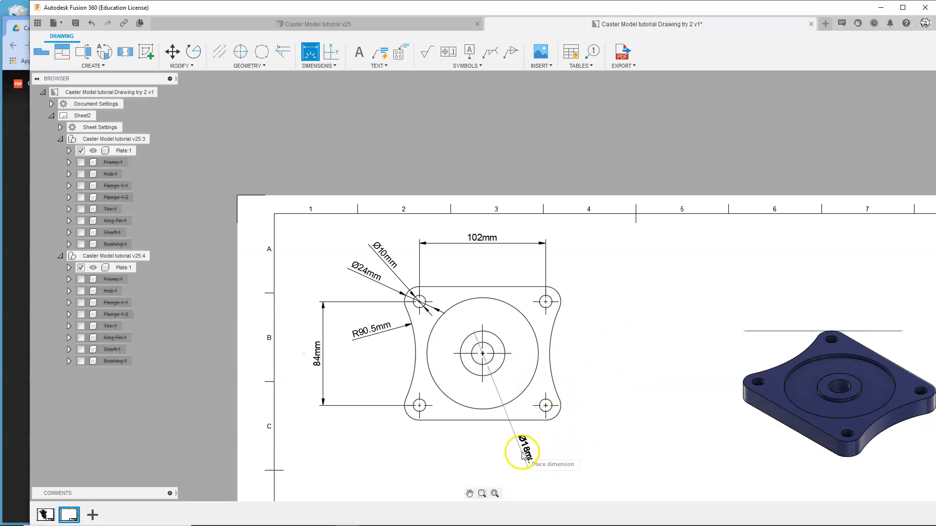
left_click(604, 450)
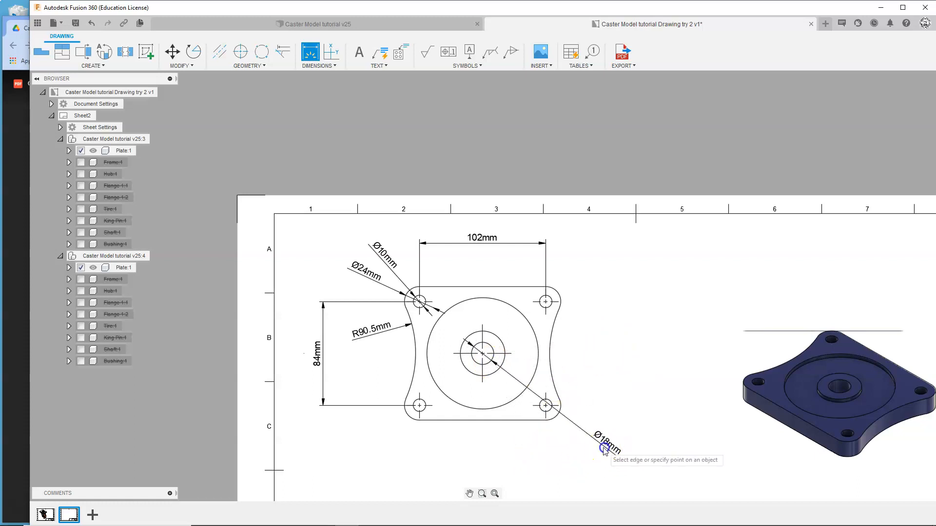
left_click(502, 360)
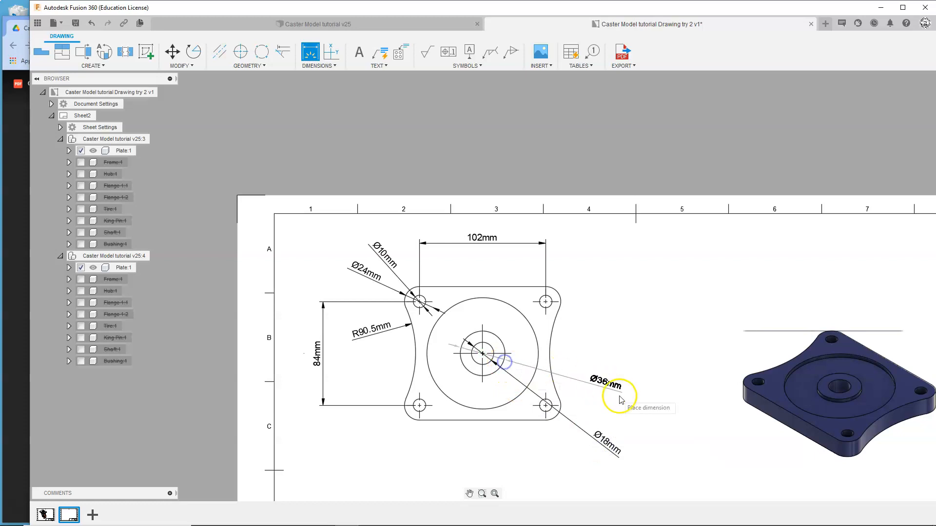
left_click(625, 392)
left_click(537, 344)
left_click(633, 336)
Check the side view in the reference PDF and add a centerline between the side view's upper and lower edges in Fusion 360
left_click(15, 251)
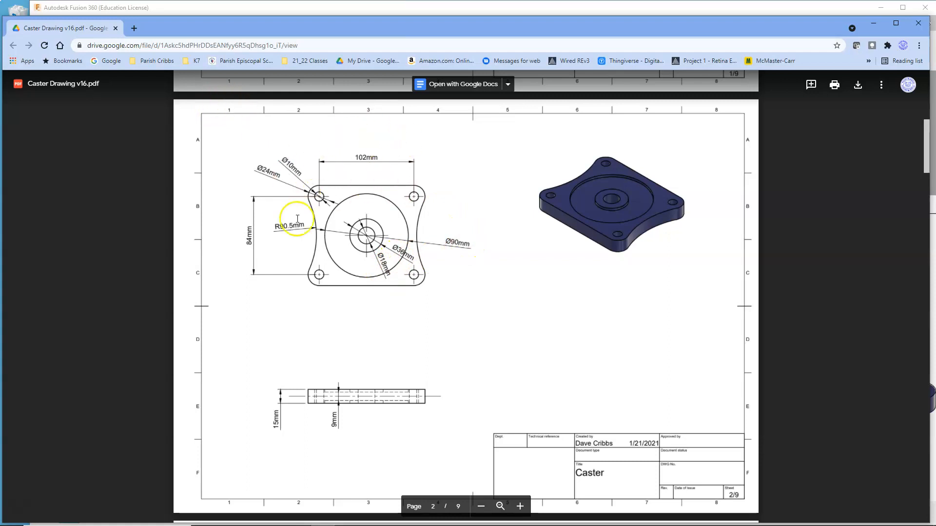
left_click(363, 15)
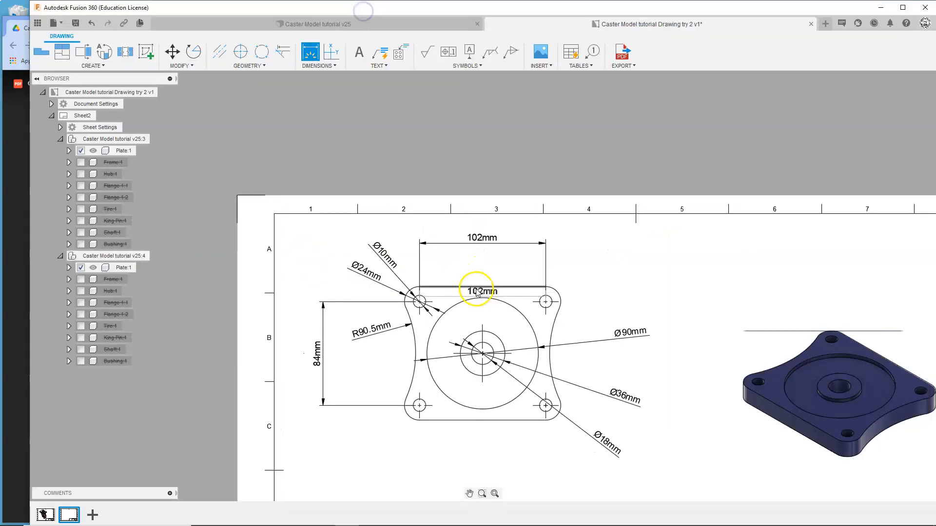
scroll(476, 287, "up", 3)
scroll(476, 289, "down", 3)
middle_click_drag(561, 412, 537, 310)
scroll(463, 300, "up", 4)
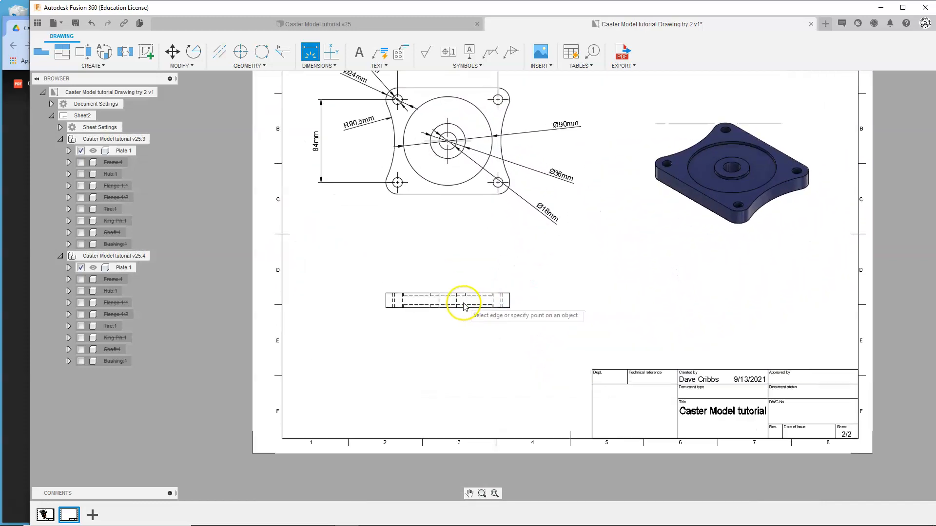
left_click(17, 109)
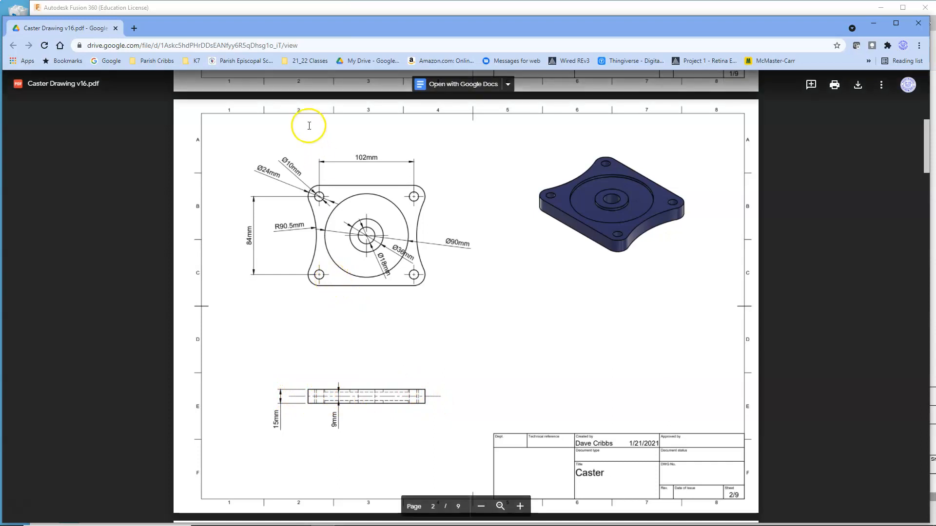
left_click(313, 11)
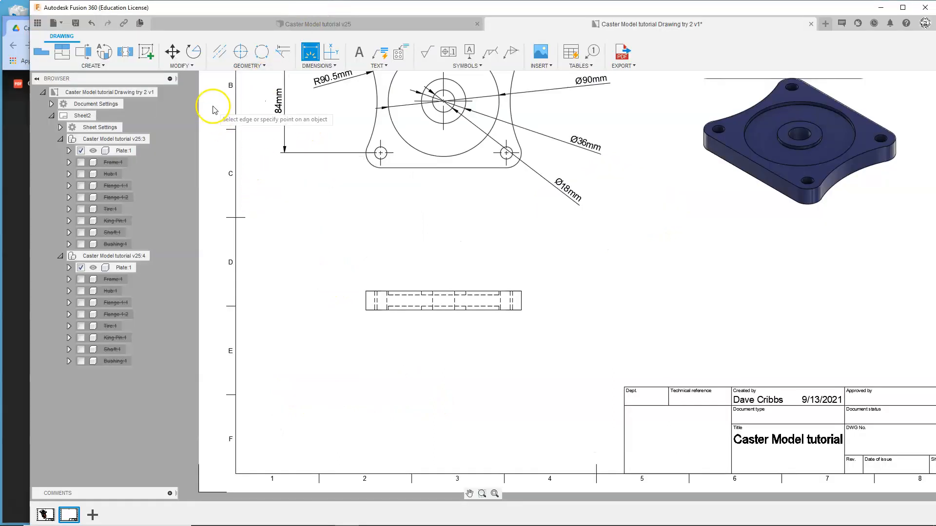
left_click(219, 57)
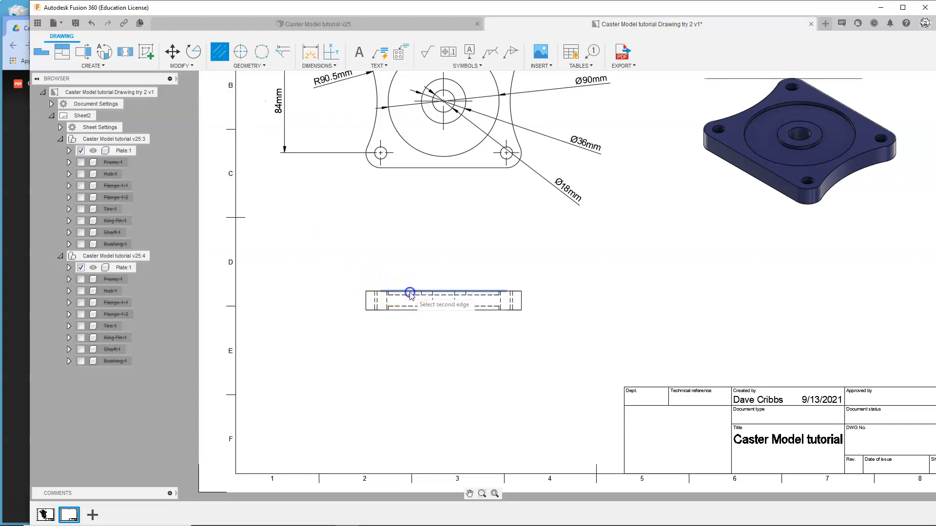
left_click(409, 312)
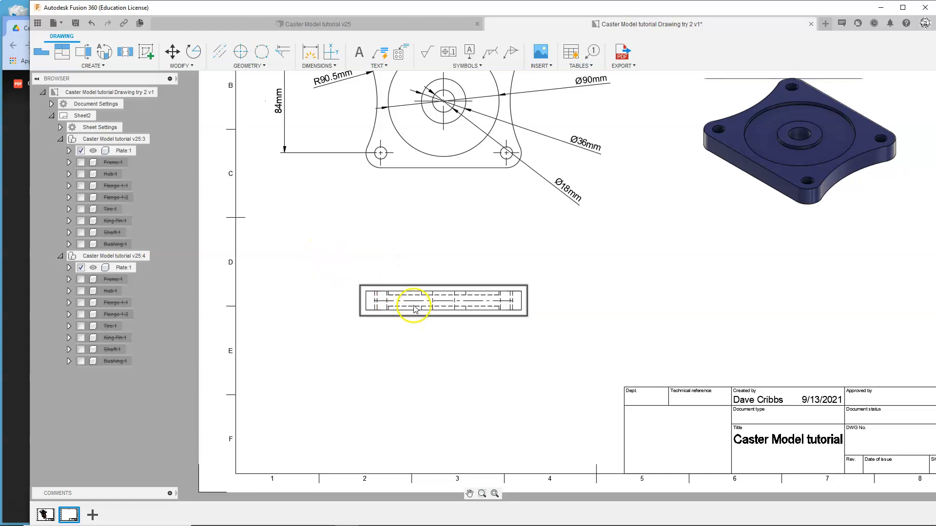
Extend both ends of the side view's centerline well beyond the plate's outline
left_click_drag(376, 303, 335, 301)
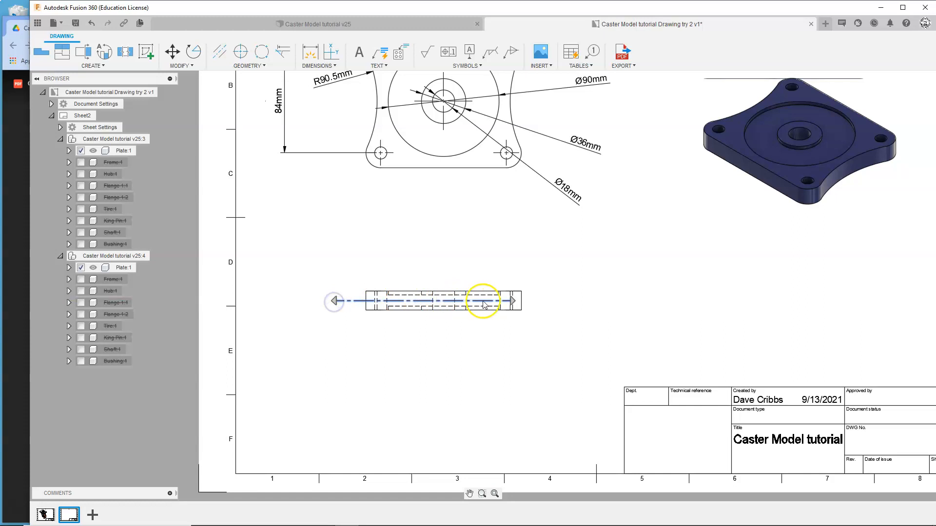
left_click(513, 301)
left_click(570, 302)
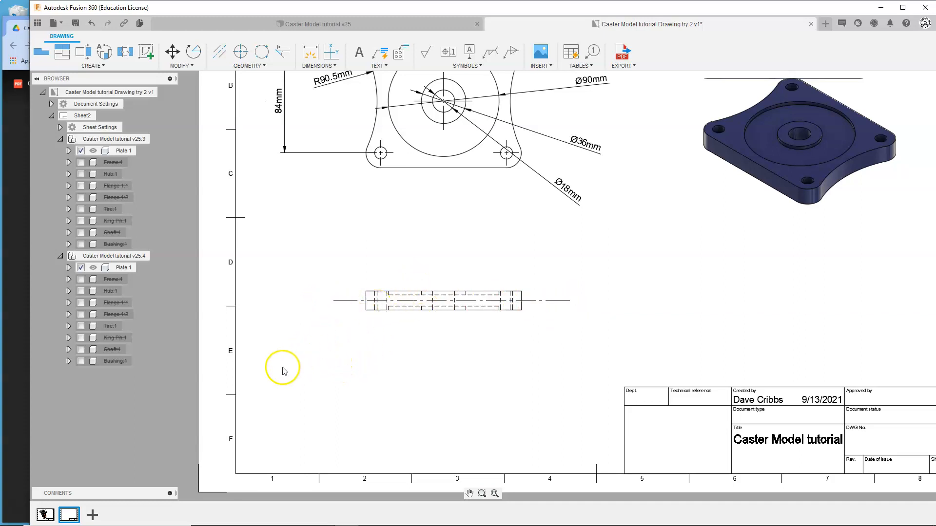
Dimension the plate's overall thickness at the left end of the side view, placing it left of the view
left_click(310, 53)
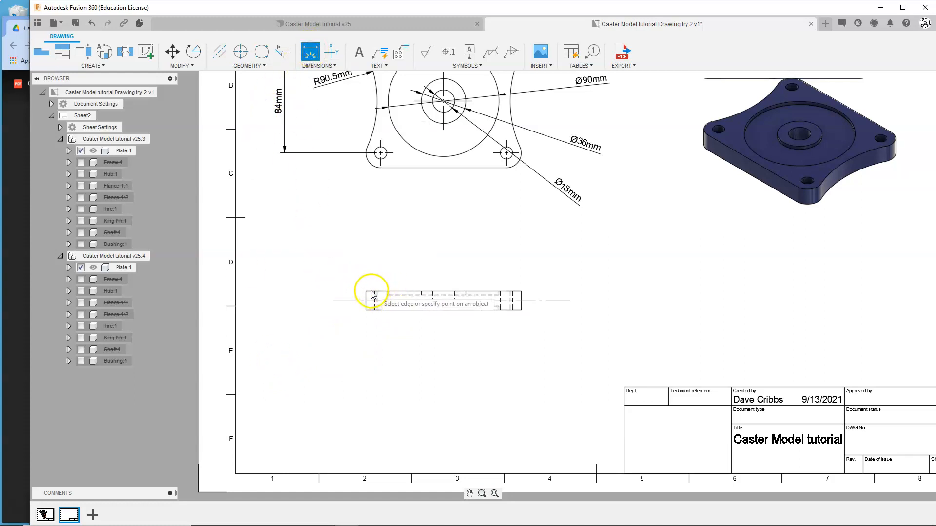
left_click(366, 292)
left_click(366, 310)
left_click(308, 310)
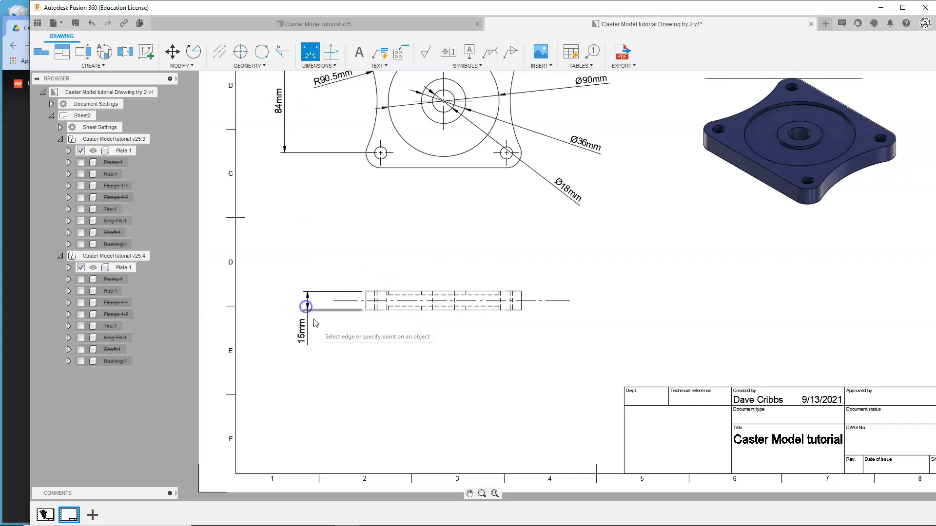
Dimension the distance between the side view's two long horizontal hidden lines, placing the text below the view, and exit the Dimension command
left_click(396, 310)
scroll(412, 302, "up", 2)
scroll(412, 303, "up", 1)
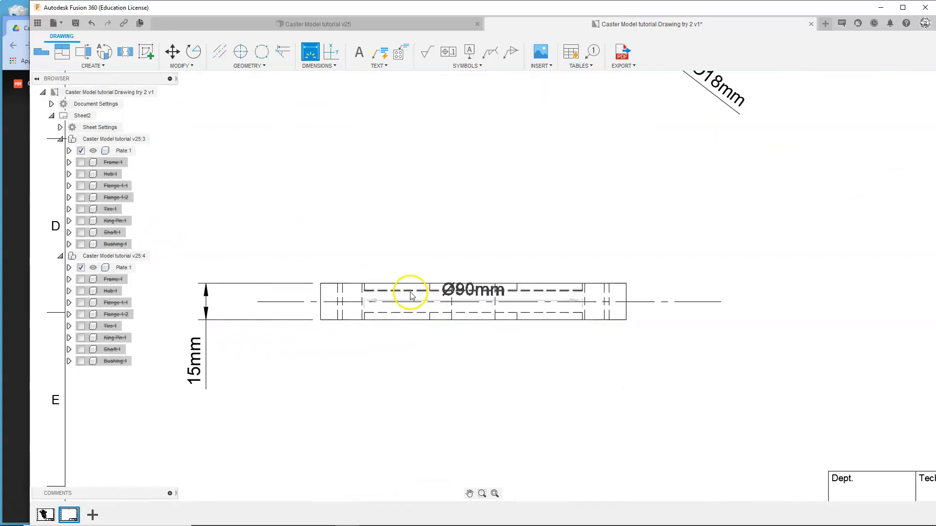
left_click(411, 313)
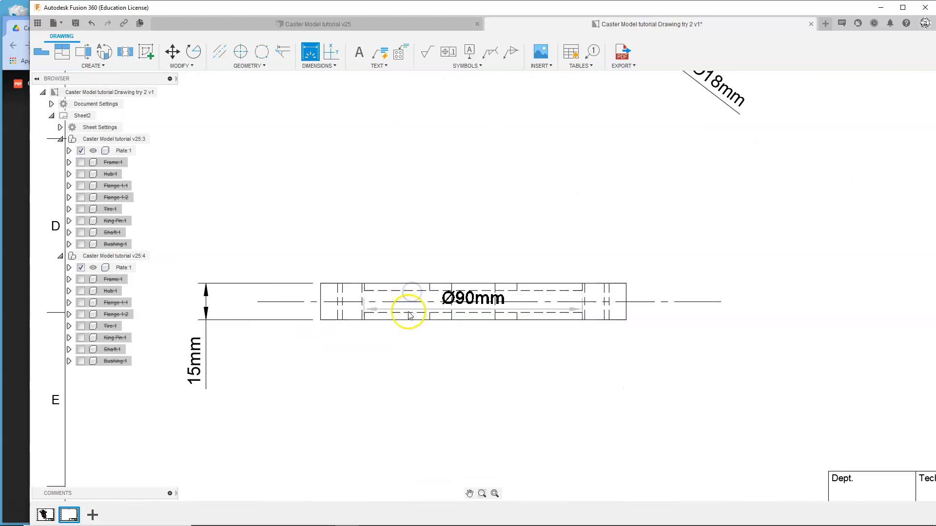
left_click(399, 360)
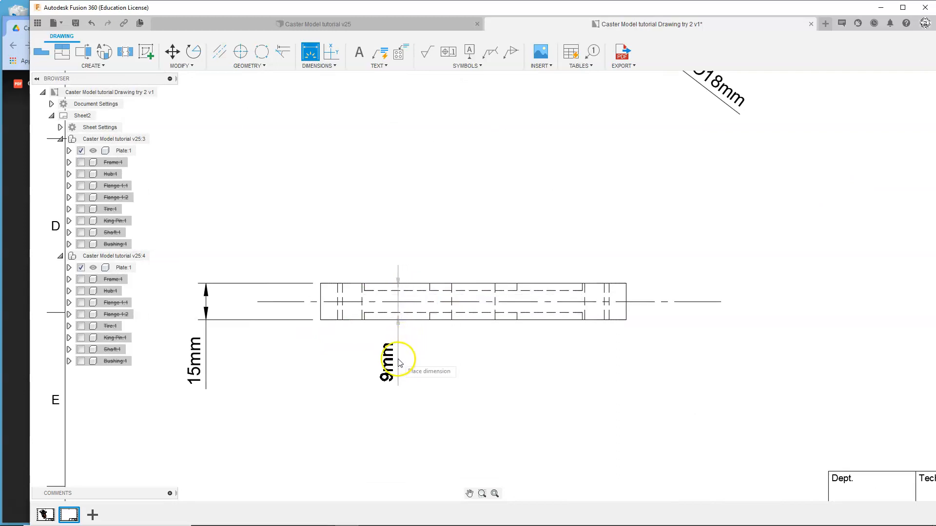
scroll(480, 282, "down", 7)
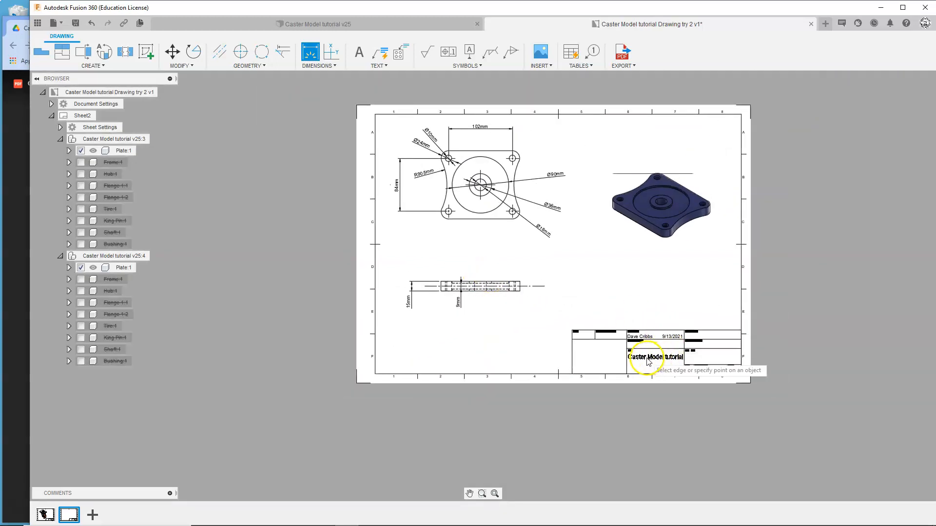
key("Escape")
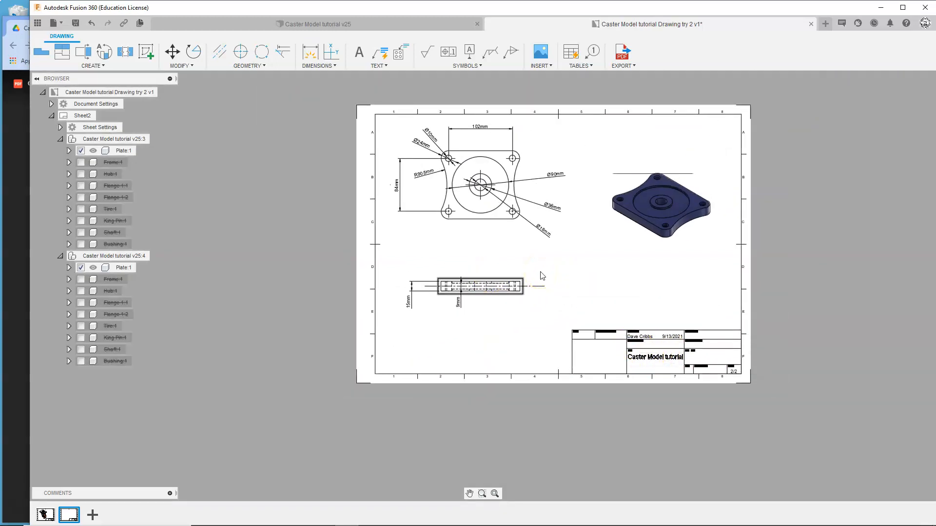
Set the title block's second title line to "Plate", finish editing its properties, and save the drawing
double_click(641, 363)
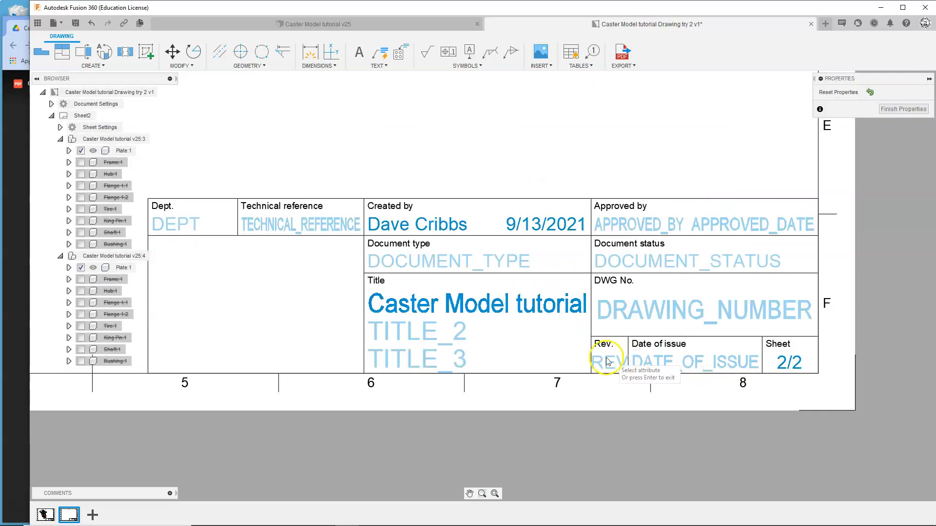
double_click(466, 336)
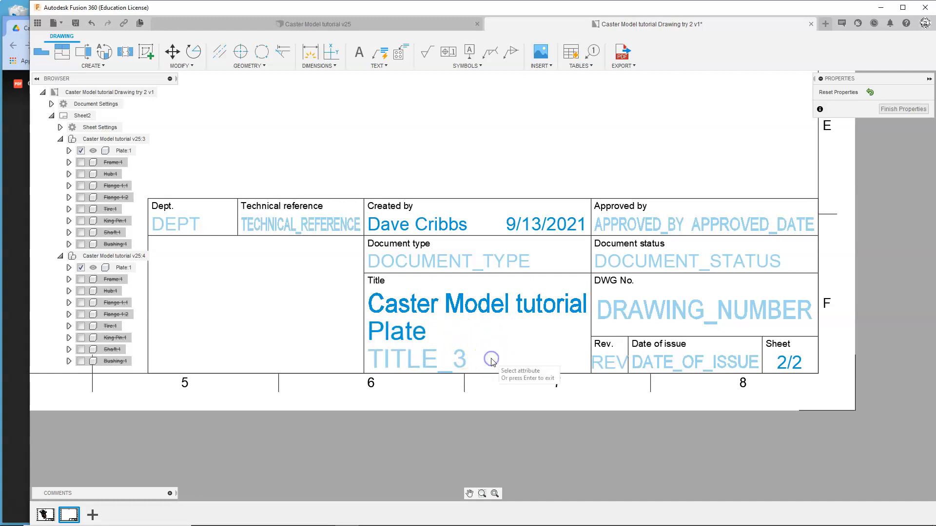
scroll(469, 321, "down", 5)
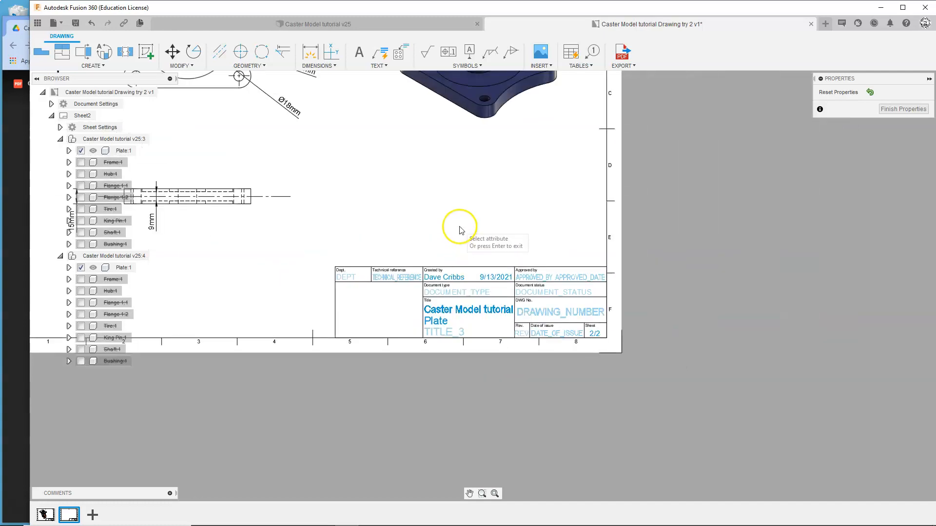
left_click(899, 109)
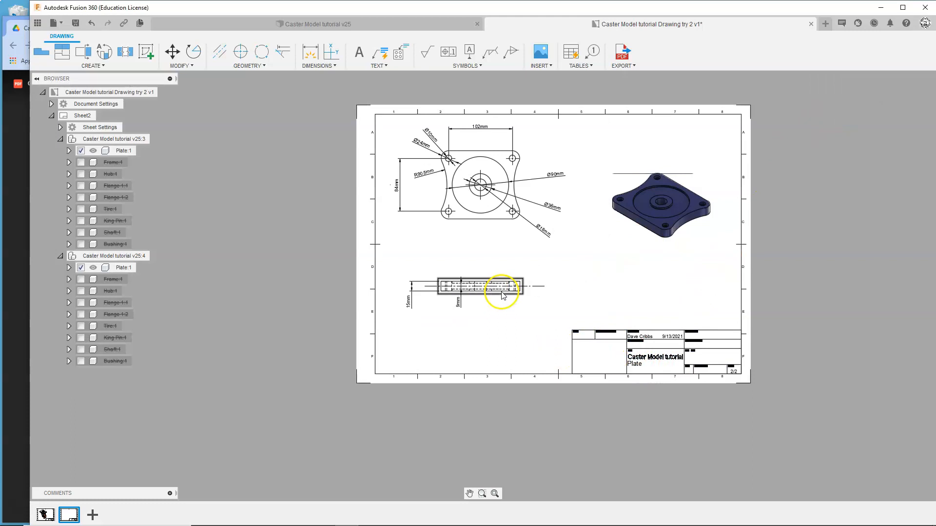
left_click(77, 24)
left_click(470, 297)
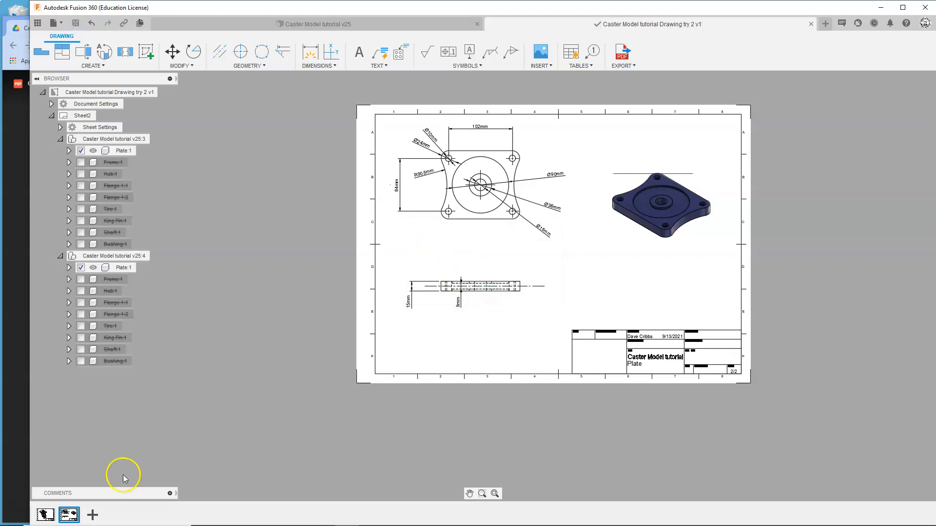
Add a new drawing sheet and look up the frame page in the reference caster PDF in the browser
left_click(93, 516)
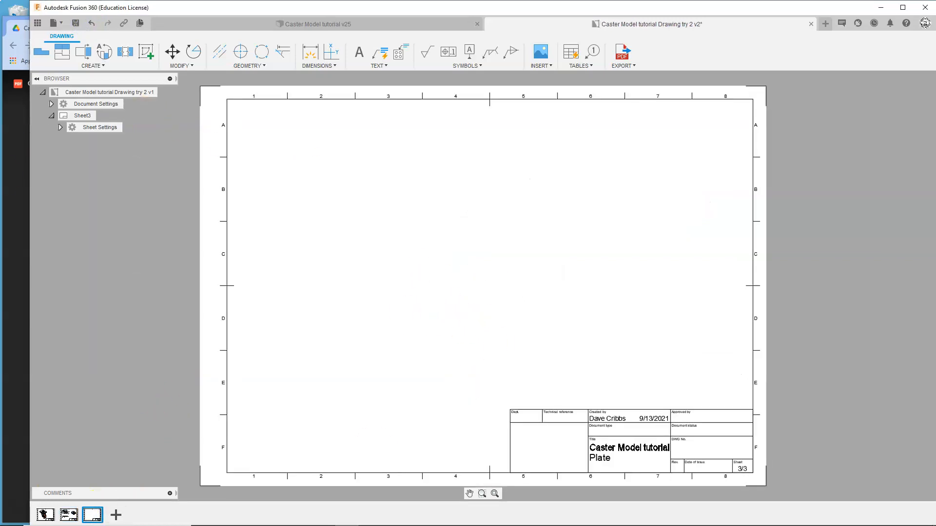
left_click(9, 179)
scroll(393, 218, "down", 9)
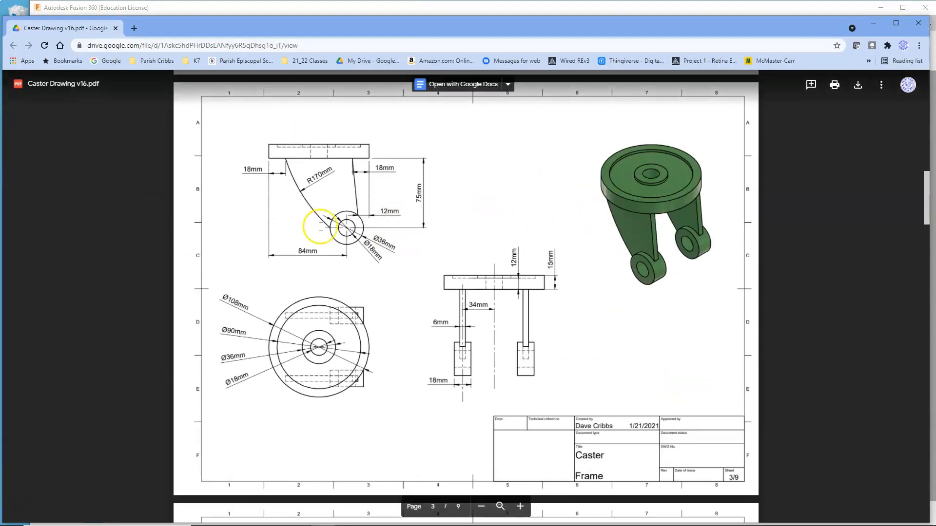
scroll(403, 317, "down", 9)
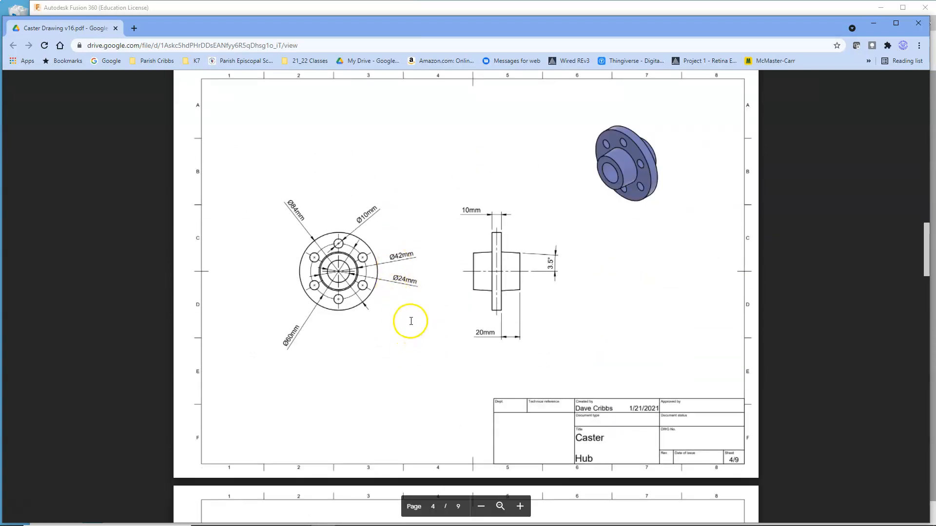
scroll(411, 321, "up", 10)
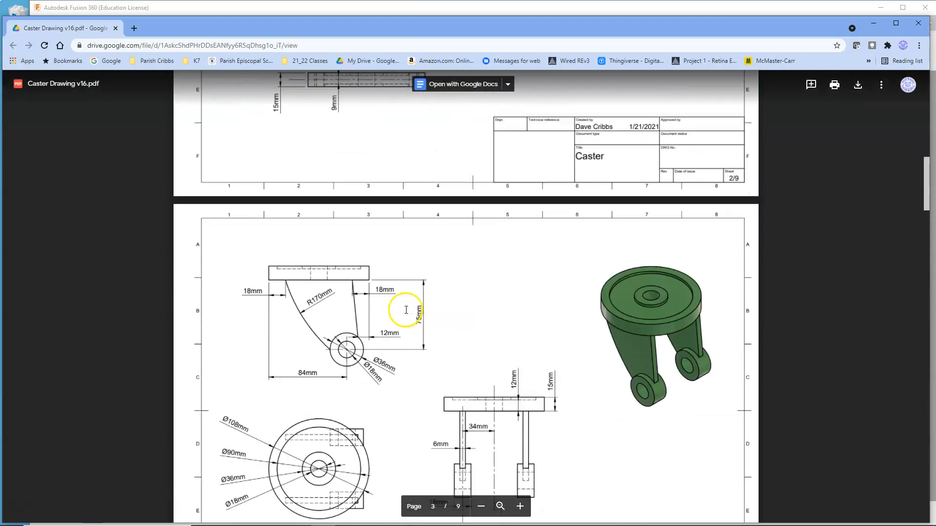
scroll(404, 308, "down", 2)
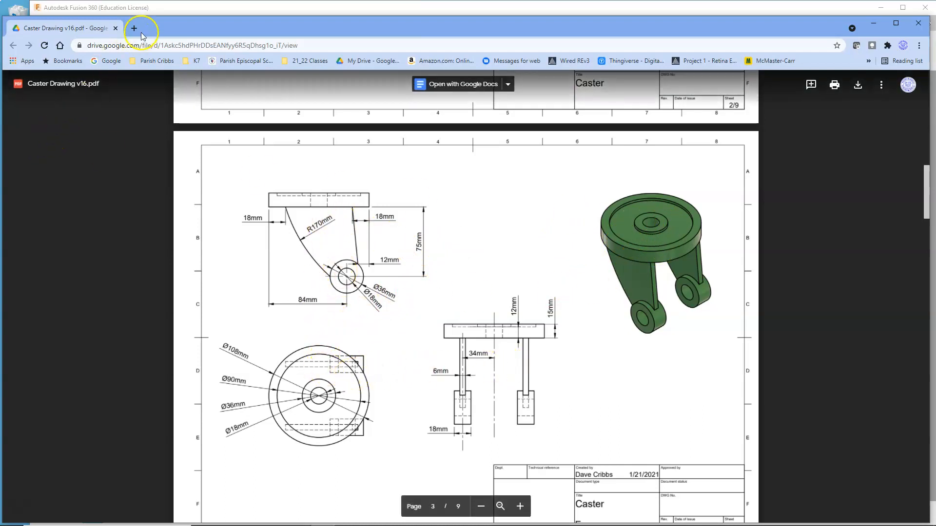
Back in Fusion 360, place an NE Isometric base view at 2:3 scale with visible edges in the sheet's upper-right area
left_click(173, 7)
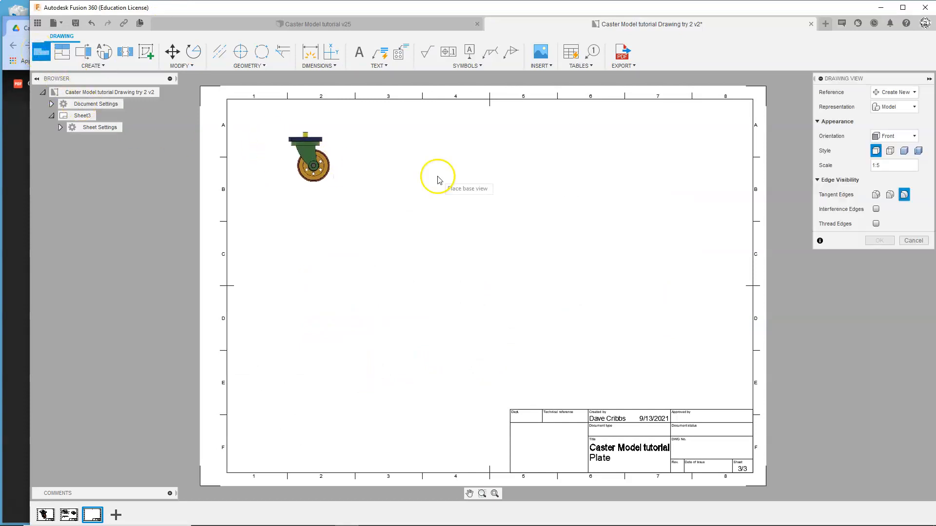
left_click(917, 167)
left_click(911, 180)
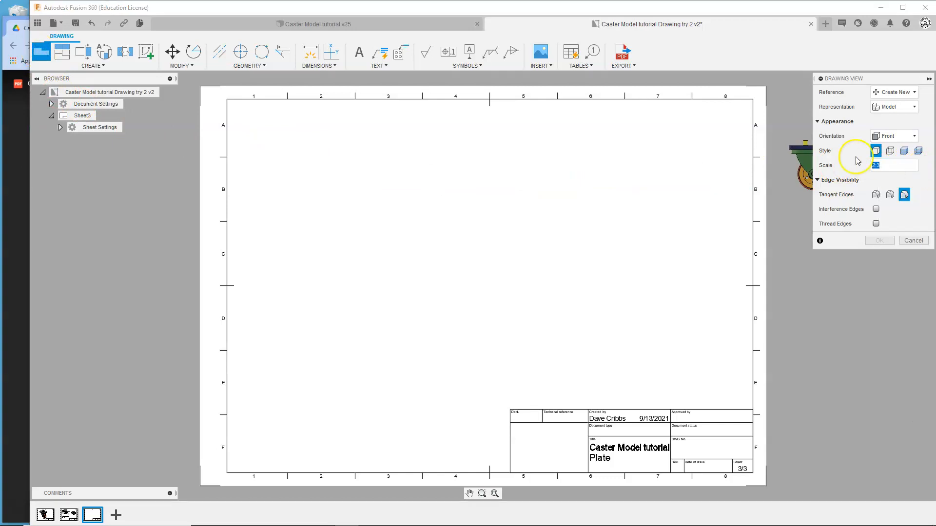
left_click(890, 137)
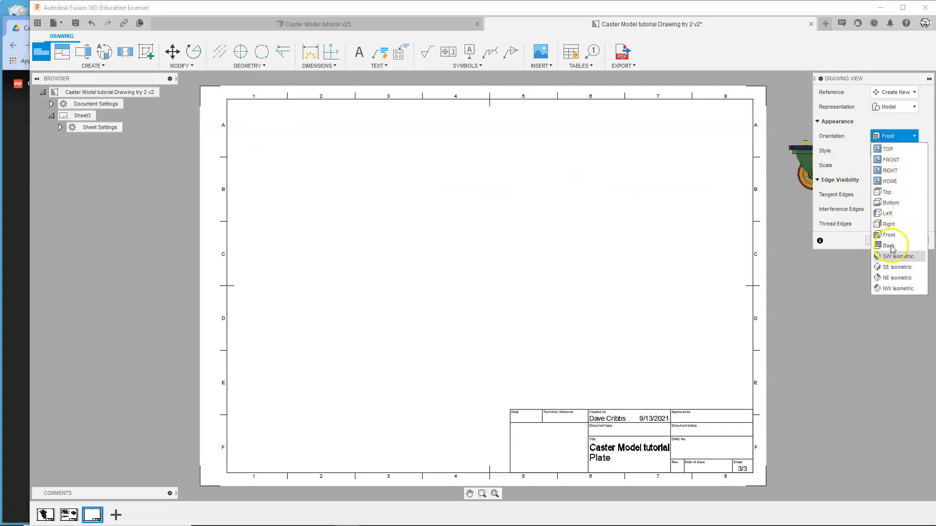
left_click(895, 279)
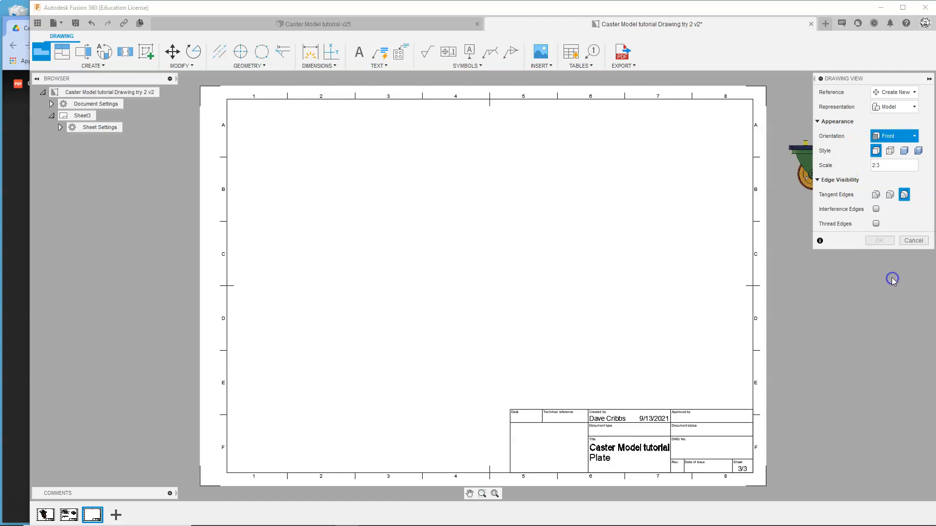
left_click(904, 152)
left_click(876, 151)
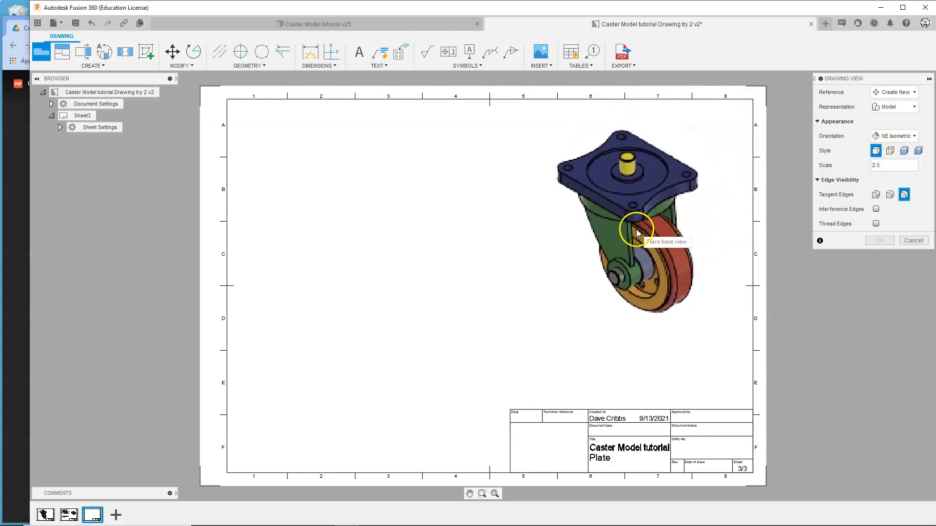
left_click(636, 224)
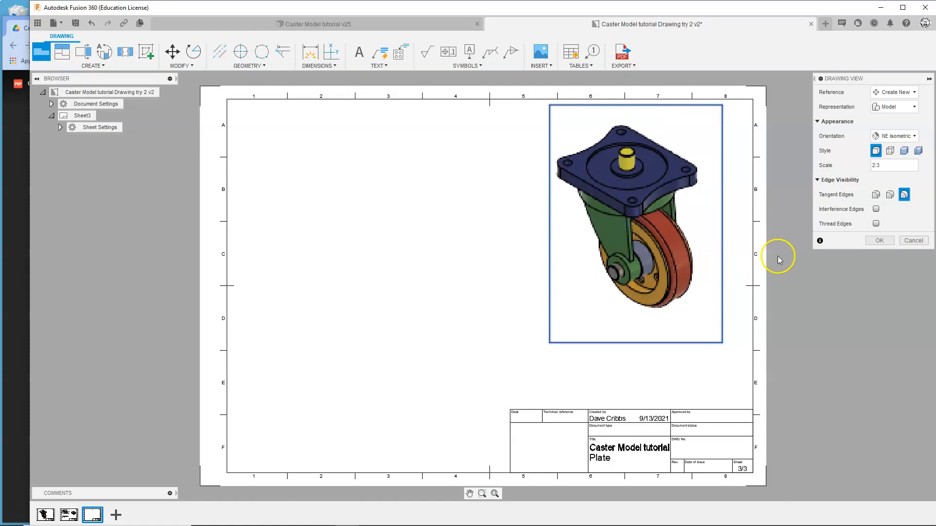
left_click(871, 240)
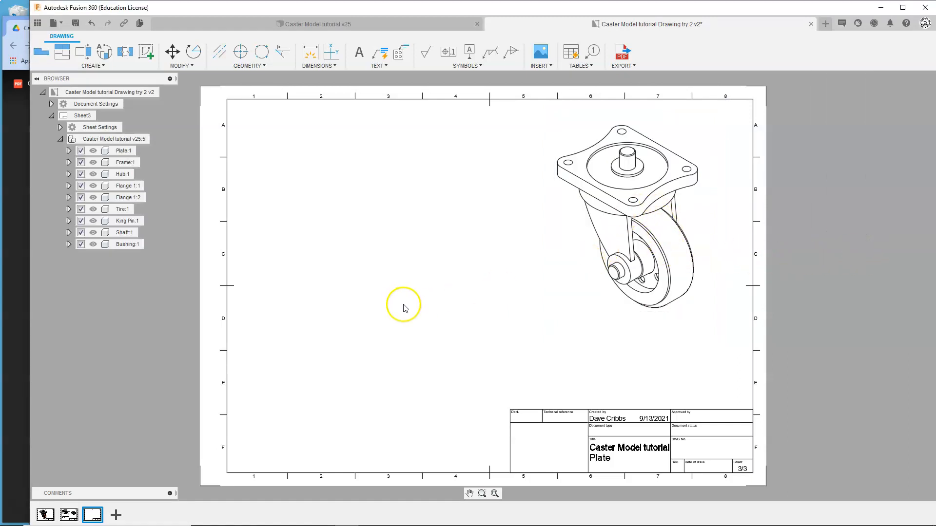
Exclude every component except Frame from the isometric view
left_click(80, 244)
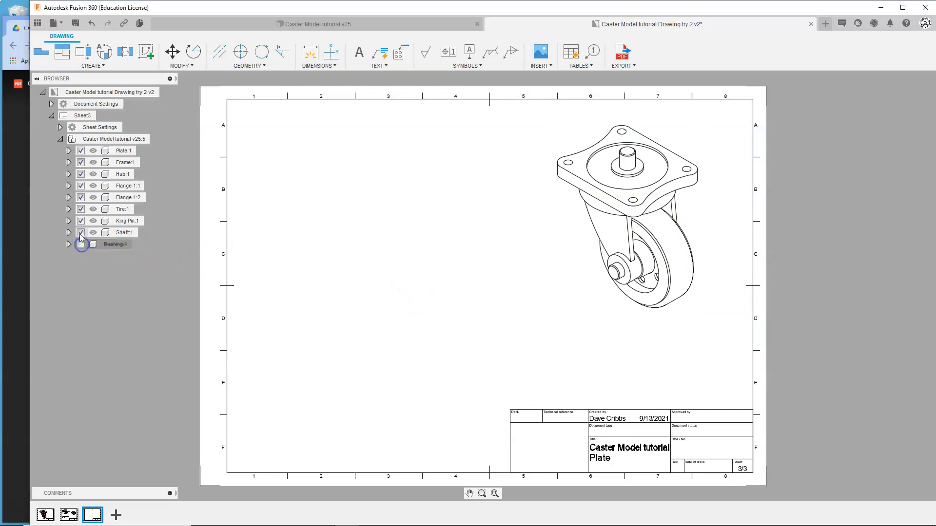
left_click(81, 232)
left_click(81, 220)
left_click(81, 210)
left_click(81, 198)
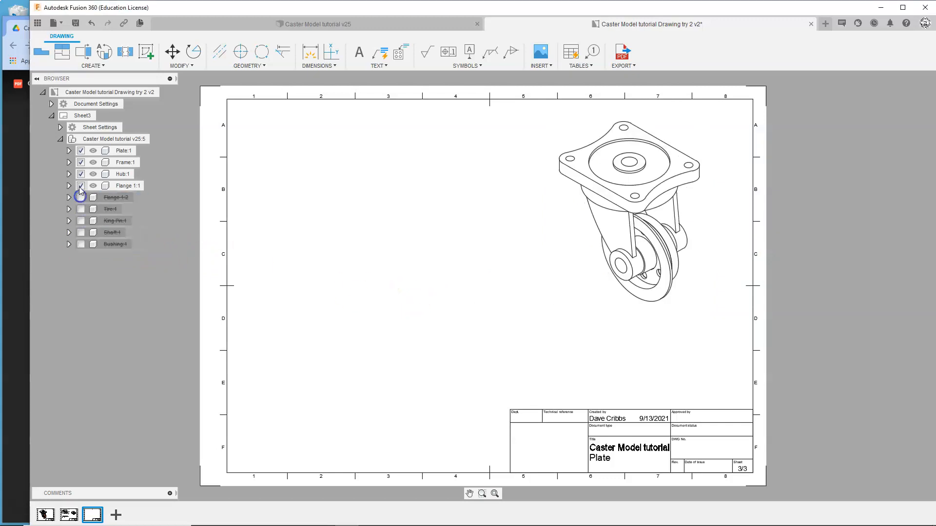
left_click(81, 186)
left_click(81, 174)
left_click(80, 150)
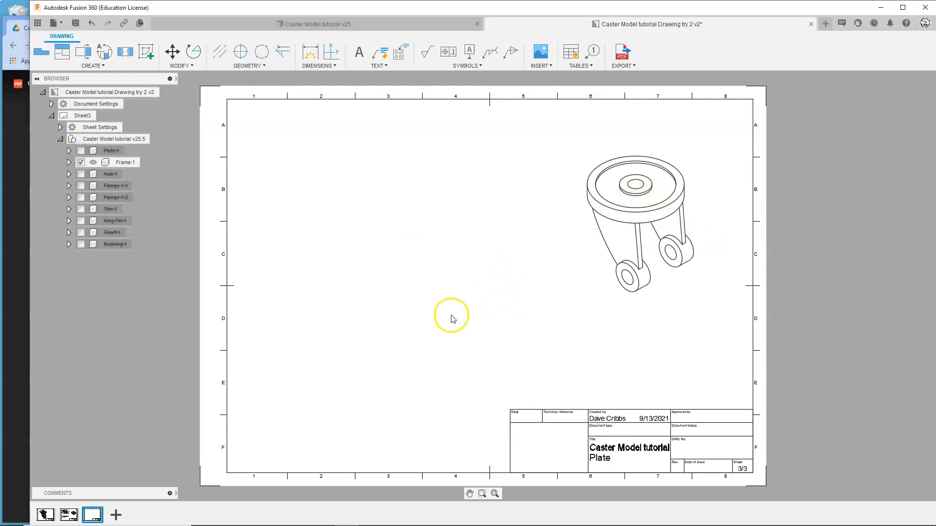
Change the frame's isometric view to the shaded style
double_click(639, 216)
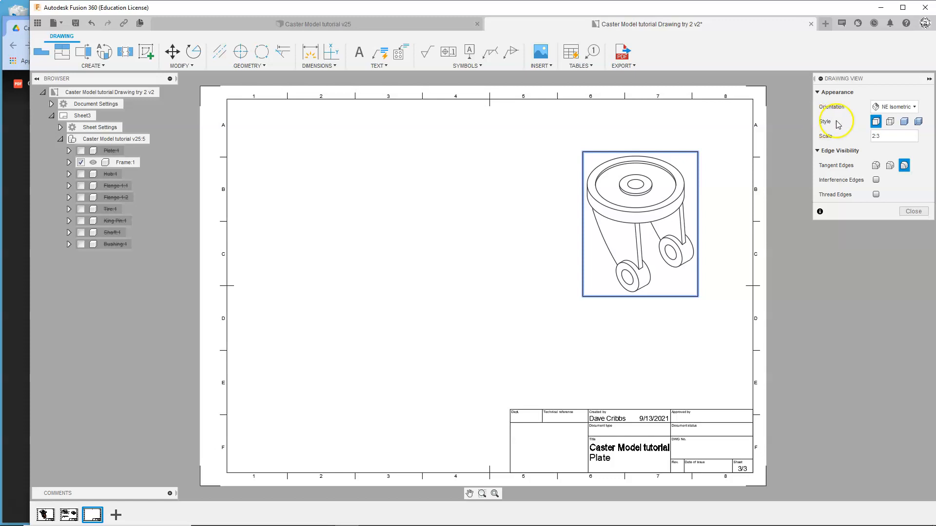
left_click(904, 122)
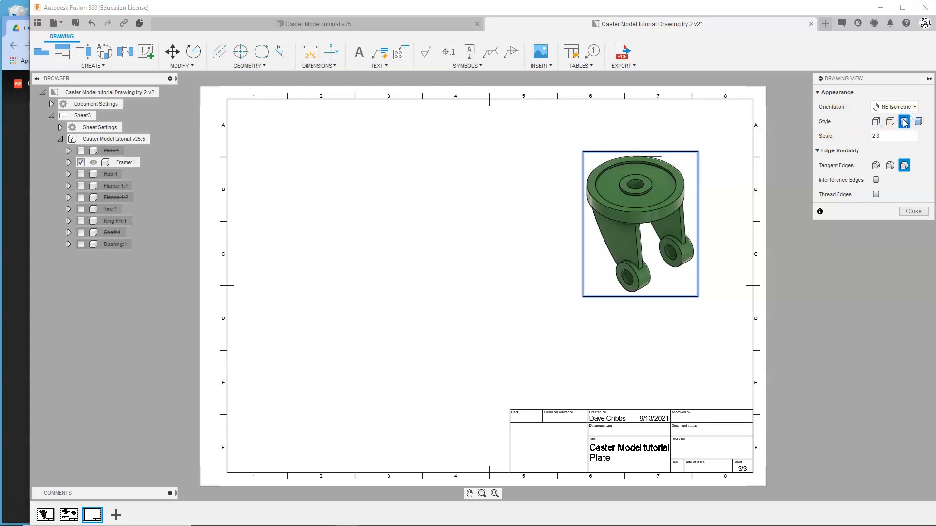
left_click(913, 212)
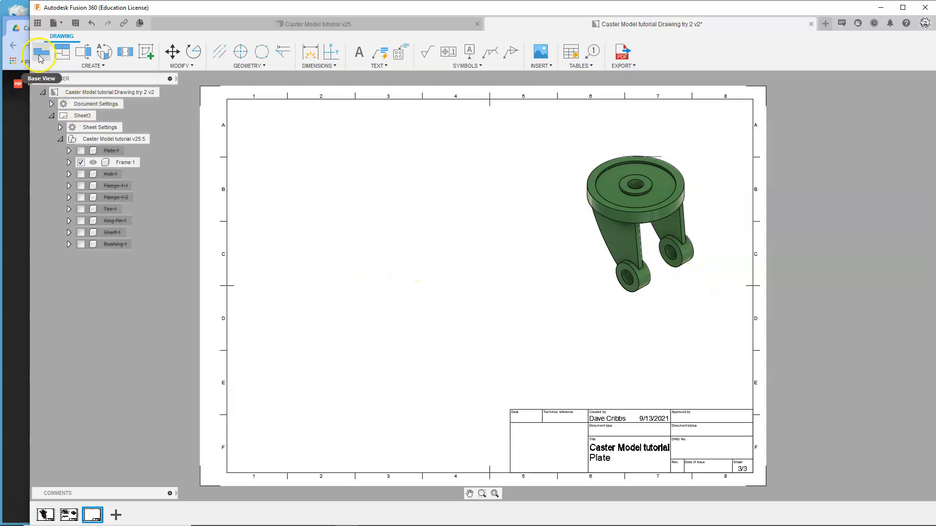
Check the reference PDF and place a Front base view at 2:3 scale with hidden edges in Fusion 360, at the sheet's upper left
left_click(9, 113)
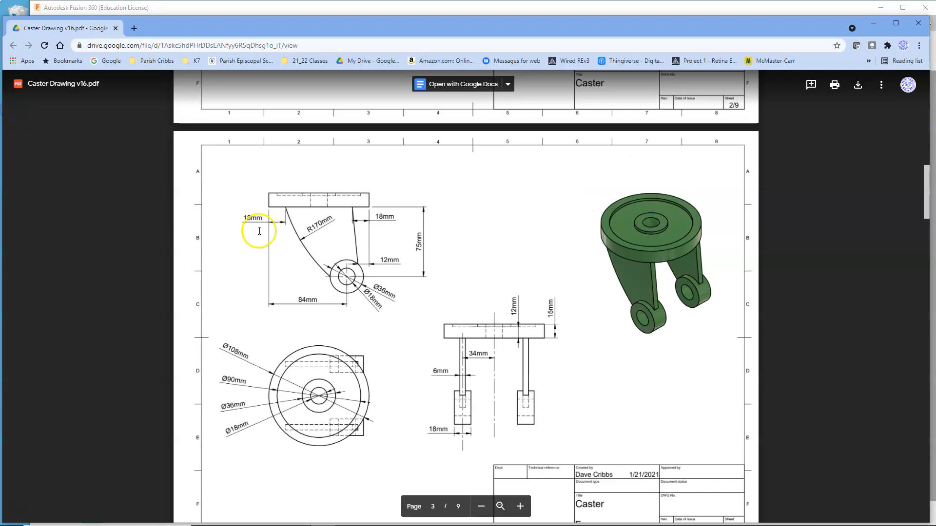
left_click(182, 11)
left_click(44, 55)
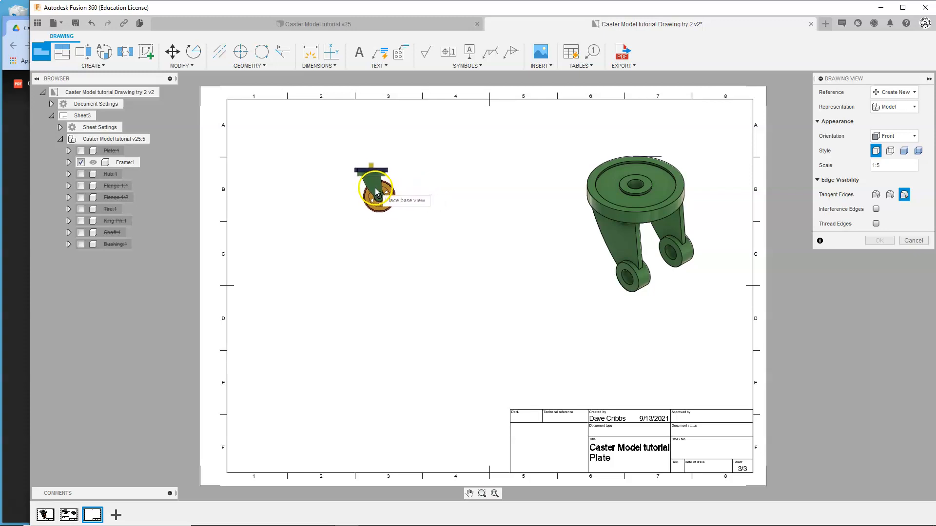
left_click(913, 164)
left_click(906, 179)
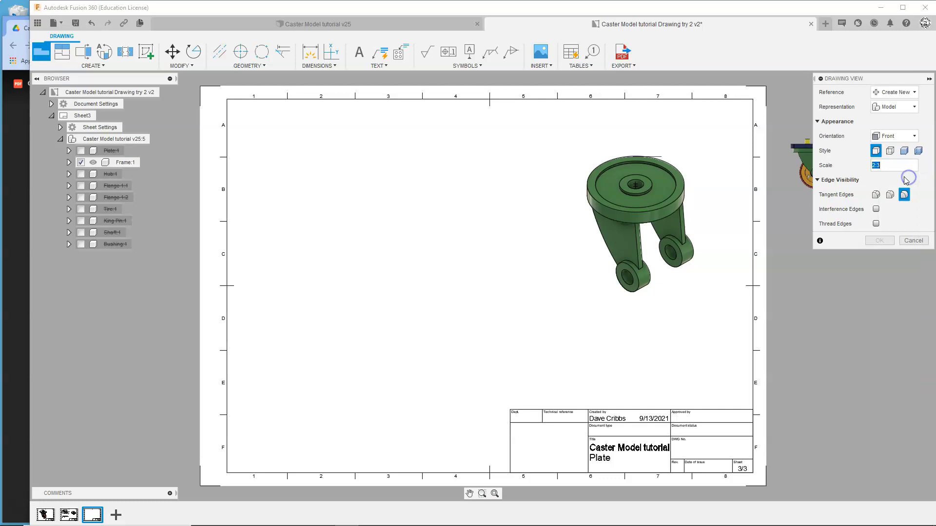
left_click(890, 151)
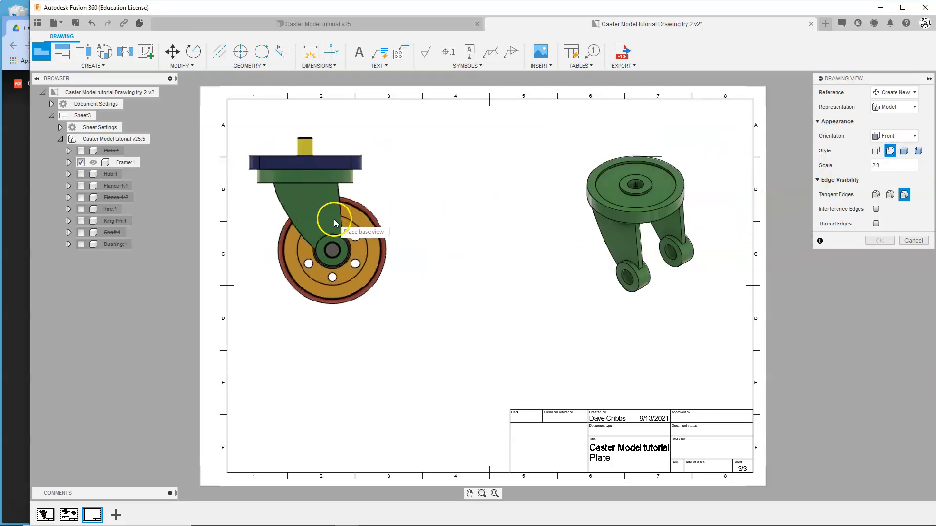
left_click(384, 209)
left_click(880, 241)
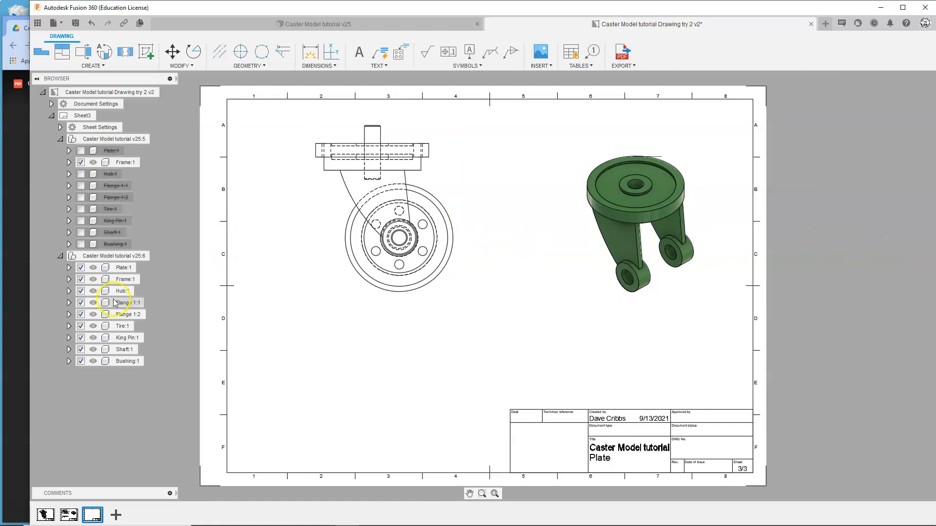
Exclude the plate, hub, flanges, tire, king pin, shaft and bushing from the front view, keeping only the frame
left_click(81, 267)
left_click(81, 291)
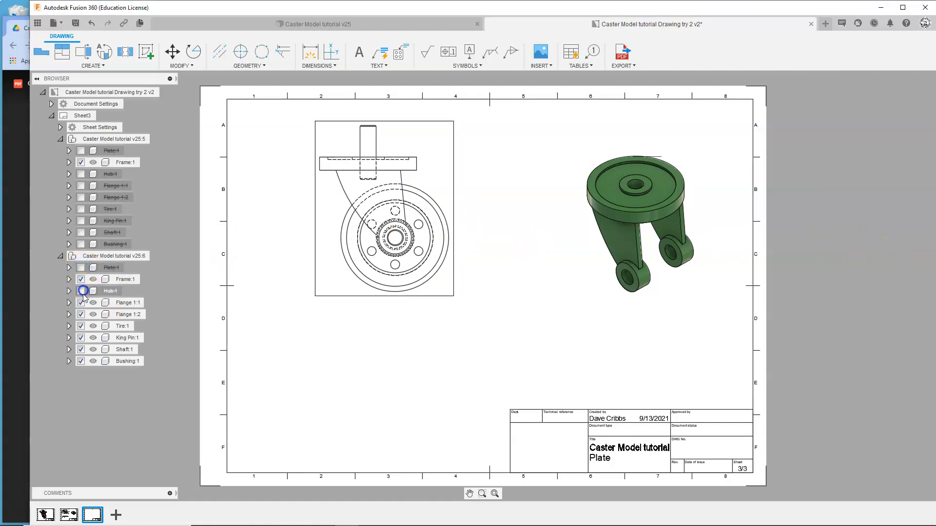
left_click(81, 303)
left_click(80, 315)
left_click(81, 326)
left_click(81, 337)
left_click(80, 350)
left_click(81, 361)
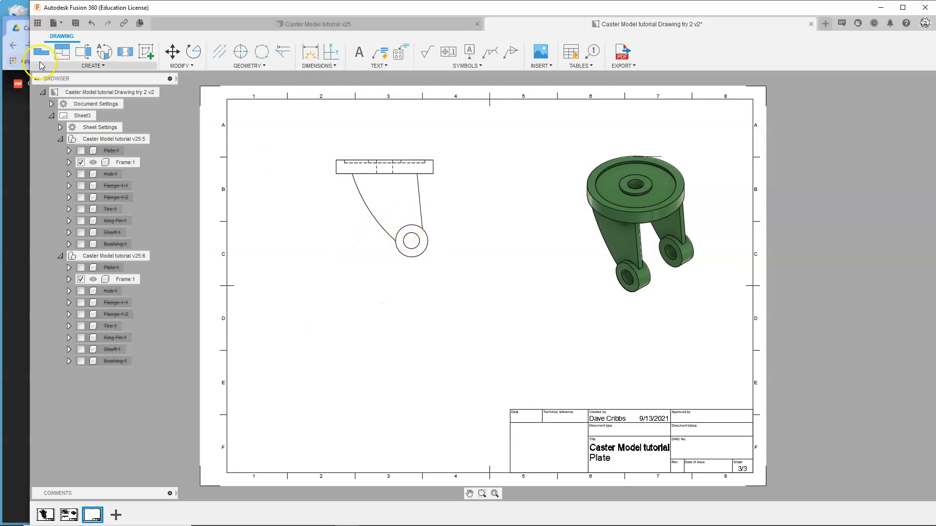
Project the frame's top view directly below the front view and compare the view layout with the reference PDF
left_click(63, 52)
left_click(399, 172)
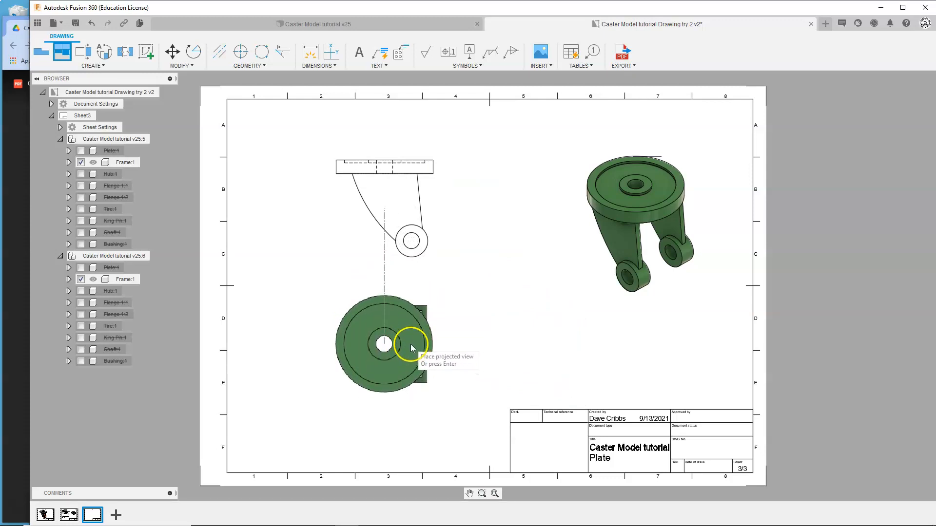
left_click(409, 344)
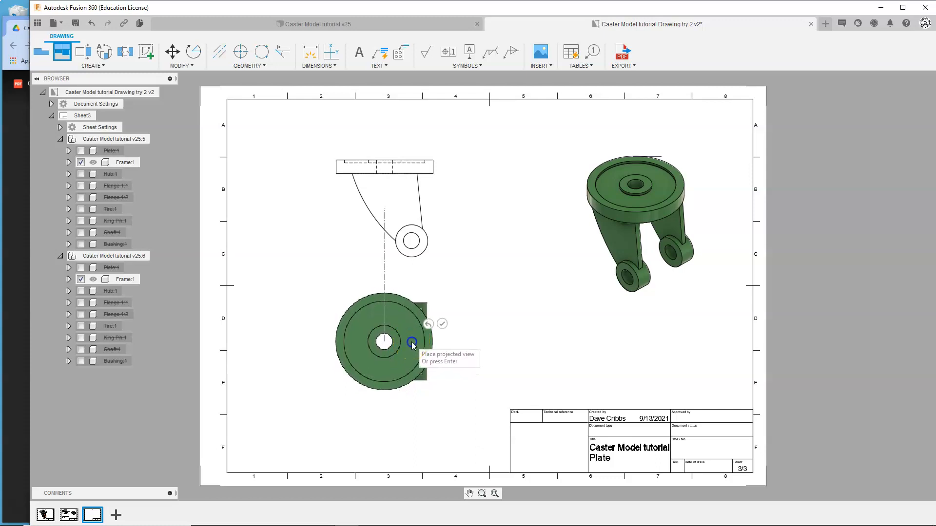
left_click(442, 324)
left_click(409, 315)
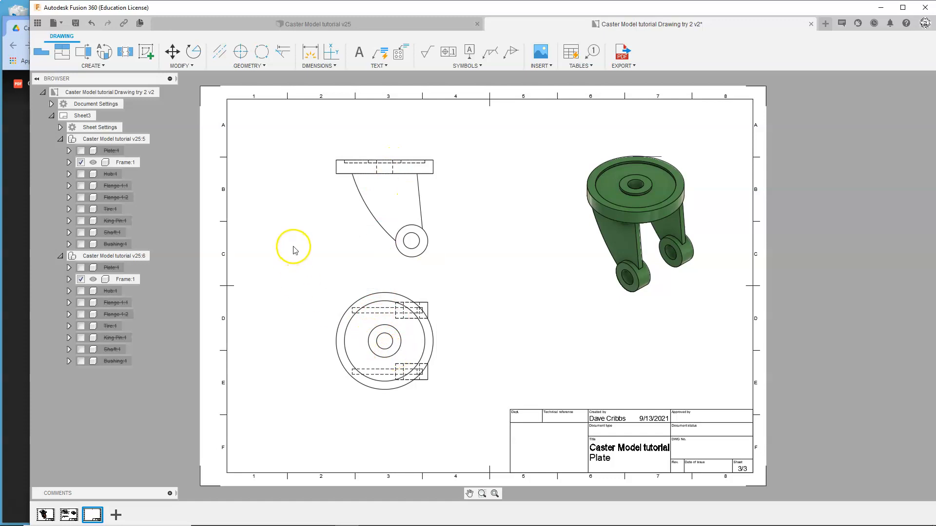
left_click(21, 210)
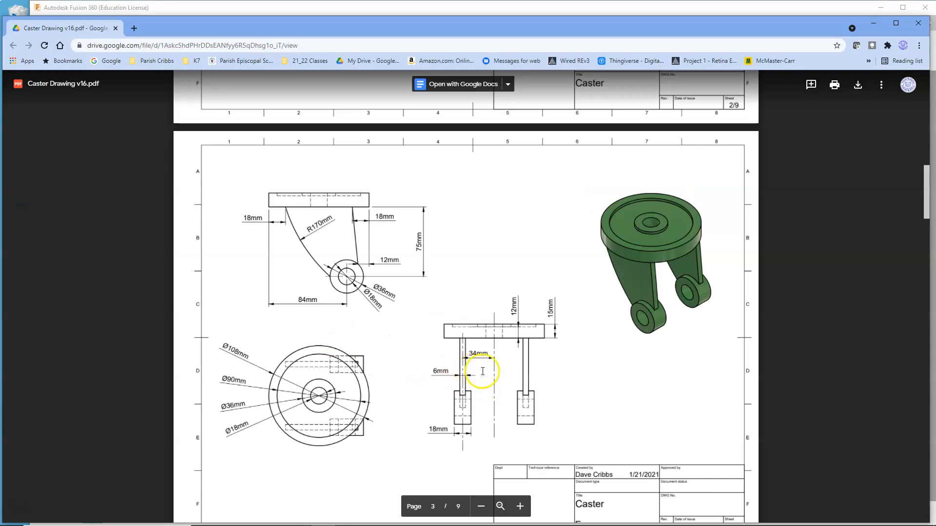
left_click(167, 10)
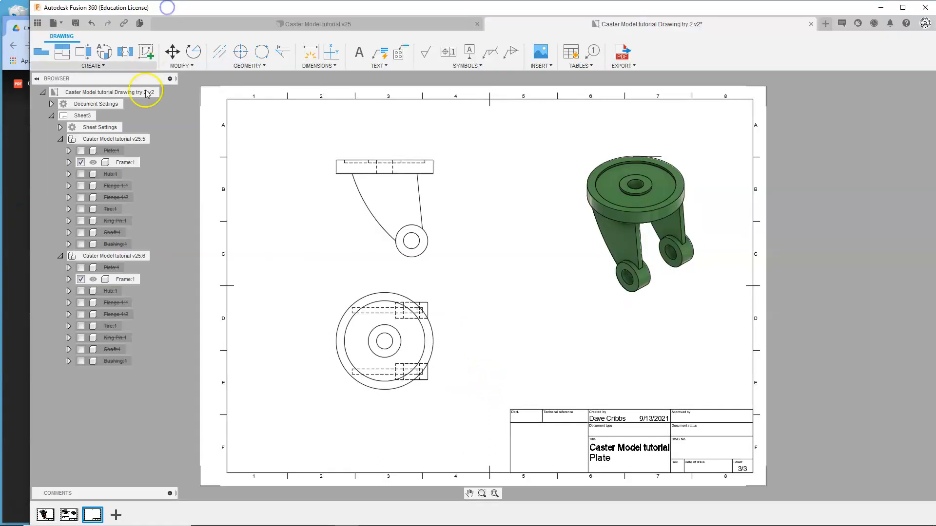
Place a Left base view at 2:3 scale with hidden edges beside the frame's top view
left_click(41, 54)
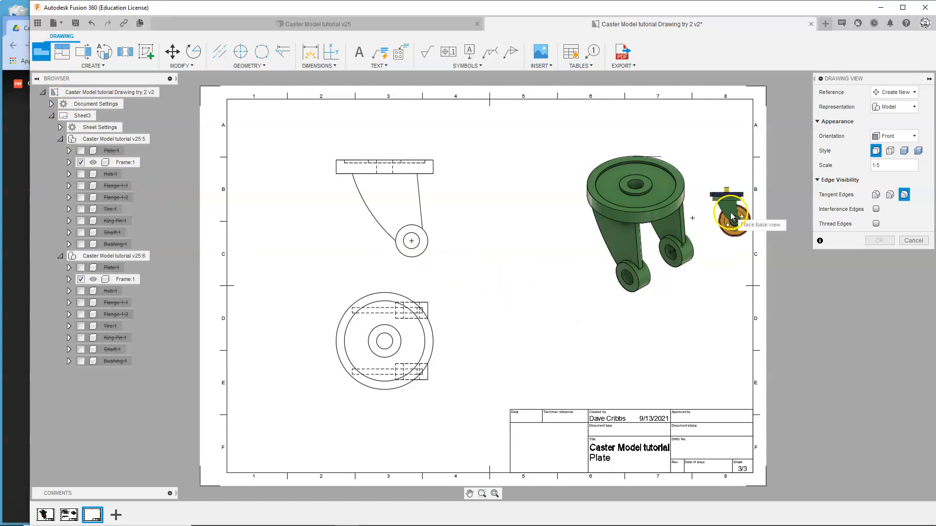
left_click(914, 136)
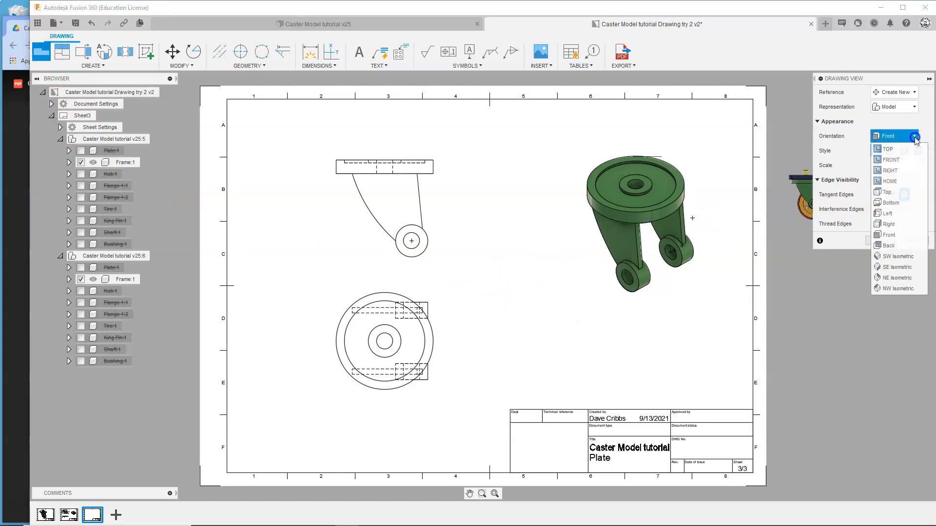
left_click(887, 213)
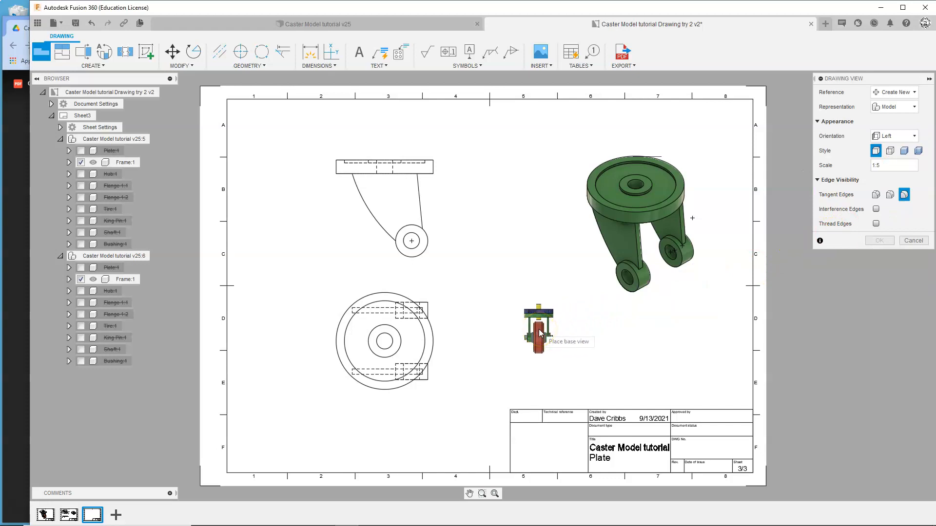
left_click(923, 166)
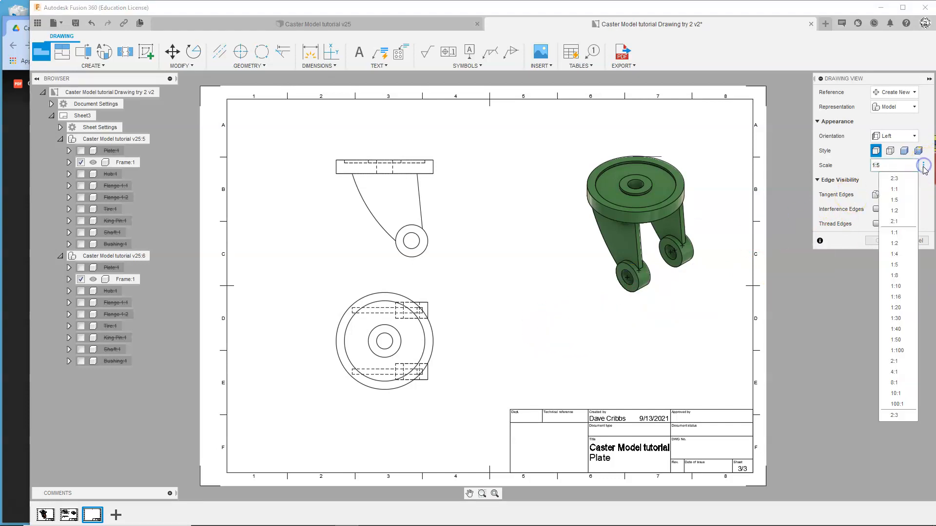
left_click(894, 178)
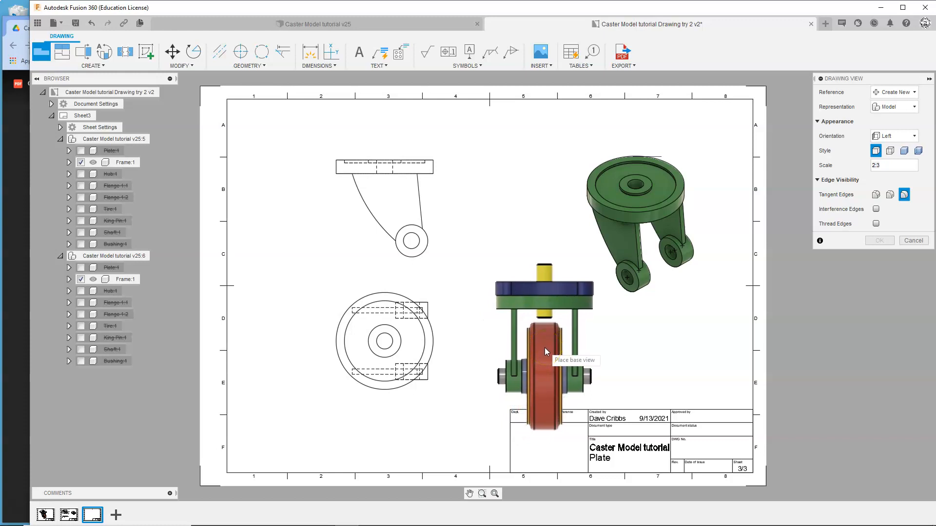
left_click(544, 347)
left_click(808, 269)
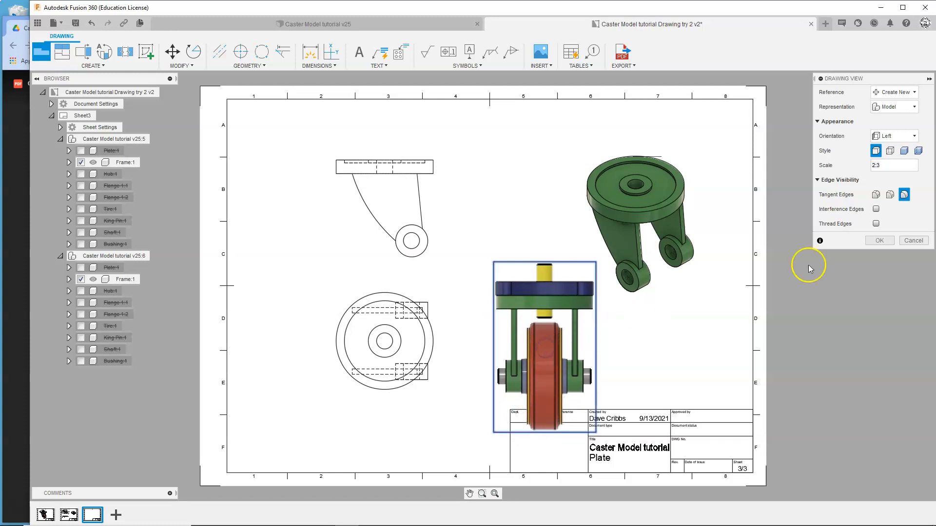
left_click(891, 151)
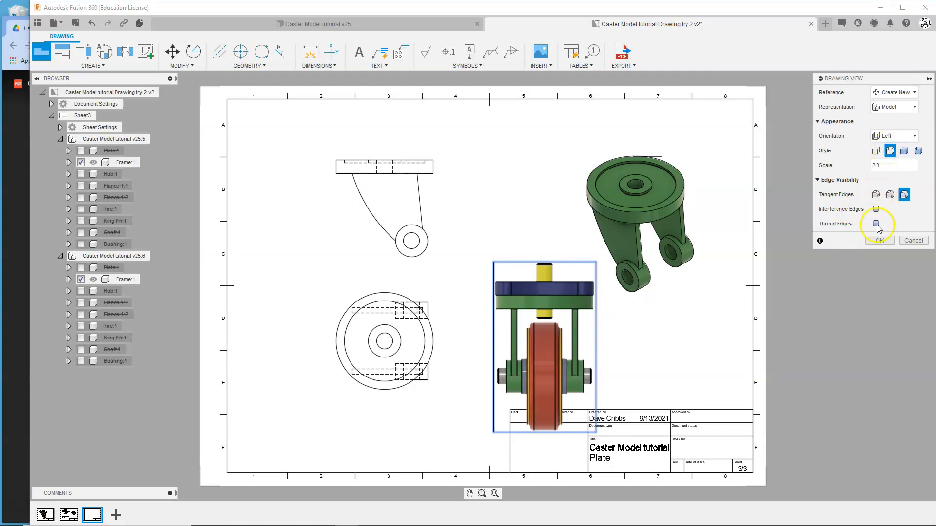
left_click(879, 241)
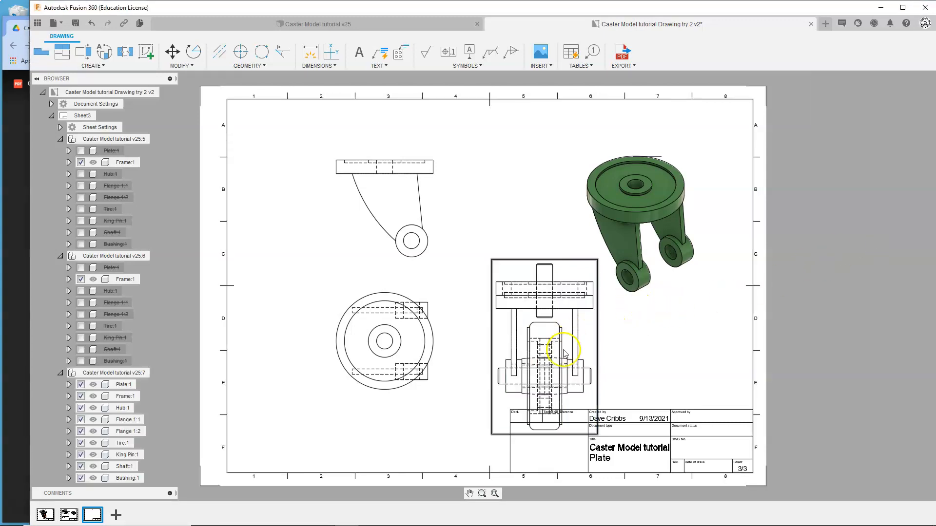
Exclude the plate, hub, flanges, tire, king pin, shaft and bushing from the left view, keeping only the frame
left_click(80, 384)
left_click(81, 408)
left_click(81, 420)
left_click(81, 431)
left_click(81, 443)
left_click(81, 454)
left_click(81, 467)
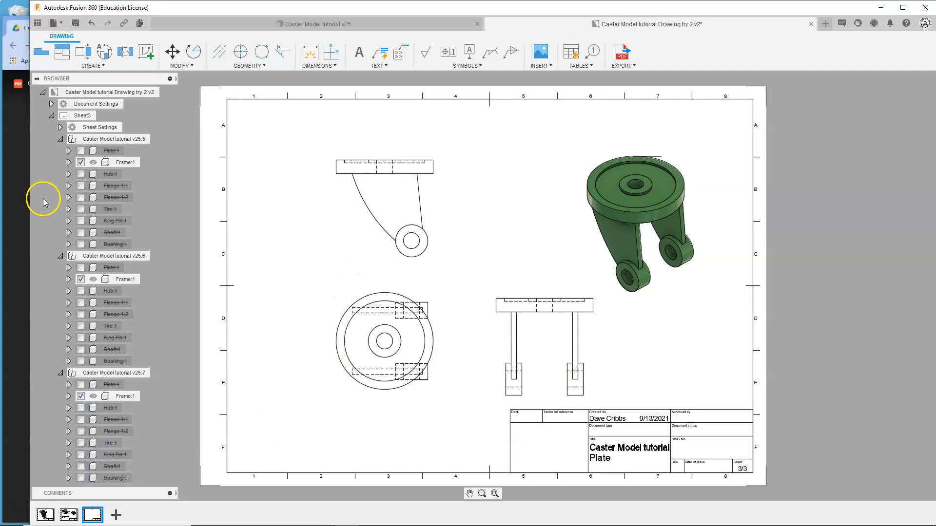
Check the frame page of the reference PDF and add a center mark to the front view's hole in Fusion 360
left_click(16, 195)
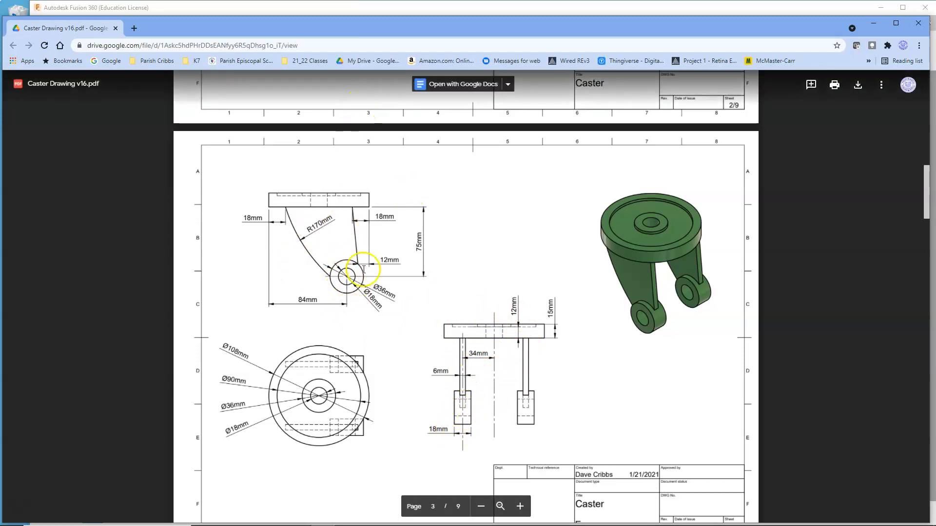
left_click(284, 10)
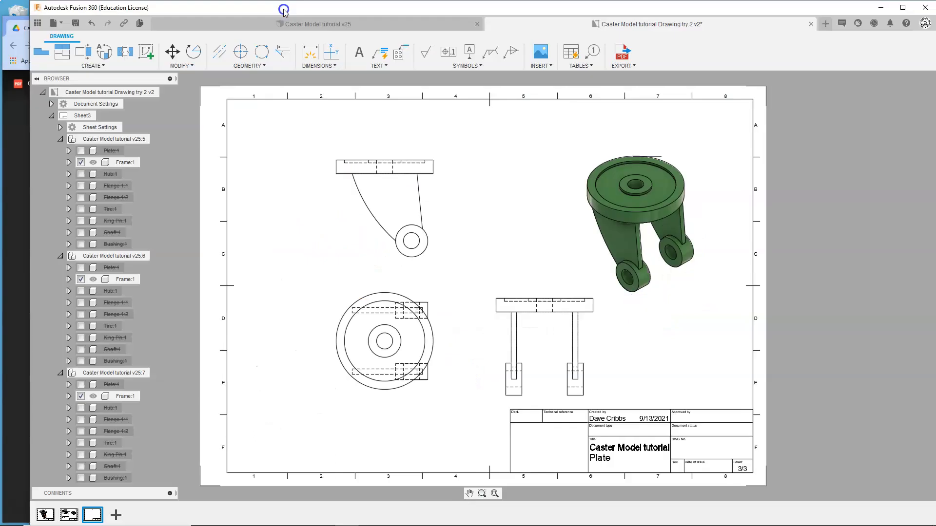
left_click(240, 52)
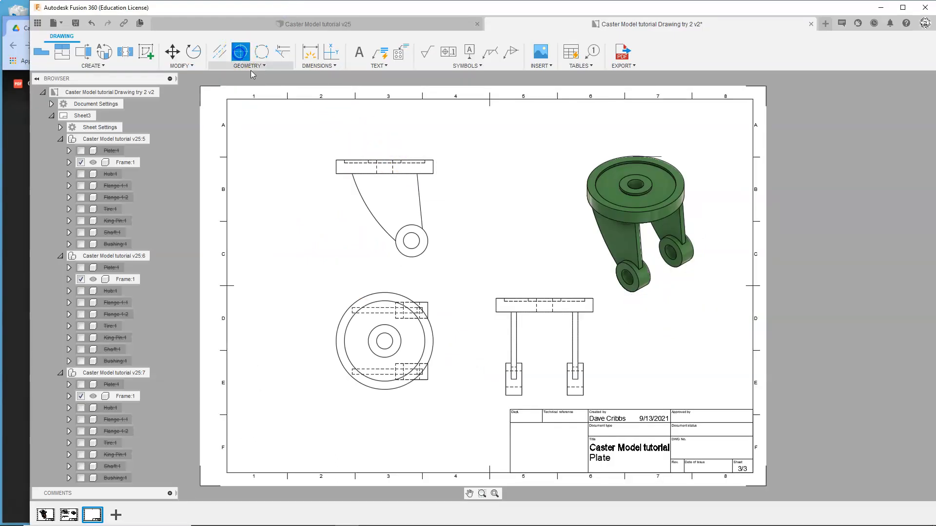
left_click(407, 235)
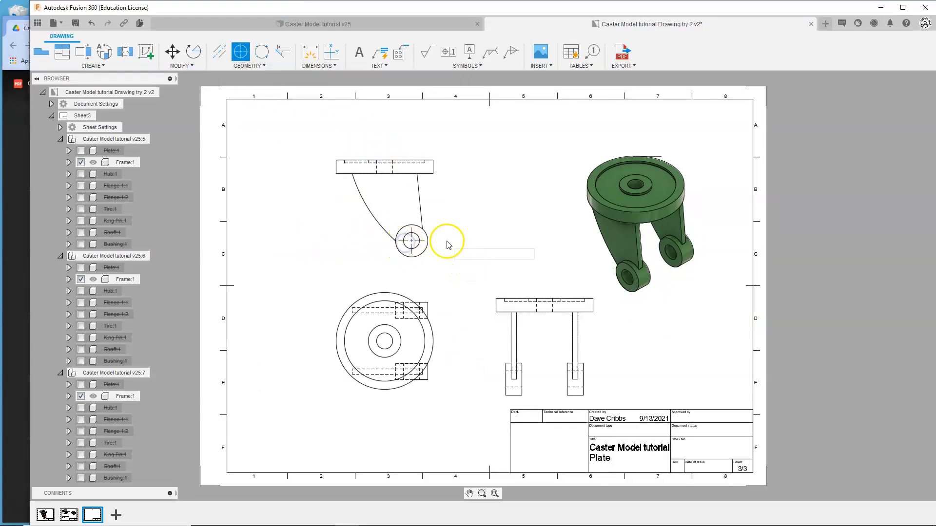
Add centerlines midway between the two legs and along the left leg in the frame's left view
left_click(219, 51)
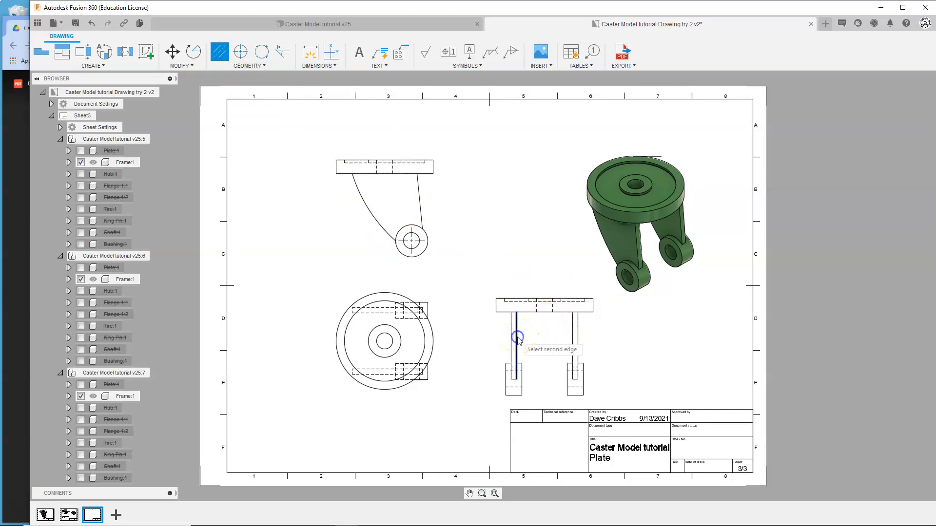
left_click(575, 338)
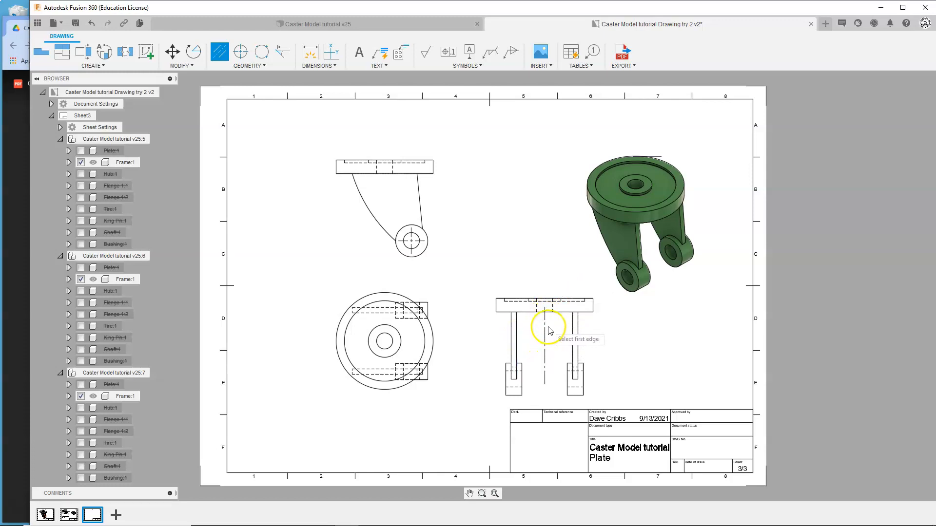
scroll(519, 339, "up", 4)
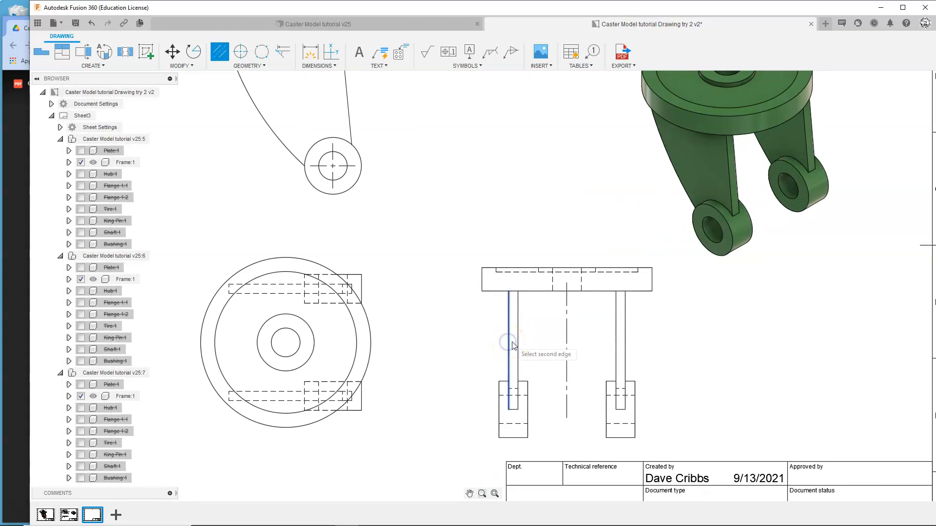
left_click(517, 343)
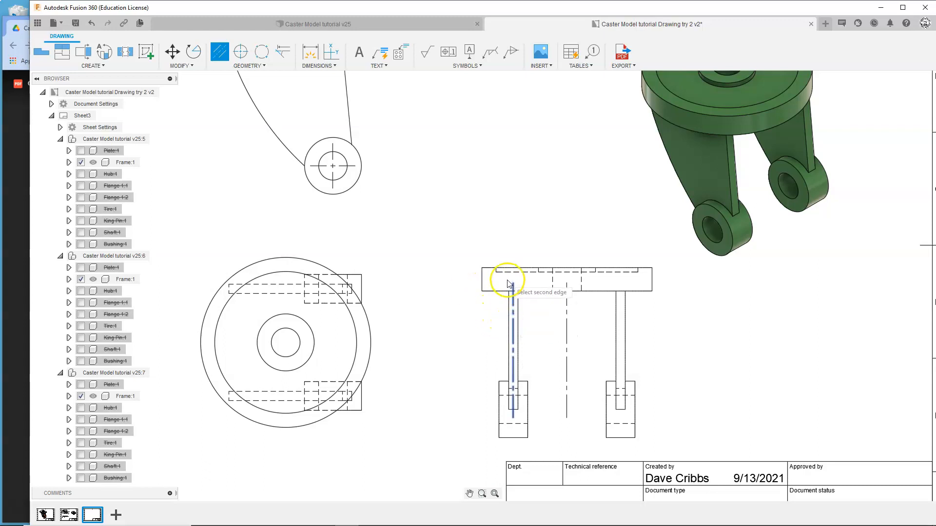
Extend both centerlines in the left view so they run past the frame's upper and lower edges
left_click(515, 319)
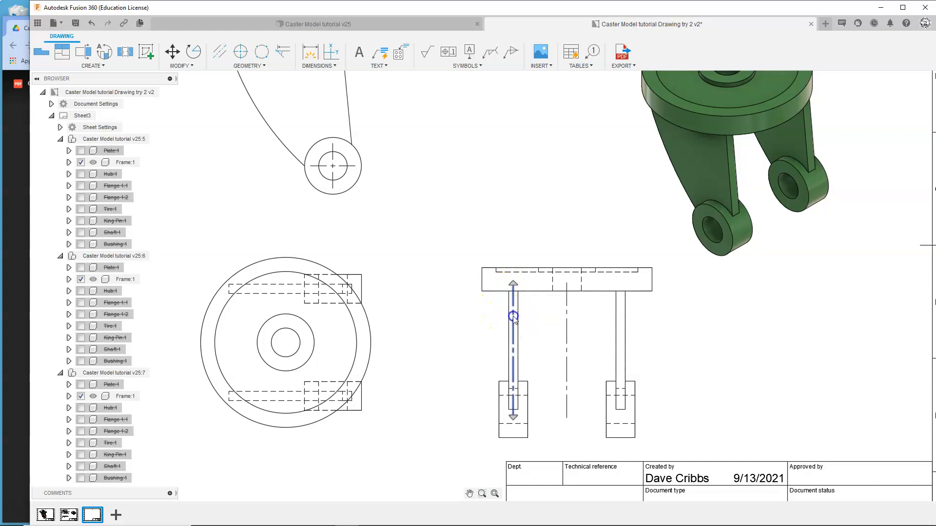
left_click_drag(513, 283, 514, 248)
left_click(512, 324)
left_click_drag(513, 417, 513, 453)
left_click(567, 406)
left_click_drag(568, 287, 567, 239)
left_click_drag(568, 414, 569, 454)
left_click(672, 376)
left_click(673, 376)
left_click(578, 343)
scroll(577, 343, "down", 5)
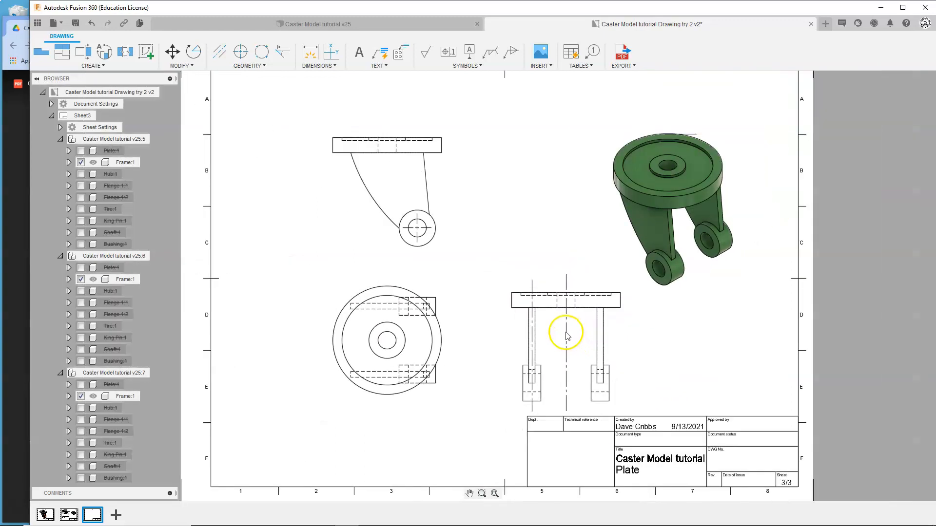
middle_click_drag(502, 322, 488, 285)
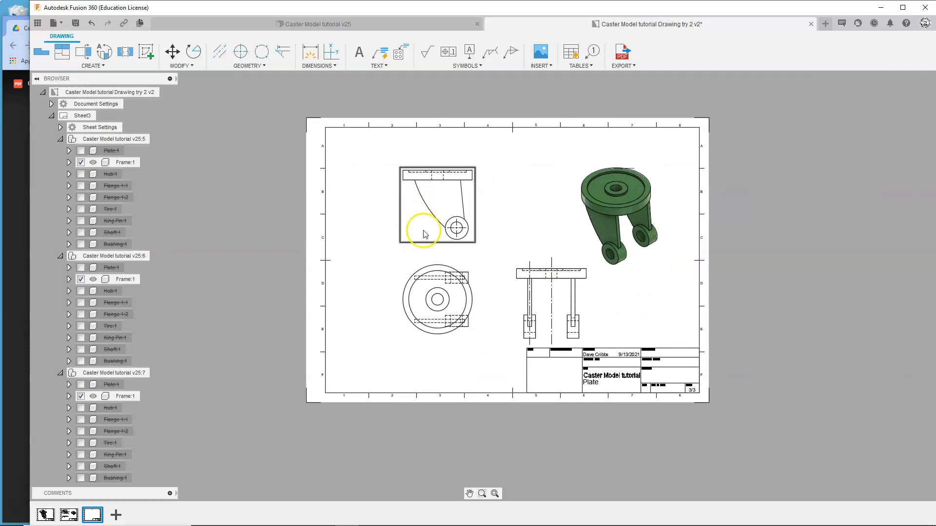
Check the reference PDF and dimension the front view's vertical distance from the disc's underside to the hole center in Fusion 360
left_click(20, 183)
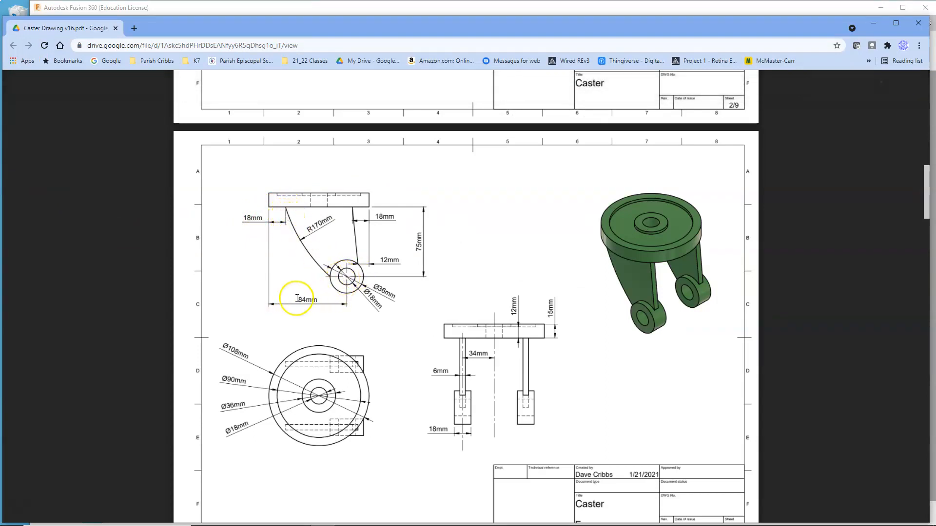
left_click(193, 8)
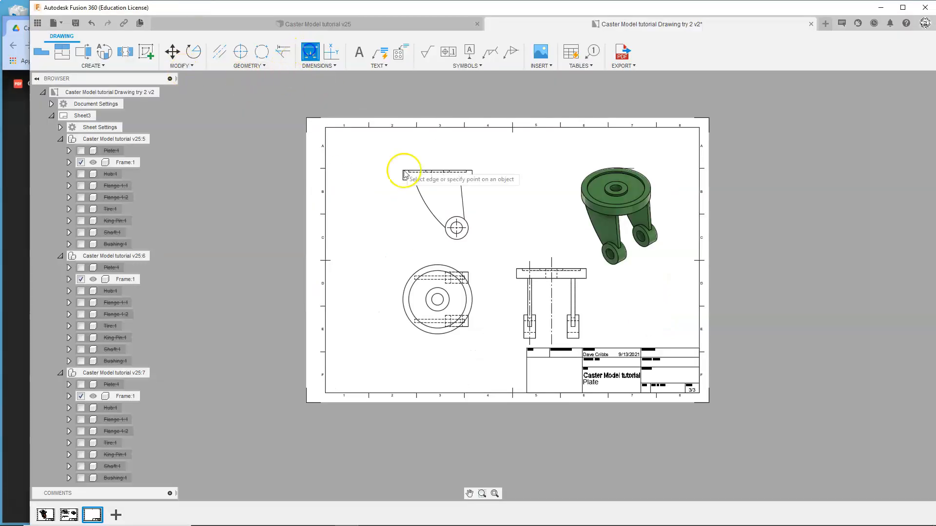
scroll(404, 174, "up", 5)
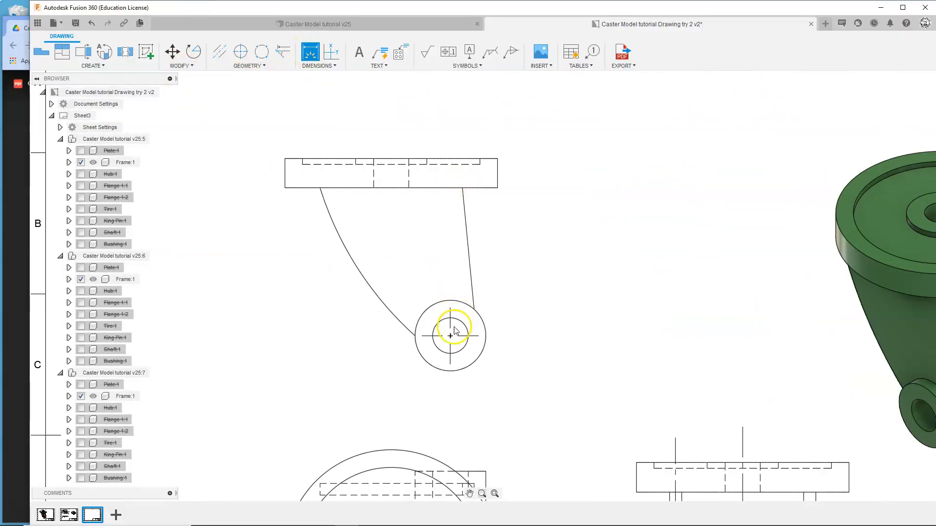
left_click(436, 188)
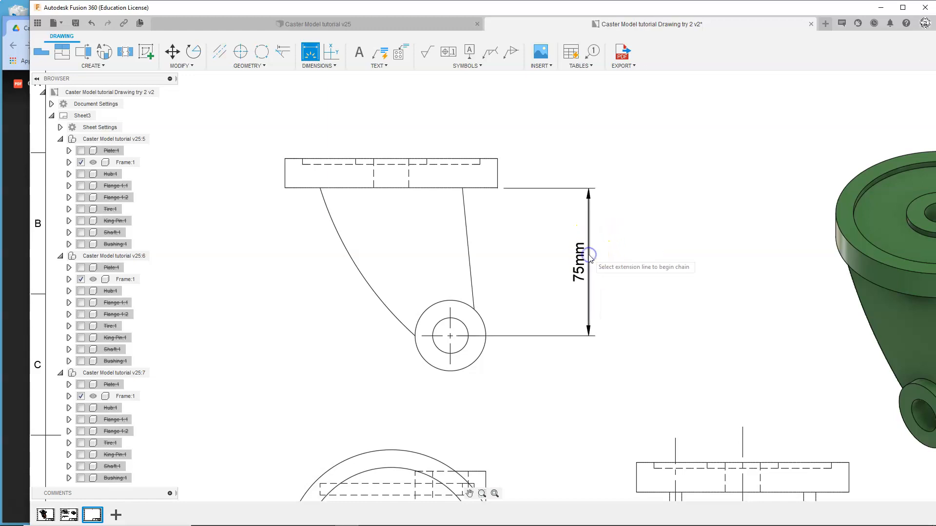
Dimension the horizontal distance from the disc's left edge to the hole center, placing it below the front view
left_click(451, 336)
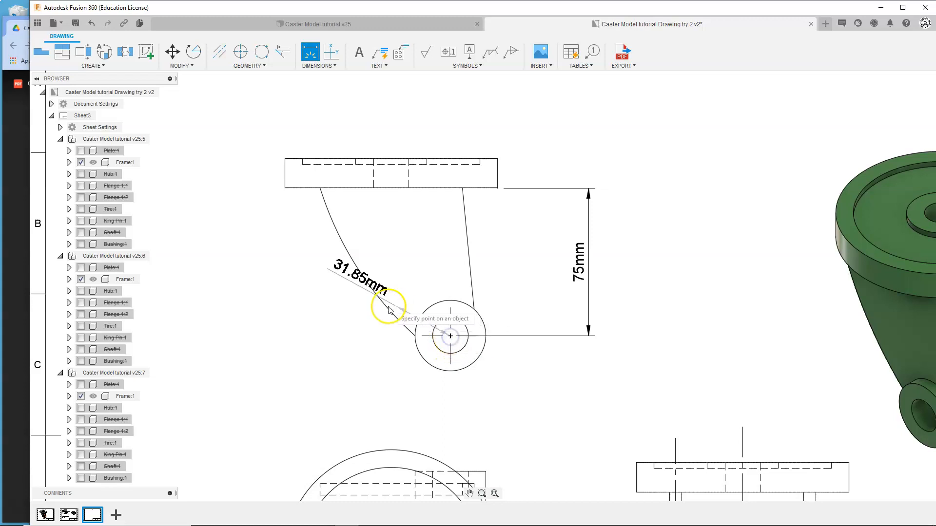
left_click(286, 189)
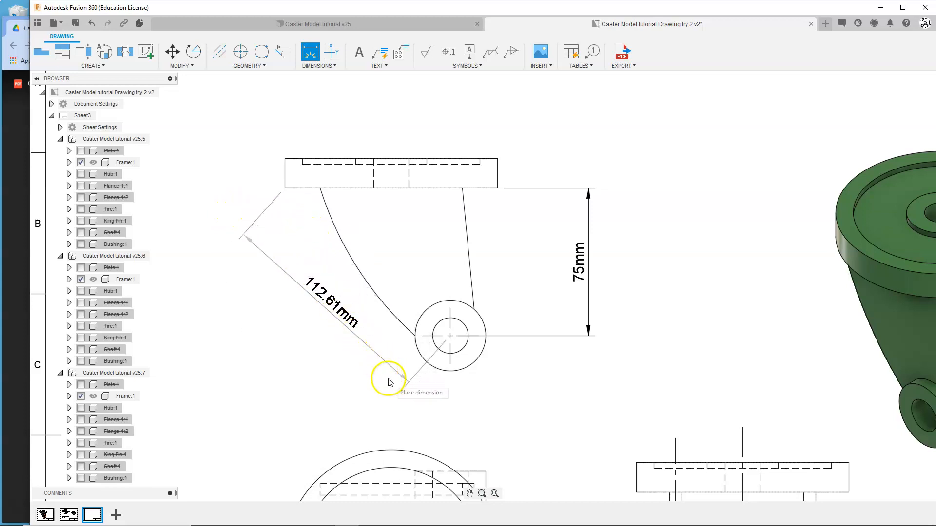
scroll(401, 355, "up", 2)
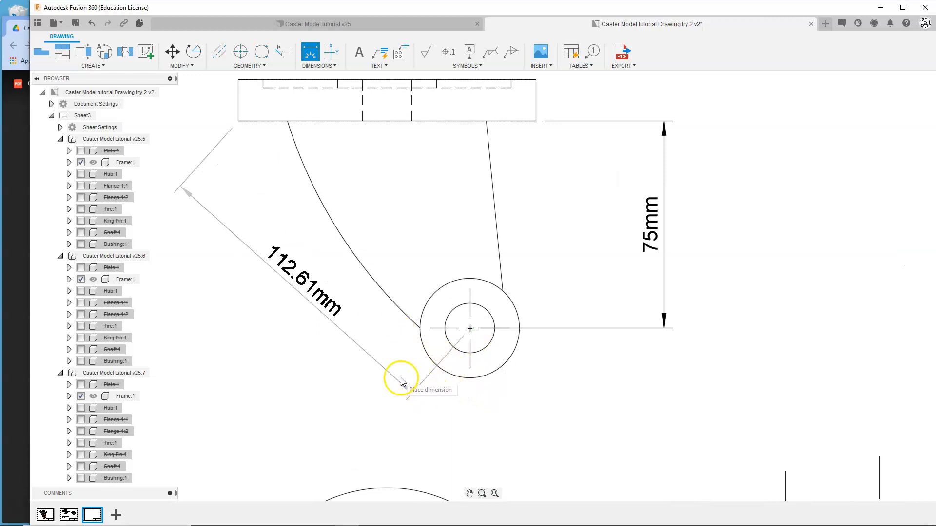
left_click(457, 397)
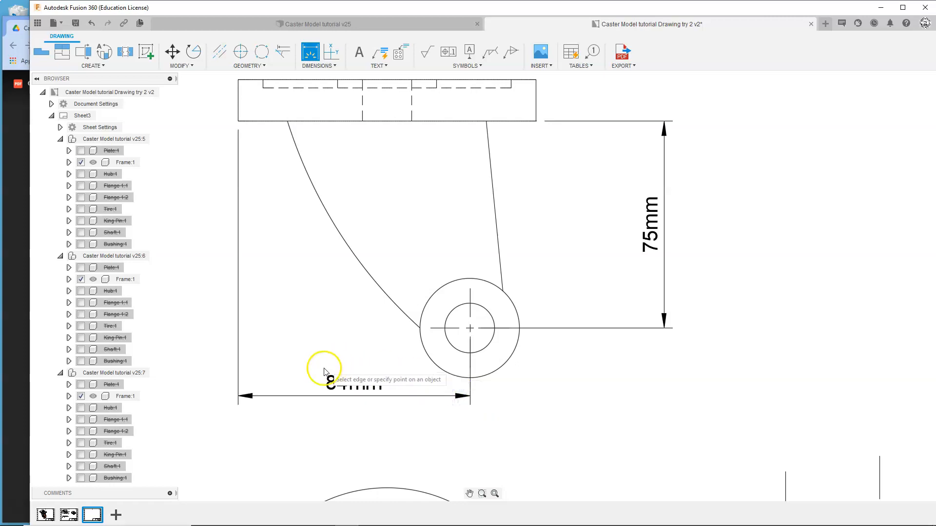
Check the reference PDF, dimension the disc's left edge to the curved leg edge in Fusion 360, and move its text outside the view
left_click(20, 255)
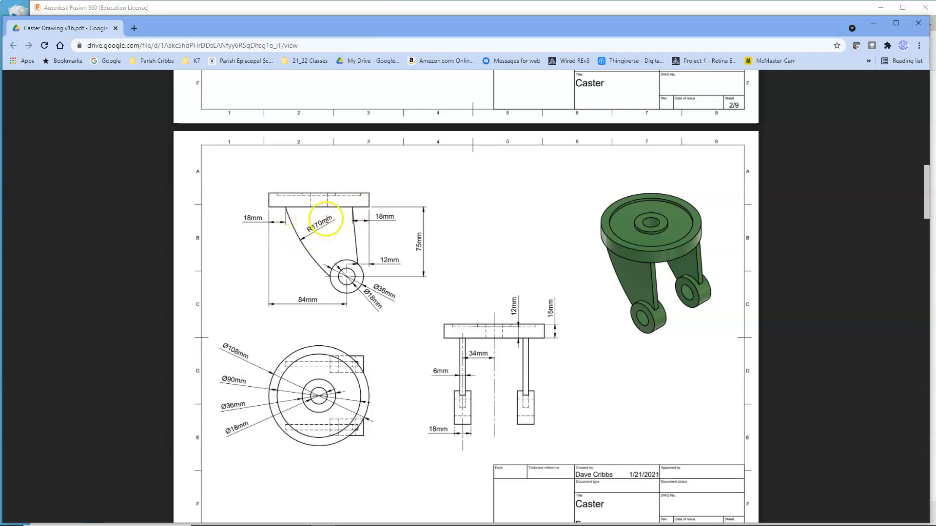
left_click(288, 9)
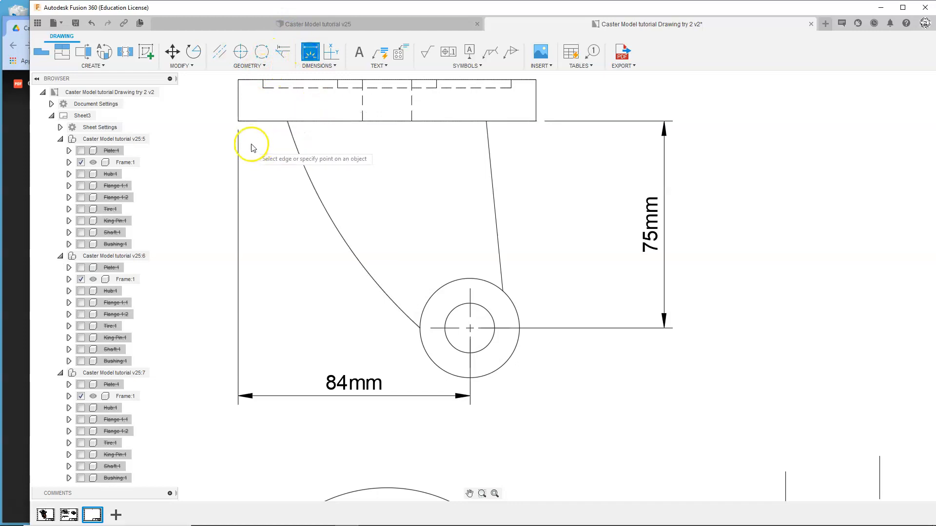
left_click(239, 121)
left_click(287, 122)
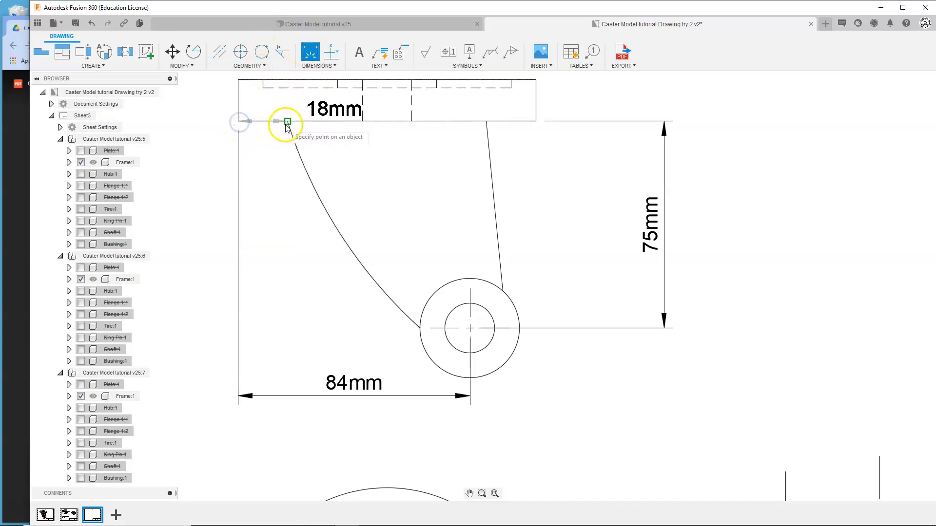
left_click(273, 181)
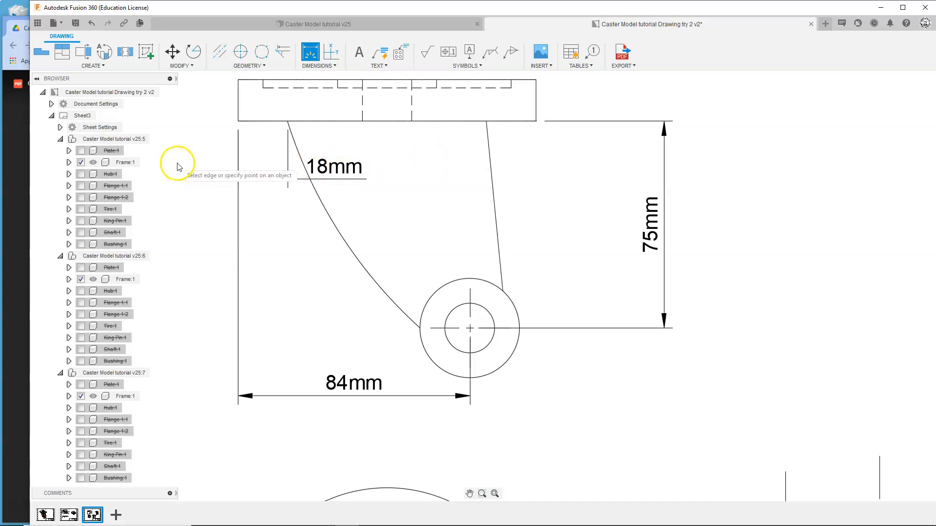
key("Escape")
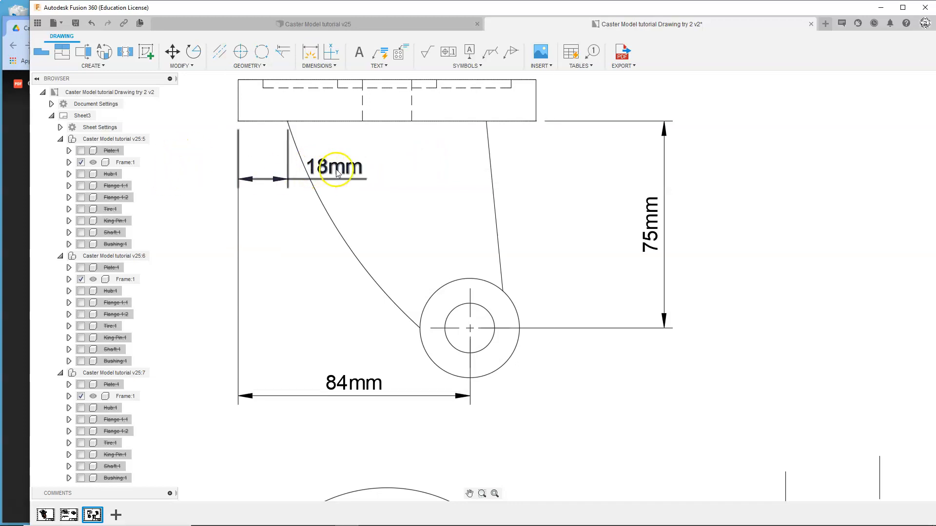
left_click_drag(335, 169, 190, 170)
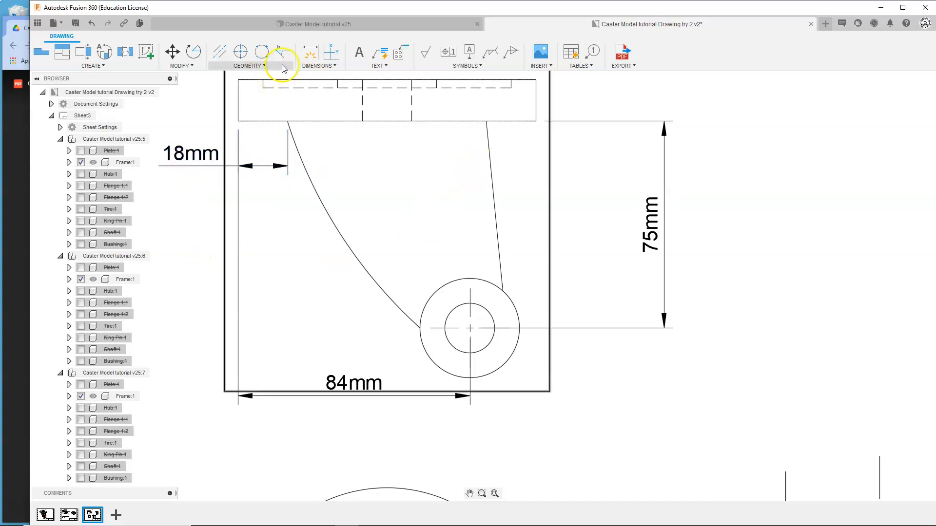
Dimension the horizontal distance from the straight leg edge's upper end to the disc's right edge, placing it just below the disc
left_click(310, 51)
left_click(486, 121)
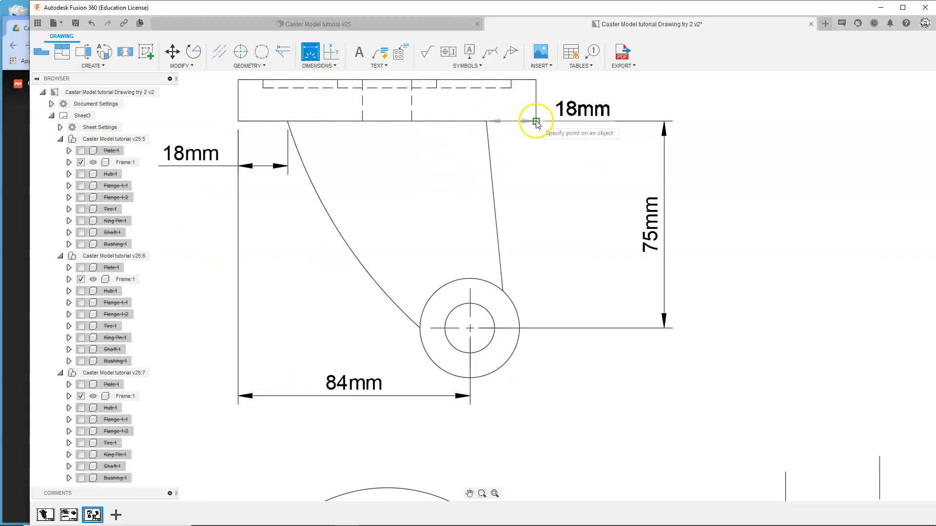
left_click(536, 121)
left_click(536, 161)
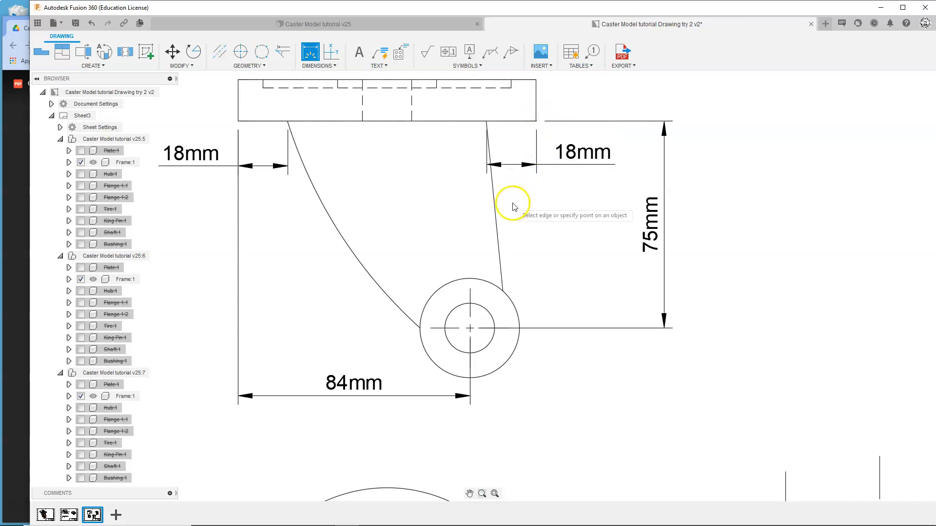
Dimension the horizontal distance from the straight leg edge's lower end to the hole center and move its text outside the view's right side
left_click(503, 292)
left_click(470, 298)
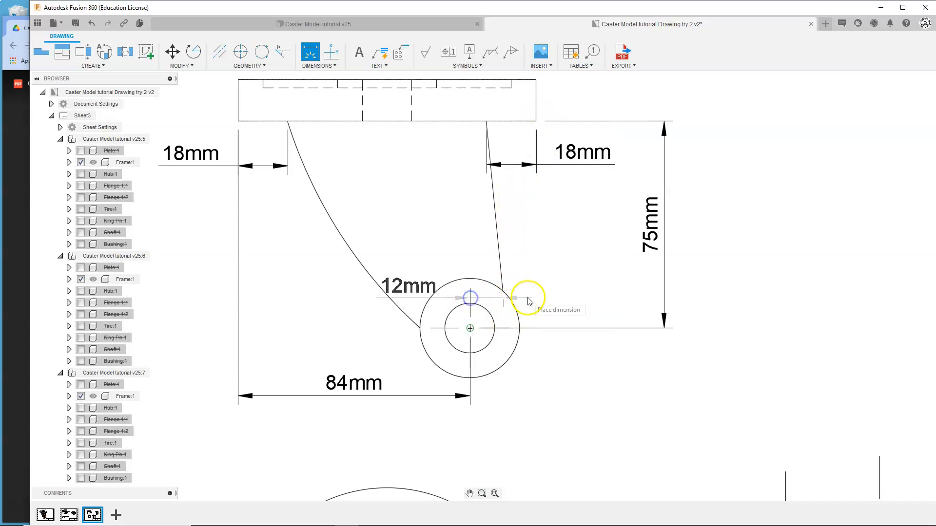
left_click(482, 274)
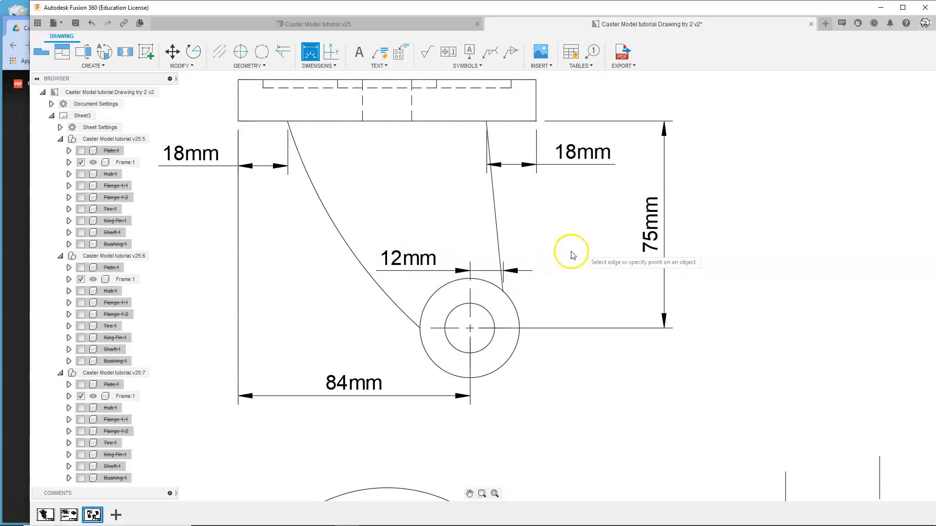
left_click(361, 271)
key("Escape")
left_click(388, 273)
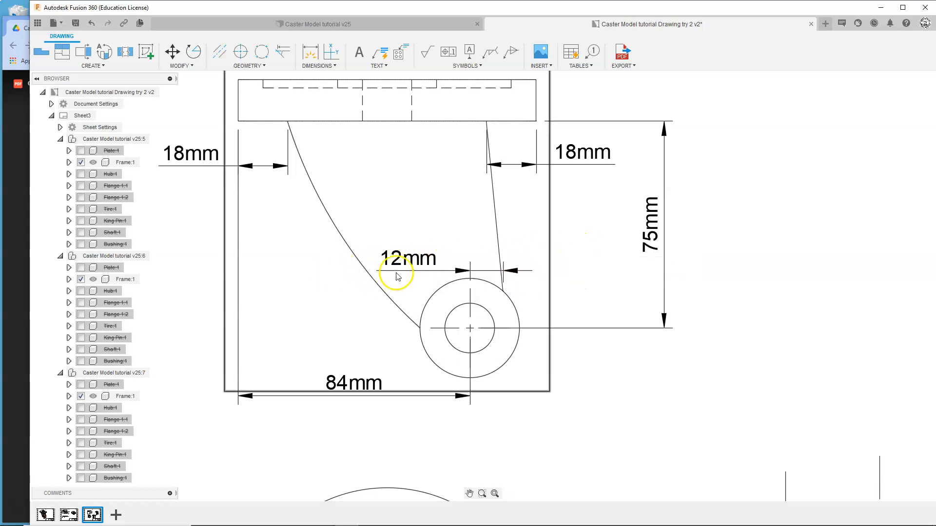
left_click_drag(409, 262, 557, 263)
left_click(569, 351)
left_click(512, 375)
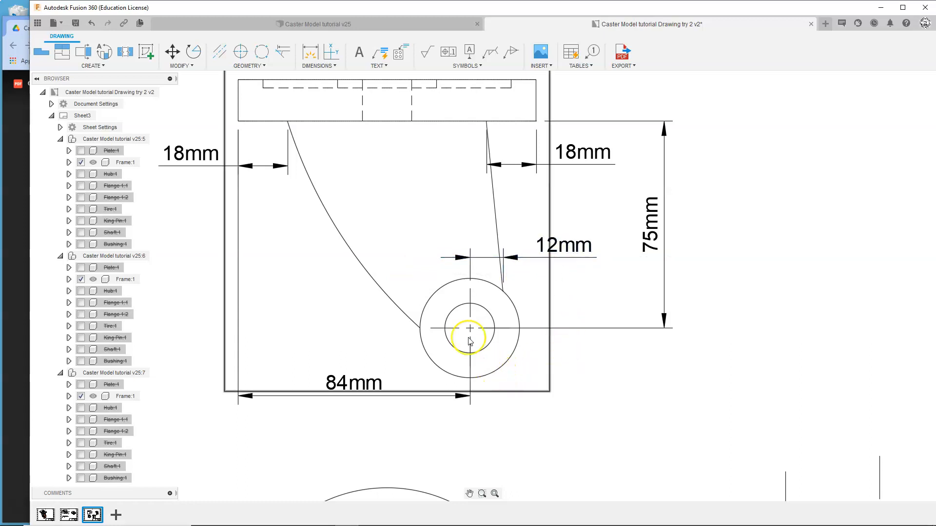
Check the reference PDF and dimension the curved leg edge's radius in Fusion 360, placing the text inside the leg
left_click(310, 52)
left_click(328, 219)
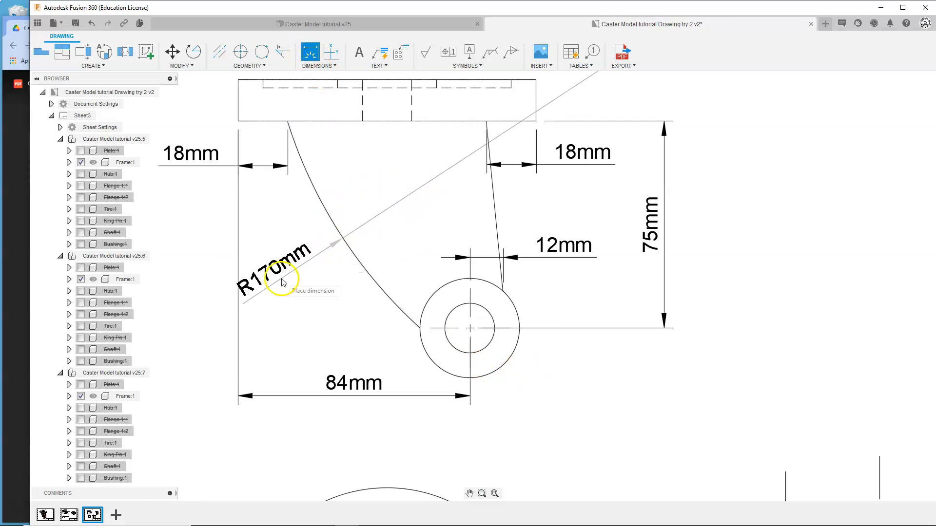
left_click(21, 277)
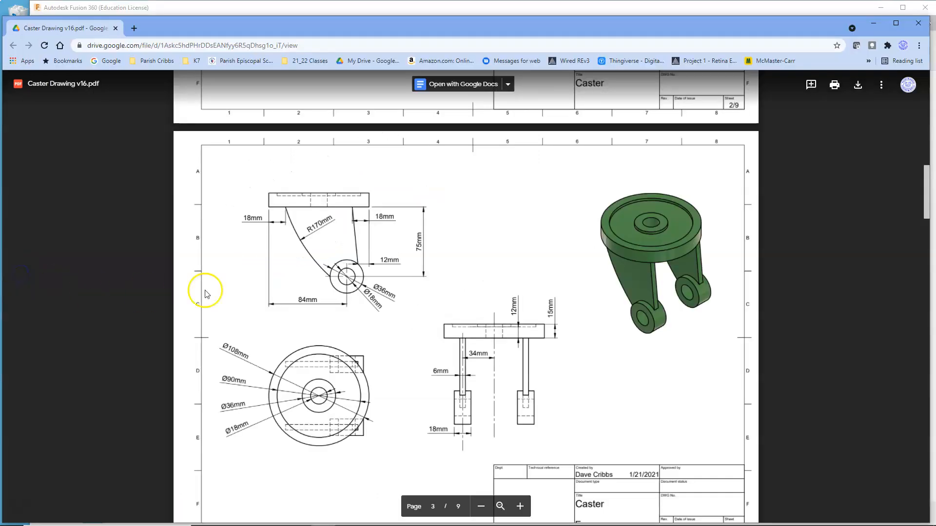
left_click(178, 10)
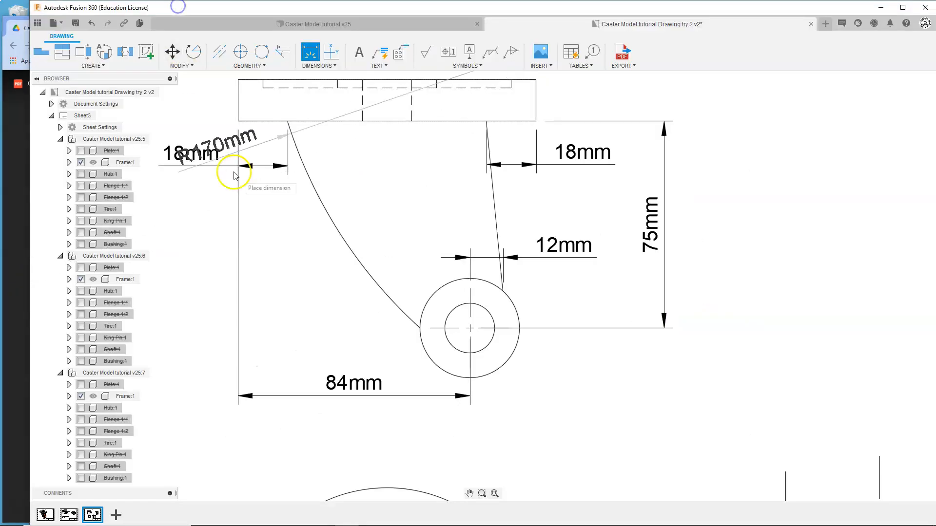
left_click(373, 194)
left_click(492, 320)
key("Escape")
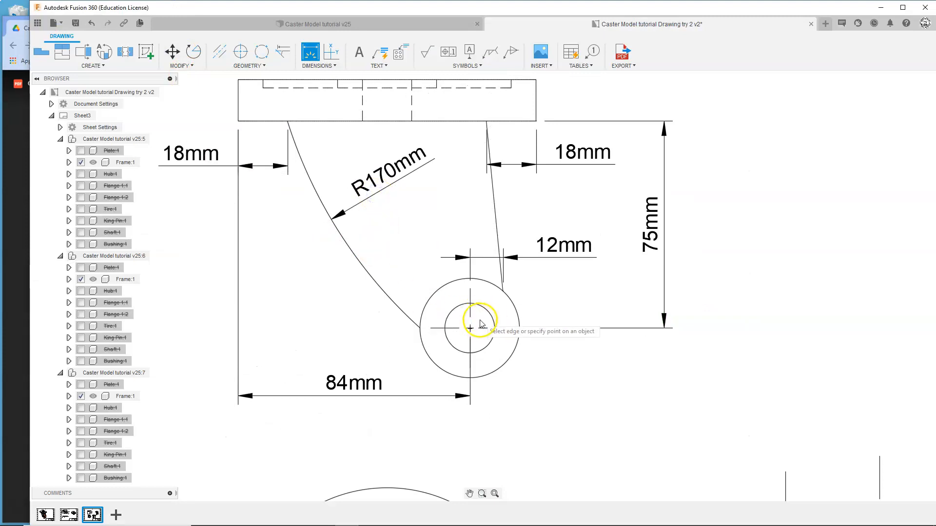
Check the reference PDF and dimension the diameters of the leg's hole and surrounding boss in Fusion 360, placing both below and right of them
scroll(387, 276, "down", 5)
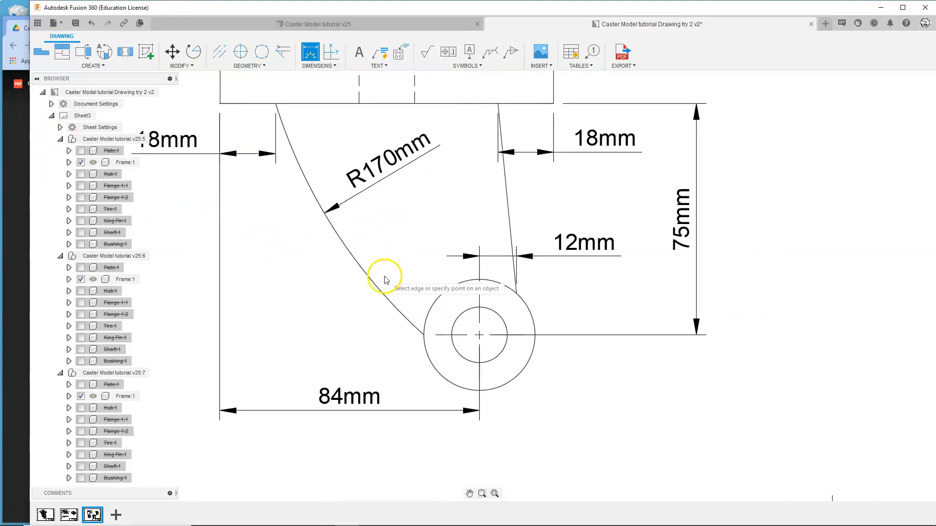
left_click(19, 301)
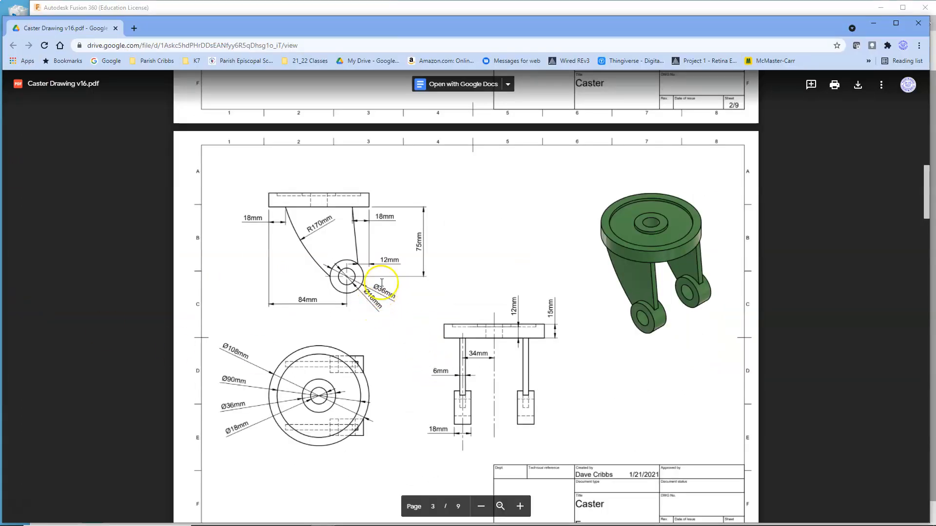
left_click(312, 9)
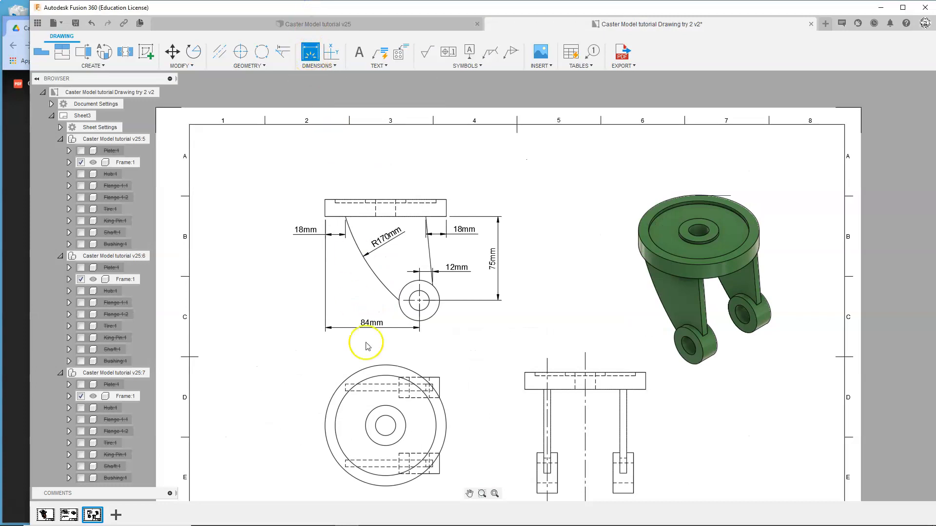
scroll(418, 301, "up", 5)
left_click(431, 317)
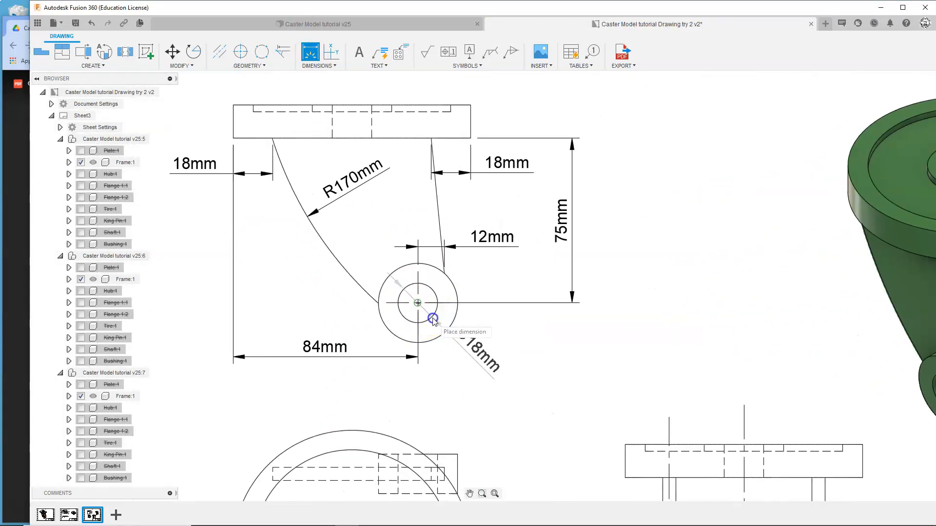
left_click(498, 401)
left_click(457, 303)
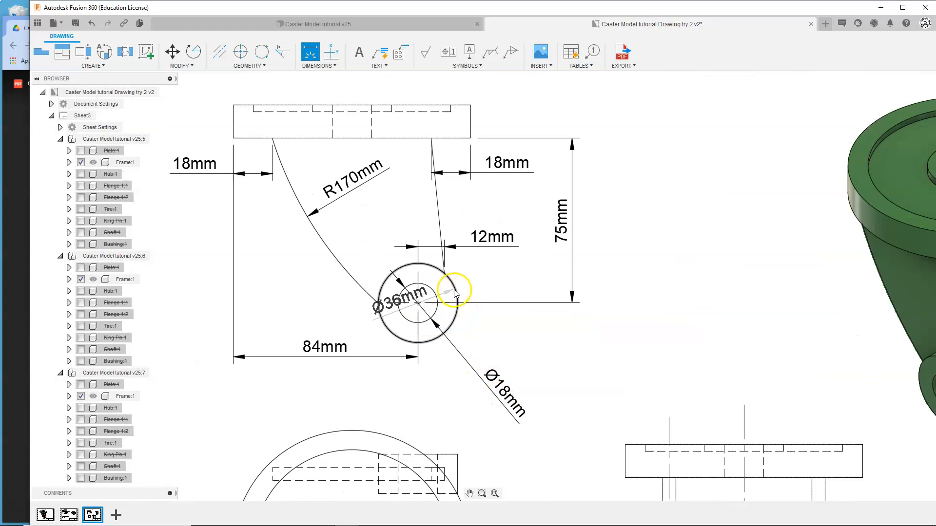
left_click(533, 361)
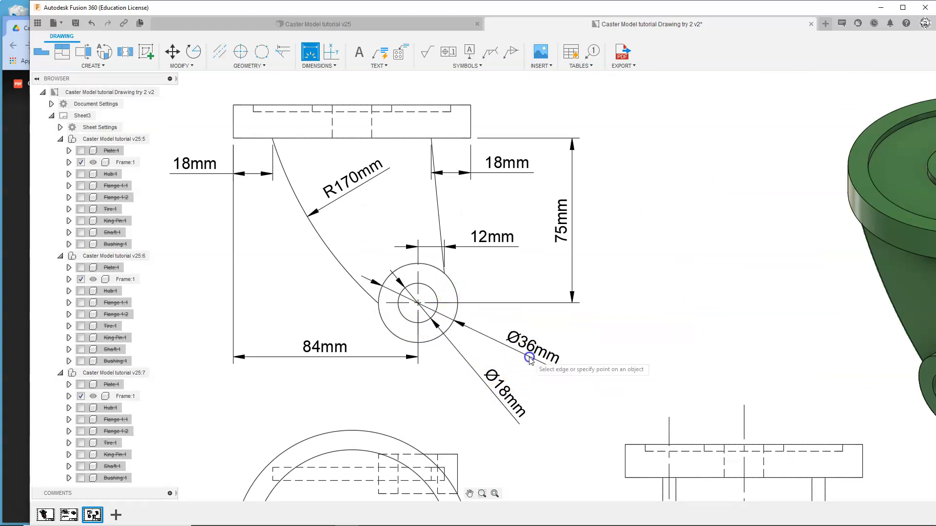
Check the reference PDF and dimension the diameters of the center hole and its surrounding ring in the circular view, placing both lower left
scroll(539, 361, "down", 5)
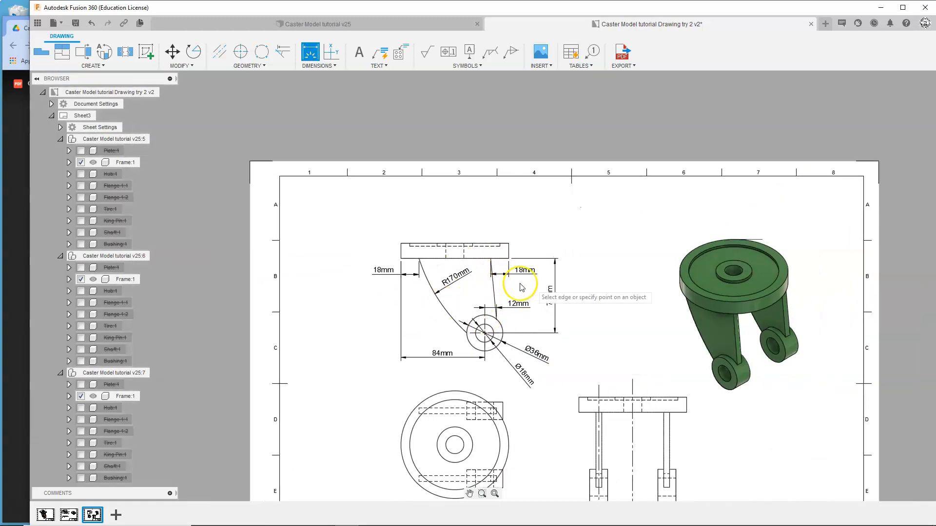
mouse_move(535, 411)
middle_mouse_down()
mouse_move(507, 355)
mouse_move(507, 320)
middle_mouse_up()
scroll(507, 321, "down", 1)
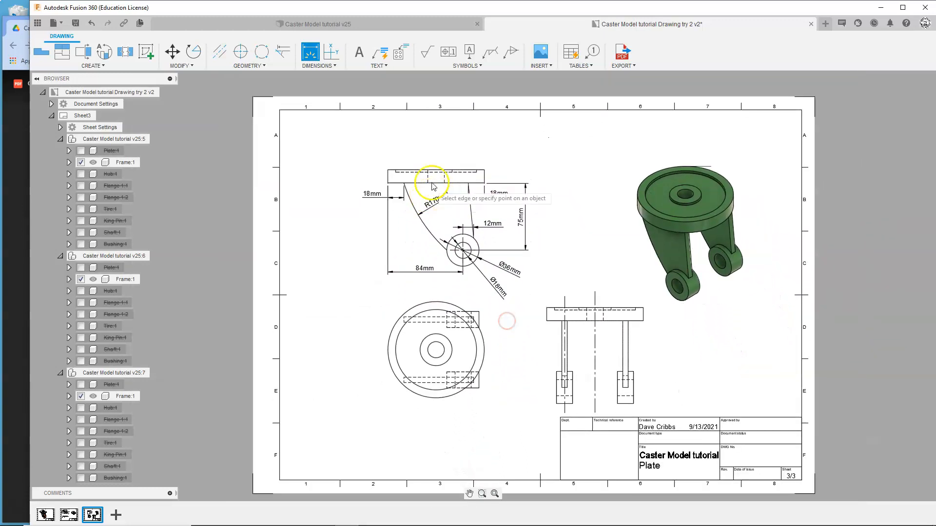
left_click(439, 354)
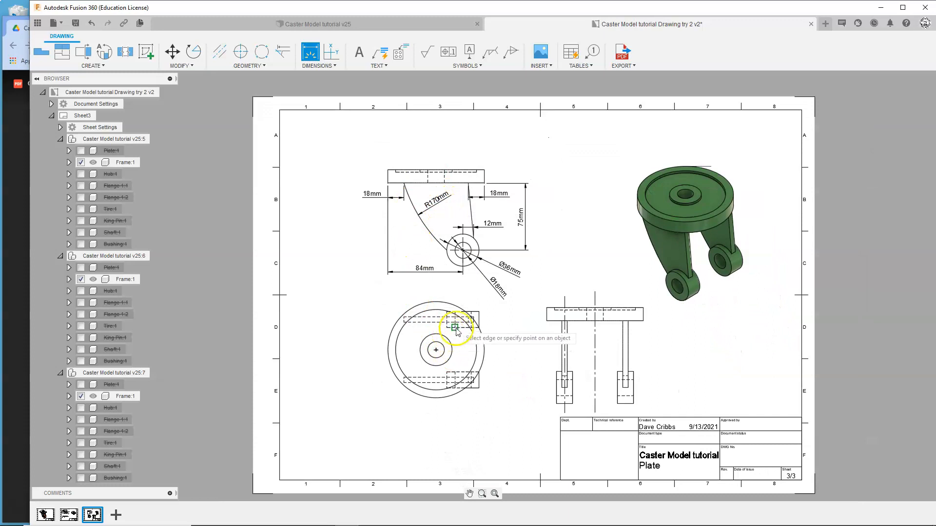
left_click(11, 292)
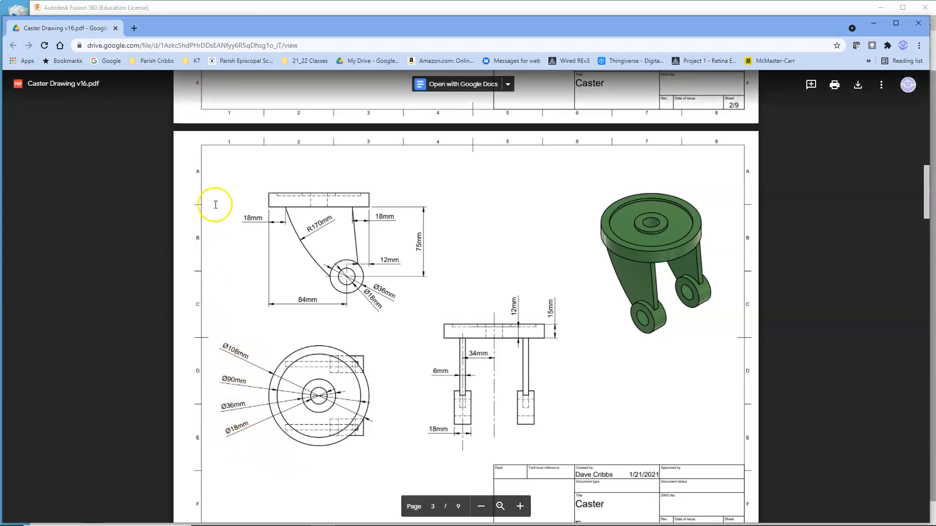
left_click(234, 13)
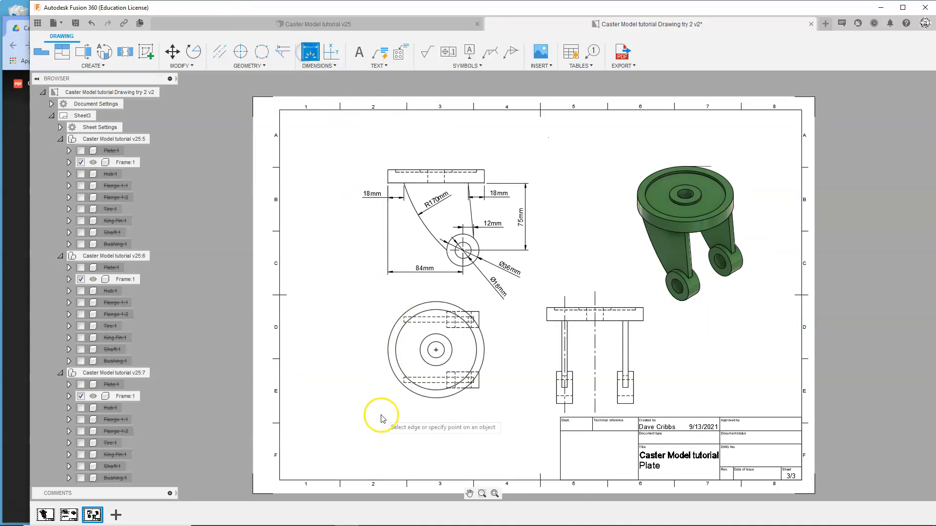
left_click(418, 394)
scroll(418, 395, "up", 2)
scroll(420, 387, "up", 1)
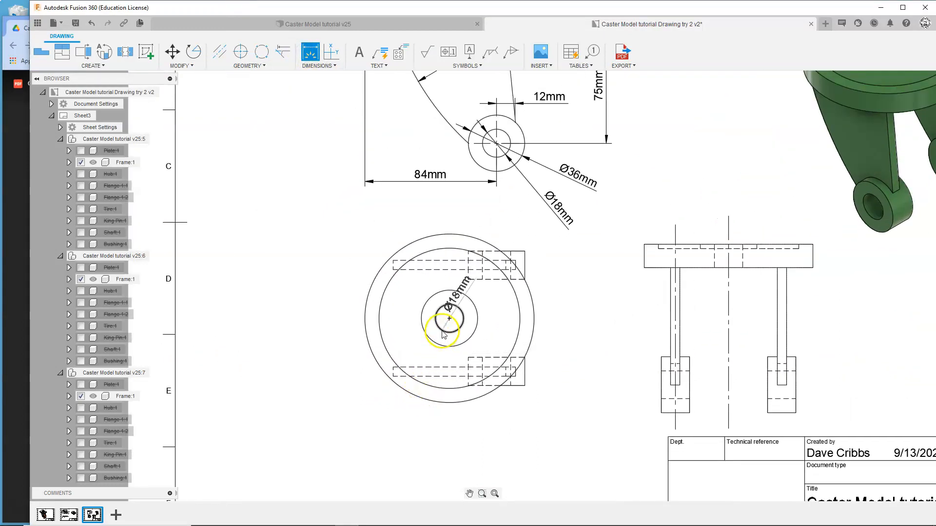
left_click(445, 332)
left_click(272, 443)
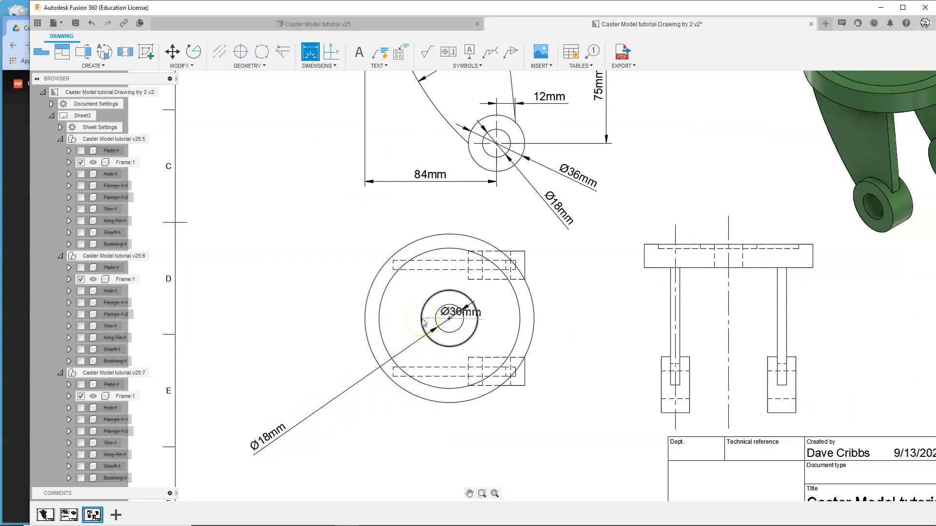
left_click(424, 322)
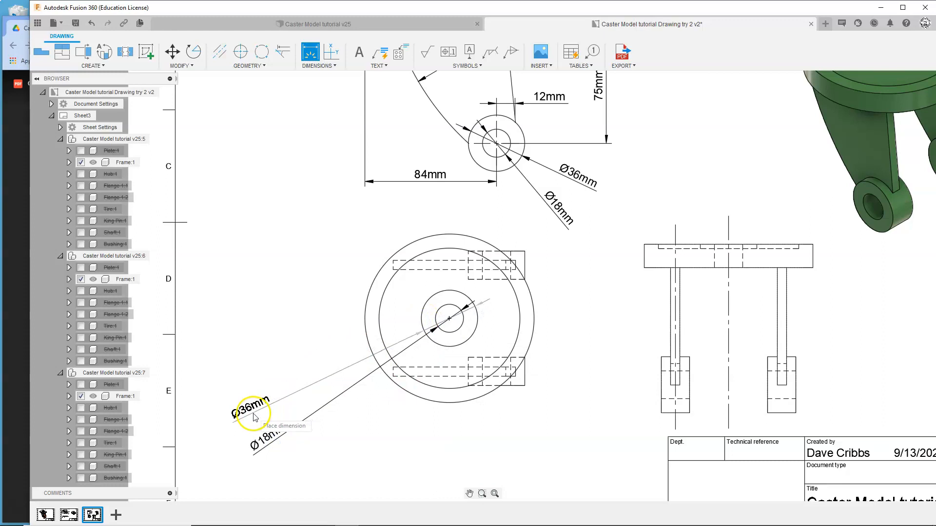
Dimension the diameters of the recess circle and the disc's outer circle, stacking both above the existing diameters at the view's left
left_click(379, 317)
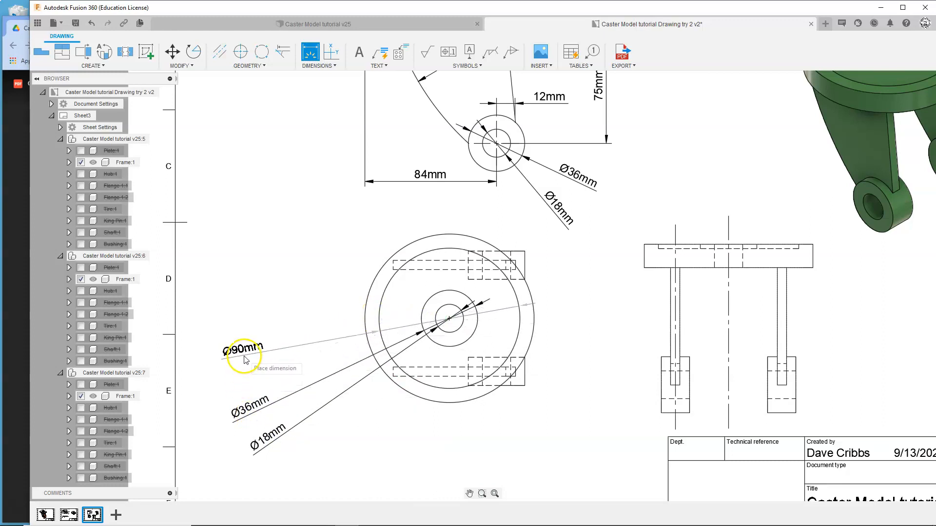
left_click(243, 360)
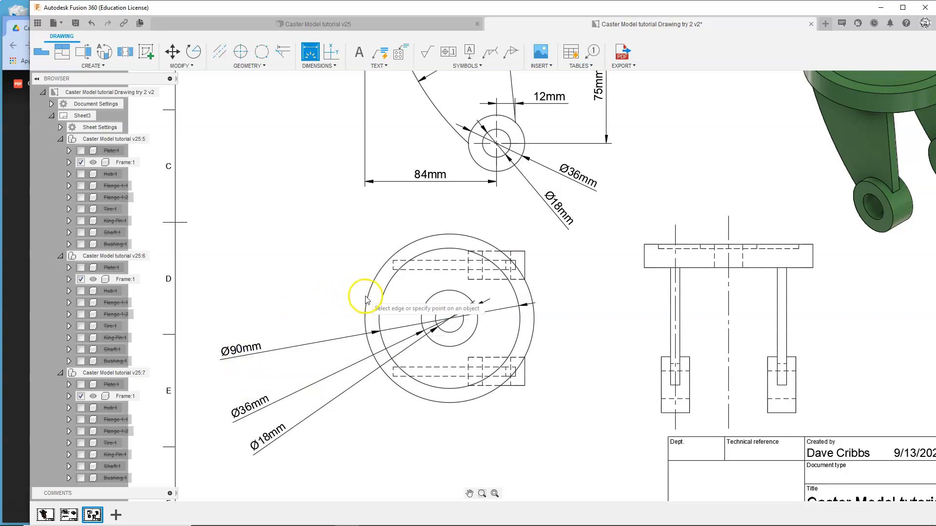
left_click(367, 296)
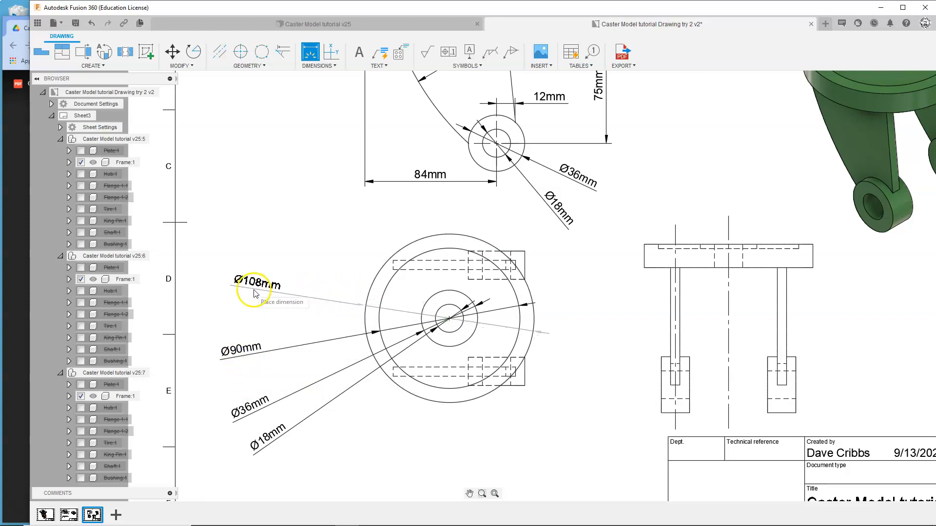
left_click(243, 294)
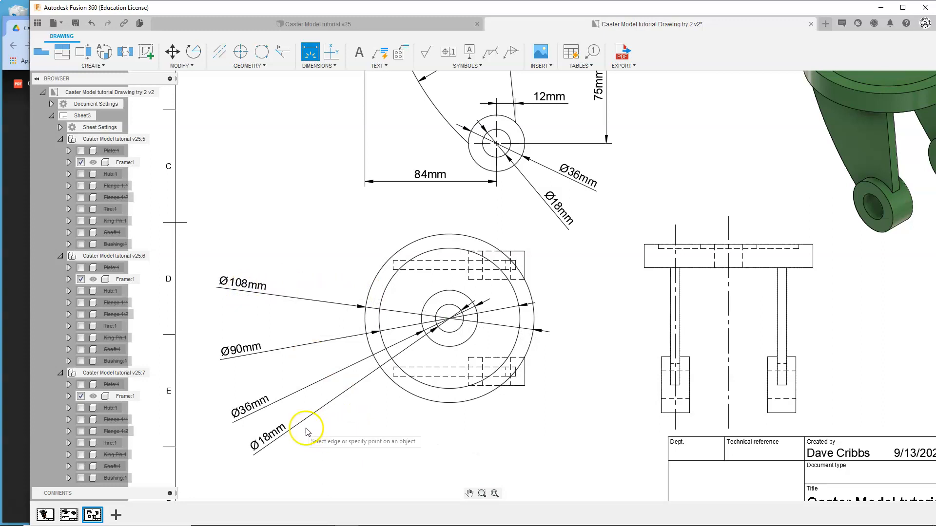
Check the reference PDF and dimension the distance between the two centerlines in the side view in Fusion 360, placing it below the disc
scroll(261, 312, "down", 5)
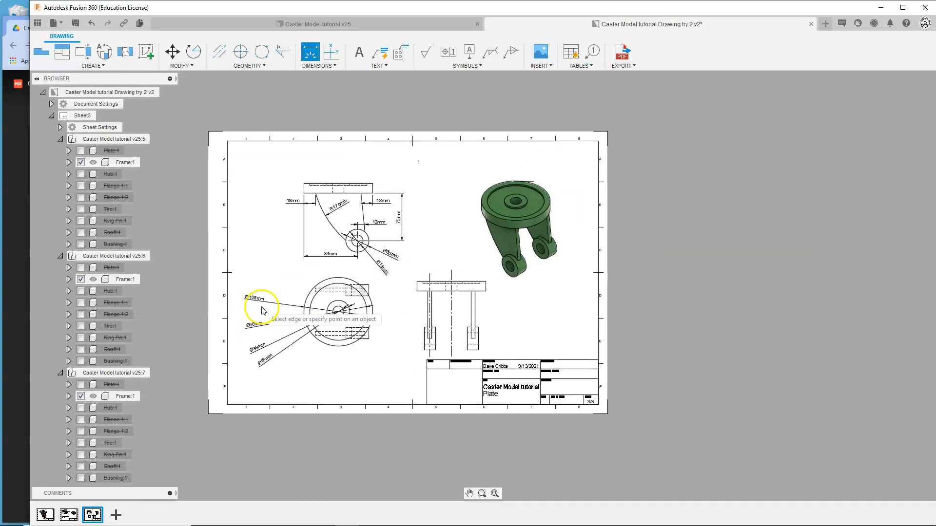
left_click(19, 320)
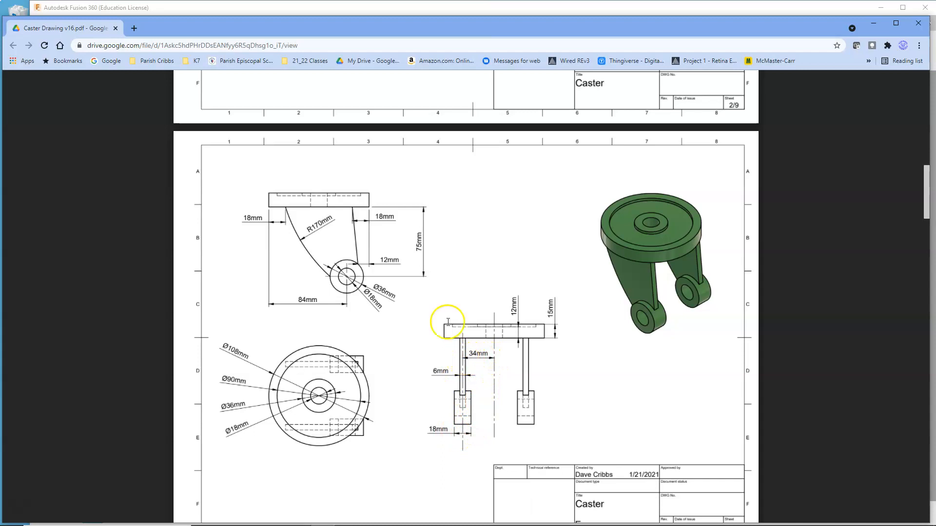
left_click(266, 13)
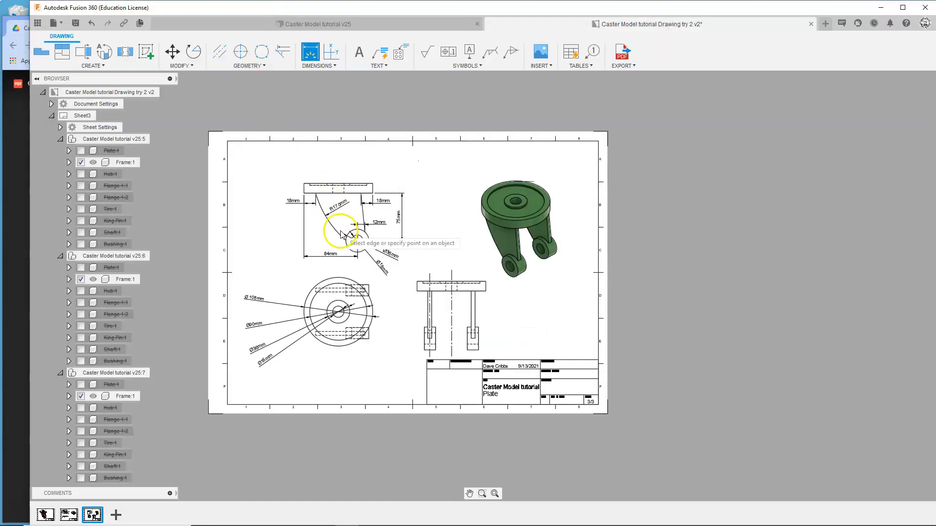
scroll(396, 335, "up", 5)
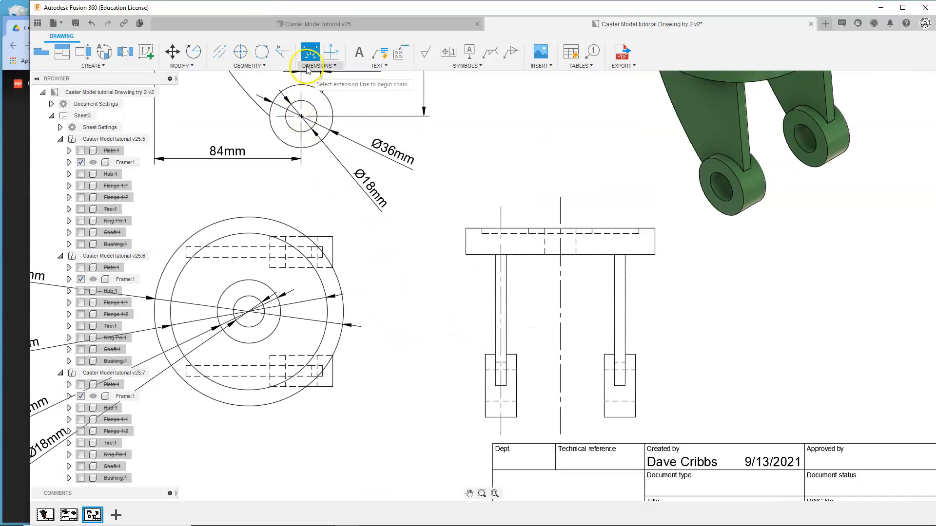
left_click(560, 312)
left_click(501, 294)
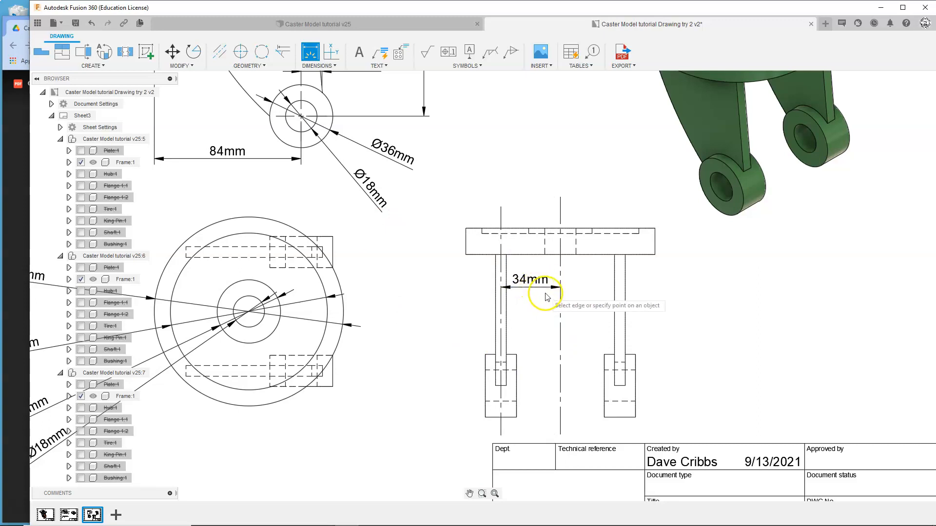
scroll(545, 306, "up", 2)
scroll(542, 304, "down", 3)
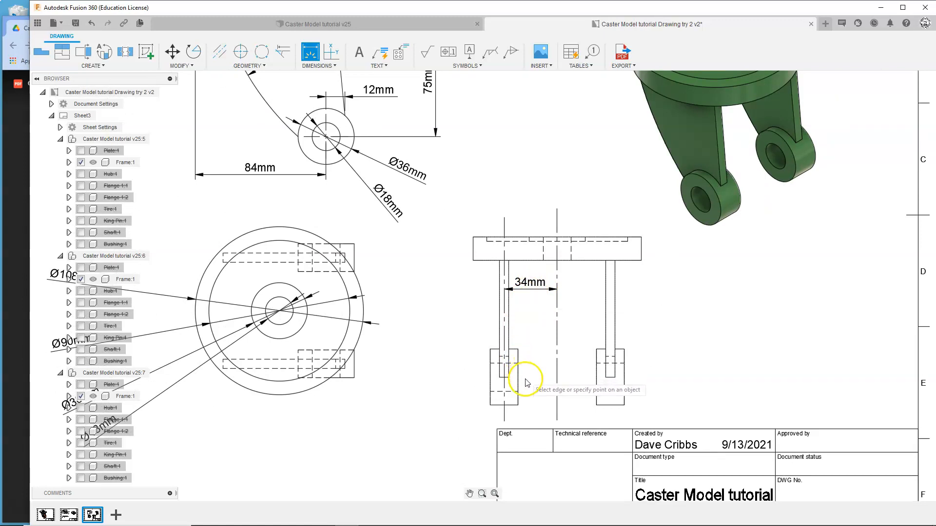
left_click(509, 318)
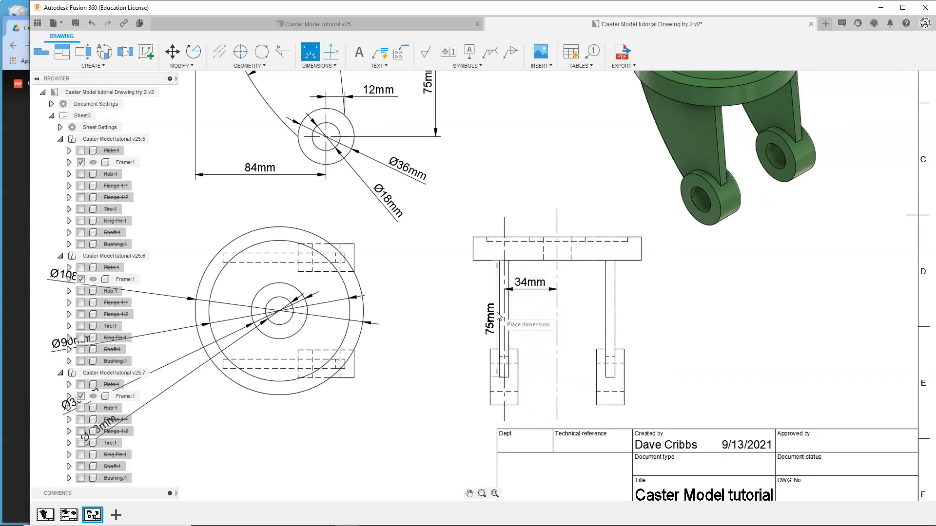
key("Escape")
left_click(467, 308)
left_click(404, 388)
Dimension the left leg's thickness and the width of its lower boss in the side view, placing both left of the leg
left_click(309, 54)
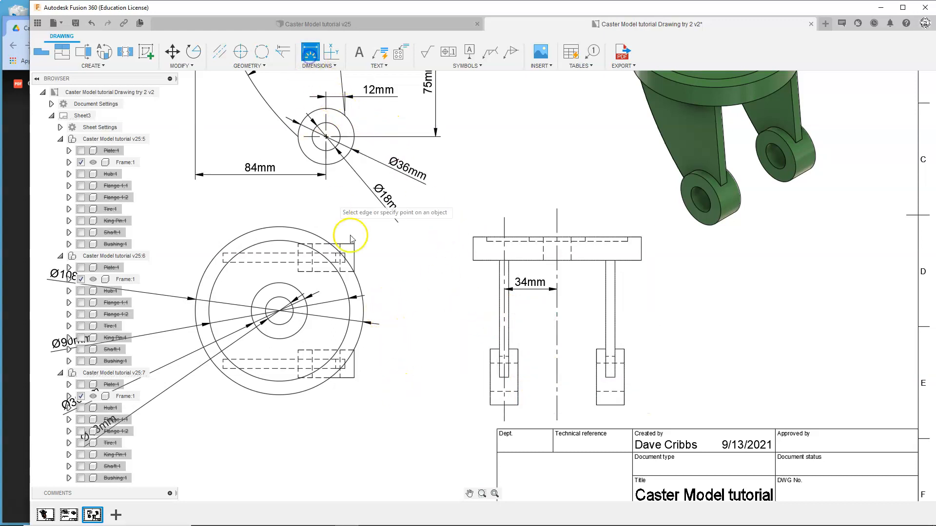
left_click(510, 316)
left_click(499, 310)
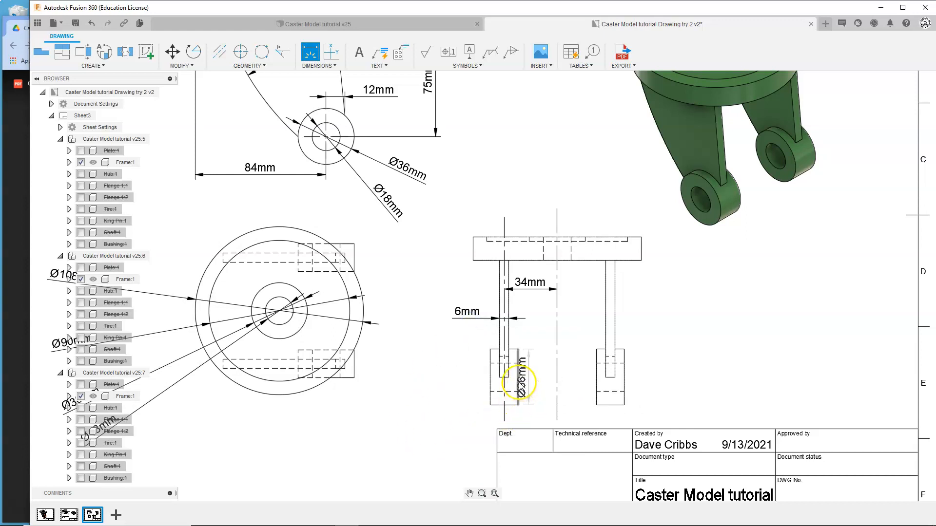
left_click(520, 383)
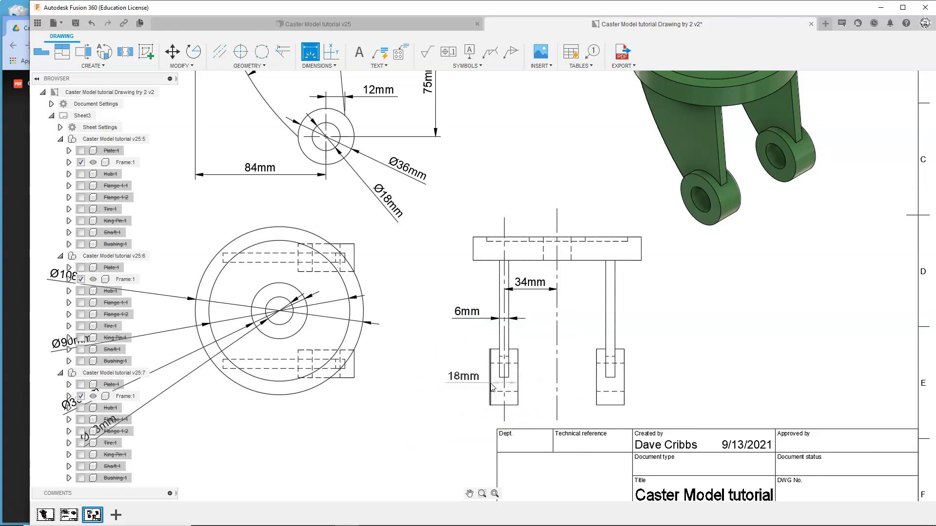
left_click(448, 385)
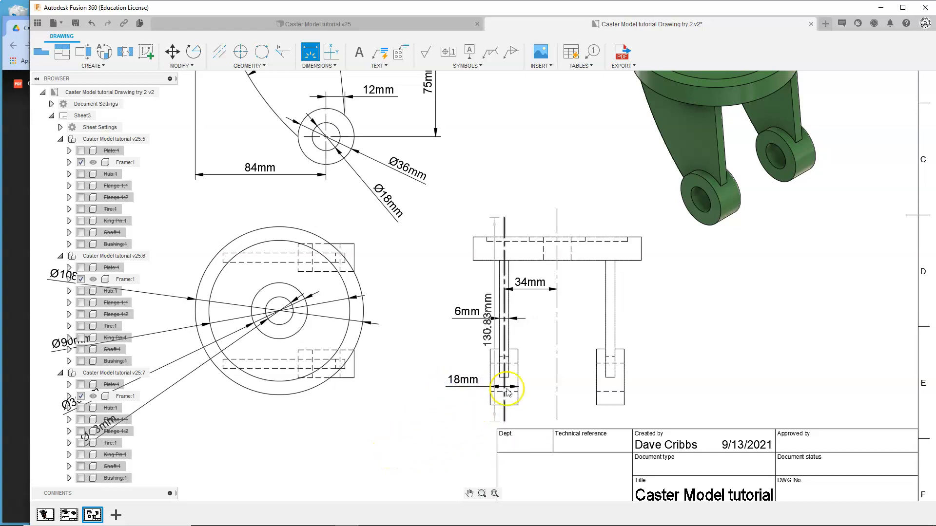
Check the reference PDF and dimension the disc's overall thickness in the side view in Fusion 360, placing it right of the disc
left_click(21, 257)
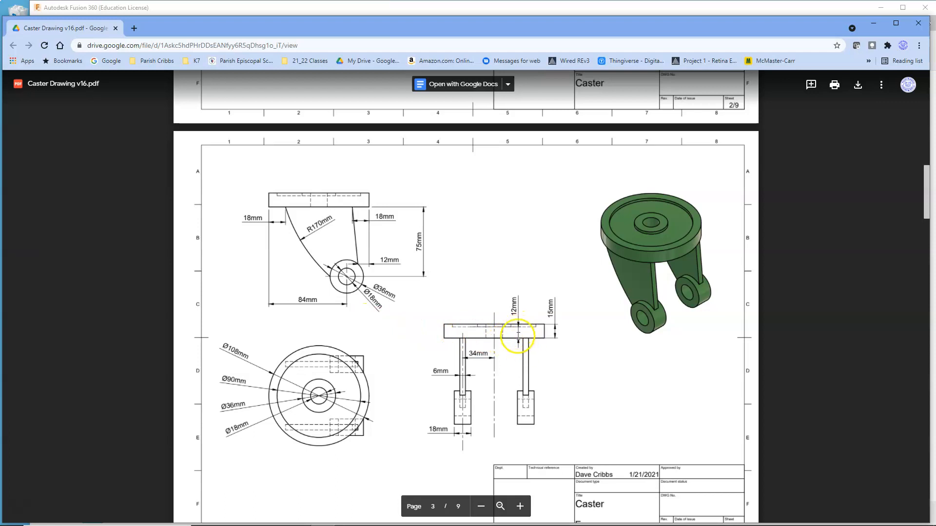
left_click(294, 15)
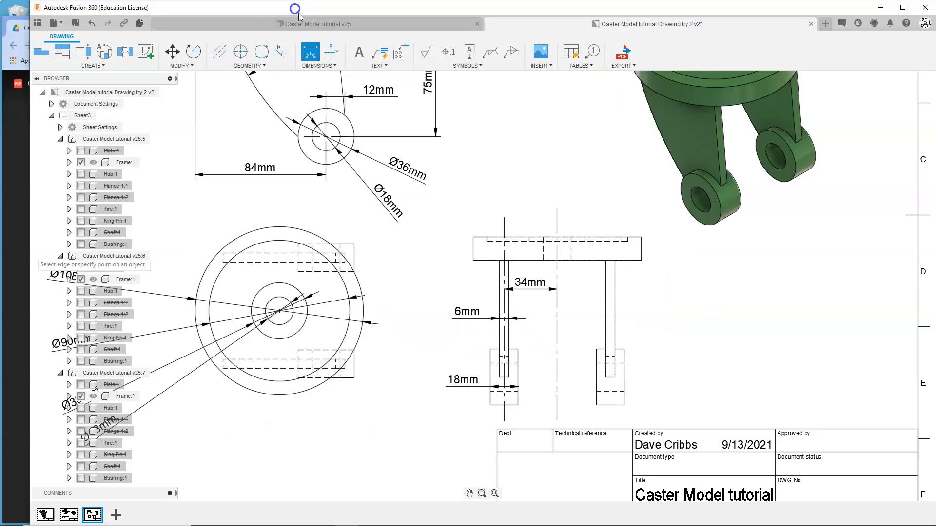
scroll(612, 234, "up", 5)
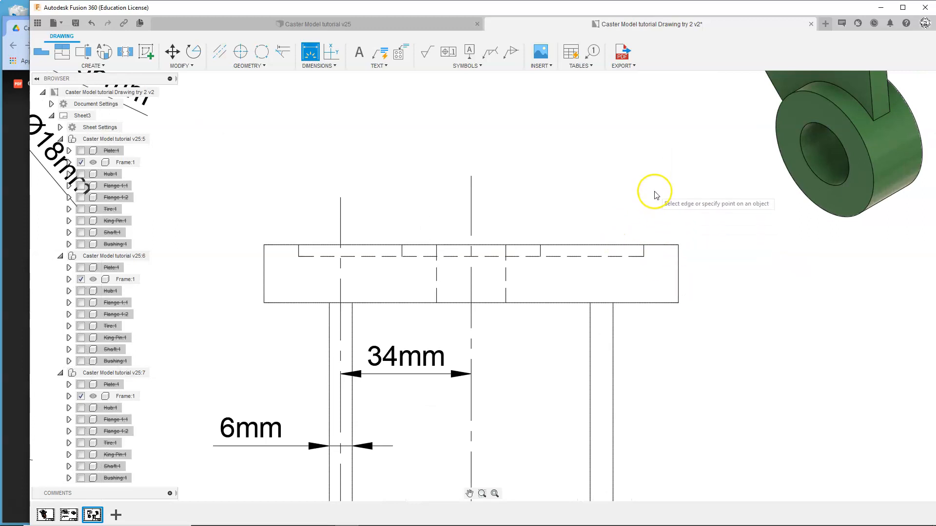
scroll(663, 255, "down", 3)
left_click(662, 251)
scroll(666, 256, "up", 4)
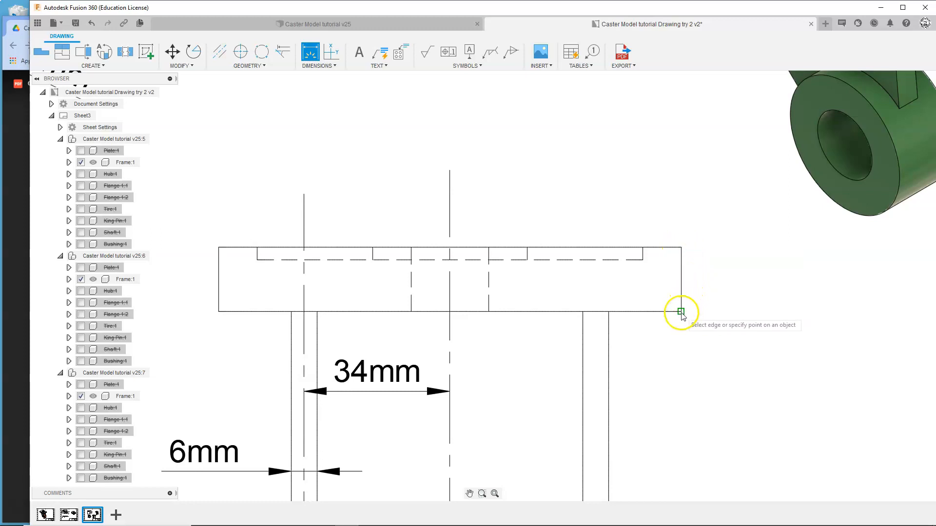
left_click(681, 280)
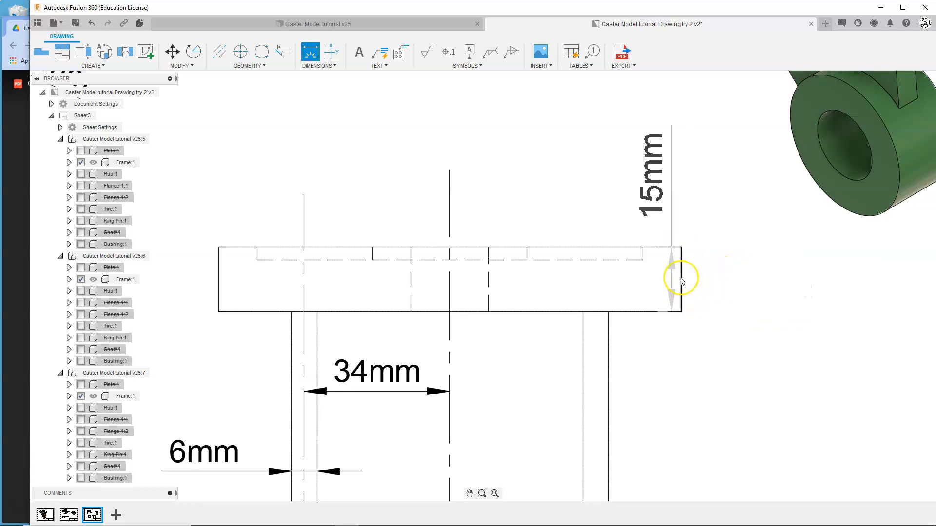
left_click(750, 278)
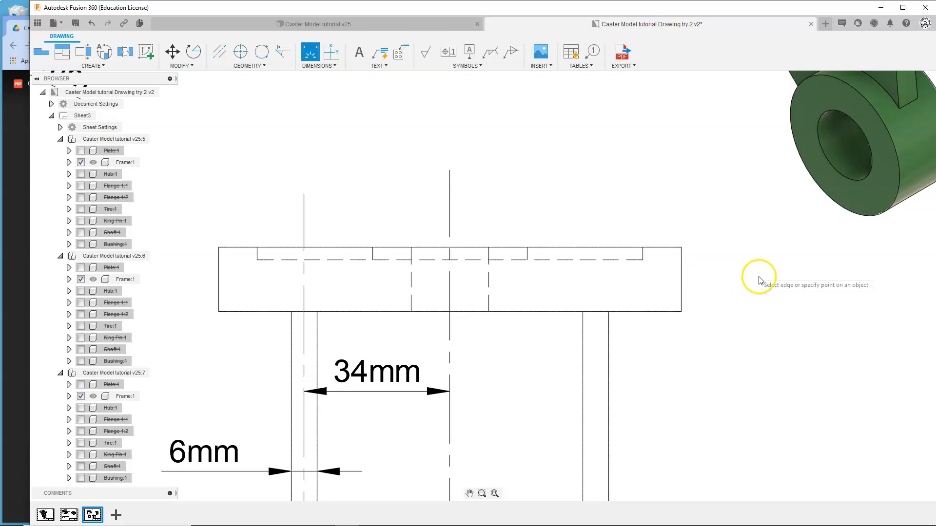
left_click(652, 249)
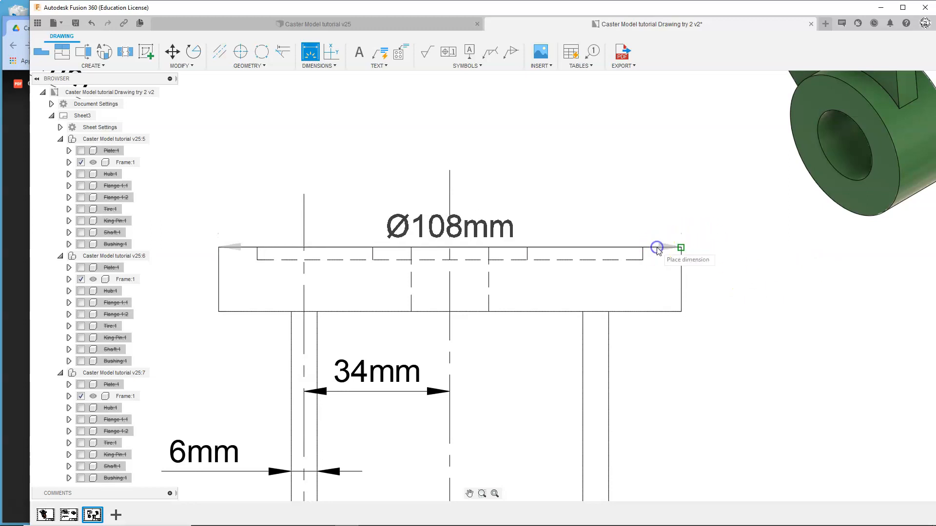
left_click(664, 313)
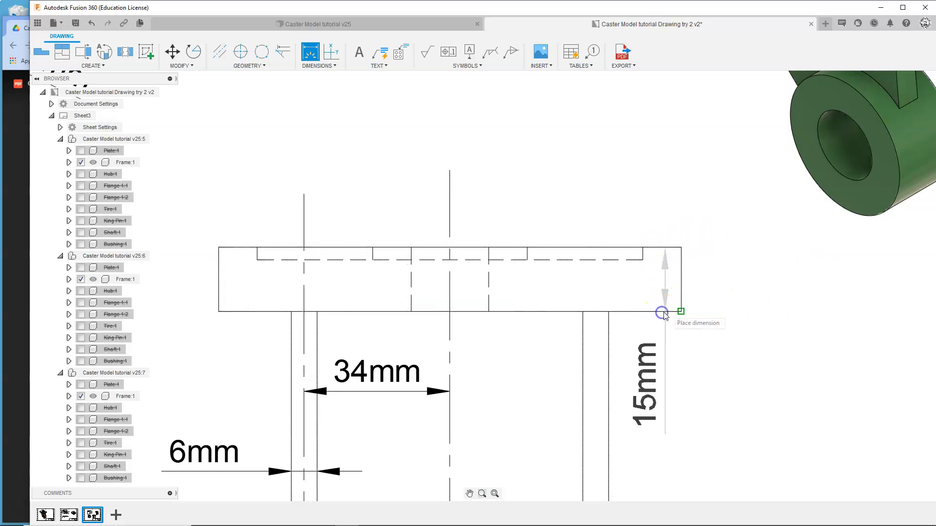
left_click(770, 298)
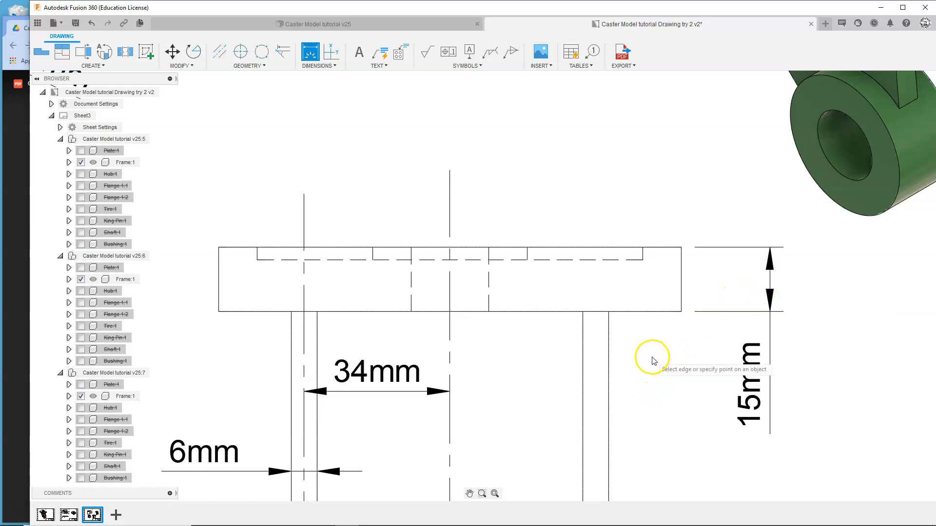
Dimension the disc's thickness from the recess floor to its underside in the side view, placing the text below the disc
left_click(643, 261)
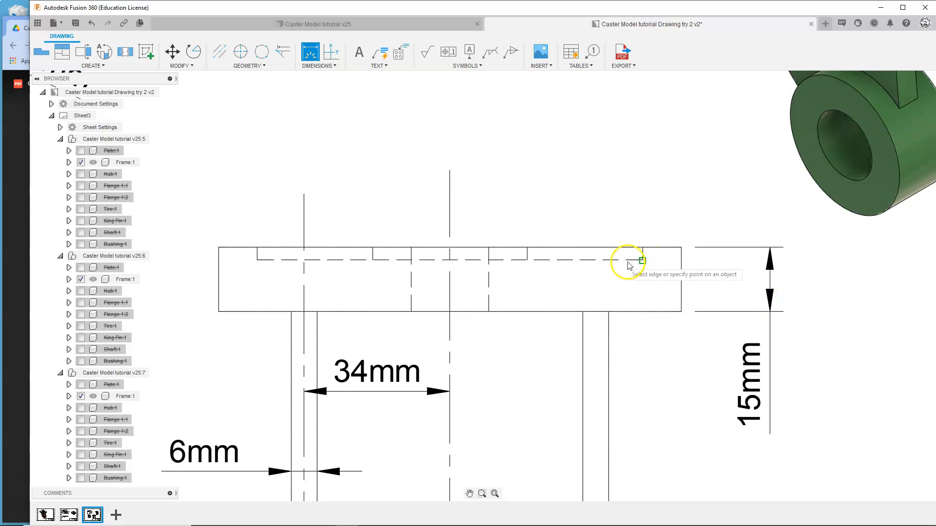
left_click(578, 263)
left_click(572, 312)
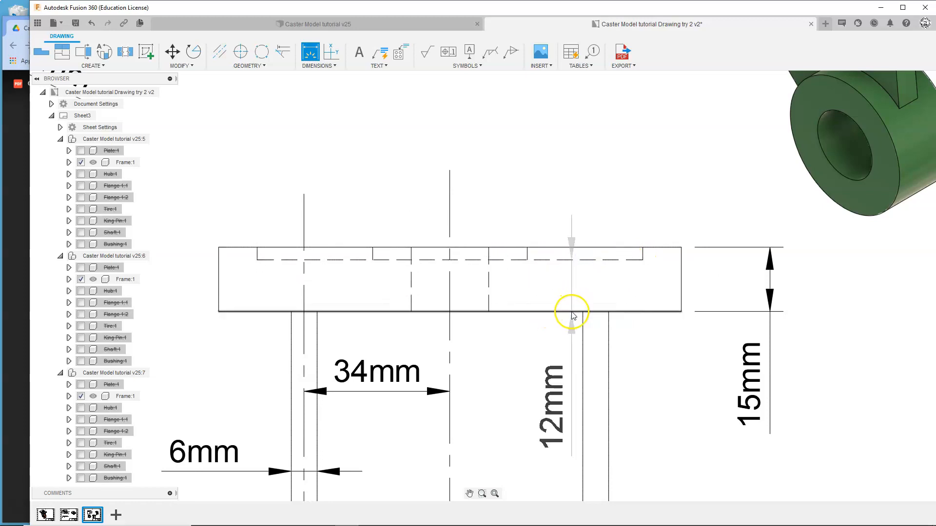
left_click(555, 359)
left_click(437, 266)
Check the reference PDF and move the 12 mm and 15 mm disc thickness dimensions so their text sits above the disc in Fusion 360
left_click(17, 312)
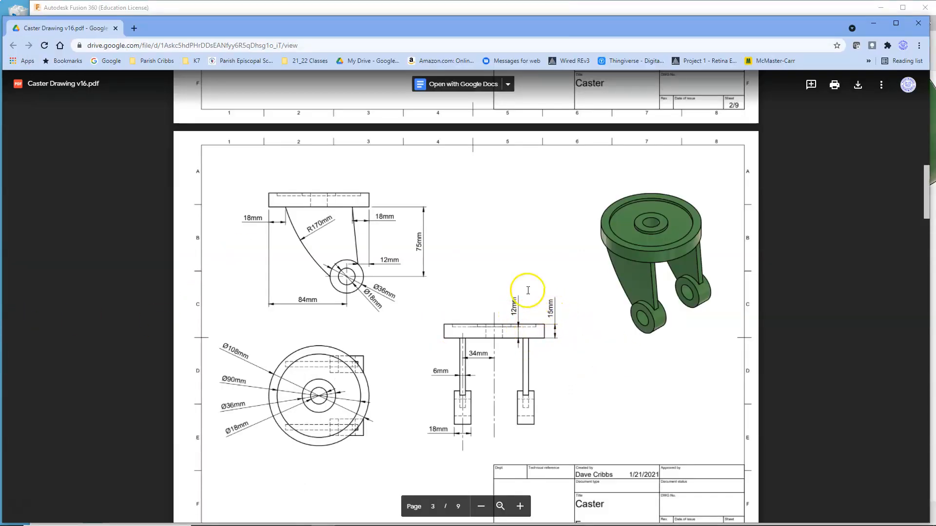
left_click(395, 10)
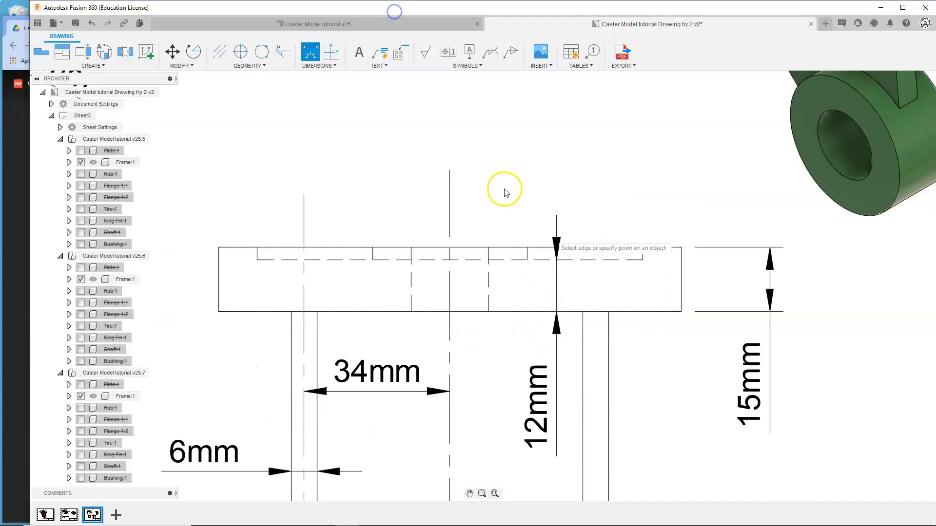
key("Escape")
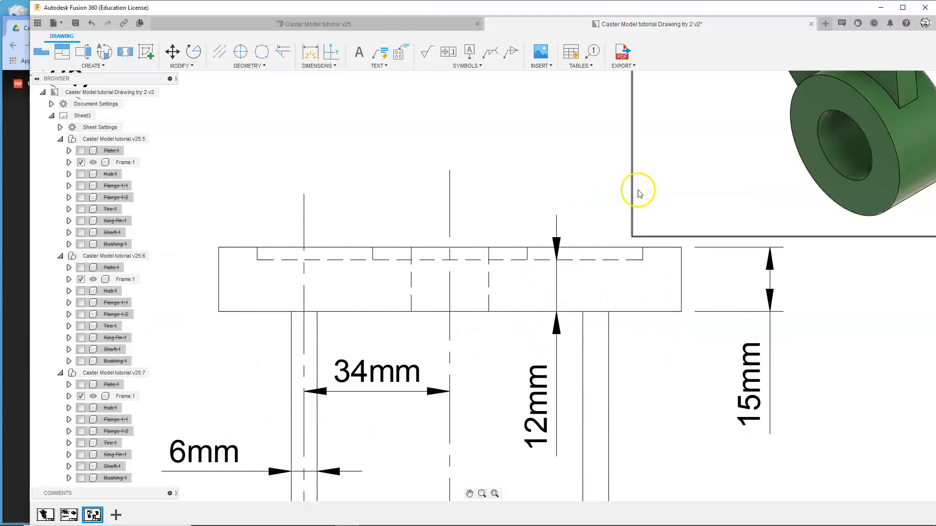
scroll(620, 353, "up", 2)
scroll(619, 351, "down", 3)
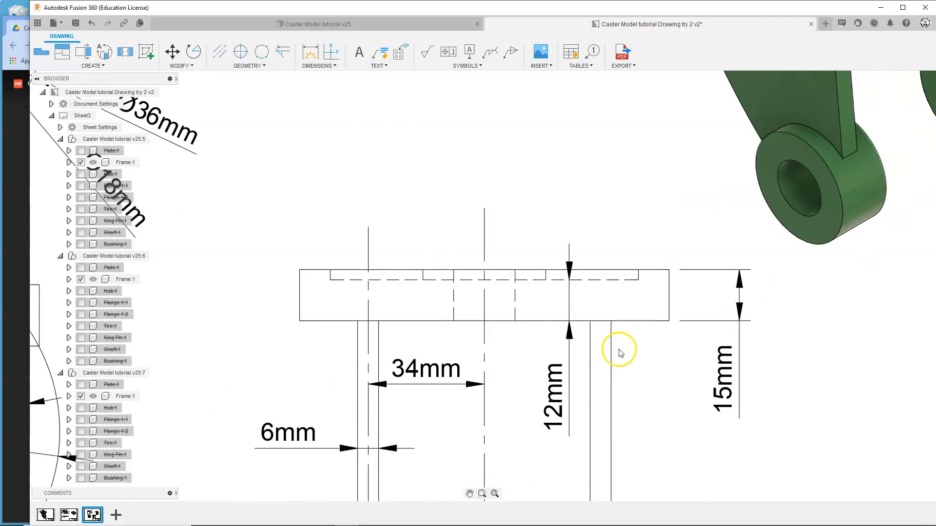
left_click(582, 409)
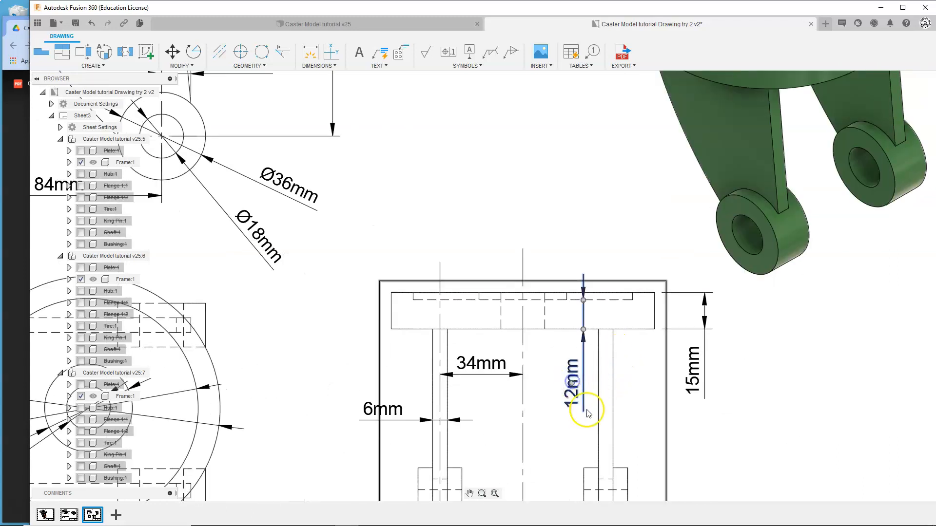
left_click(573, 385)
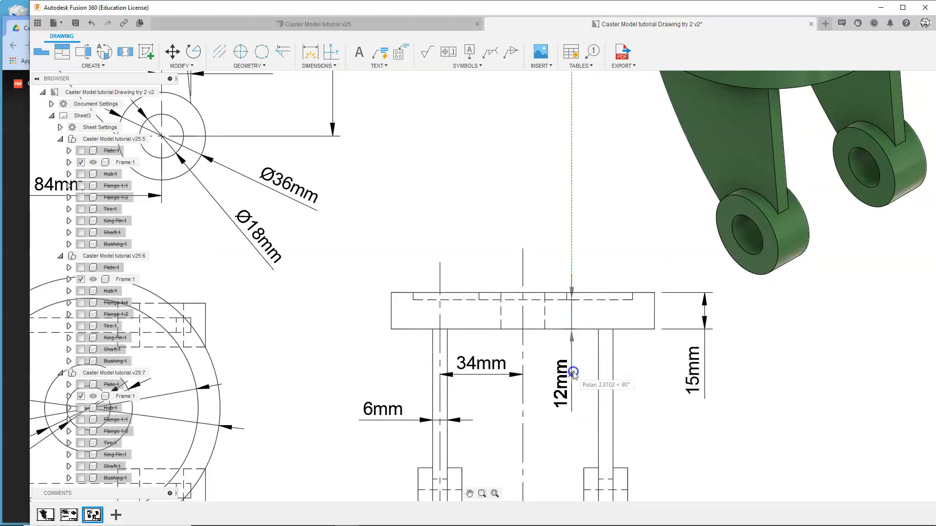
left_click(575, 228)
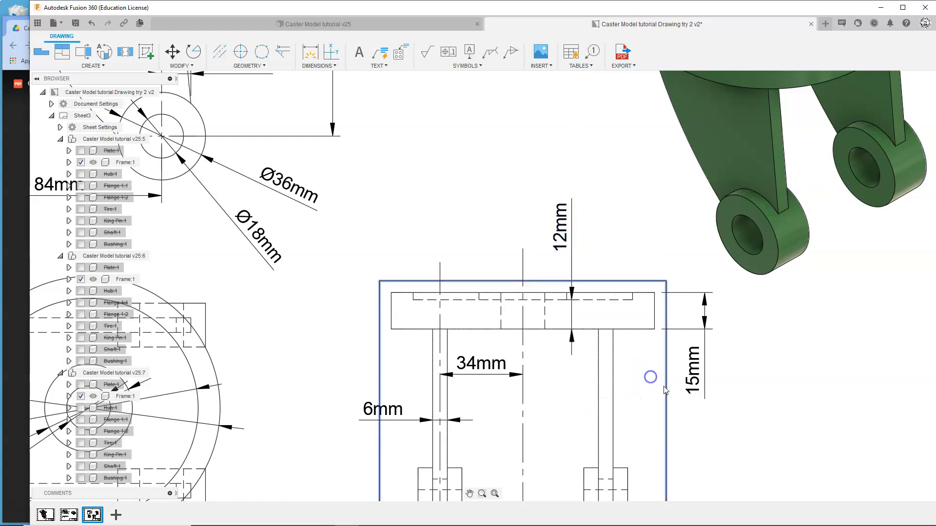
left_click(693, 375)
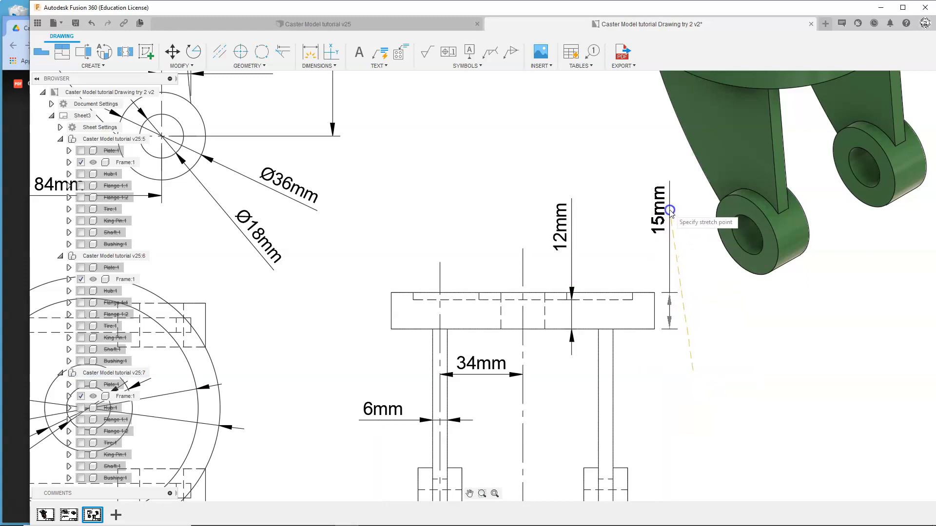
left_click(668, 217)
left_click(725, 198)
Change the second title line in the frame sheet's title block to Frame and finish editing the properties
scroll(650, 378, "up", 3)
scroll(651, 380, "down", 5)
middle_click_drag(692, 399, 626, 299)
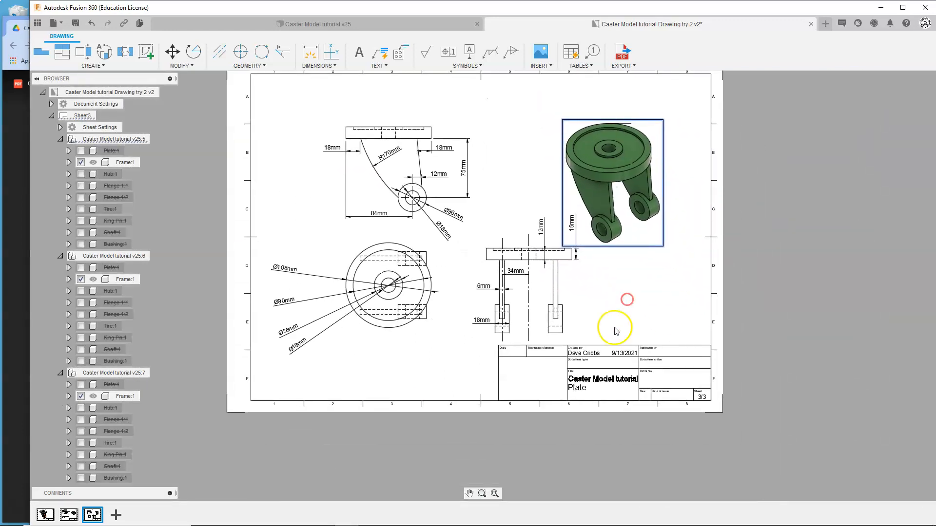
double_click(588, 385)
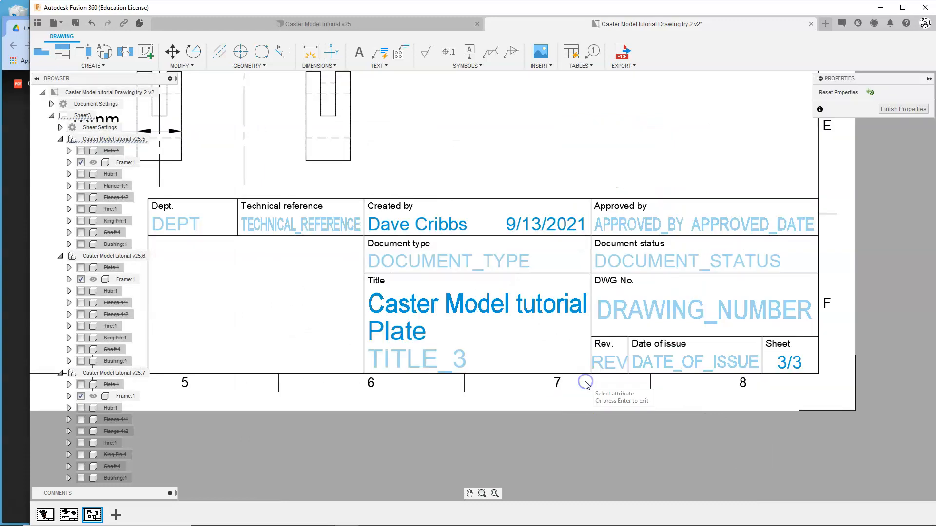
left_click(420, 336)
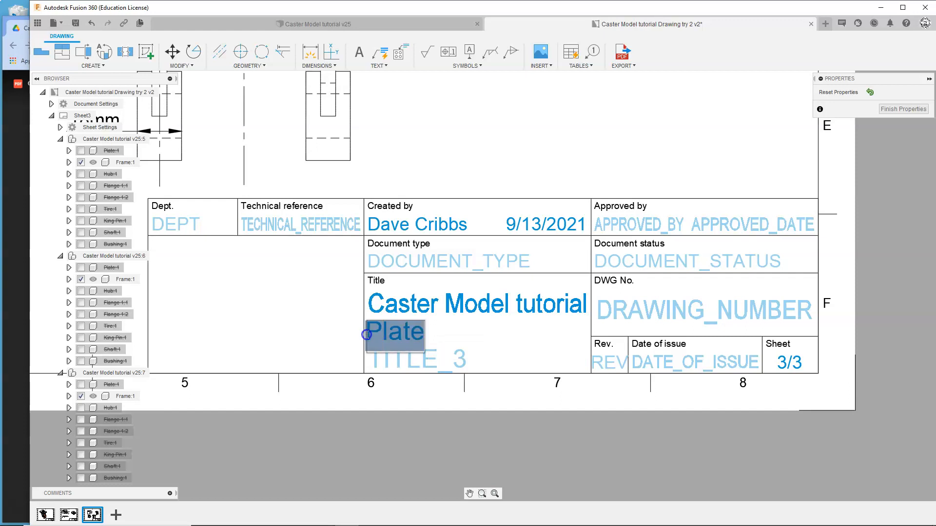
type("Frame")
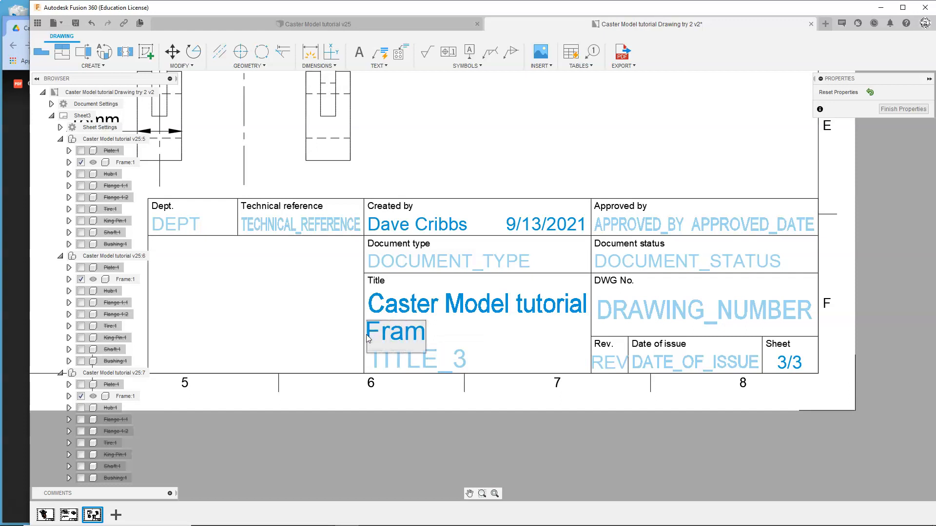
left_click(388, 350)
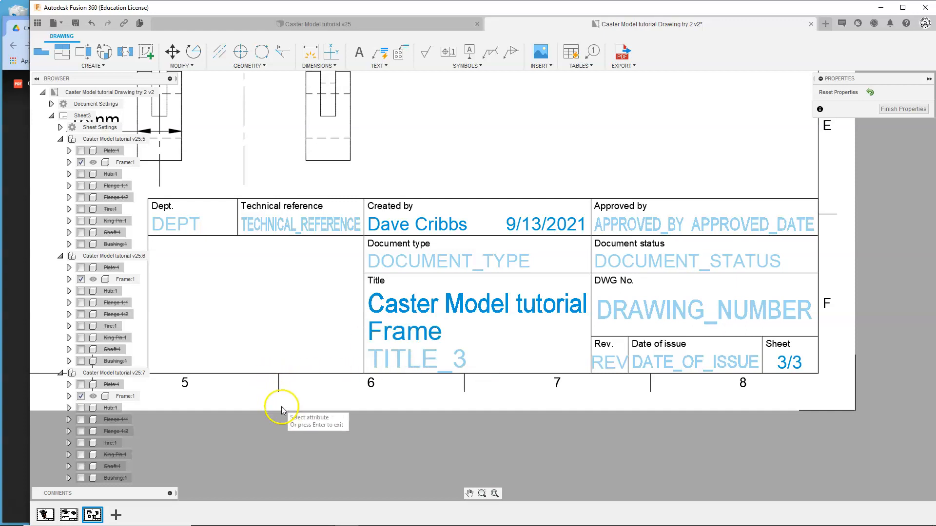
scroll(303, 416, "down", 3)
left_click(831, 168)
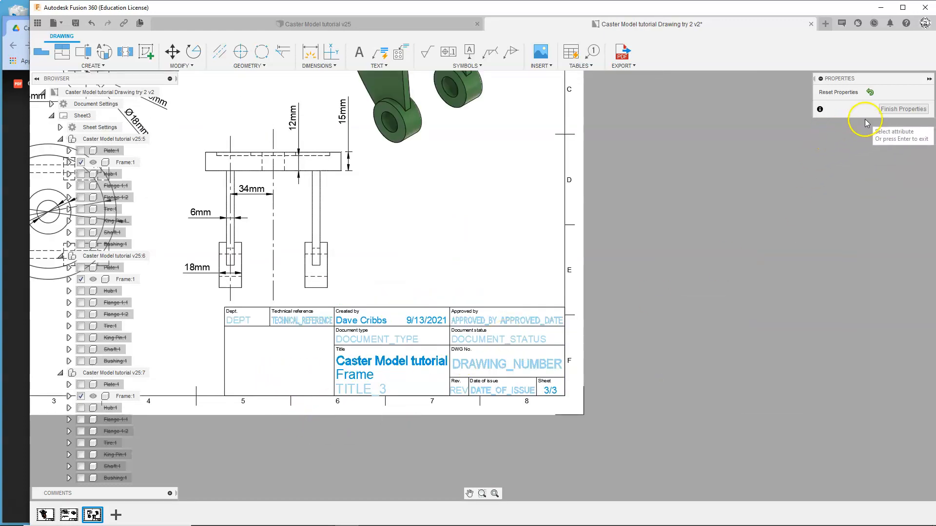
left_click(897, 109)
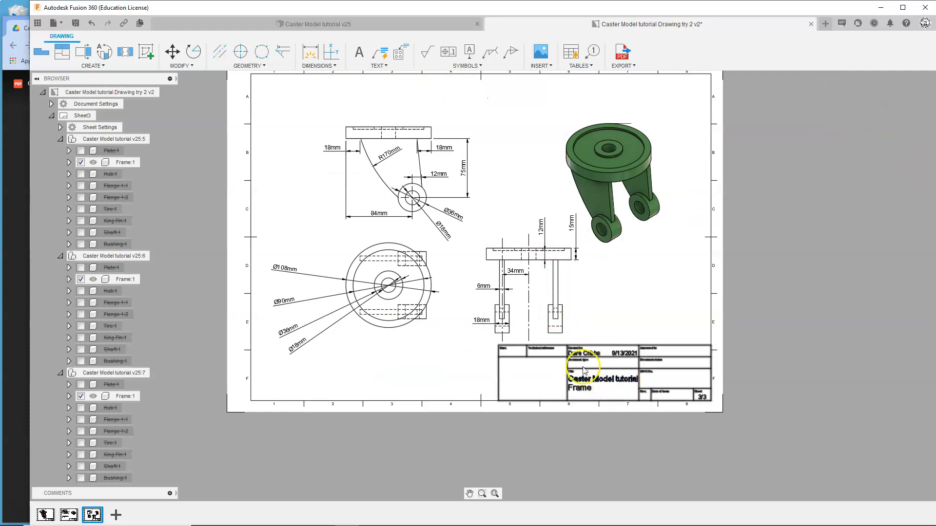
Look over the frame and plate sheets, and add a new blank sheet after the frame sheet
scroll(480, 283, "down", 2)
scroll(418, 302, "up", 3)
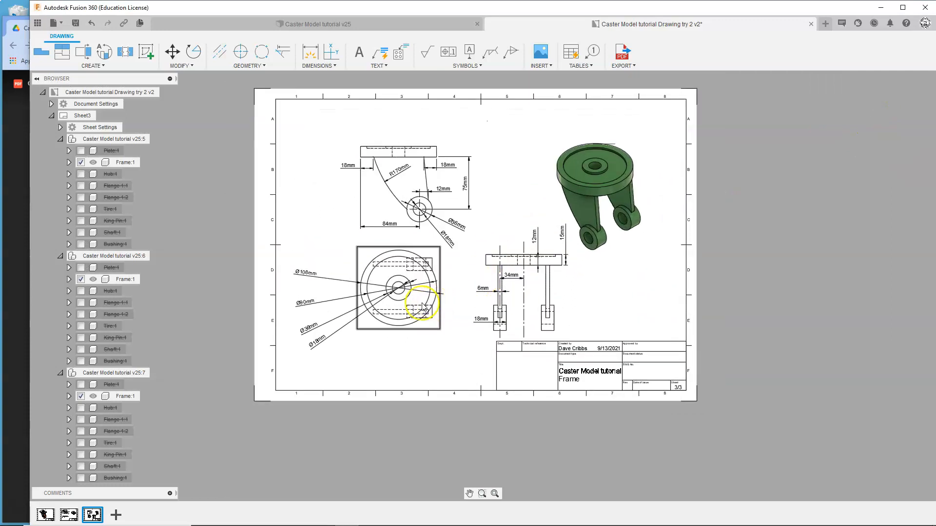
left_click(68, 515)
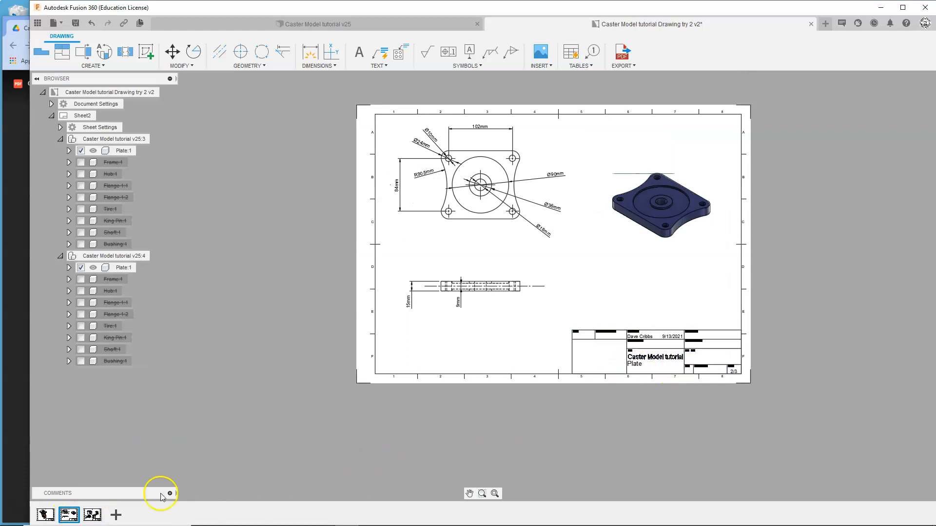
left_click(92, 515)
left_click(115, 518)
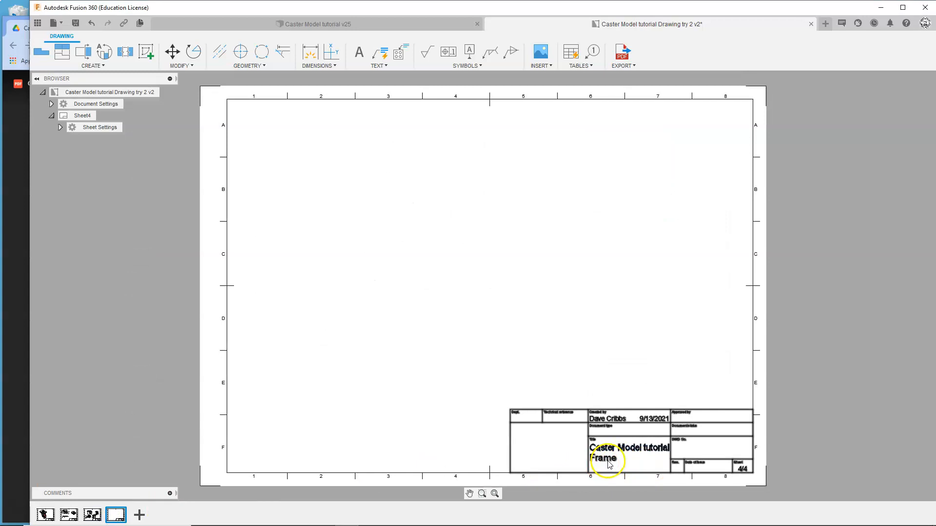
Review the hub and flange sheets in the reference PDF, checking their views and dimensions
left_click(10, 322)
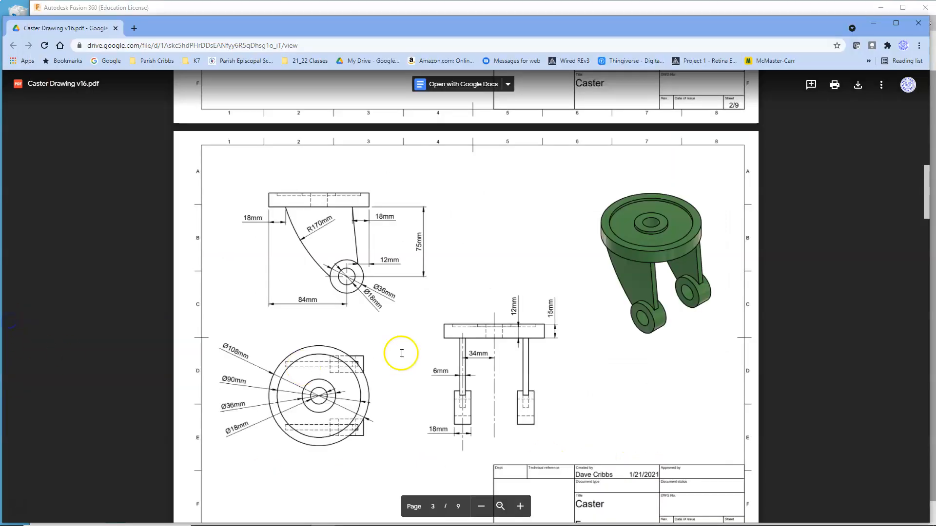
scroll(402, 353, "down", 10)
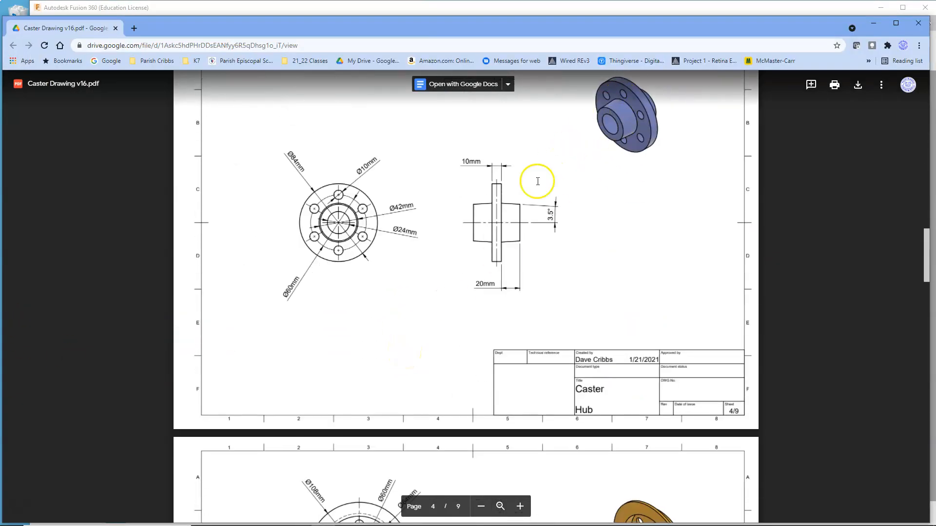
scroll(442, 273, "up", 2)
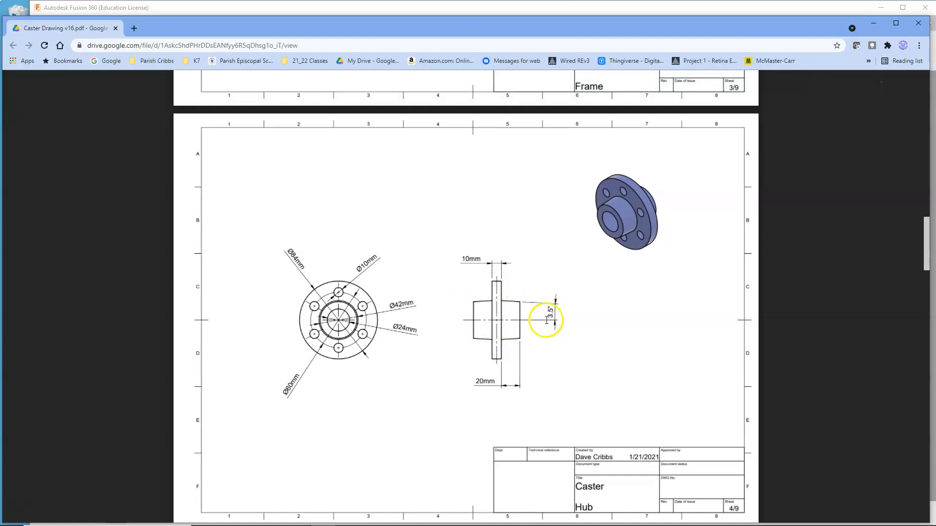
scroll(290, 162, "down", 8)
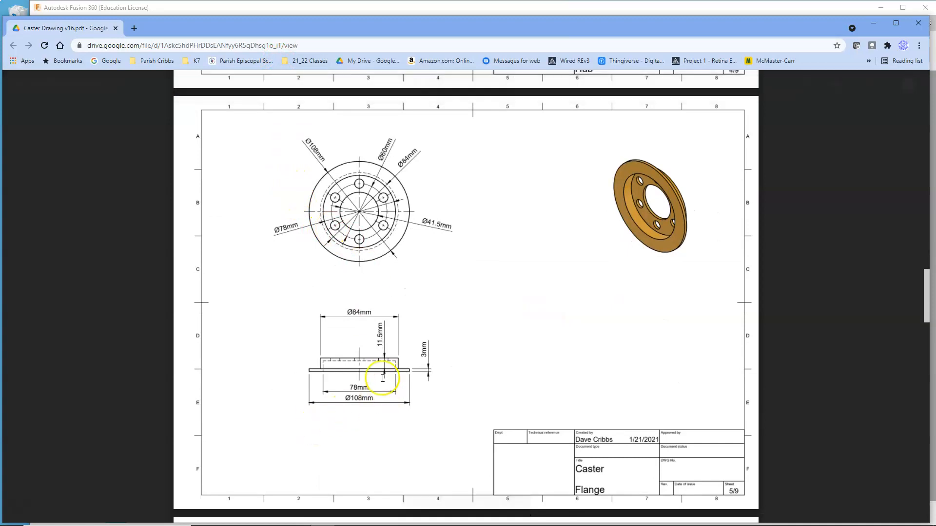
scroll(307, 297, "up", 12)
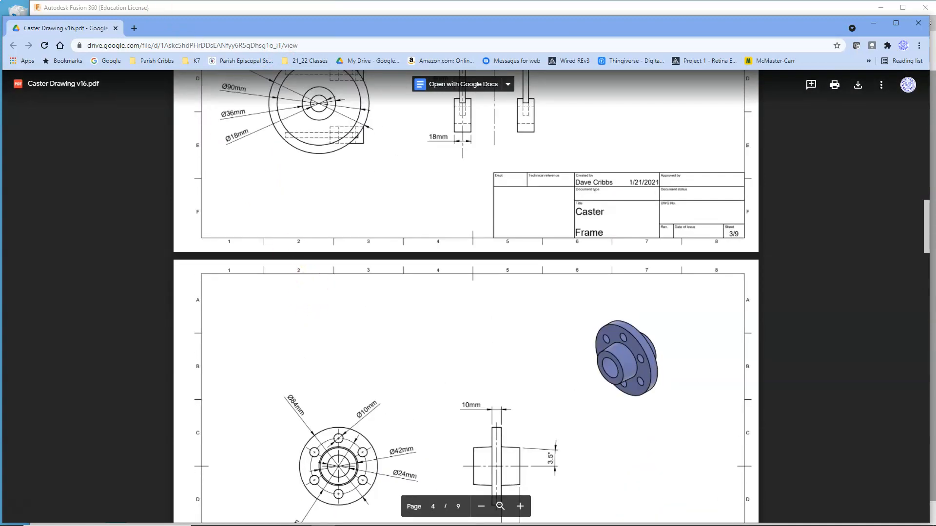
In Fusion 360, place a base view of the caster near the sheet's centre with Right orientation, 2:3 scale and hidden edges shown
left_click(176, 13)
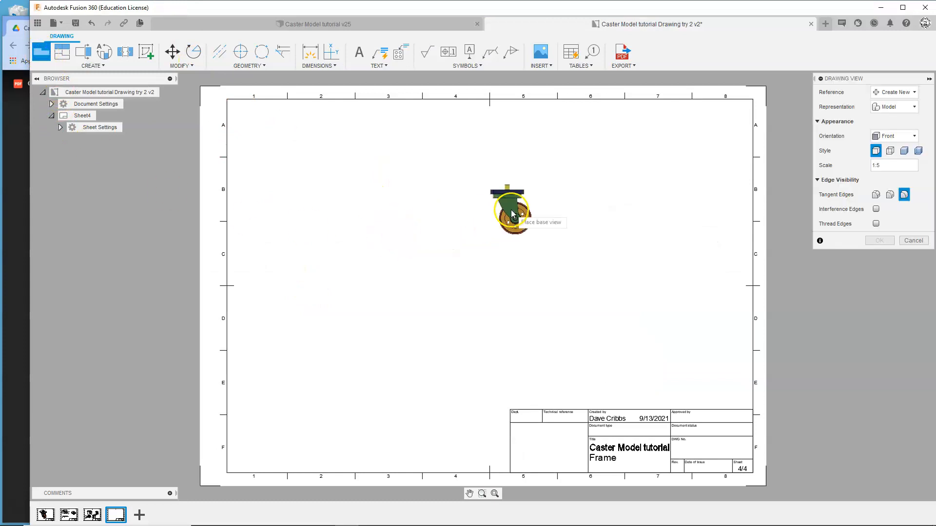
left_click(922, 167)
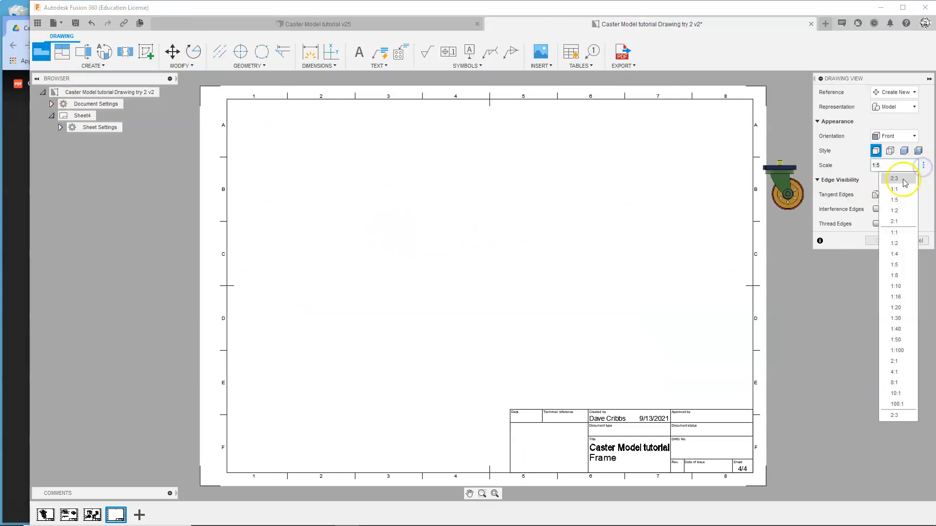
left_click(903, 180)
left_click(891, 151)
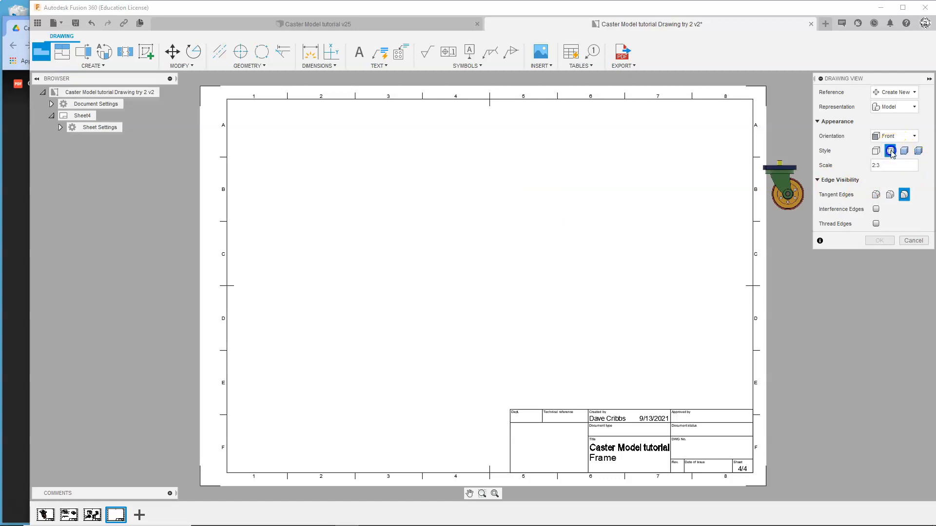
left_click(902, 136)
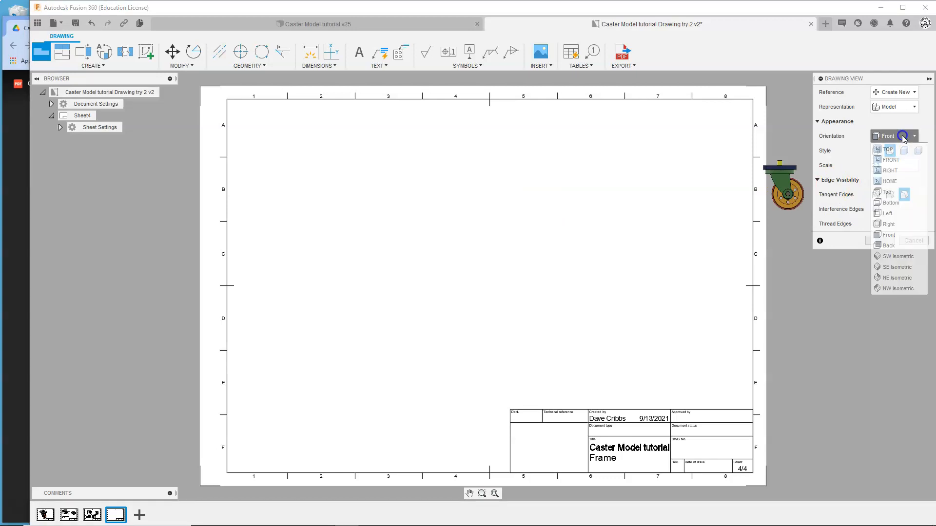
left_click(895, 224)
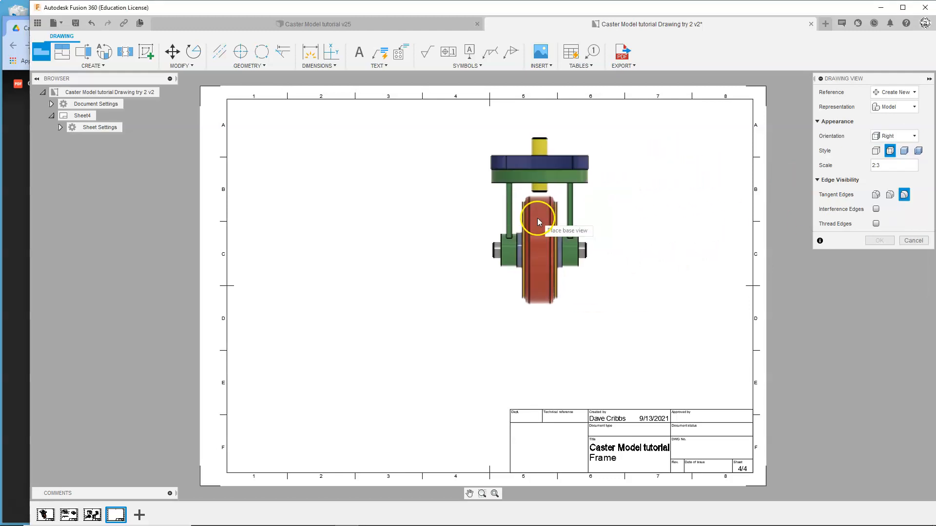
left_click(516, 247)
left_click(878, 241)
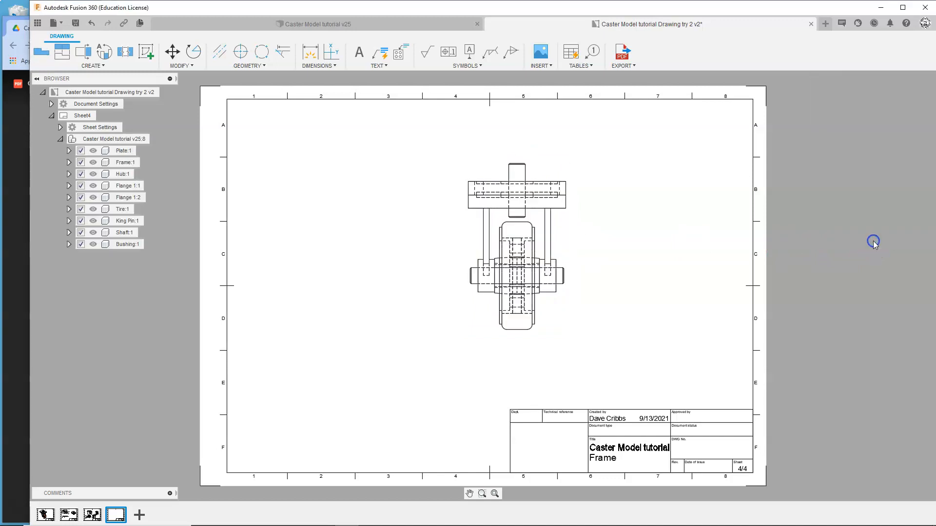
Exclude every component except the hub from the new view
left_click(81, 150)
left_click(81, 162)
left_click(81, 186)
left_click(81, 197)
left_click(81, 209)
left_click(81, 221)
left_click(81, 232)
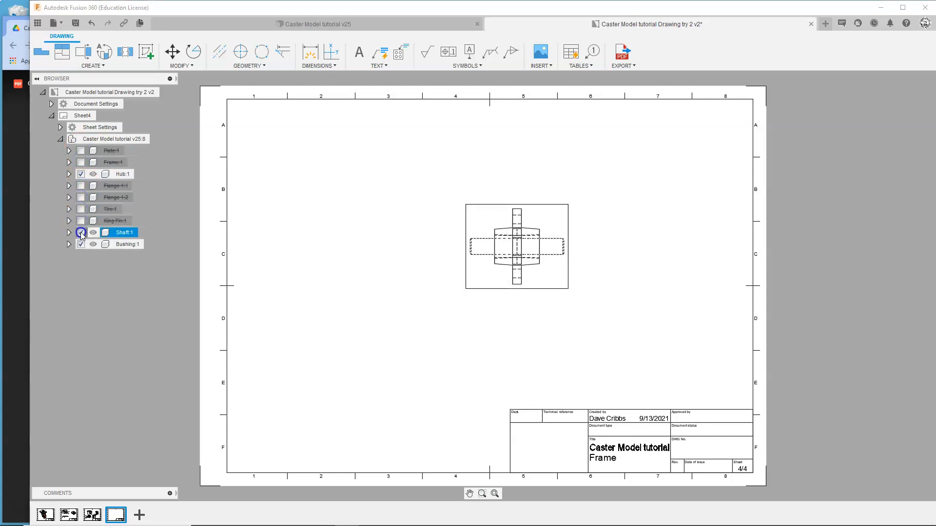
left_click(81, 244)
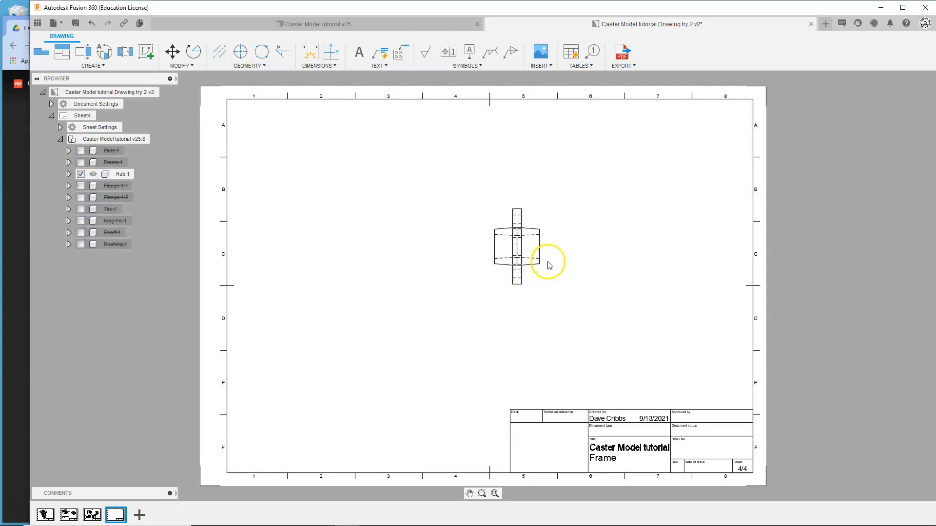
Change the hub view's style to visible edges only
scroll(529, 246, "up", 2)
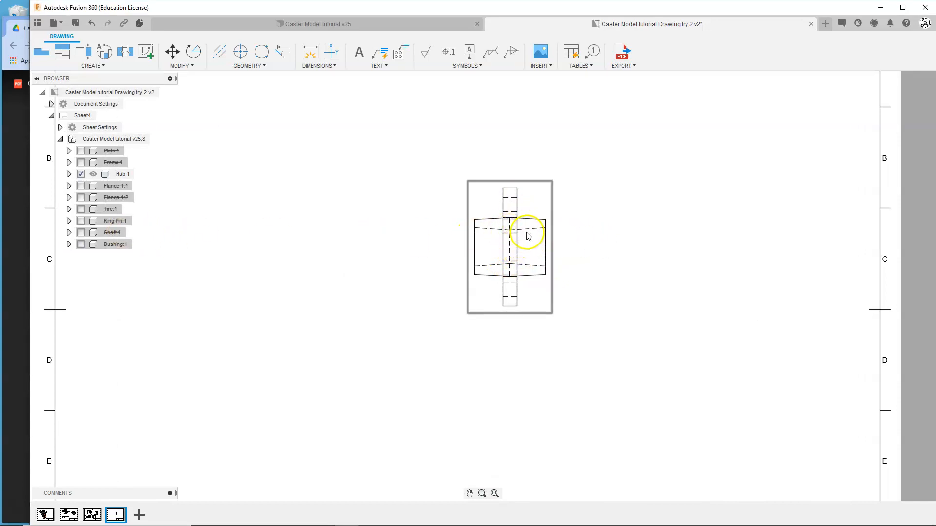
double_click(513, 239)
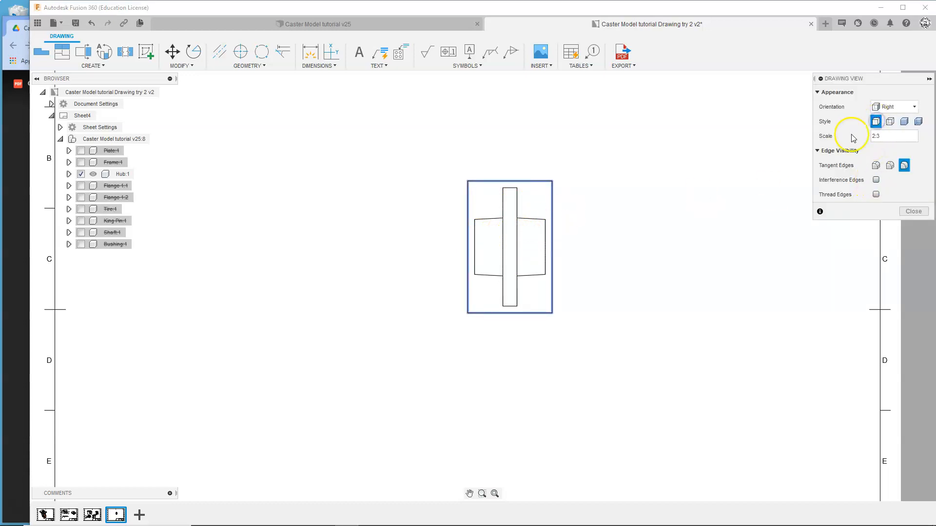
left_click(912, 211)
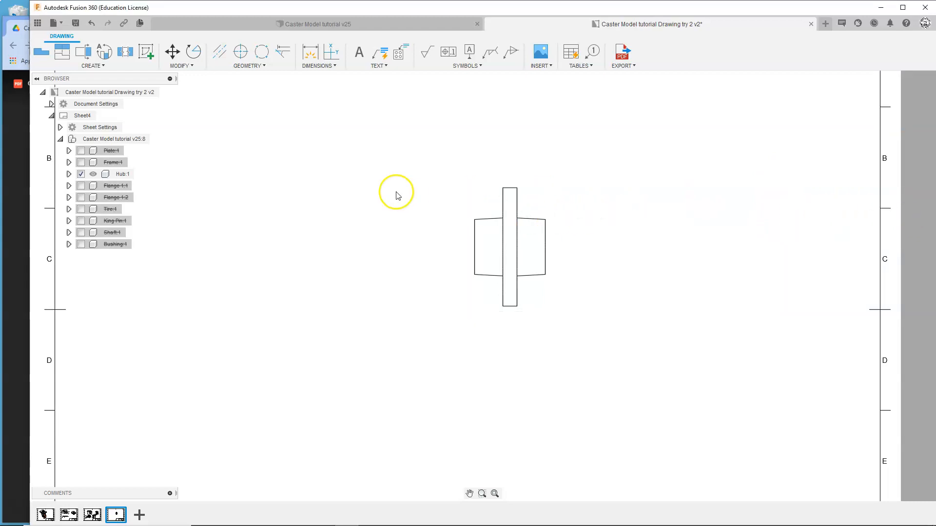
Check the hub sheet in the reference PDF and add horizontal and vertical centerlines to the hub side view in Fusion 360
left_click(6, 182)
scroll(472, 423, "down", 4)
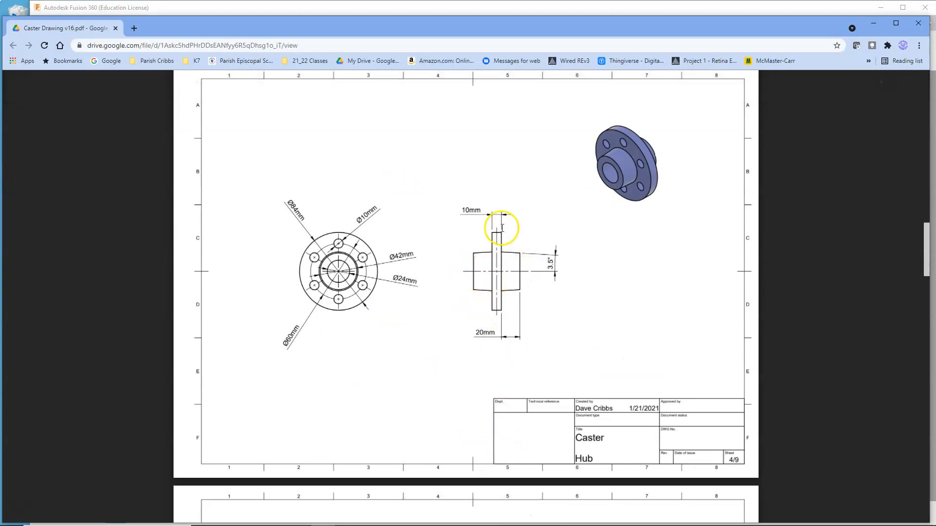
left_click(226, 7)
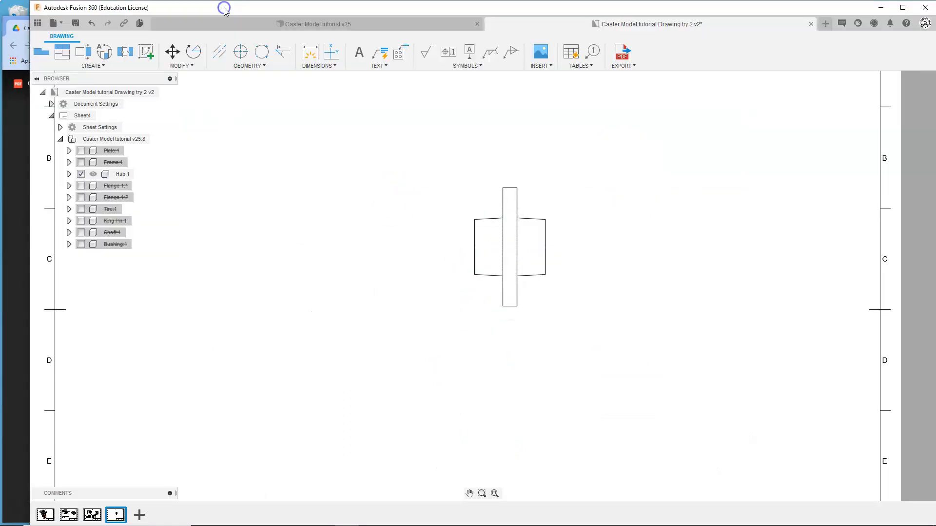
left_click(220, 52)
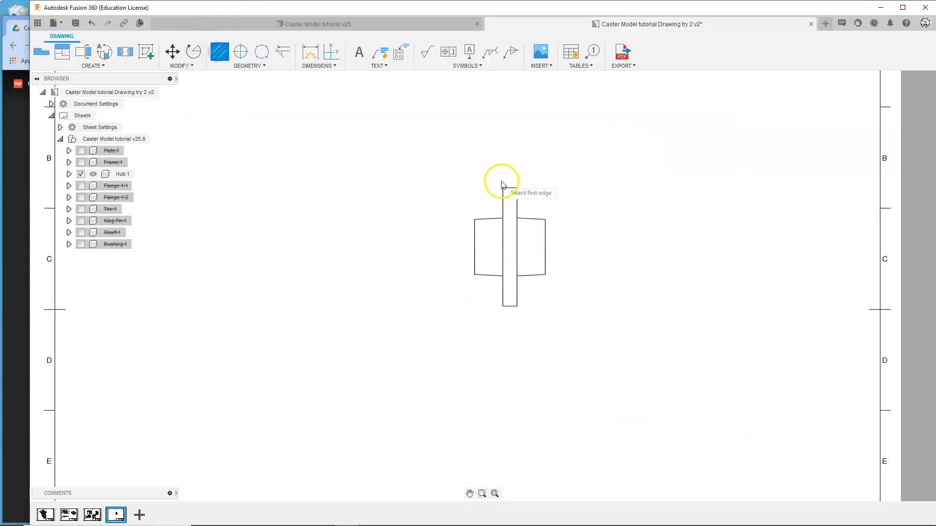
left_click(509, 306)
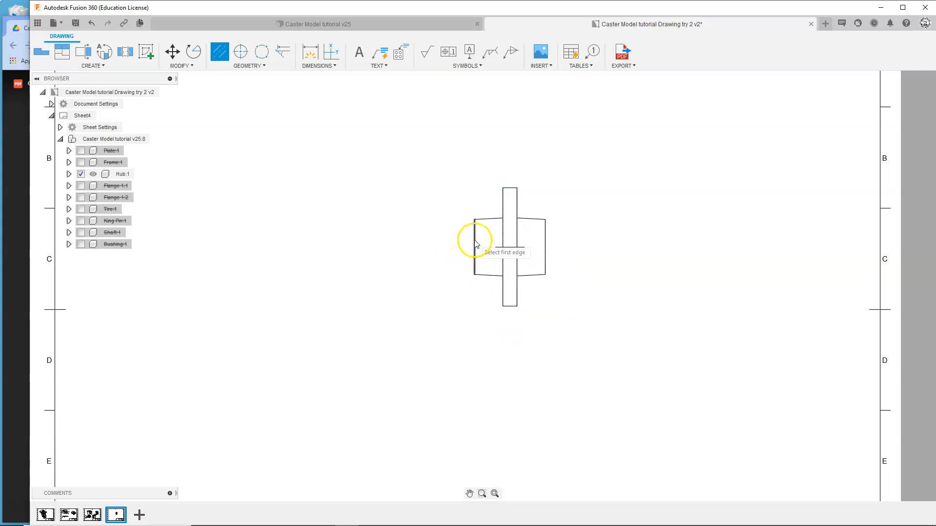
left_click(545, 239)
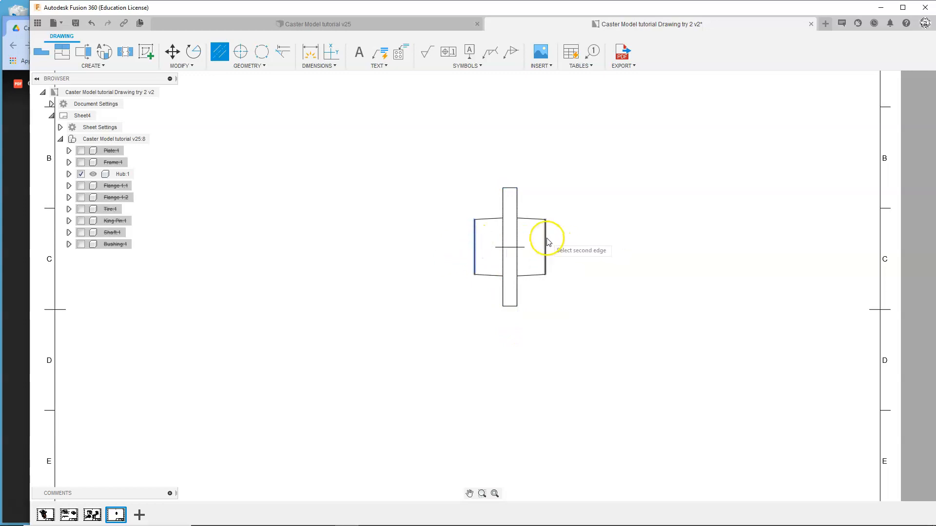
left_click(505, 198)
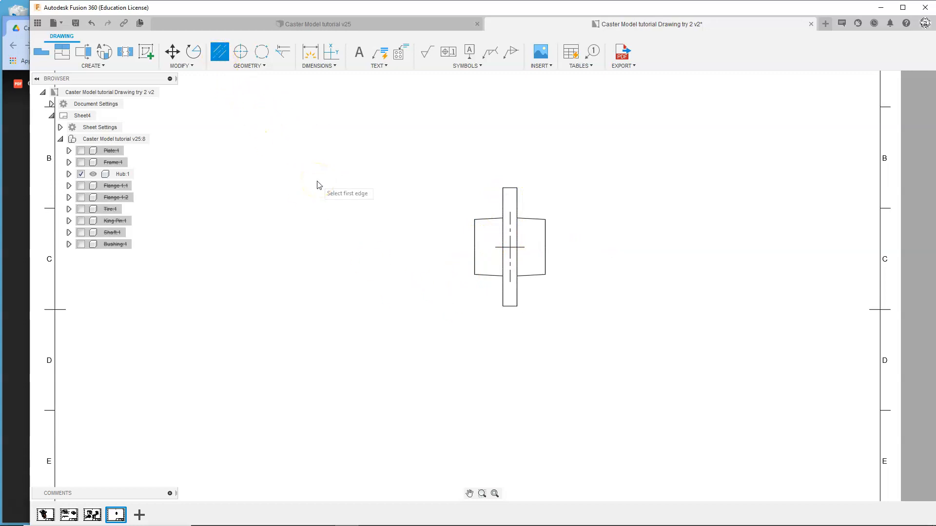
Extend both ends of the hub's vertical and horizontal centerlines past the part's outline
left_click(511, 227)
left_click_drag(509, 217, 510, 162)
left_click(518, 274)
left_click(510, 282)
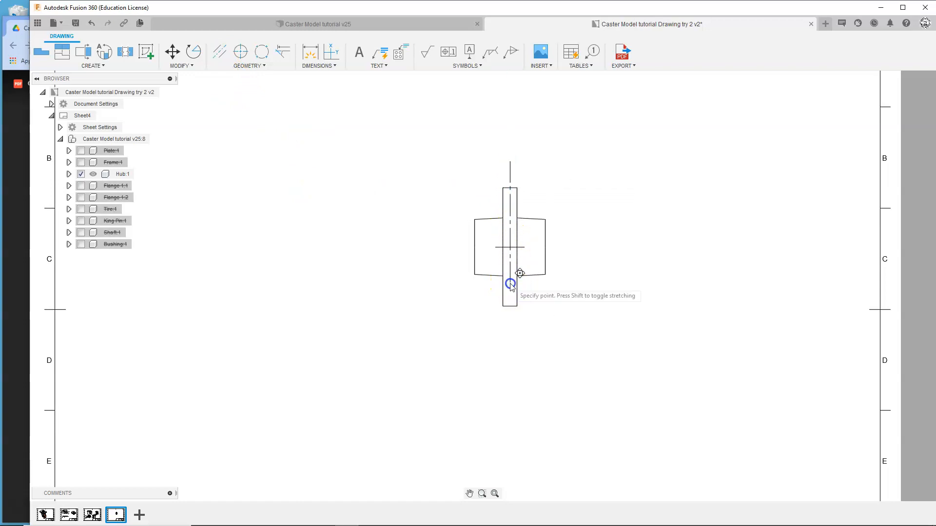
left_click(509, 331)
left_click(510, 247)
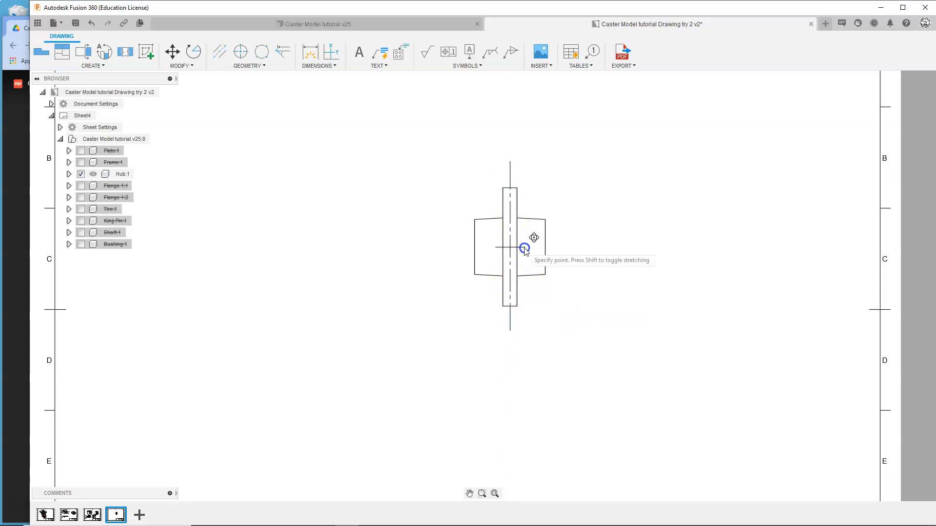
left_click(559, 247)
left_click(495, 247)
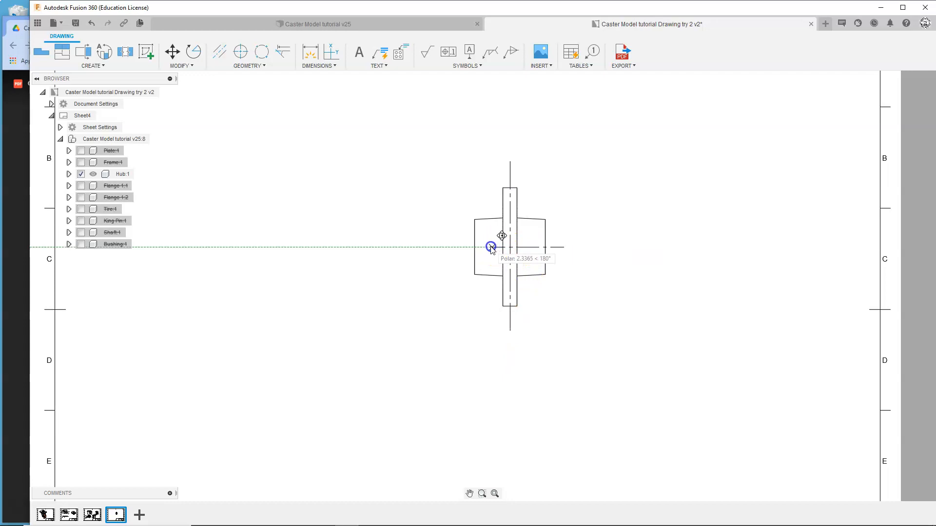
left_click(443, 247)
left_click(458, 282)
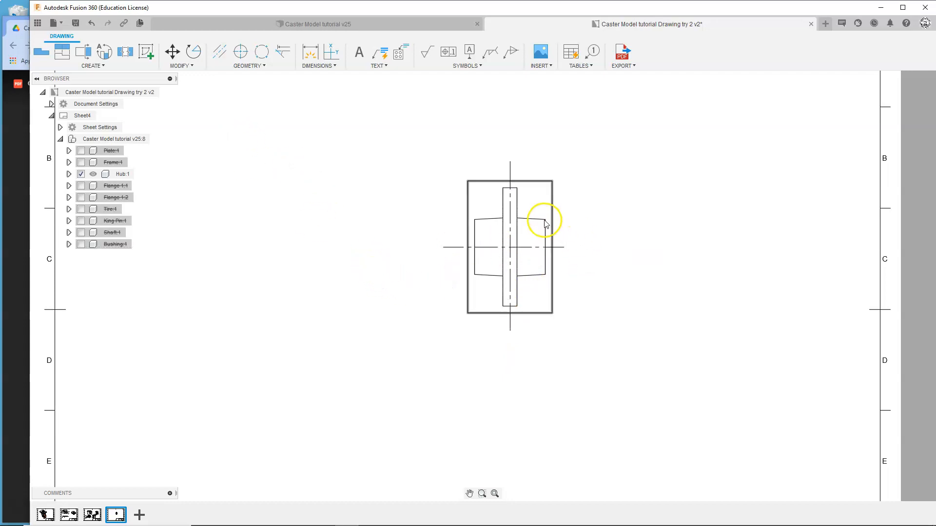
Dimension the taper angle between the horizontal centerline and the hub's upper right sloped edge, placing it just right of the hub
left_click(311, 54)
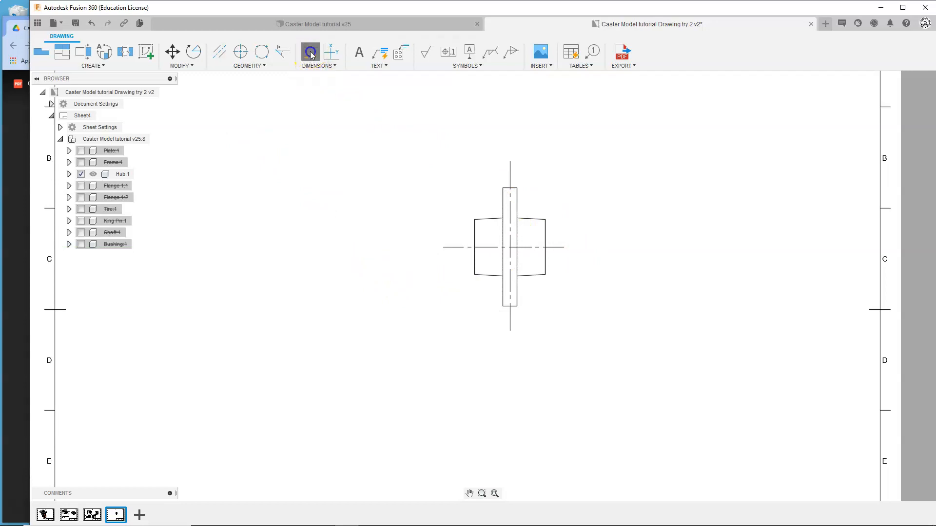
left_click(533, 248)
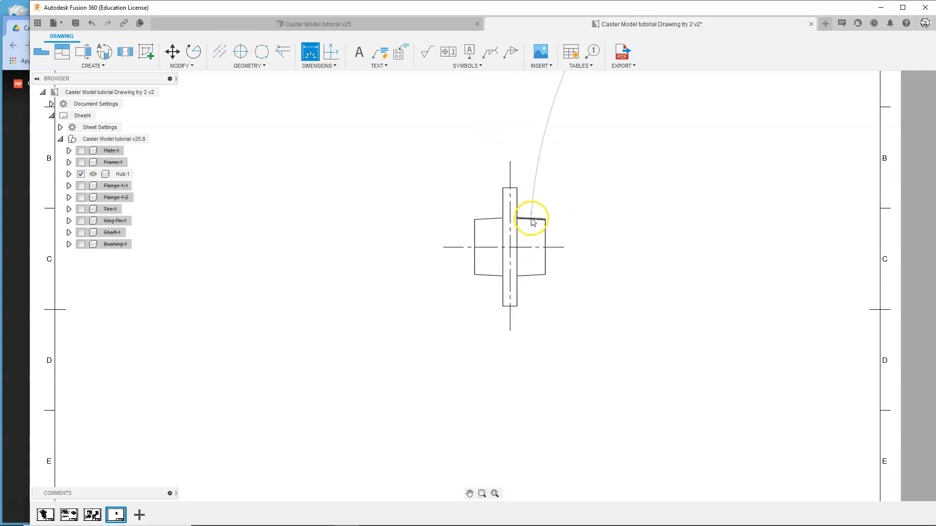
left_click(533, 220)
scroll(539, 177, "down", 5)
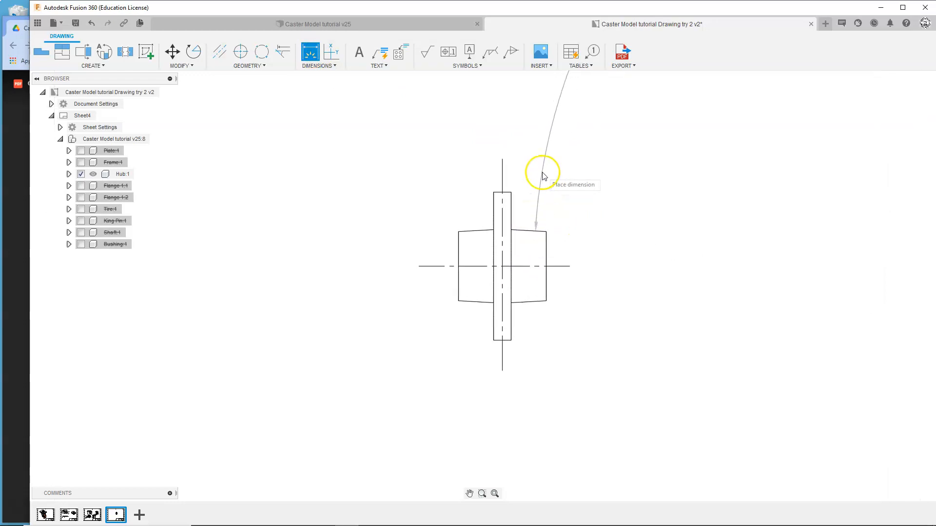
scroll(543, 176, "down", 3)
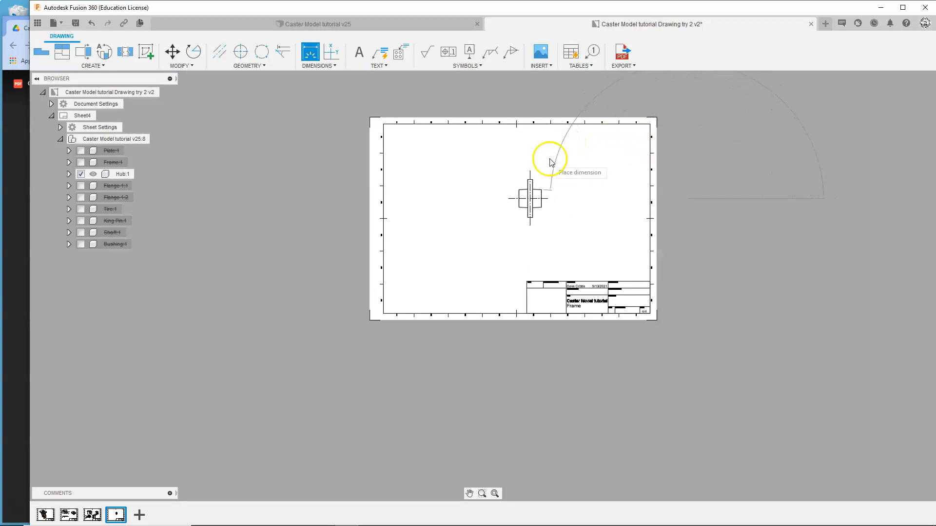
scroll(542, 194, "up", 5)
scroll(548, 197, "up", 5)
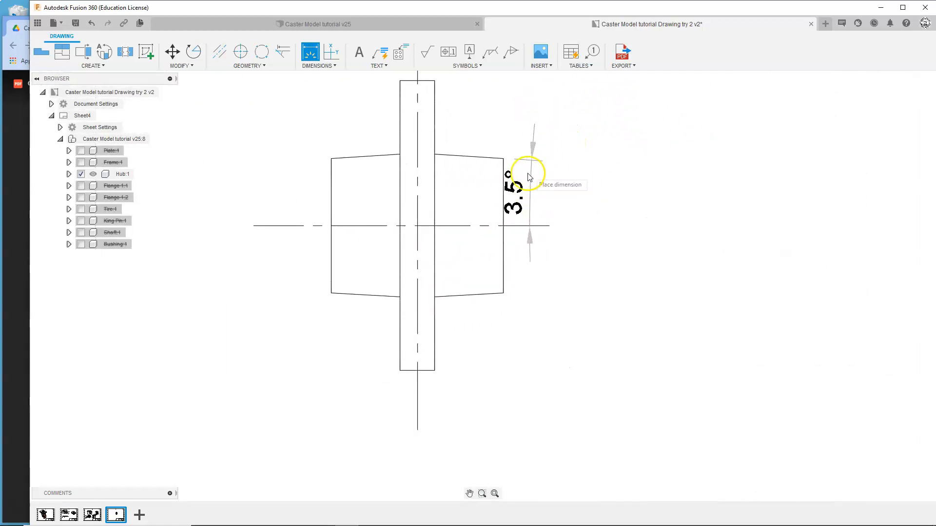
left_click(554, 190)
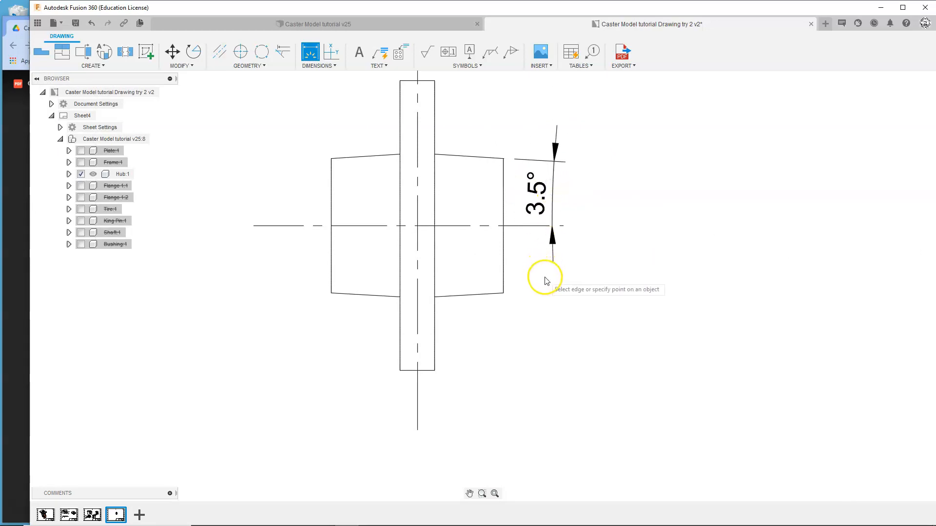
key("Escape")
Stretch the right end of the hub's horizontal centerline beyond the taper angle dimension
left_click(555, 296)
left_click(533, 230)
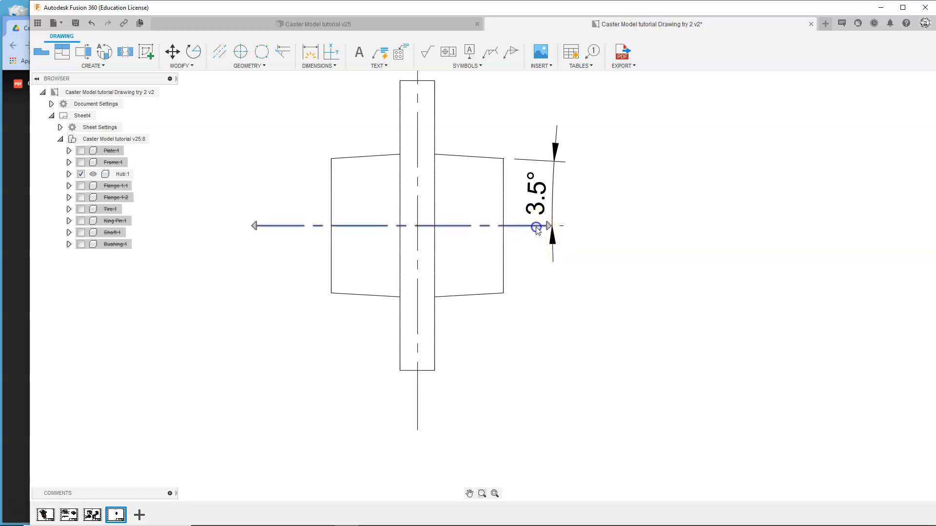
left_click(554, 225)
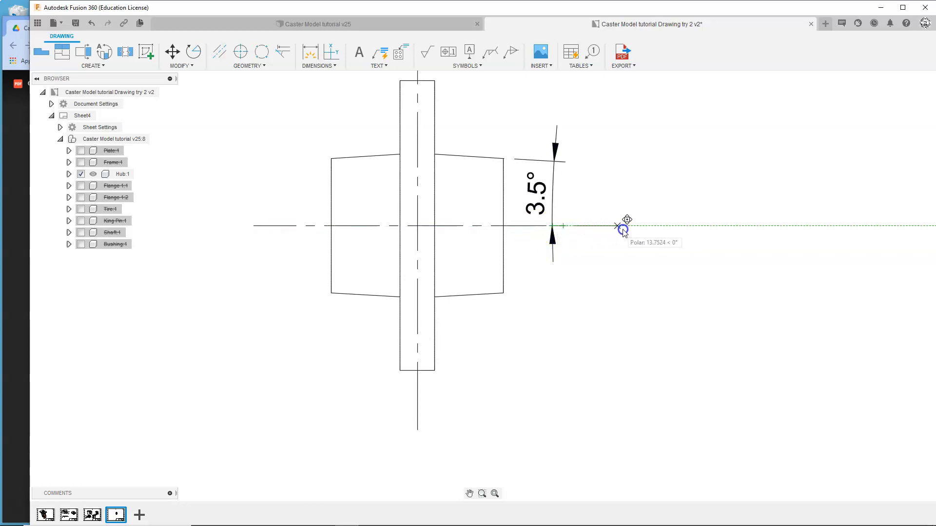
left_click(630, 225)
left_click(624, 278)
scroll(566, 217, "up", 2)
scroll(566, 225, "down", 5)
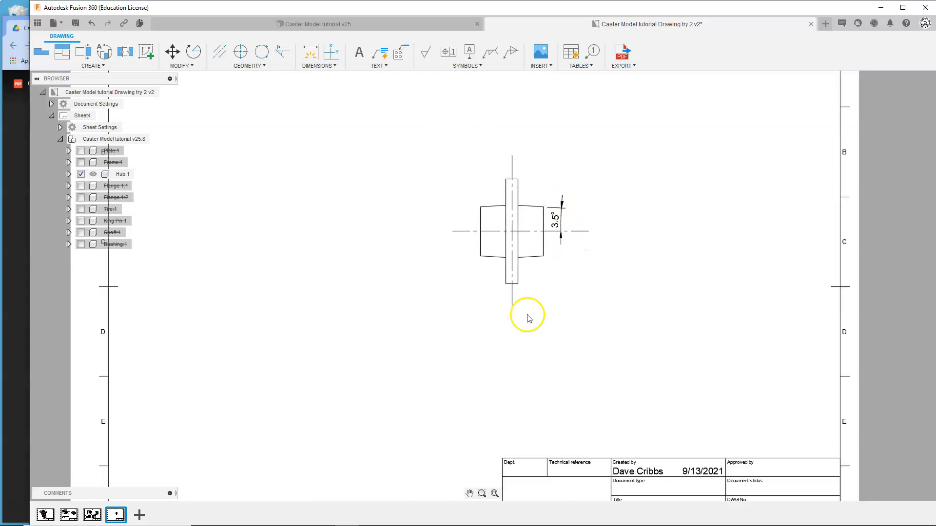
Check the hub sheet's title in the reference PDF and change the second title line of the Fusion 360 title block to Hub
scroll(531, 322, "up", 2)
scroll(531, 319, "down", 4)
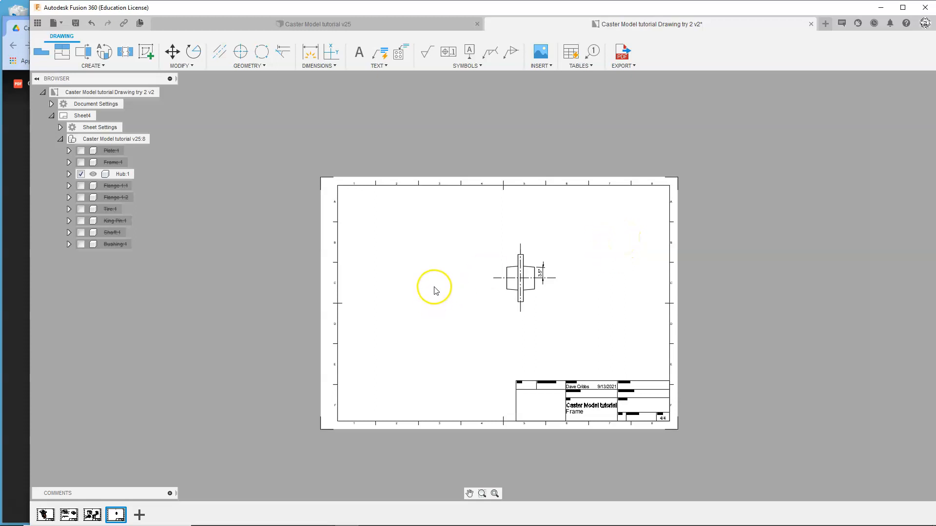
left_click(21, 226)
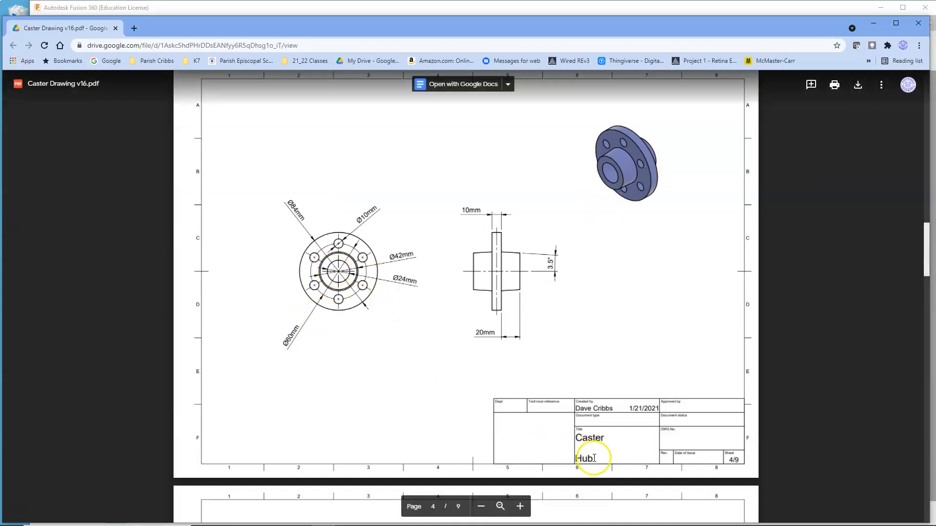
left_click(184, 10)
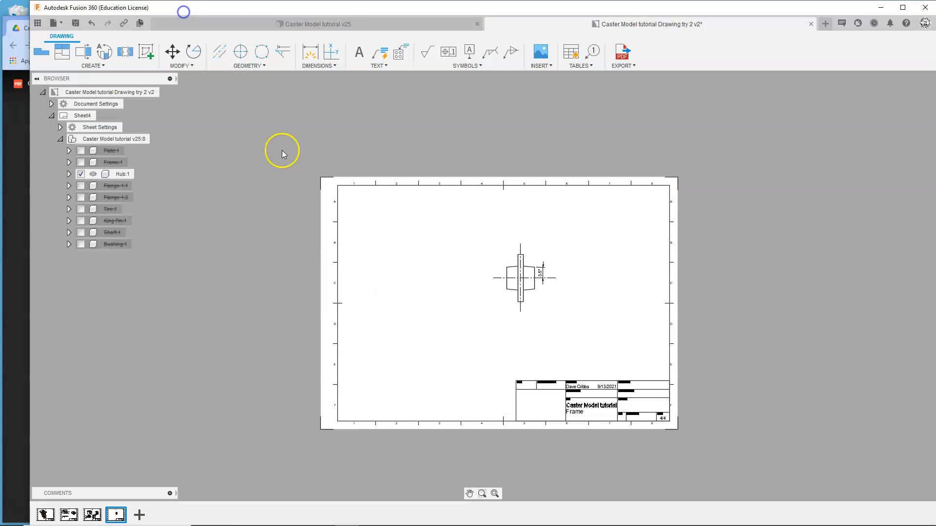
double_click(580, 412)
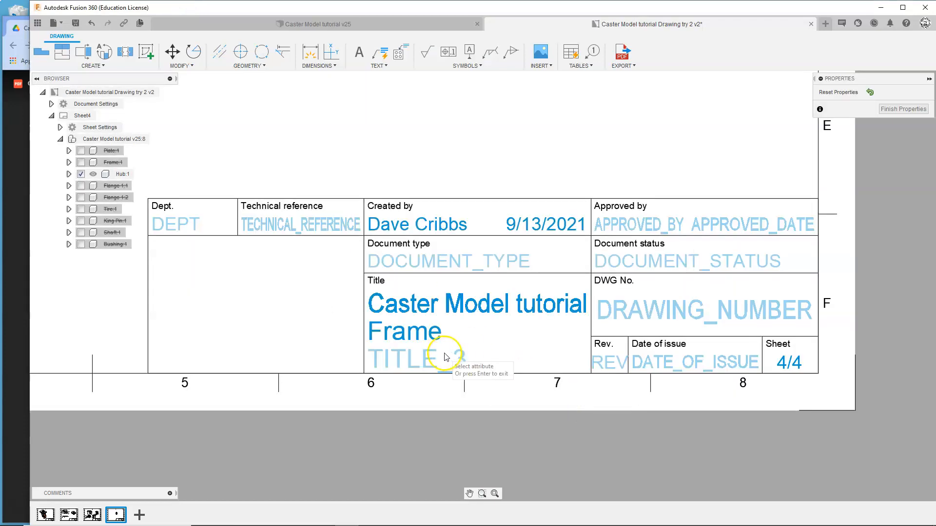
left_click(437, 336)
double_click(388, 334)
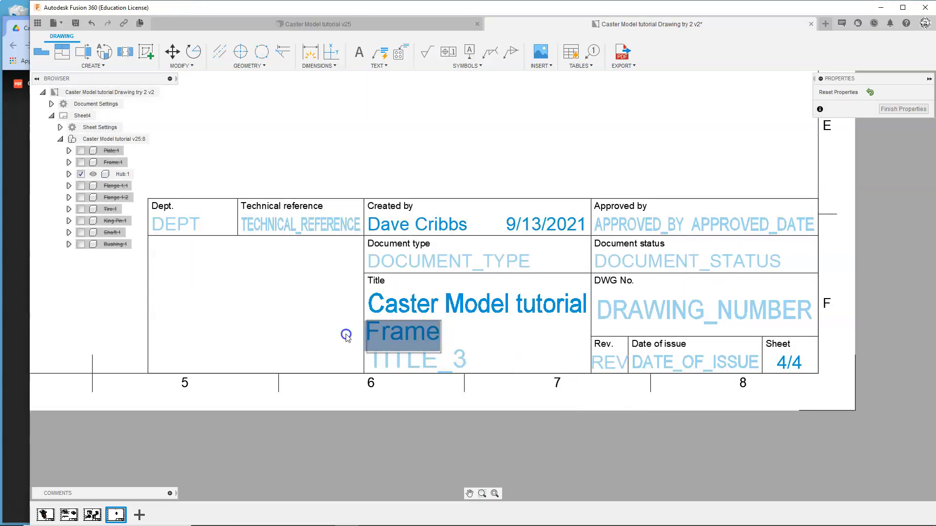
type("Hub")
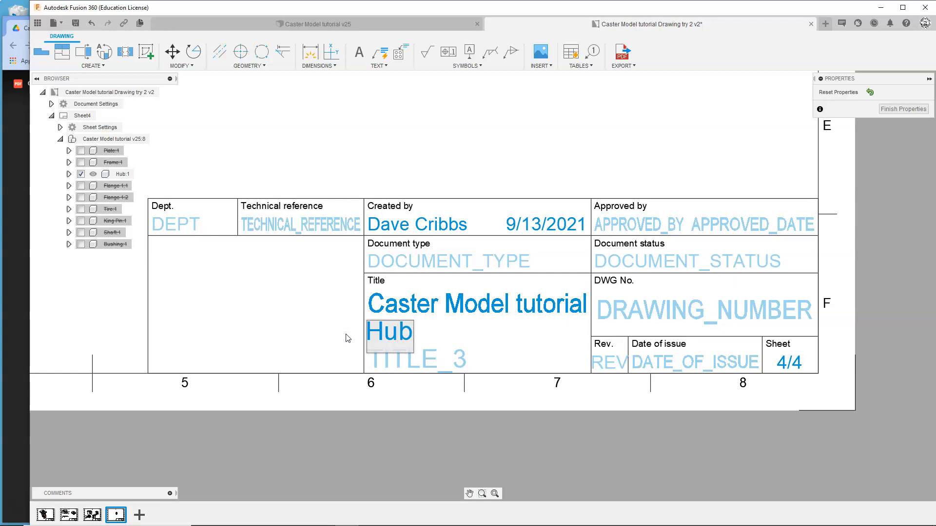
left_click(453, 336)
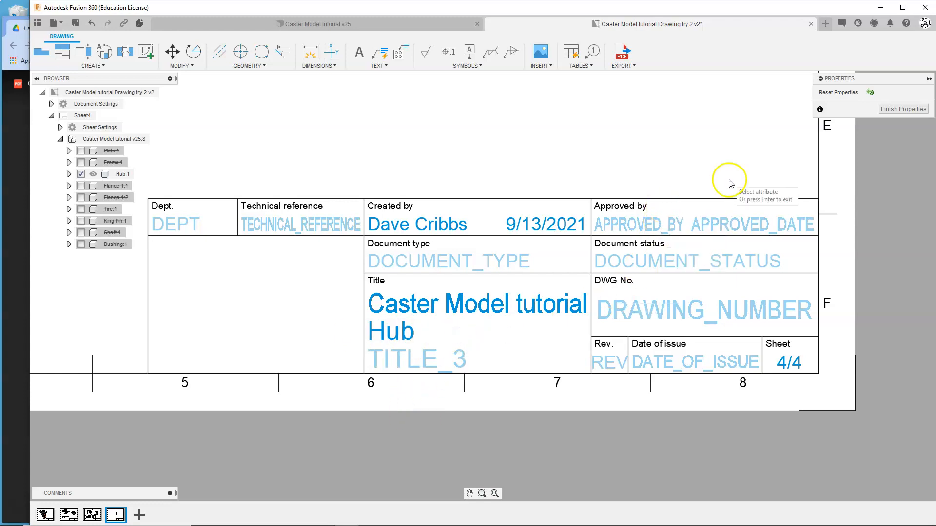
left_click(900, 111)
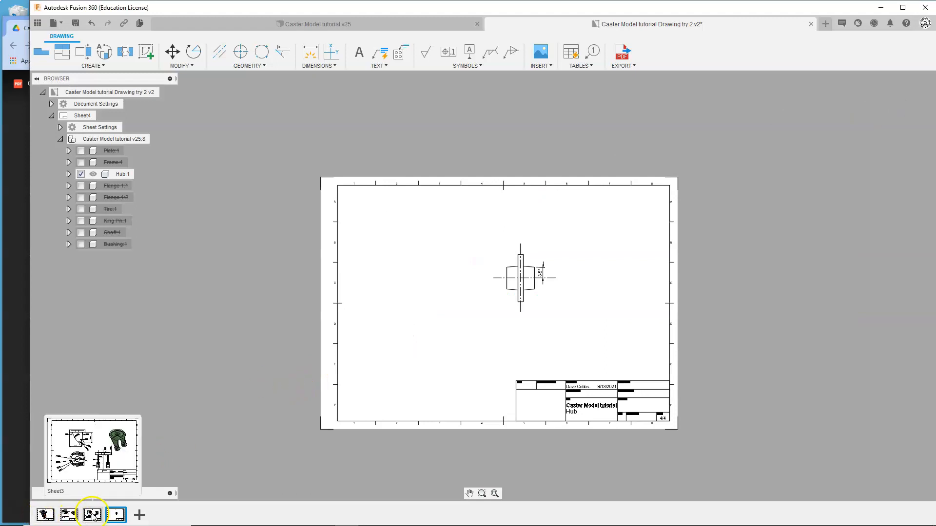
Switch to the reference PDF and review the sheets for the frame, hub, flange, tire, king pin, shaft and bushing
mouse_move(118, 518)
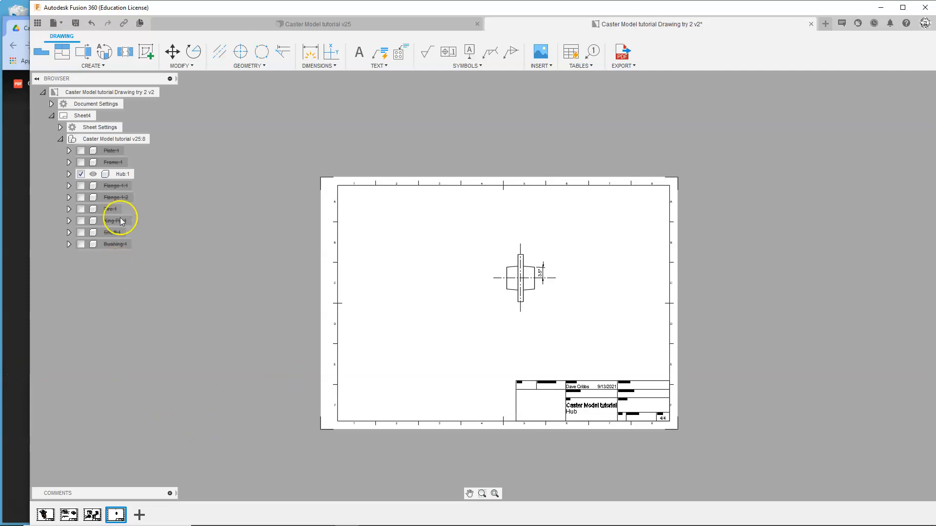
left_click(18, 268)
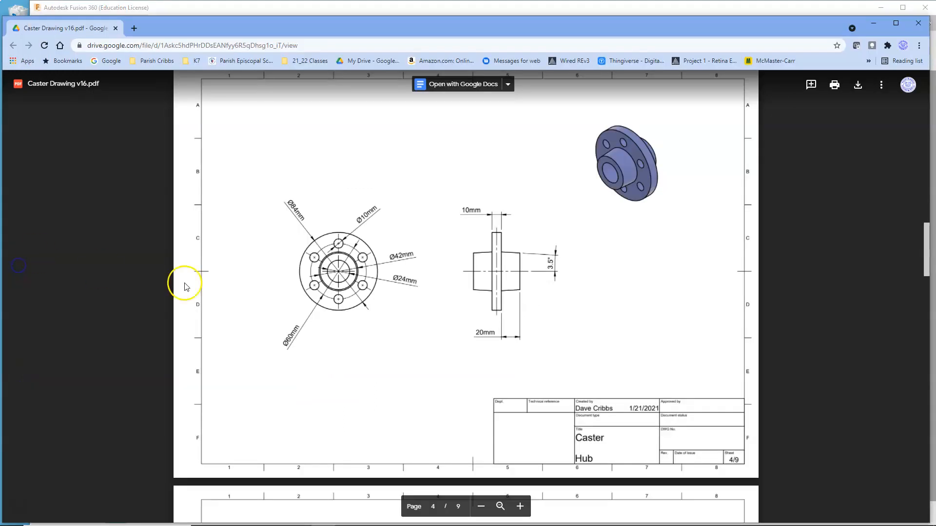
scroll(342, 286, "up", 7)
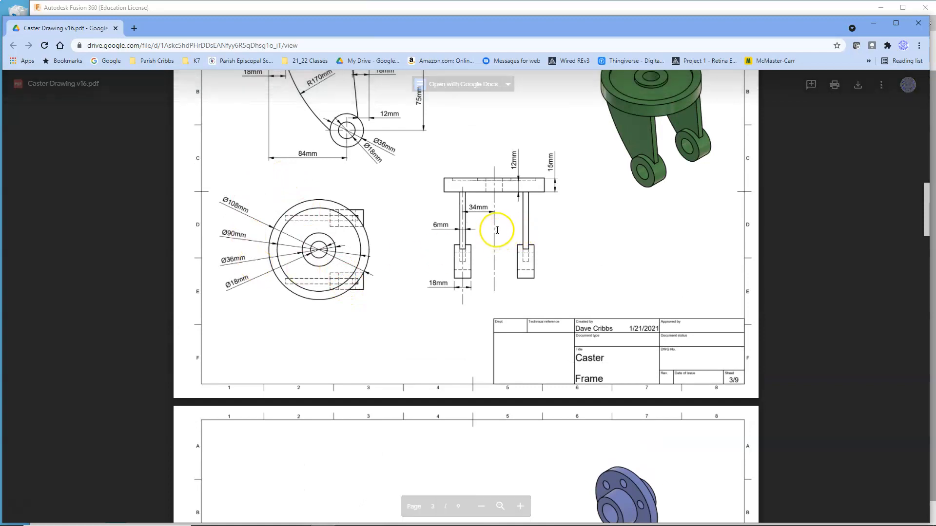
scroll(502, 229, "up", 1)
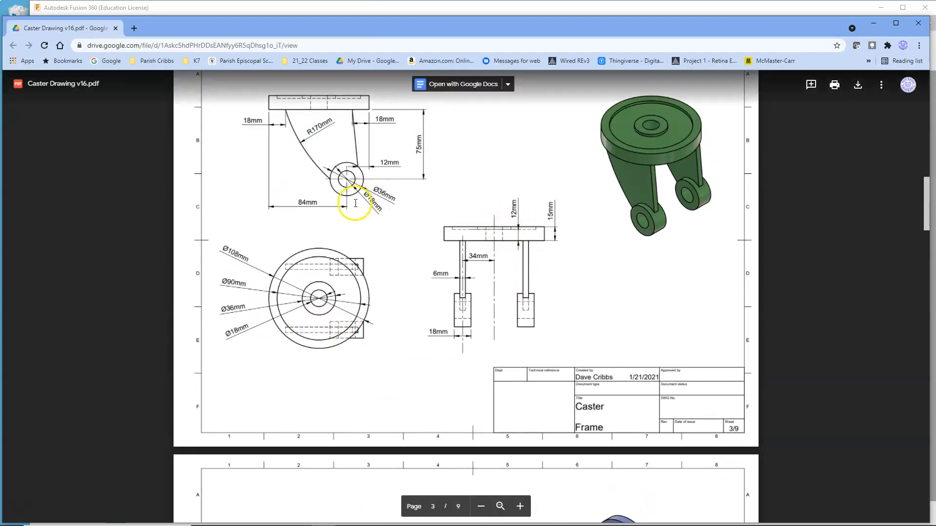
scroll(560, 260, "up", 2)
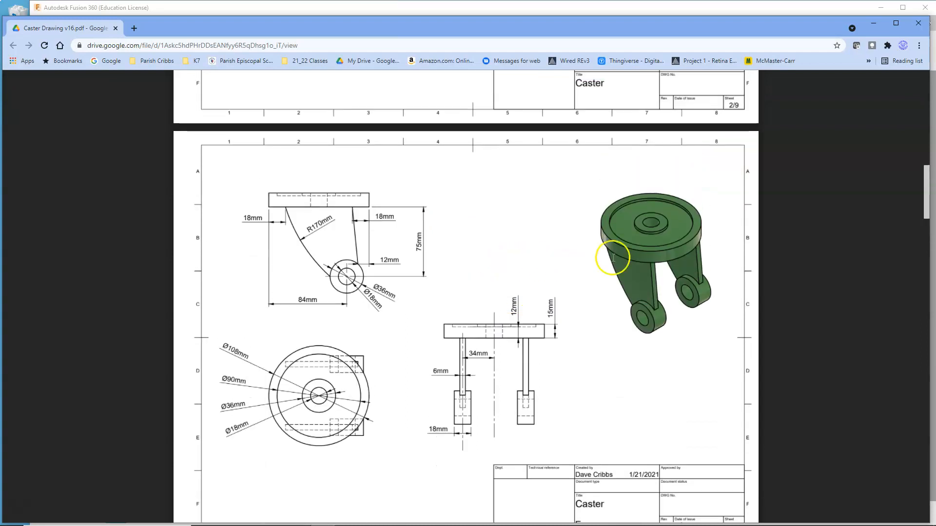
scroll(401, 318, "down", 8)
scroll(404, 317, "down", 13)
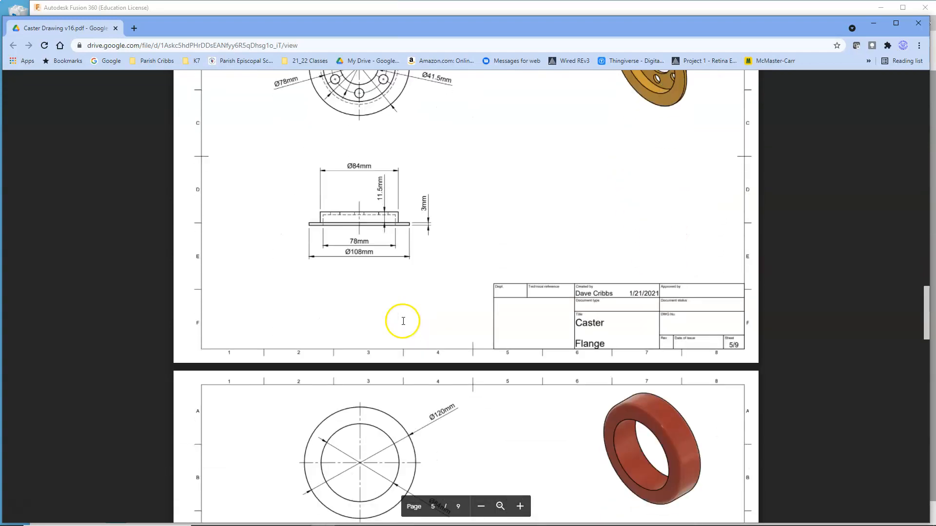
scroll(634, 273, "up", 2)
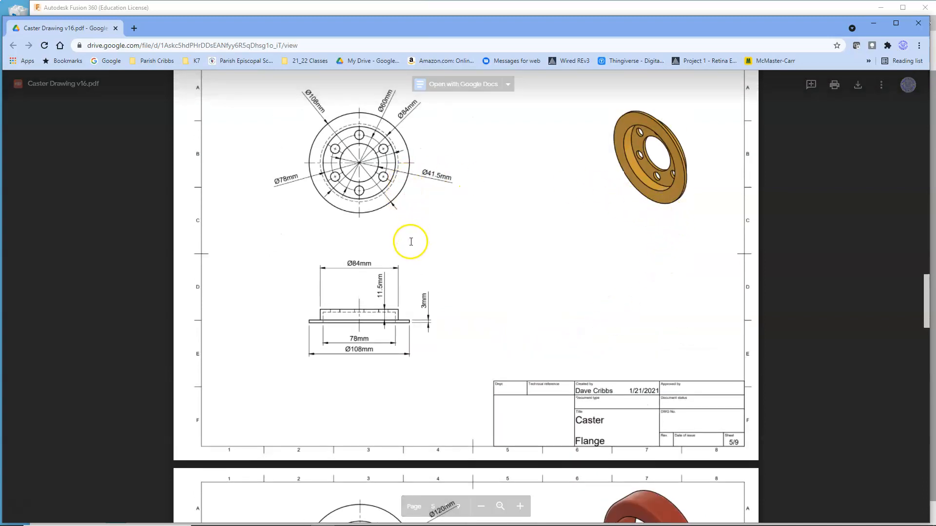
scroll(414, 236, "down", 9)
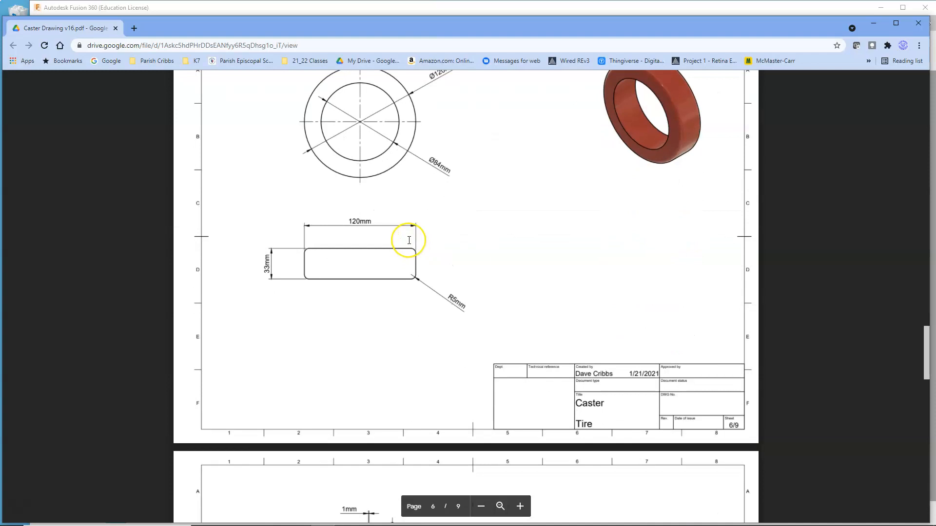
scroll(409, 240, "down", 8)
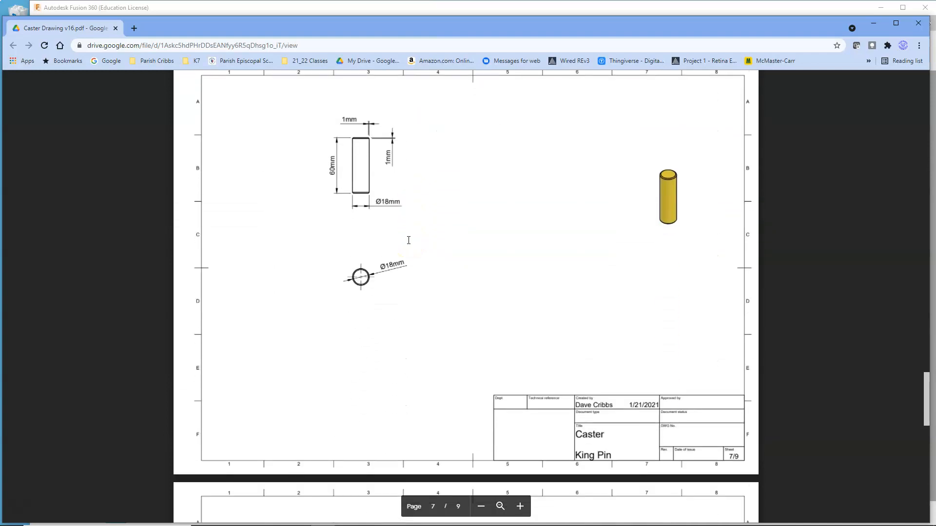
scroll(409, 241, "down", 2)
scroll(506, 300, "down", 10)
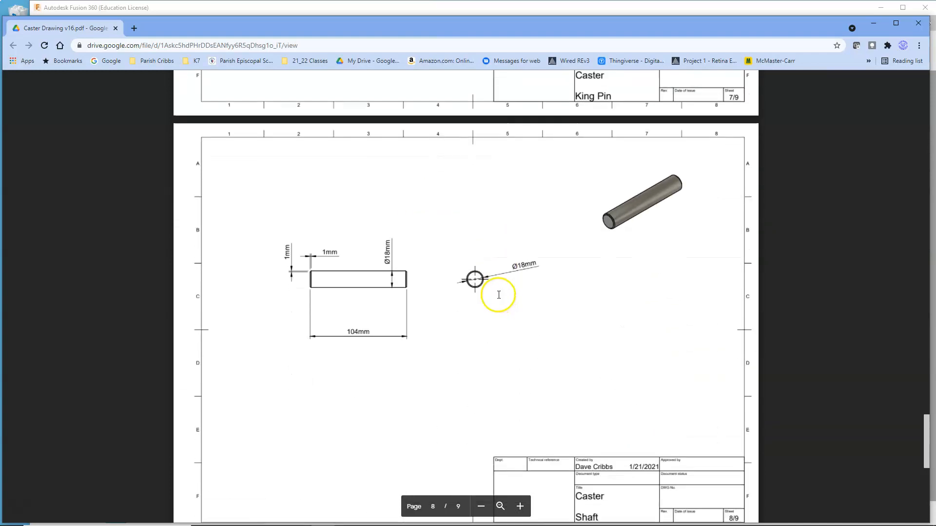
scroll(498, 293, "down", 5)
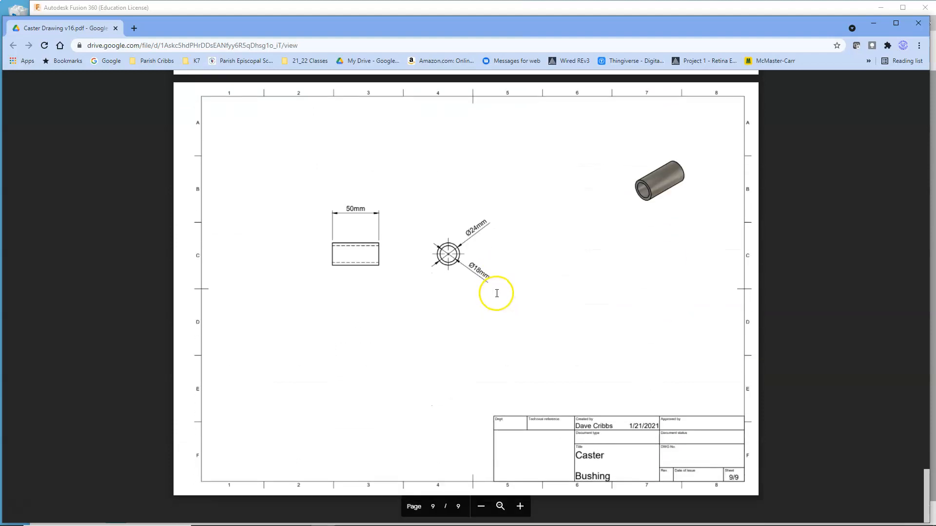
scroll(475, 292, "up", 12)
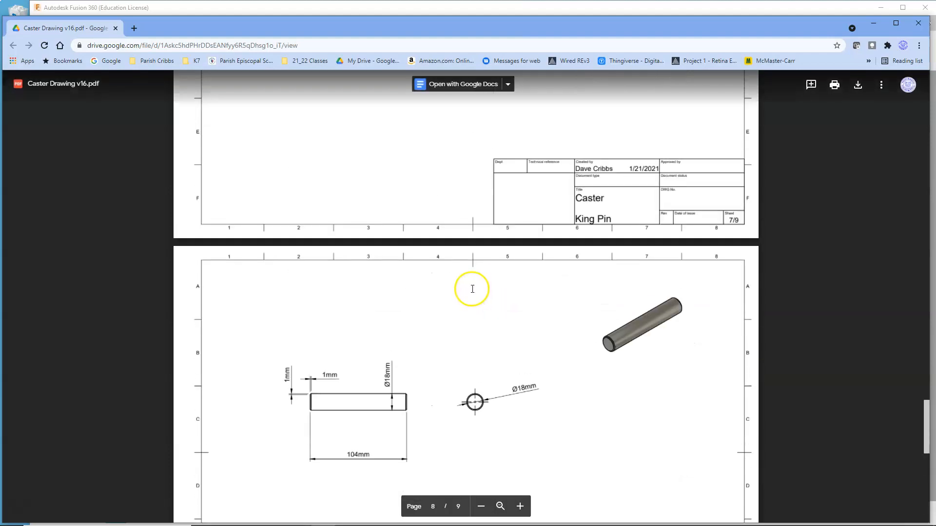
scroll(461, 288, "up", 20)
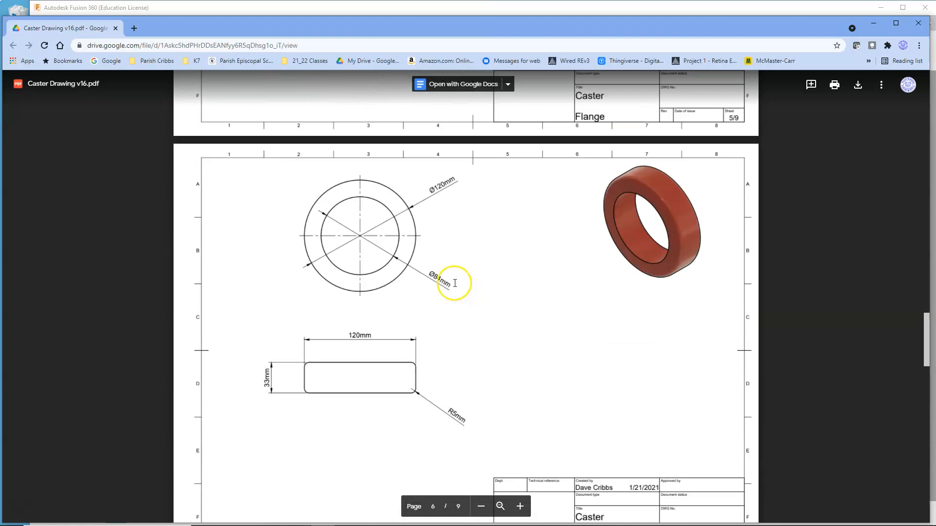
scroll(455, 283, "up", 20)
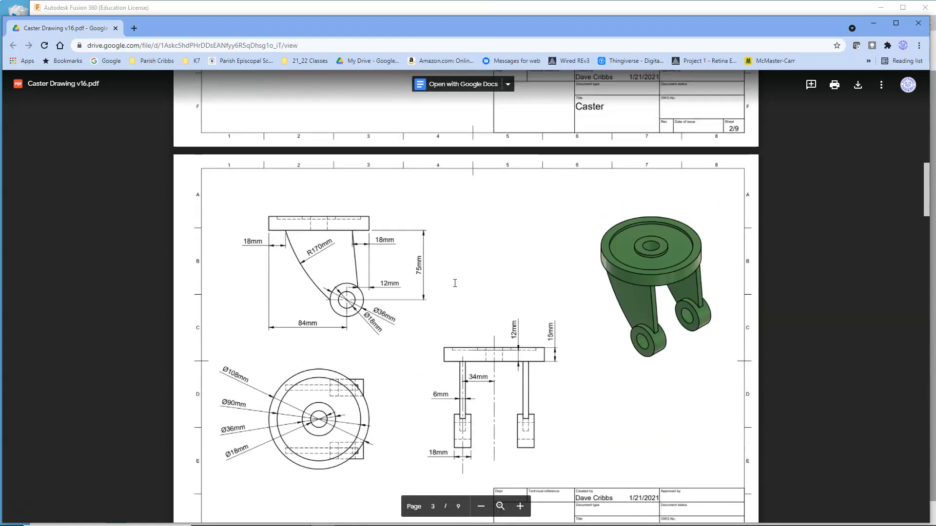
Return to Fusion 360, save the drawing as a new version and show the project's file list
left_click(343, 11)
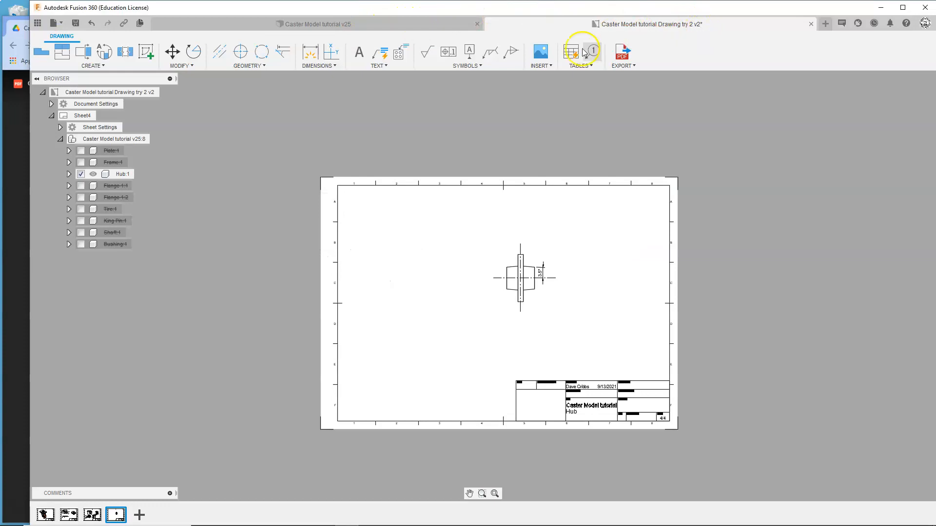
left_click(76, 24)
left_click(481, 291)
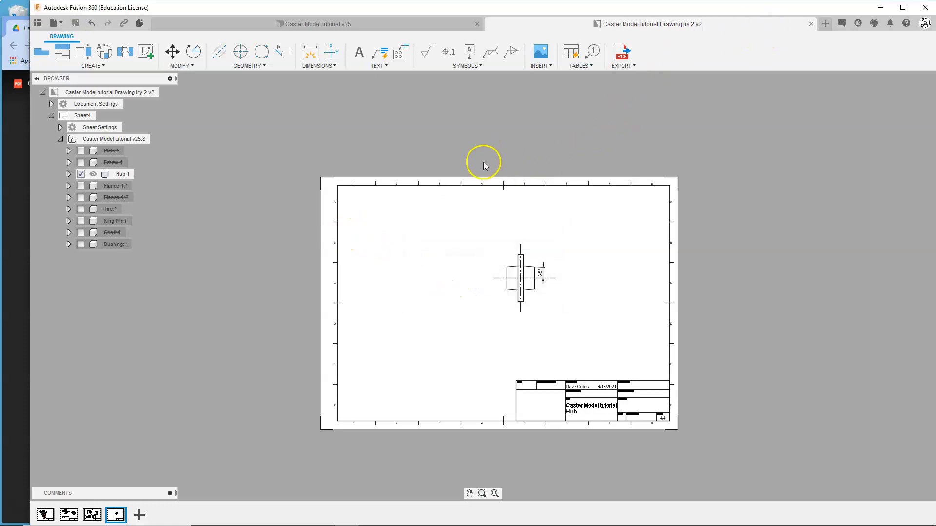
left_click(41, 23)
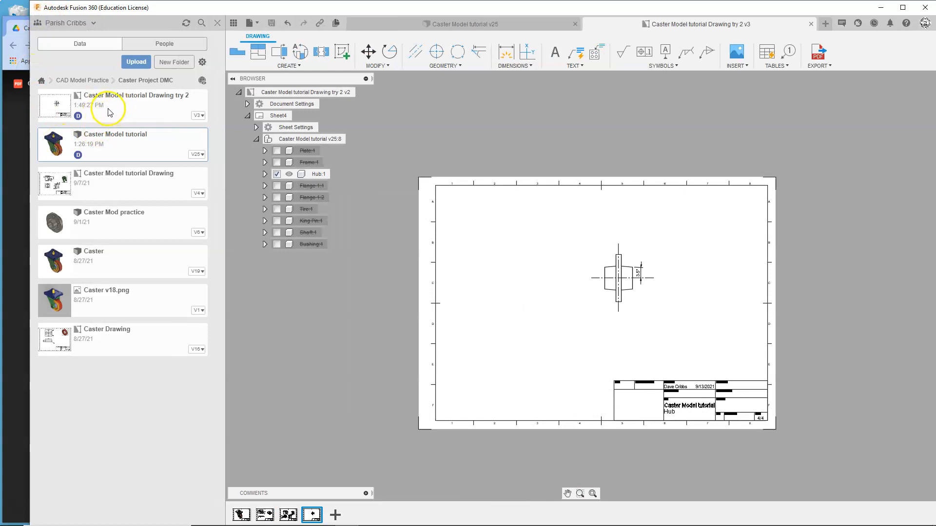
Export all sheets with lineweights to the Desktop as a PDF named Caster Model tutorial Drawing try 2 v3
left_click(825, 69)
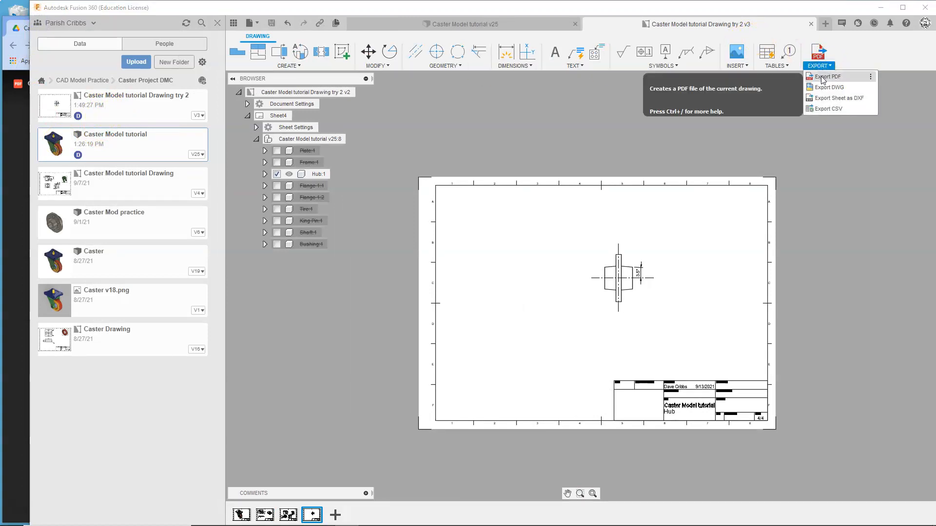
left_click(822, 78)
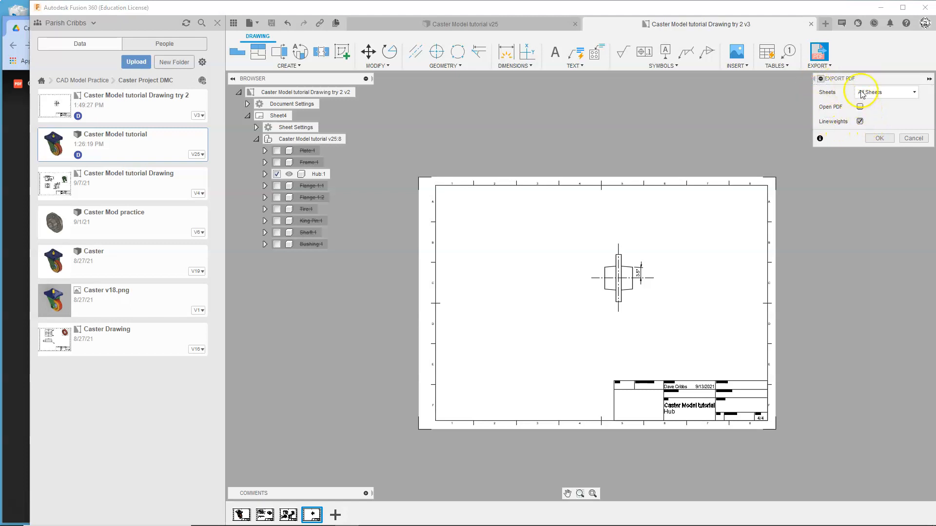
left_click(879, 138)
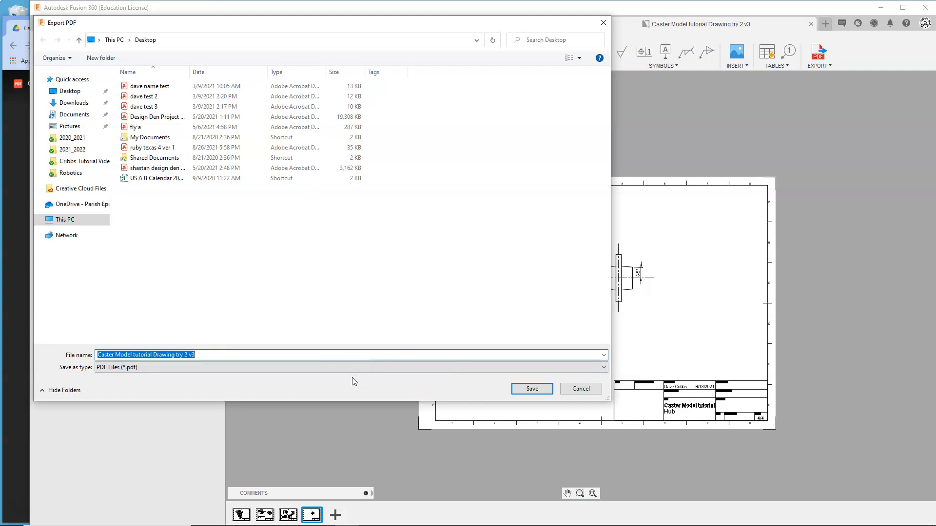
left_click(532, 390)
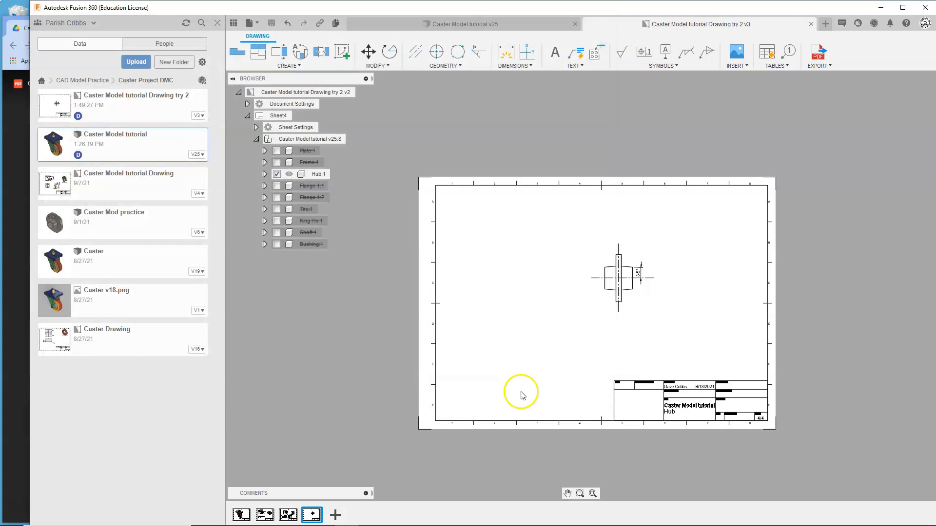